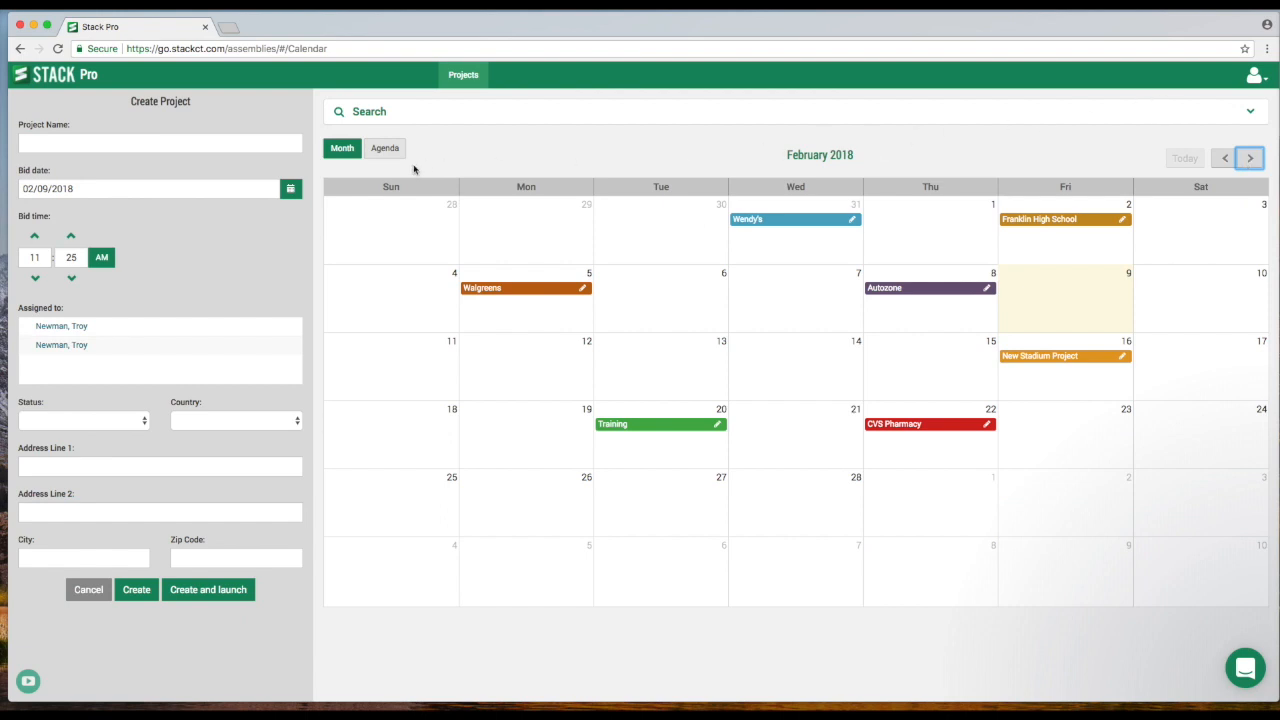
- View the projects as an agenda list and return to the month calendar
{"action": "left_click", "coordinate": [389, 152]}
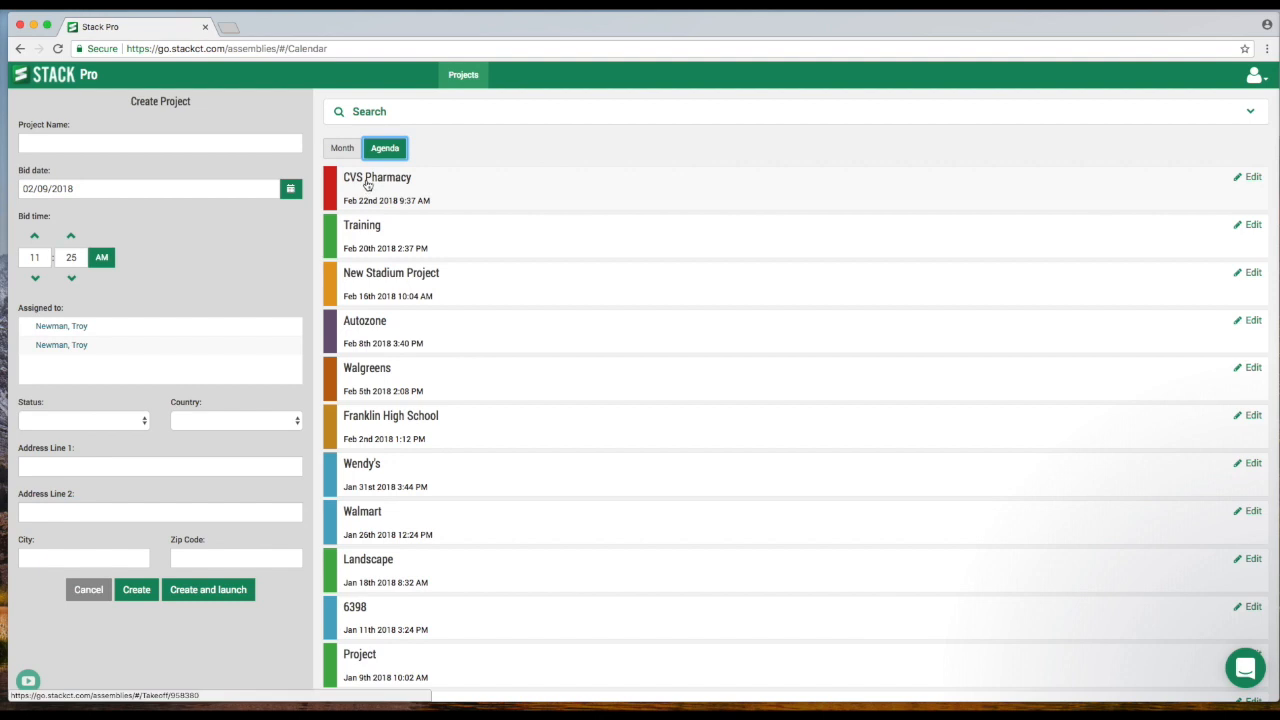
{"action": "left_click", "coordinate": [344, 153]}
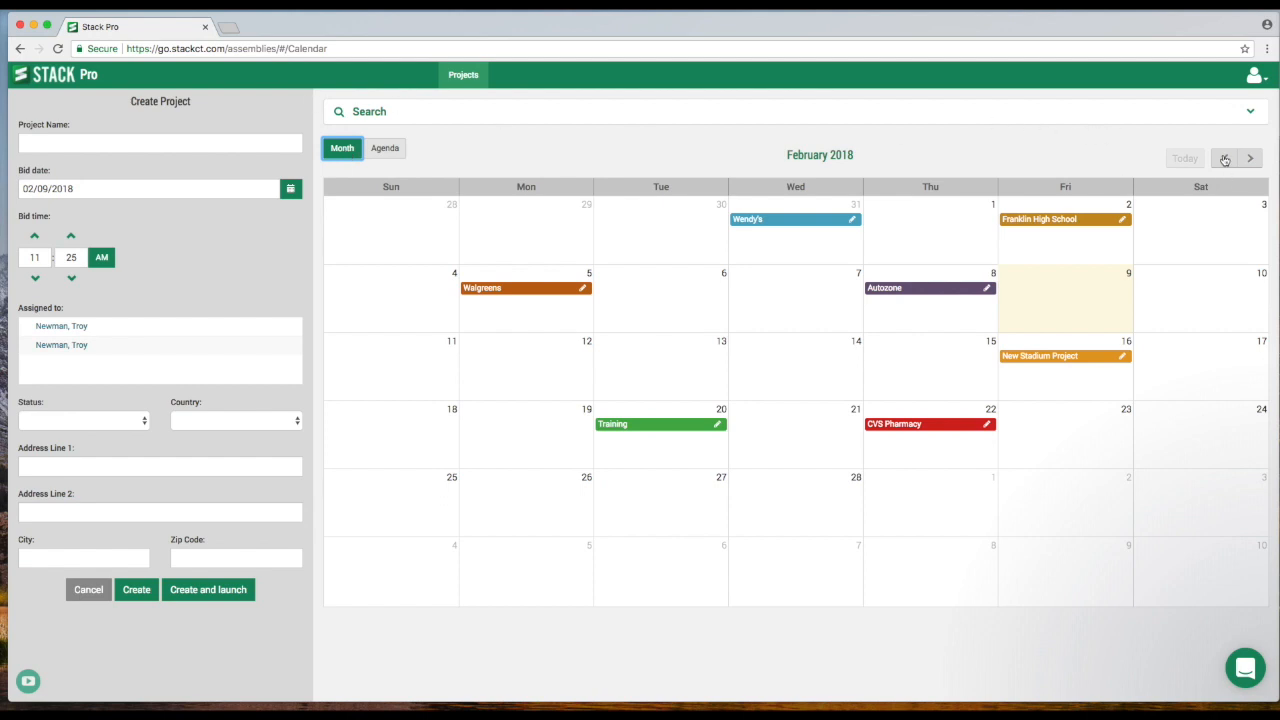
- Search the projects for the name "wendy" and return from the results to the calendar
{"action": "left_click", "coordinate": [367, 116]}
{"action": "left_click", "coordinate": [390, 150]}
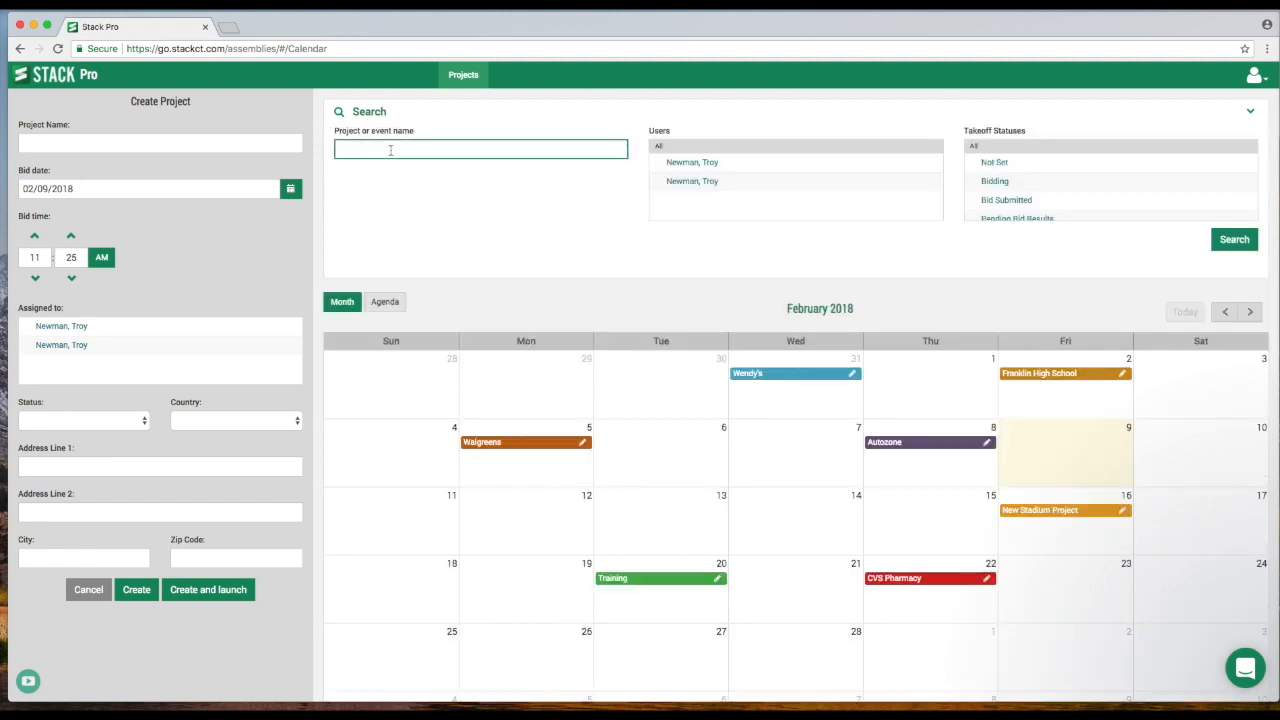
{"action": "type", "text": "wend"}
{"action": "left_click", "coordinate": [1236, 246]}
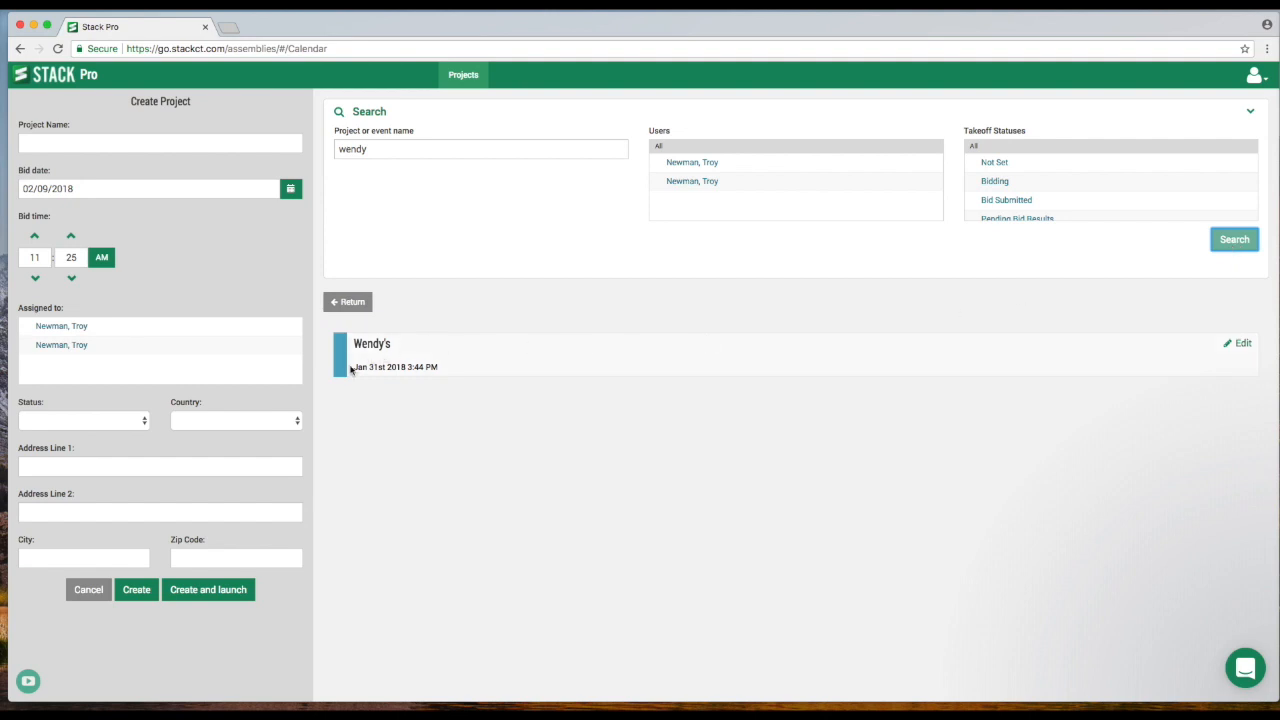
{"action": "left_click", "coordinate": [345, 302]}
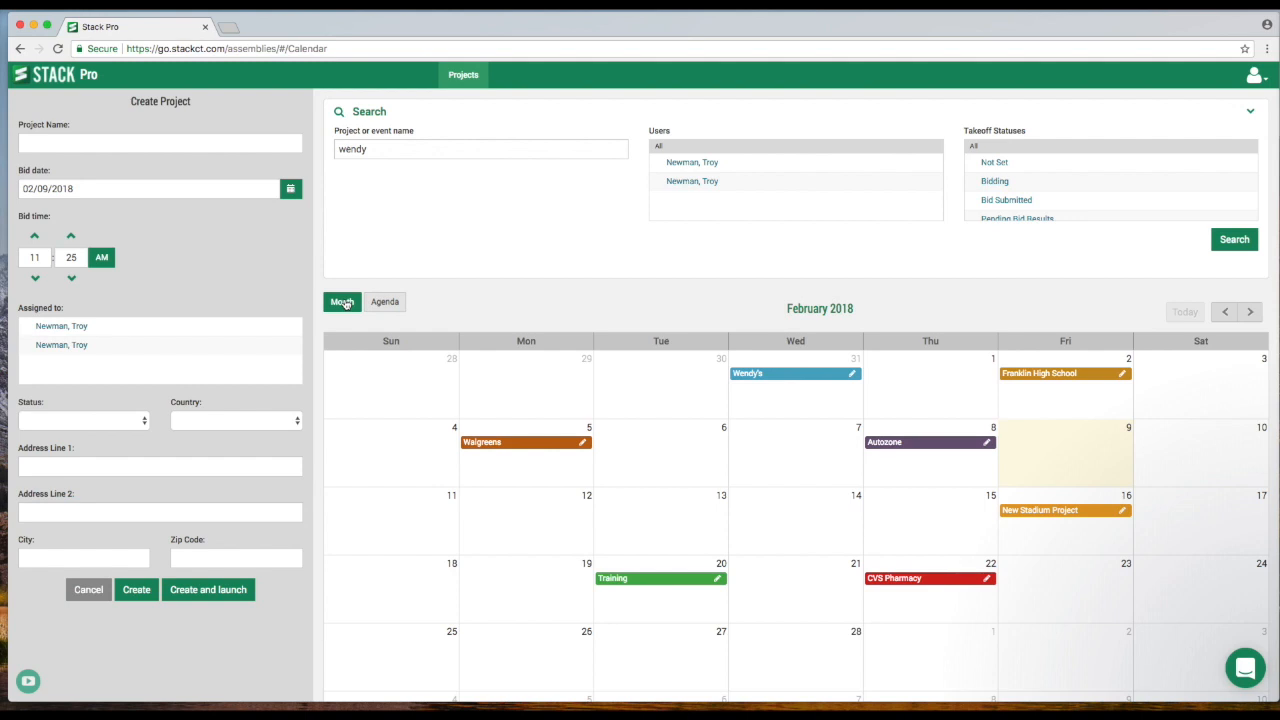
- Clear the project name search and toggle the user filter for the second listed user on and off
{"action": "double_click", "coordinate": [394, 149]}
{"action": "key", "text": "BackSpace"}
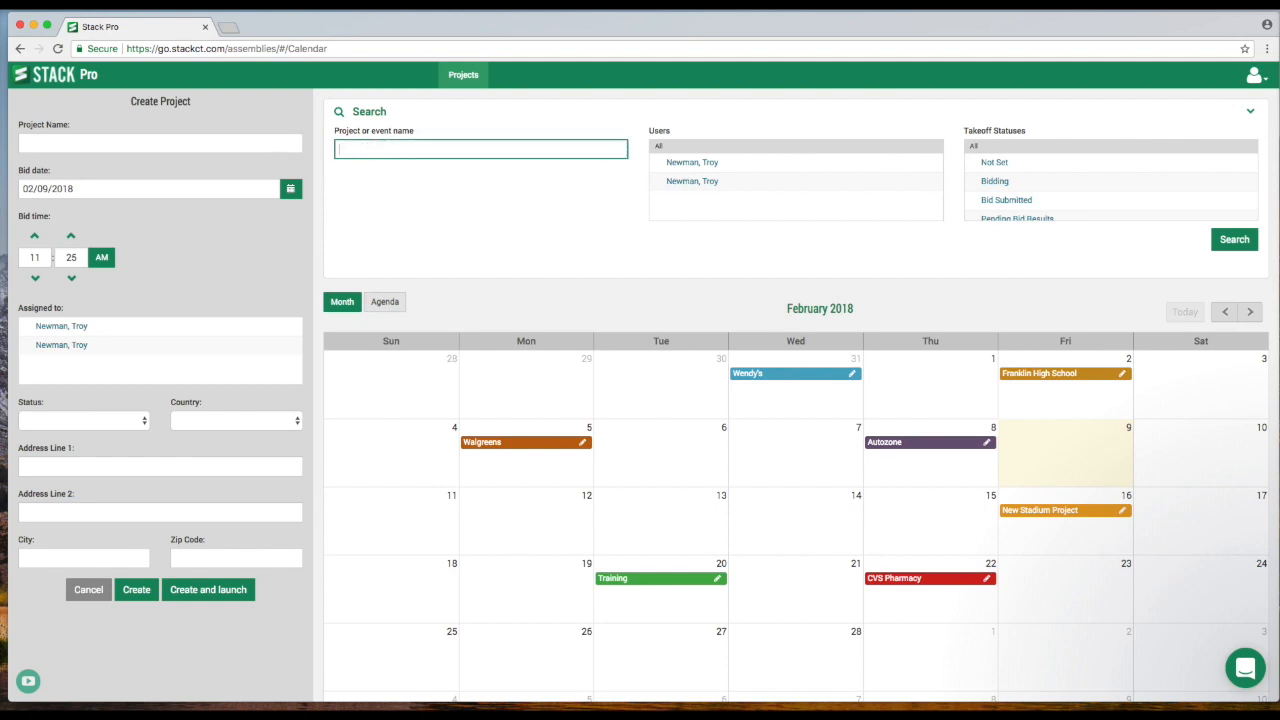
{"action": "left_click", "coordinate": [695, 183]}
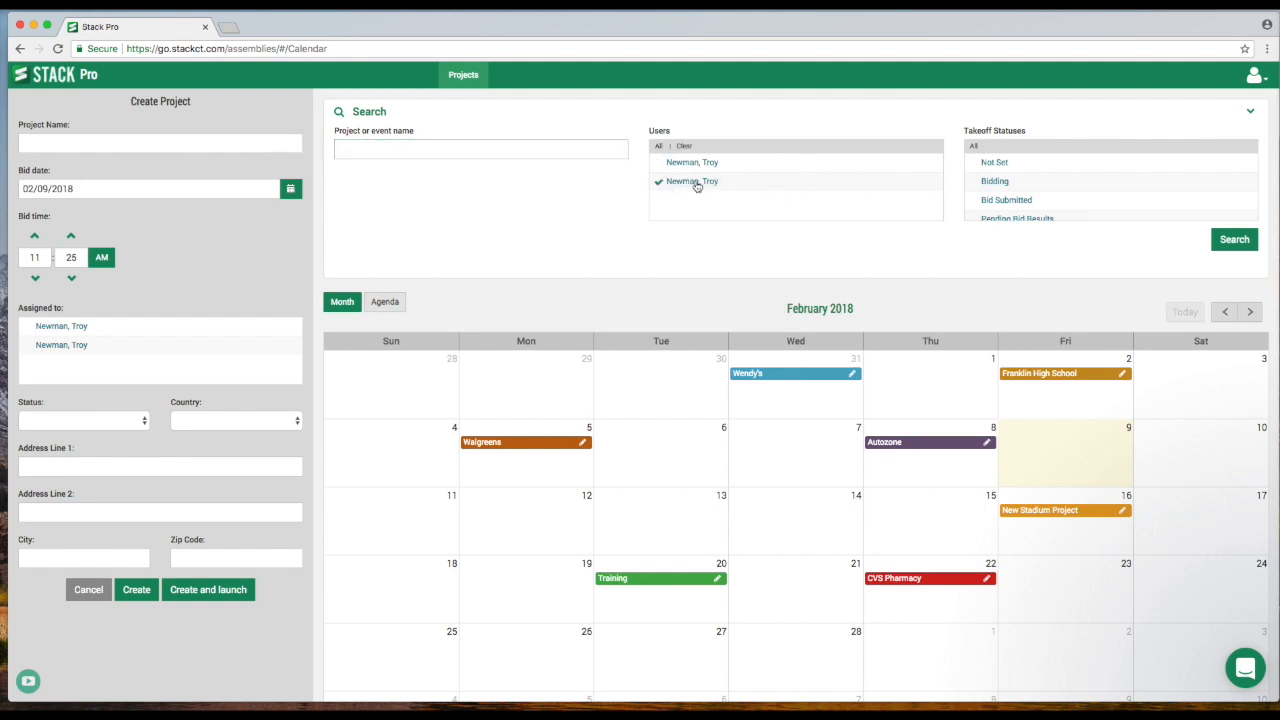
{"action": "left_click", "coordinate": [691, 184]}
- Search for projects with the takeoff status Won
{"action": "scroll", "coordinate": [1037, 198], "scroll_direction": "down", "scroll_amount": 1}
{"action": "scroll", "coordinate": [1037, 198], "scroll_direction": "down", "scroll_amount": 2}
{"action": "left_click", "coordinate": [998, 178]}
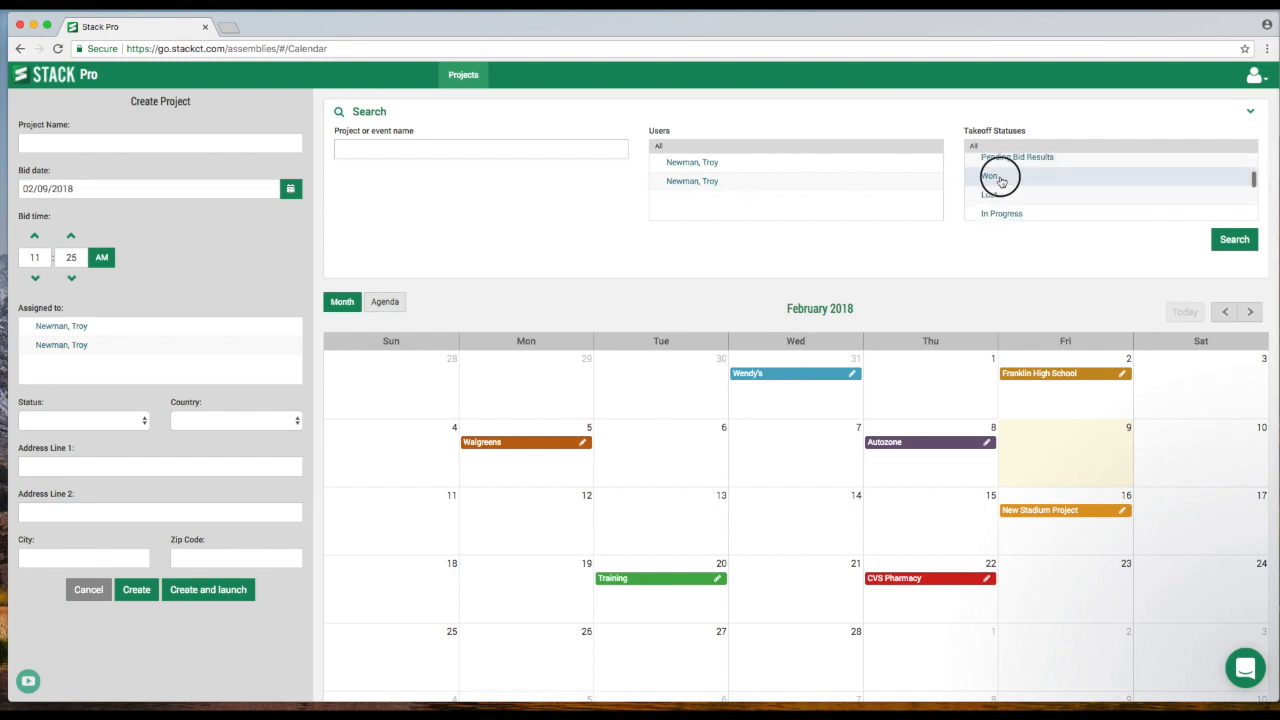
{"action": "left_click", "coordinate": [1234, 240]}
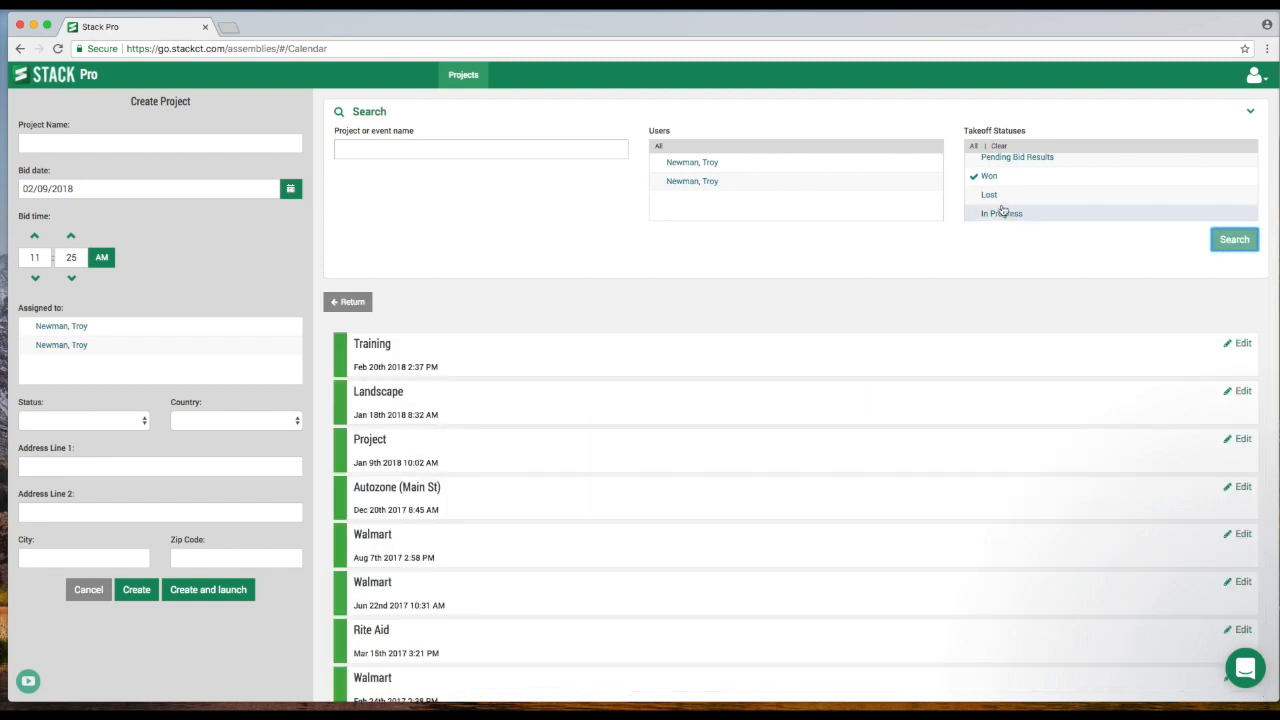
- Replace the Won status filter with Bidding and run the project search again
{"action": "scroll", "coordinate": [992, 200], "scroll_direction": "up", "scroll_amount": 1}
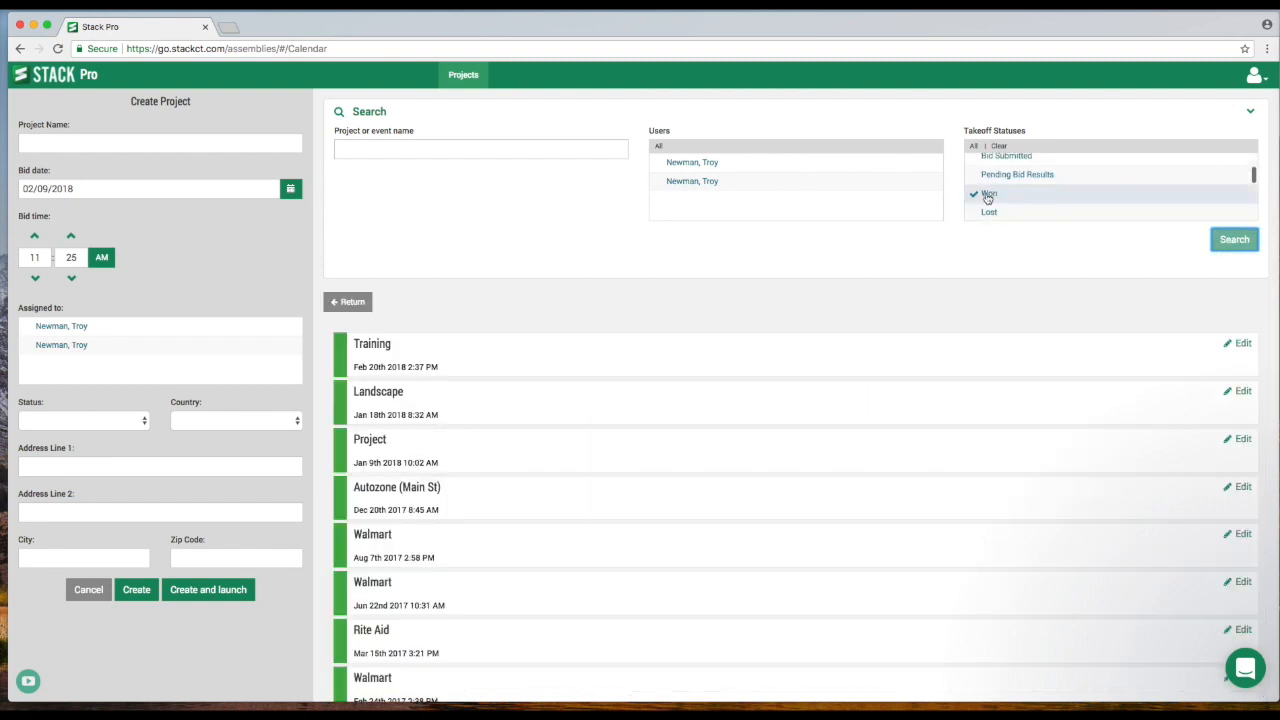
{"action": "left_click", "coordinate": [995, 195]}
{"action": "scroll", "coordinate": [1000, 197], "scroll_direction": "up", "scroll_amount": 2}
{"action": "scroll", "coordinate": [1005, 190], "scroll_direction": "up", "scroll_amount": 1}
{"action": "left_click", "coordinate": [1003, 183]}
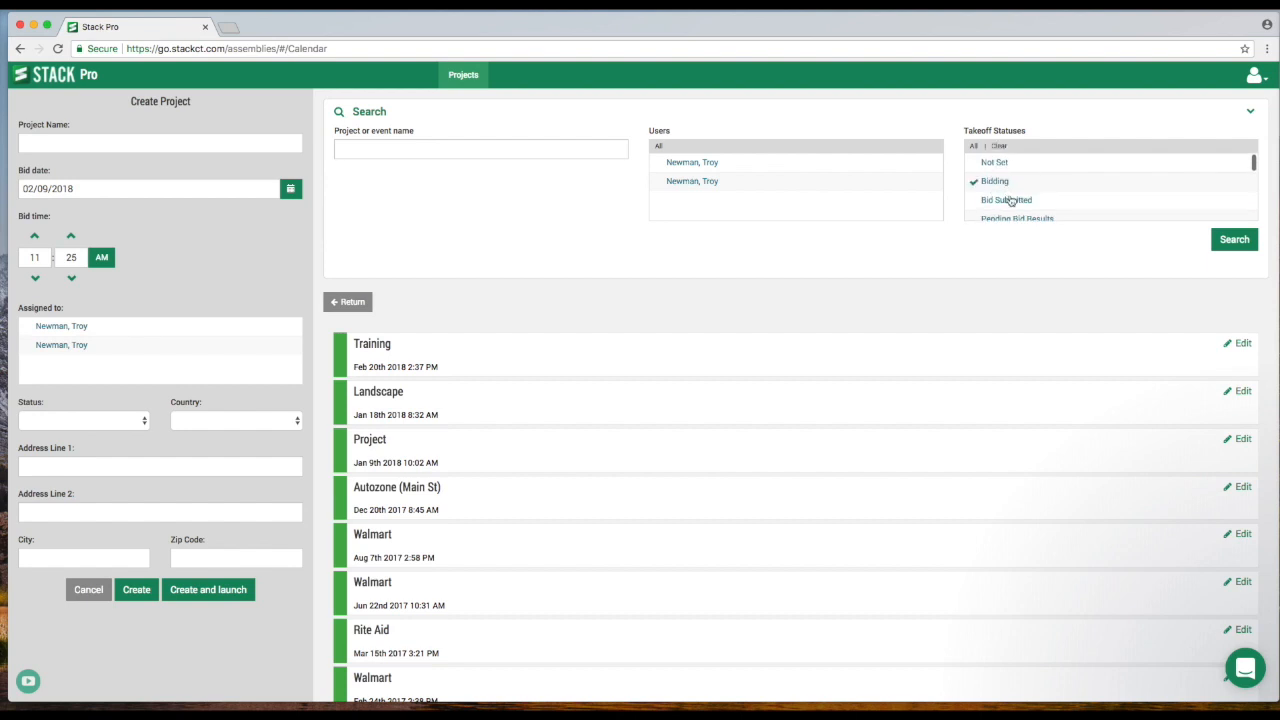
{"action": "left_click", "coordinate": [1230, 241]}
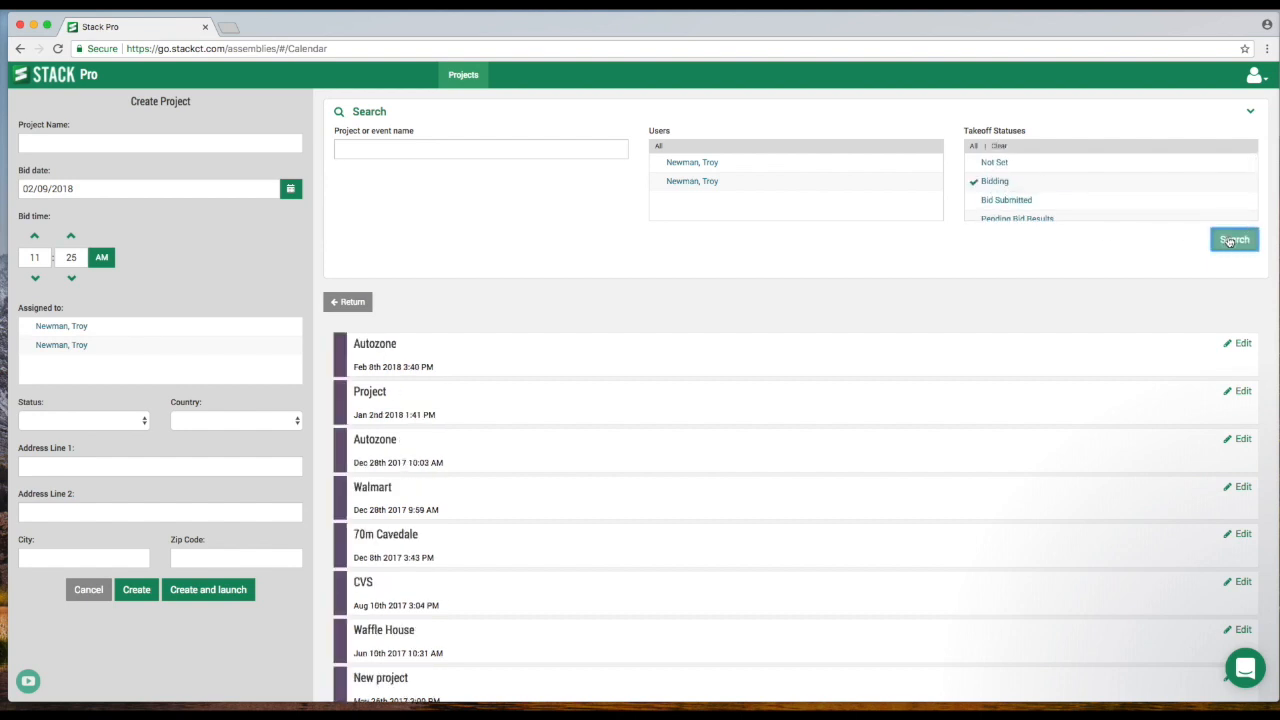
- Remove the Bidding filter and close the project search, returning to the month calendar
{"action": "left_click", "coordinate": [980, 186]}
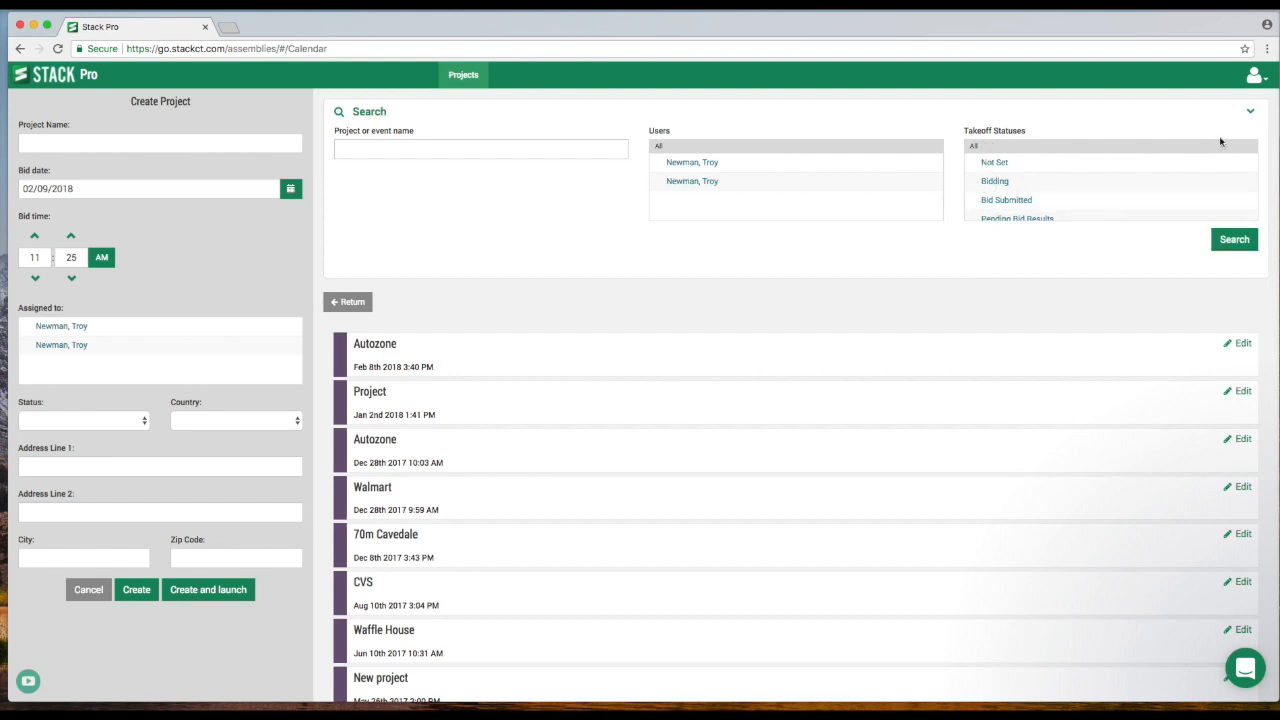
{"action": "left_click", "coordinate": [1249, 112]}
{"action": "left_click", "coordinate": [355, 150]}
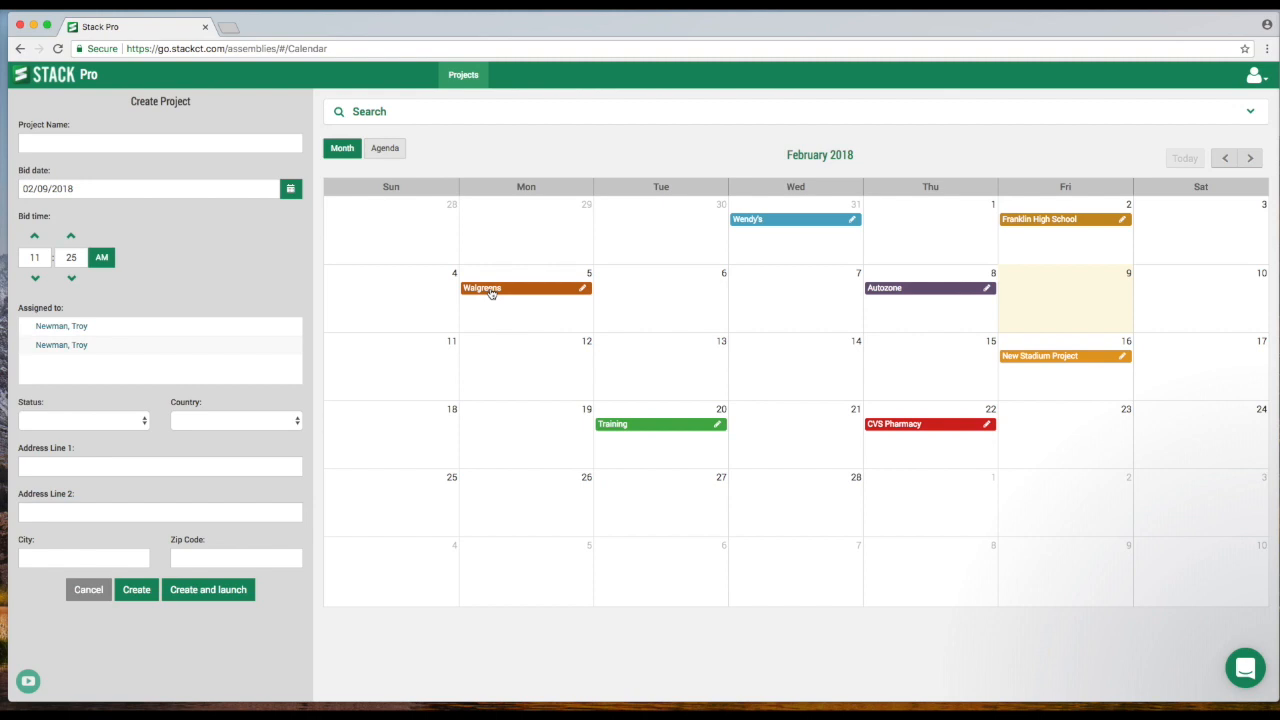
- Open the Walgreens project's details for editing, review its status options, and cancel without updating
{"action": "left_click", "coordinate": [583, 289]}
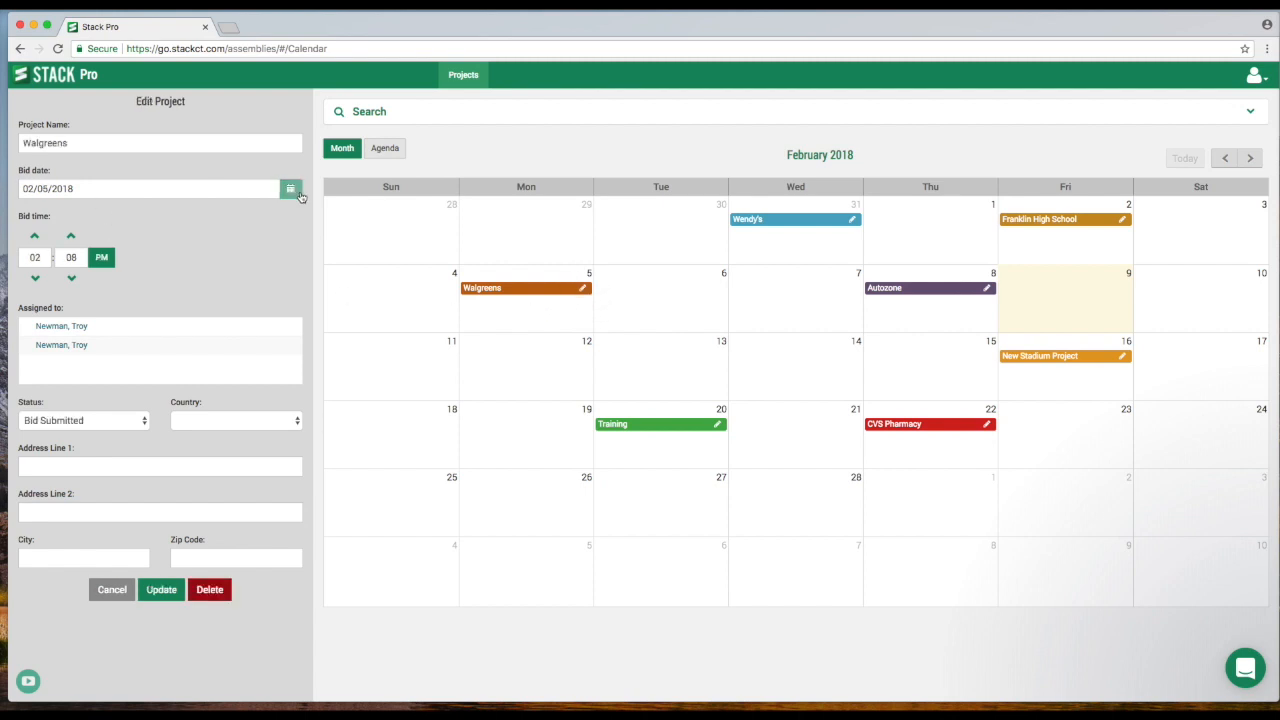
{"action": "left_click", "coordinate": [103, 422]}
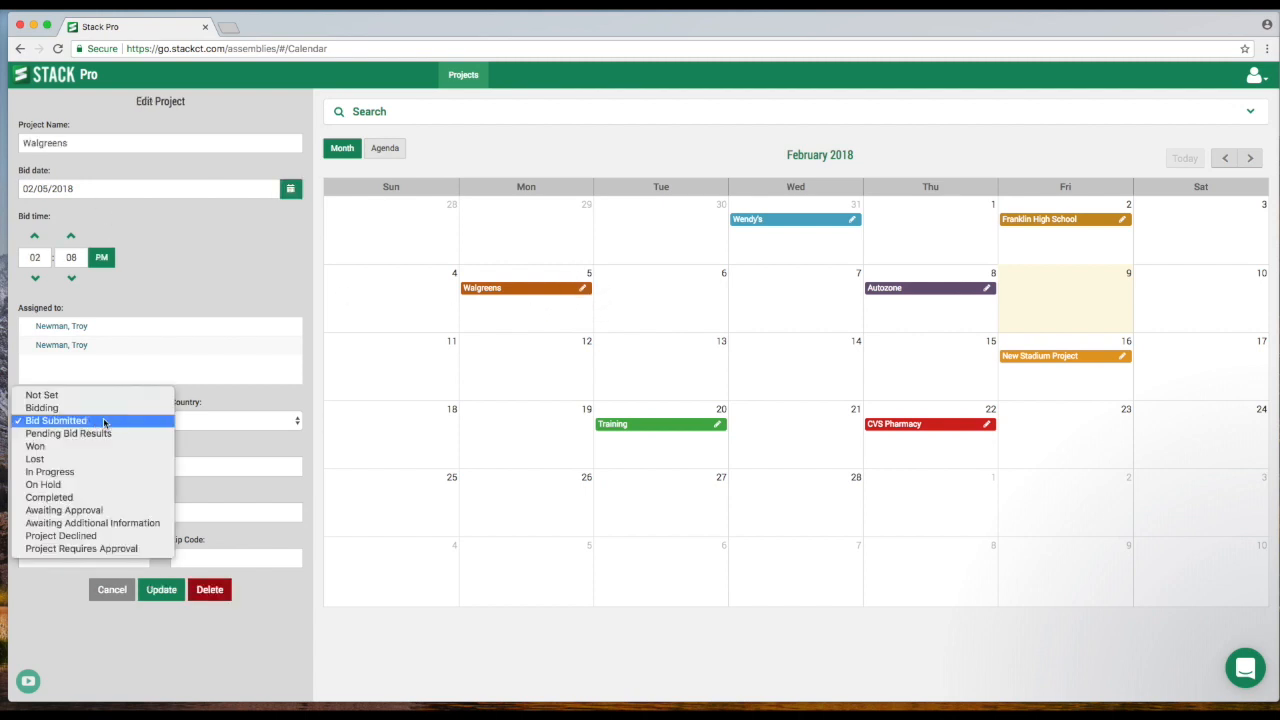
{"action": "left_click", "coordinate": [100, 424]}
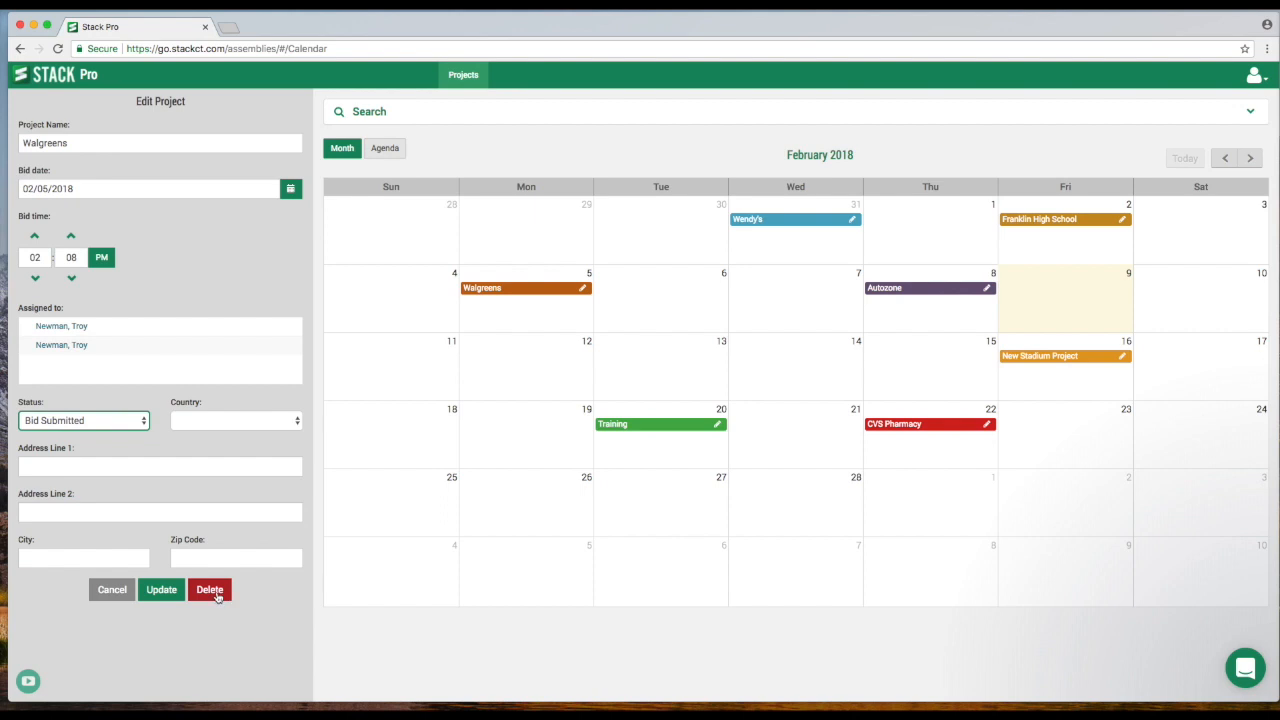
{"action": "left_click", "coordinate": [114, 594]}
- Name the project being created "New project" and set its bid date to 03/08/2018
{"action": "left_click", "coordinate": [140, 163]}
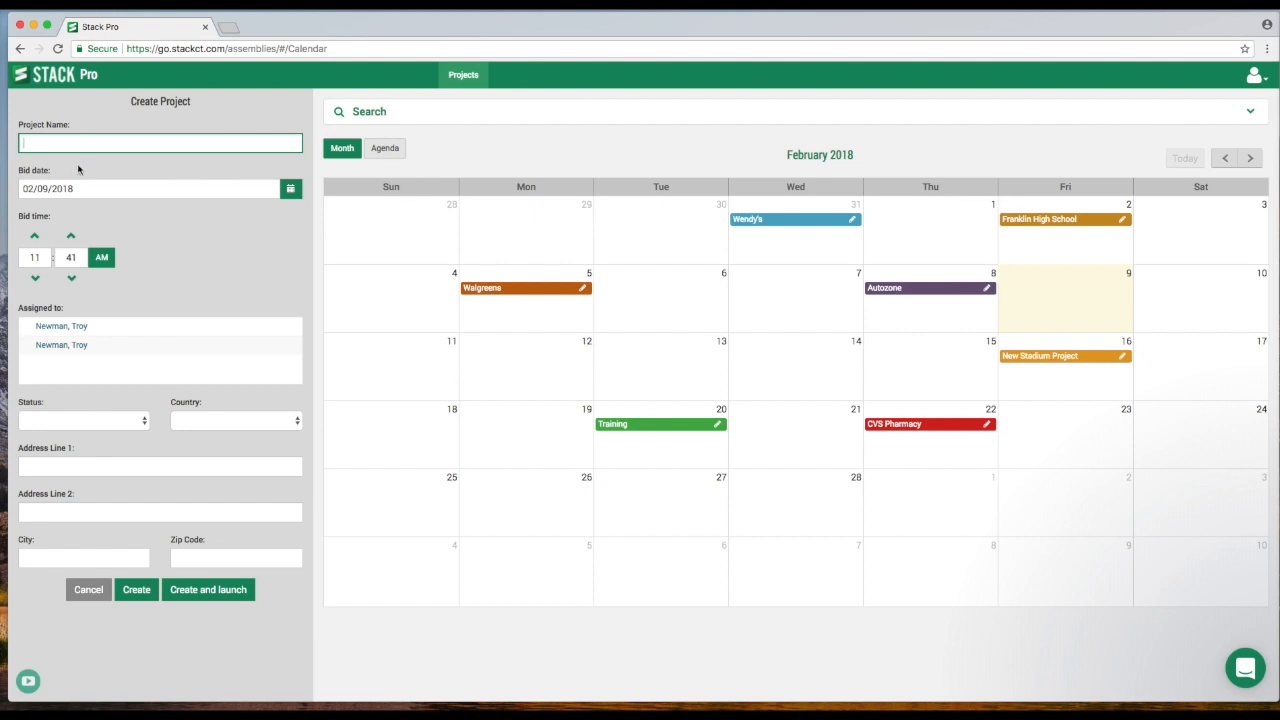
{"action": "type", "text": "New project"}
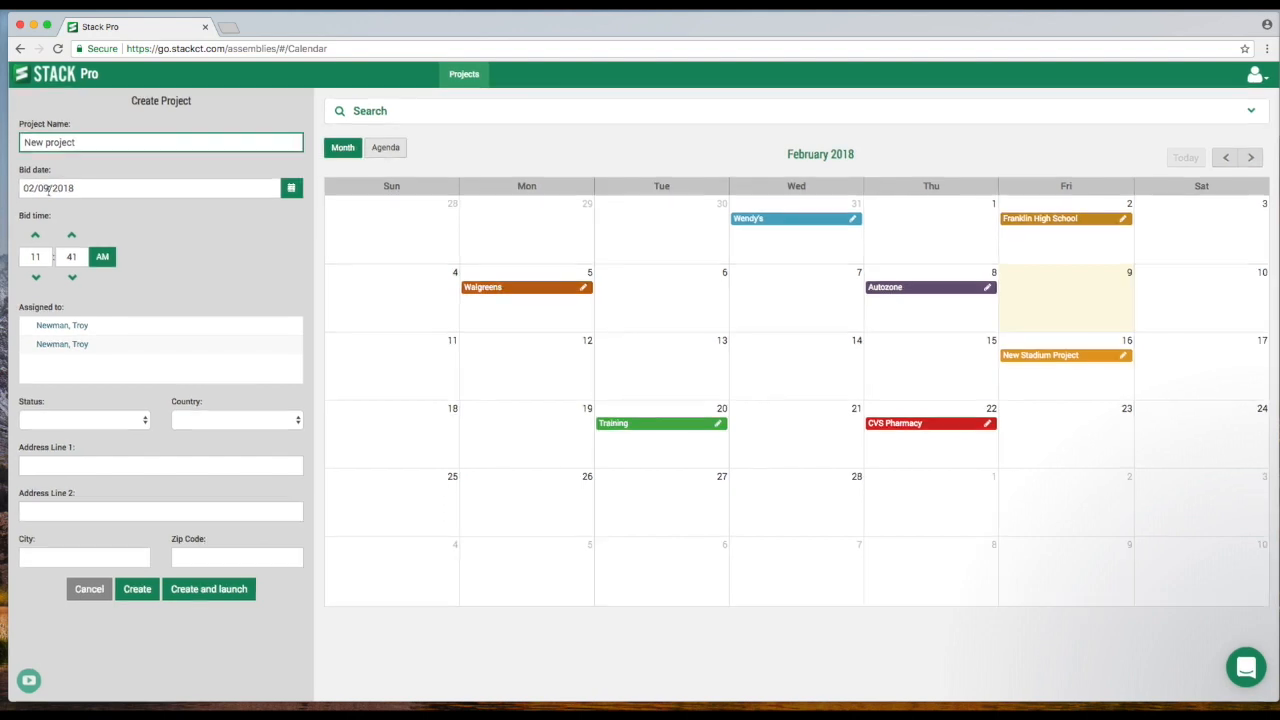
{"action": "left_click", "coordinate": [290, 190]}
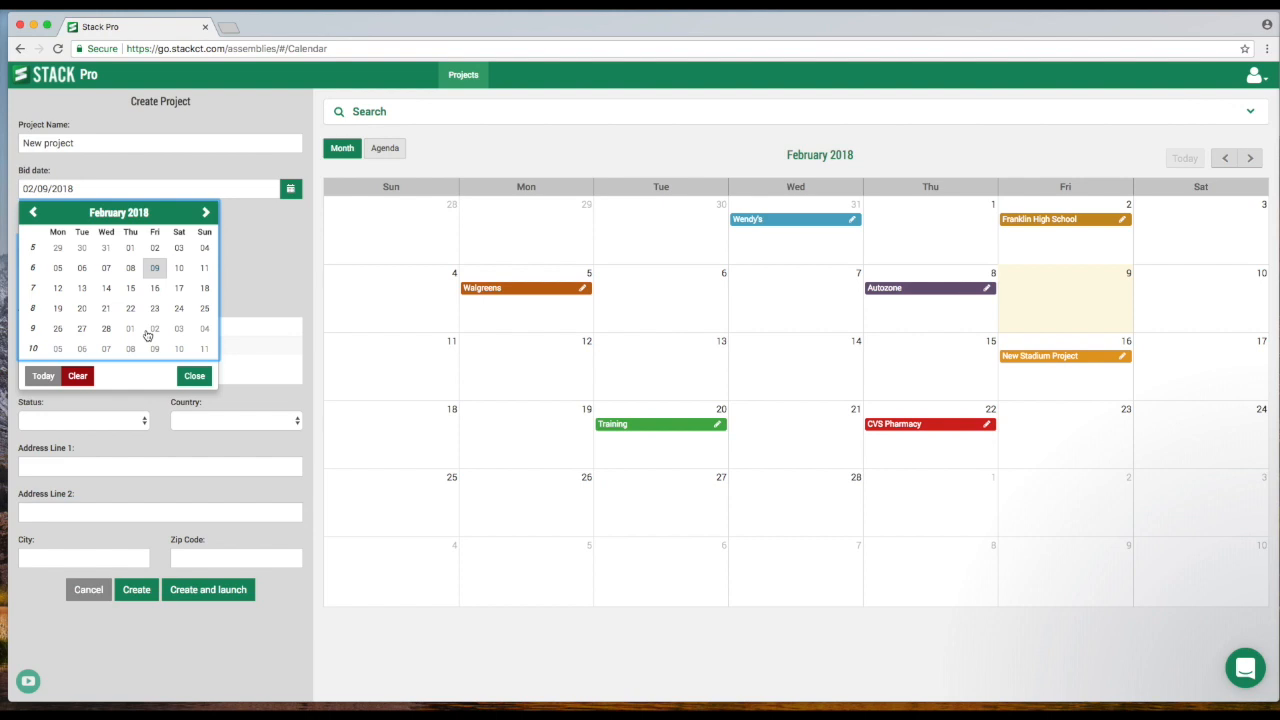
{"action": "left_click", "coordinate": [206, 214]}
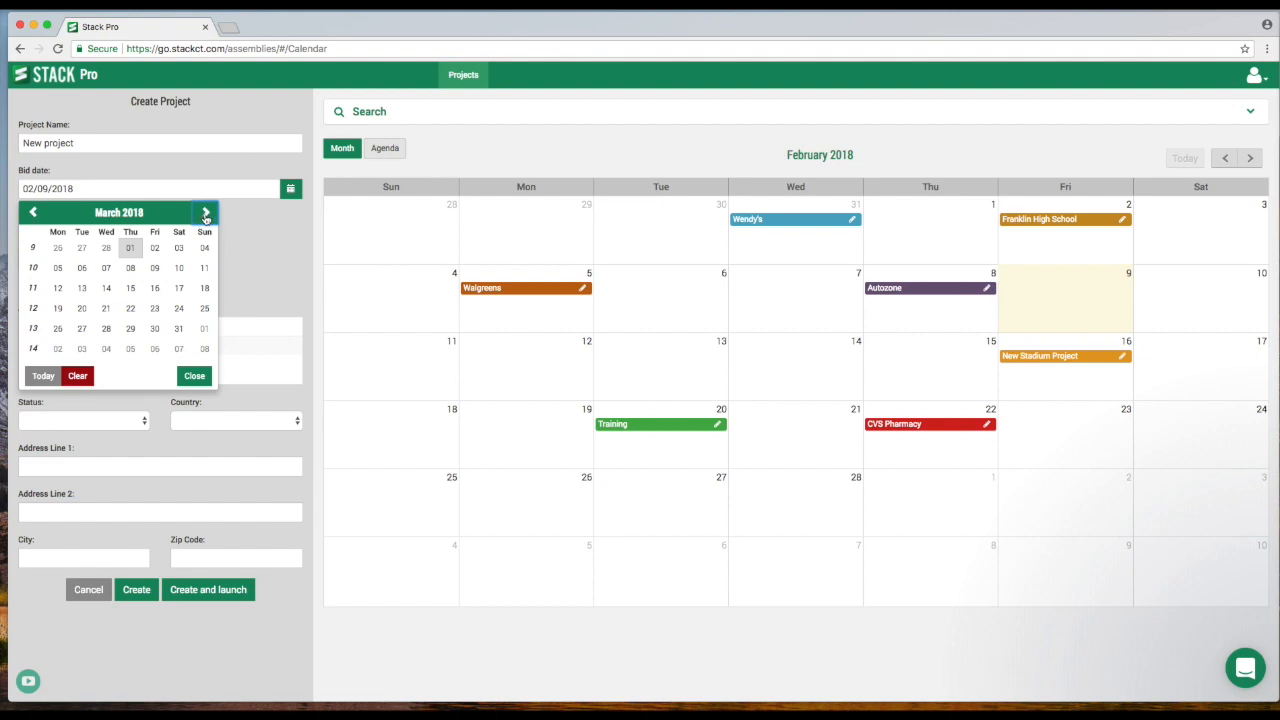
{"action": "left_click", "coordinate": [128, 269]}
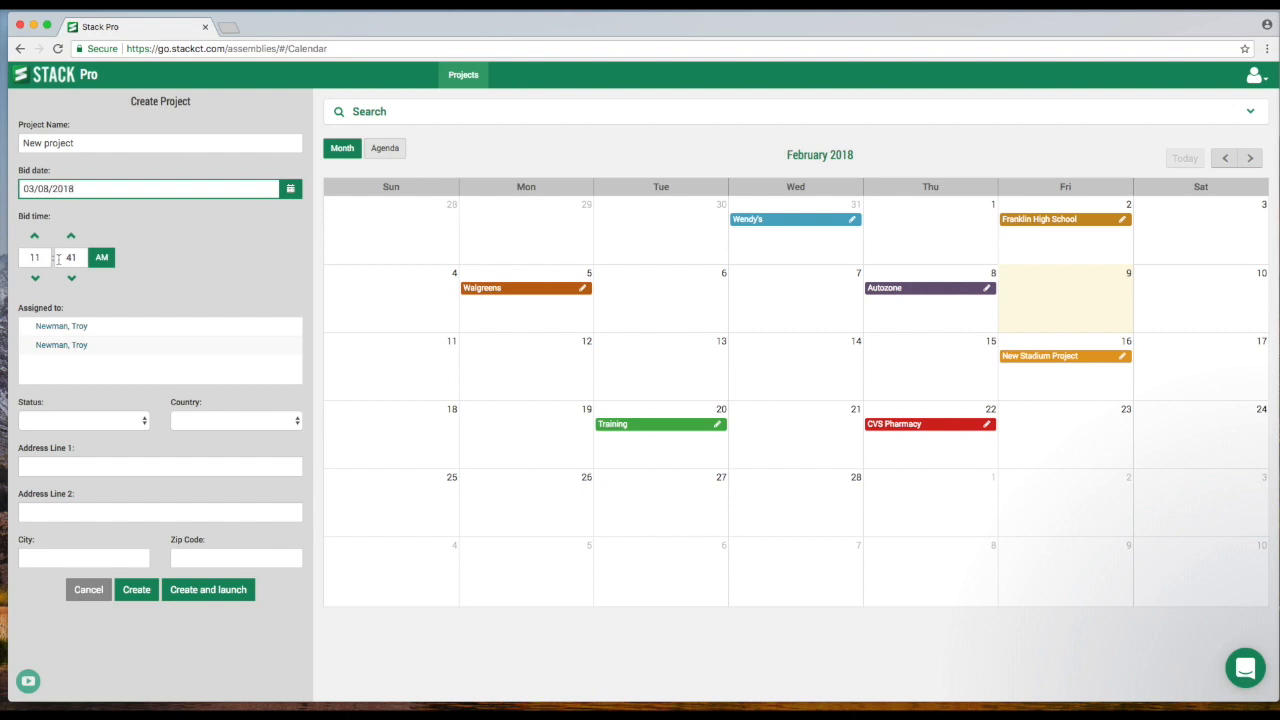
- Look through the assignee and status choices for the new project
{"action": "left_click", "coordinate": [61, 350]}
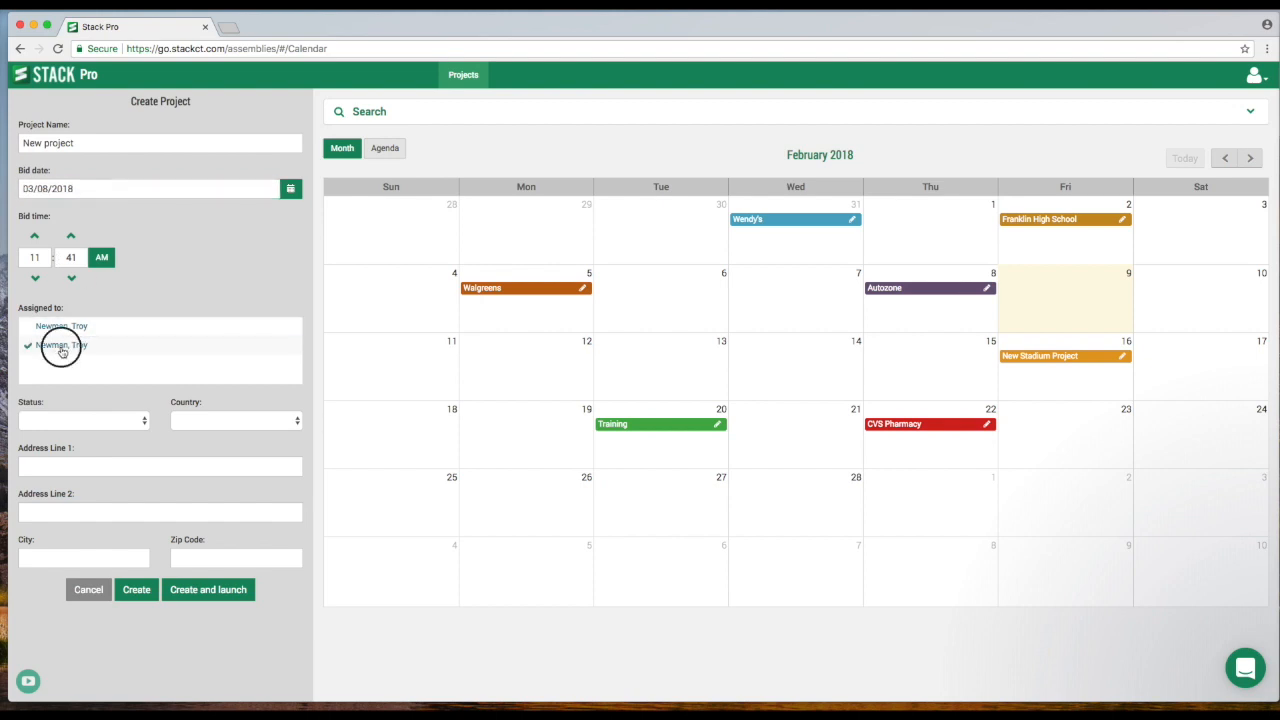
{"action": "left_click", "coordinate": [105, 424]}
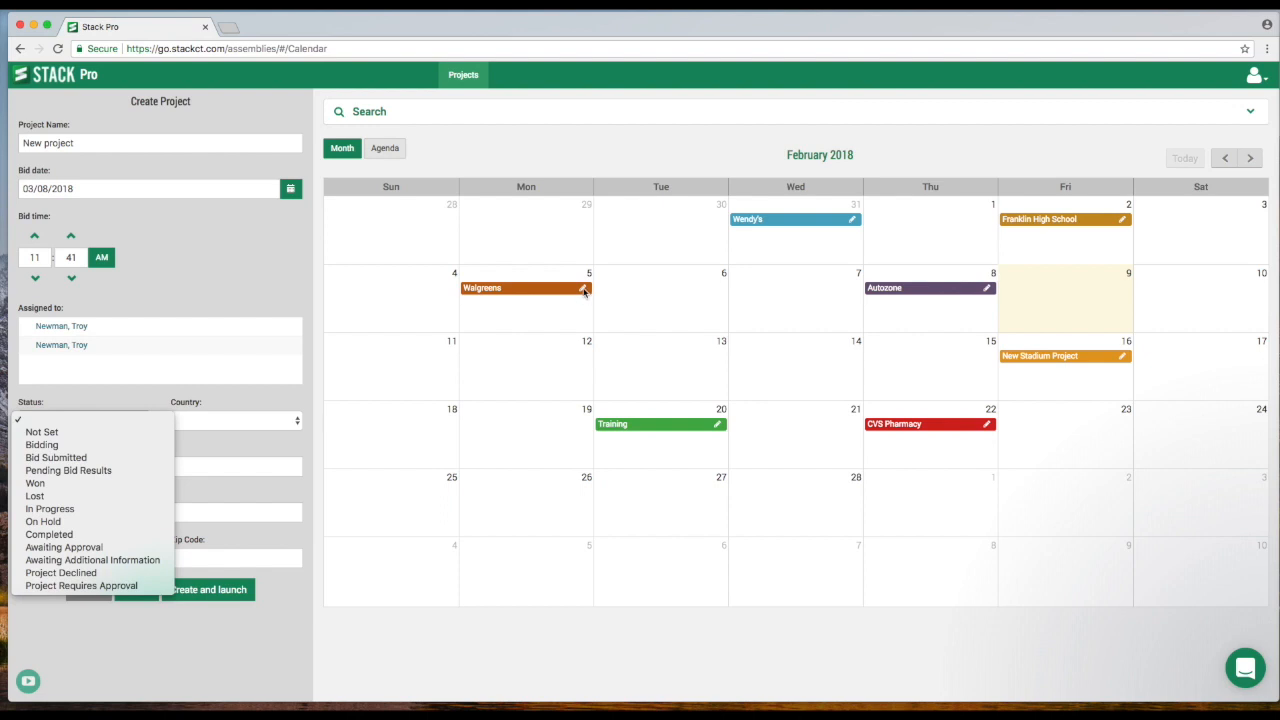
{"action": "left_click", "coordinate": [272, 300]}
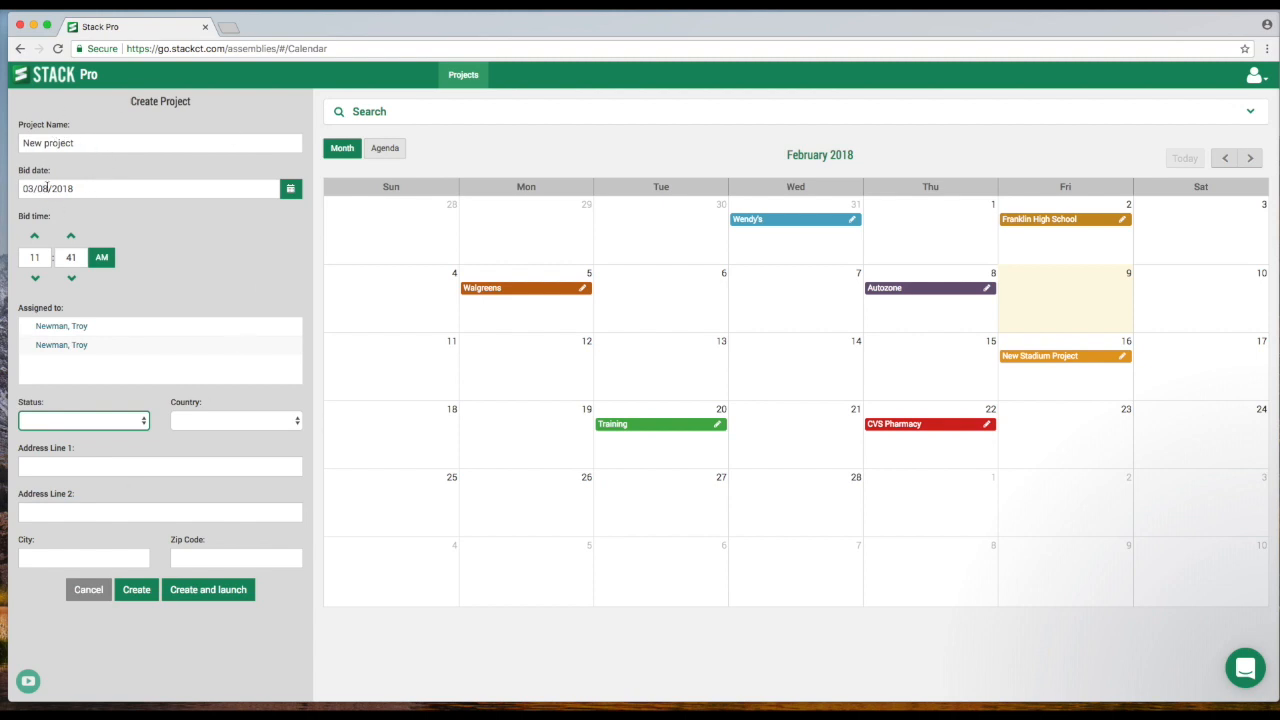
- Create the new project and launch it
{"action": "left_click", "coordinate": [220, 597]}
{"action": "left_click", "coordinate": [211, 595]}
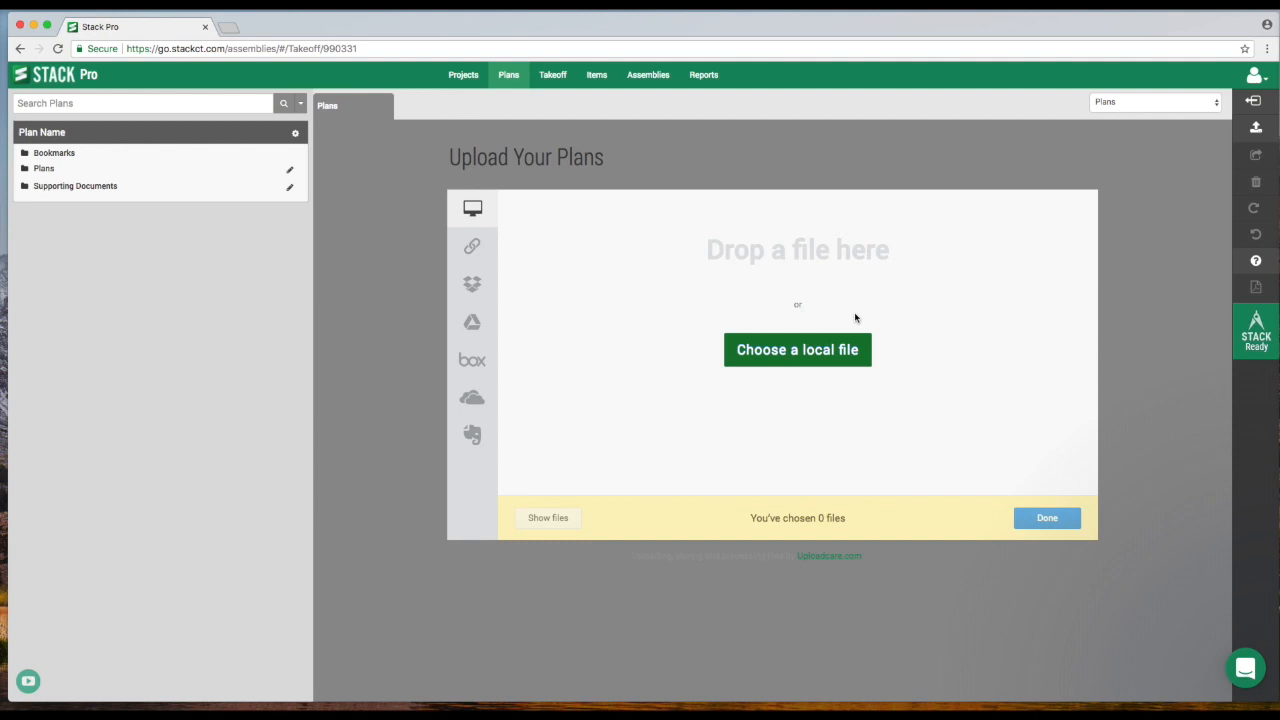
- Upload the local file AutoZone-4494-East-Hartford-CT-Bid-Set-Arch-Civ-Demo-MEP.pdf as the project's plans
{"action": "left_click", "coordinate": [806, 352]}
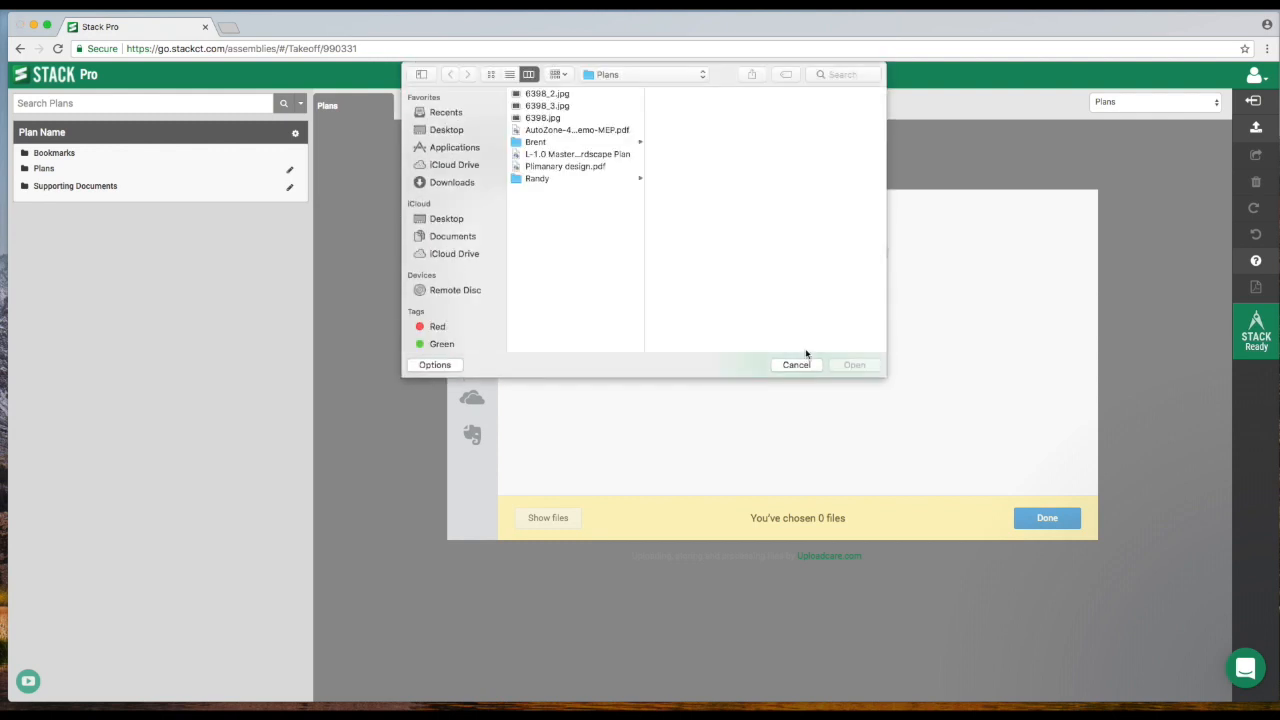
{"action": "left_click", "coordinate": [563, 130]}
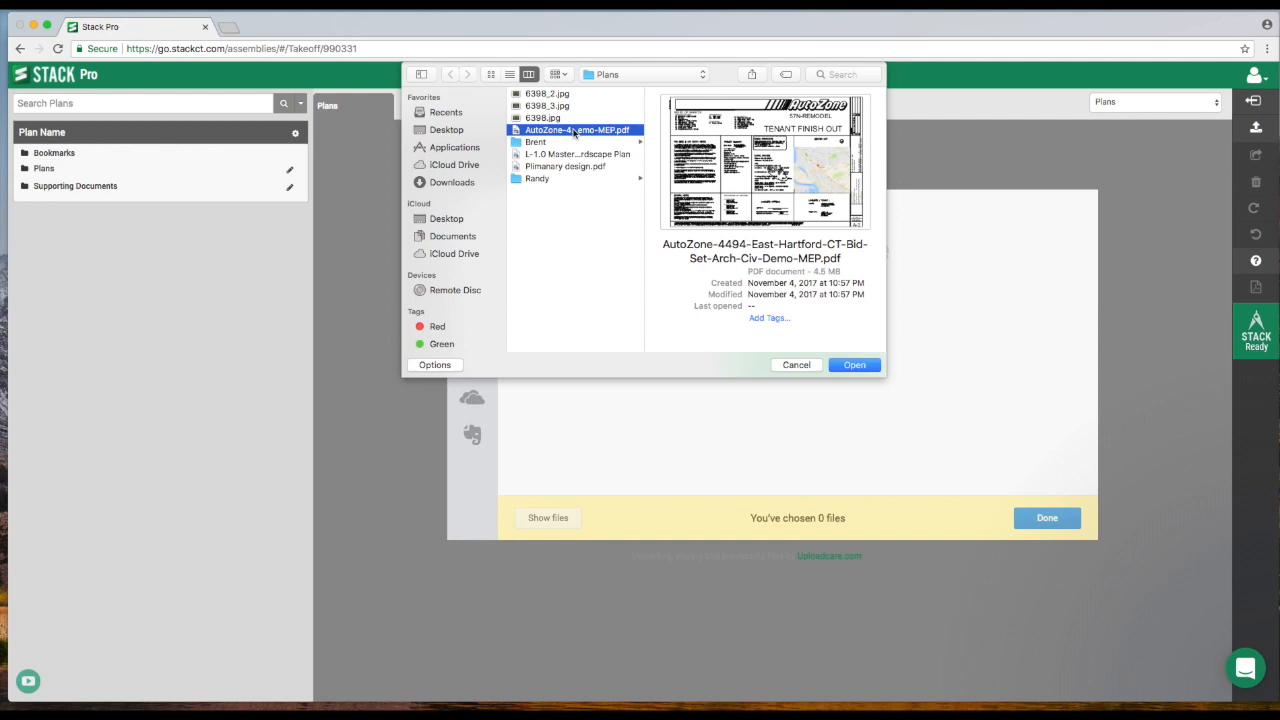
{"action": "left_click", "coordinate": [857, 366]}
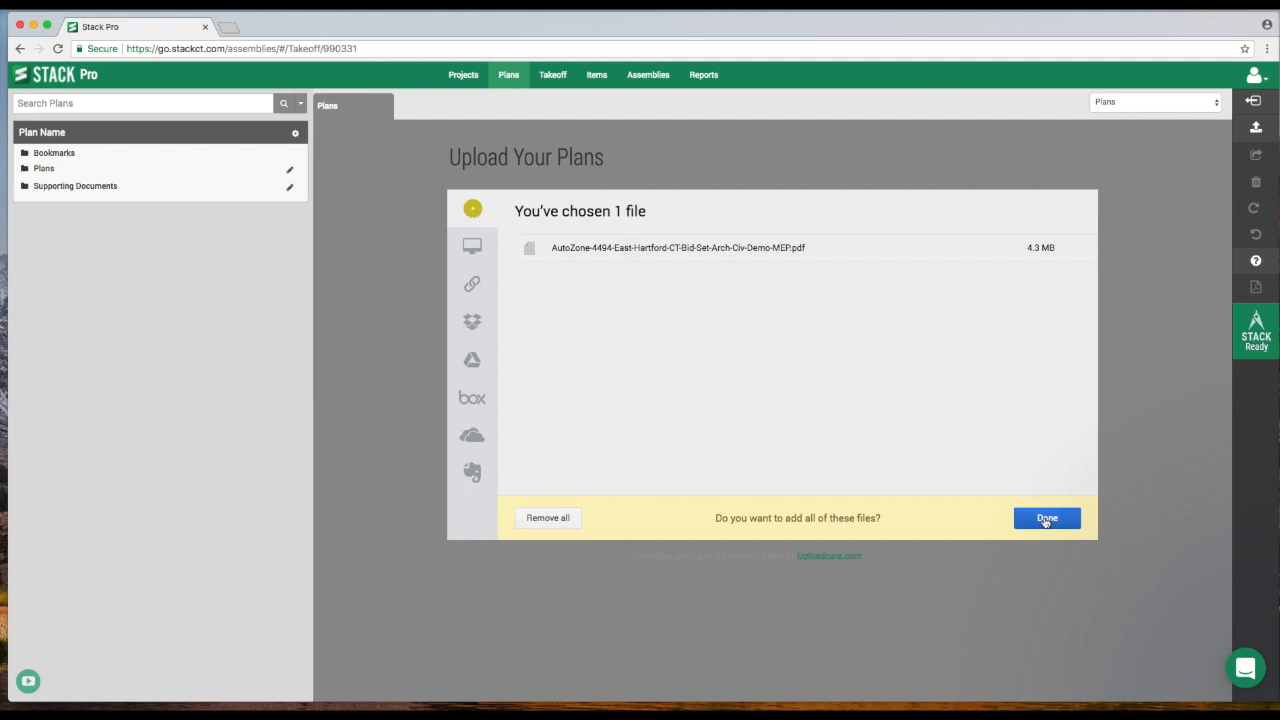
{"action": "left_click", "coordinate": [1046, 519]}
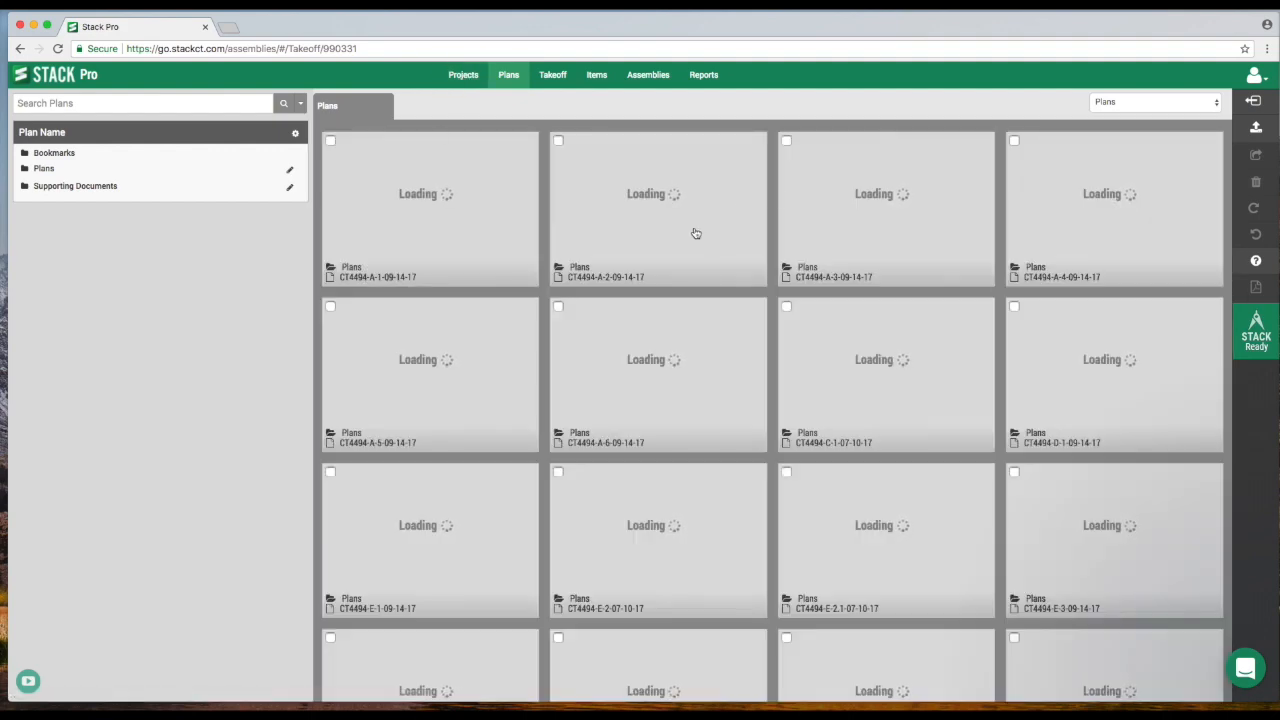
- Switch to the Training project from the project calendar and open plan sheet A-251 to inspect its resident unit plans
{"action": "left_click", "coordinate": [461, 76]}
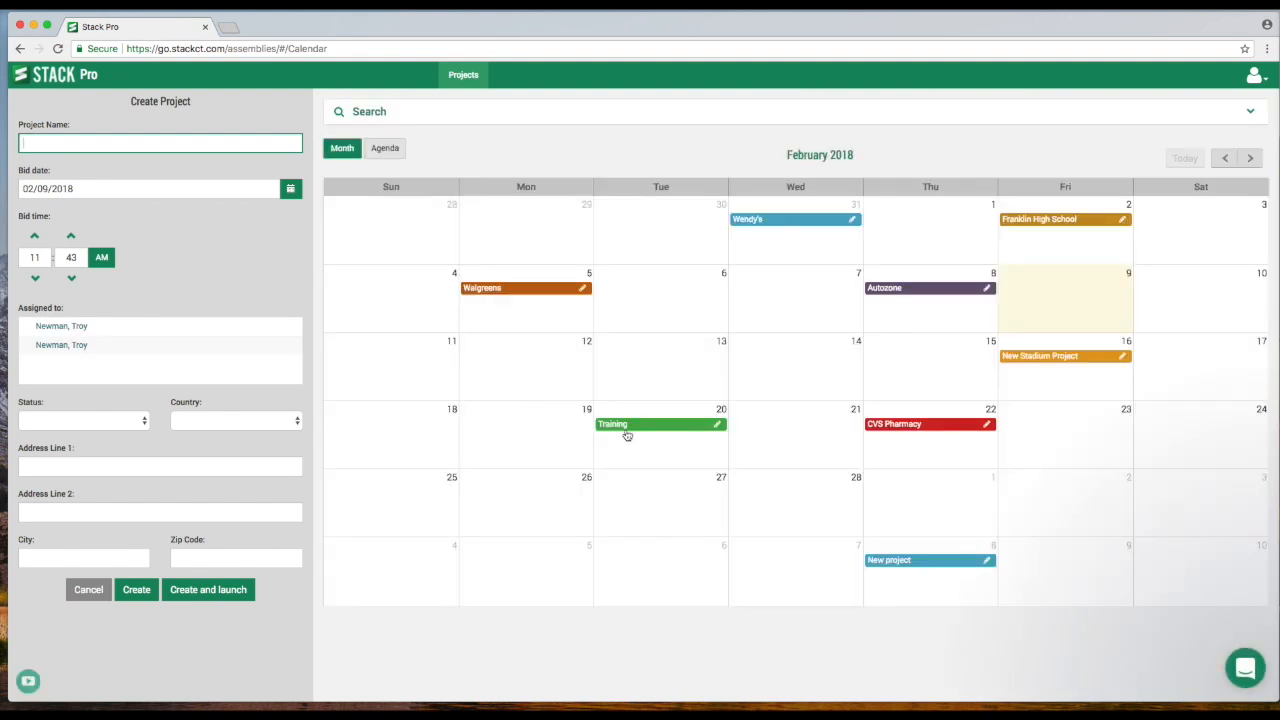
{"action": "left_click", "coordinate": [626, 430]}
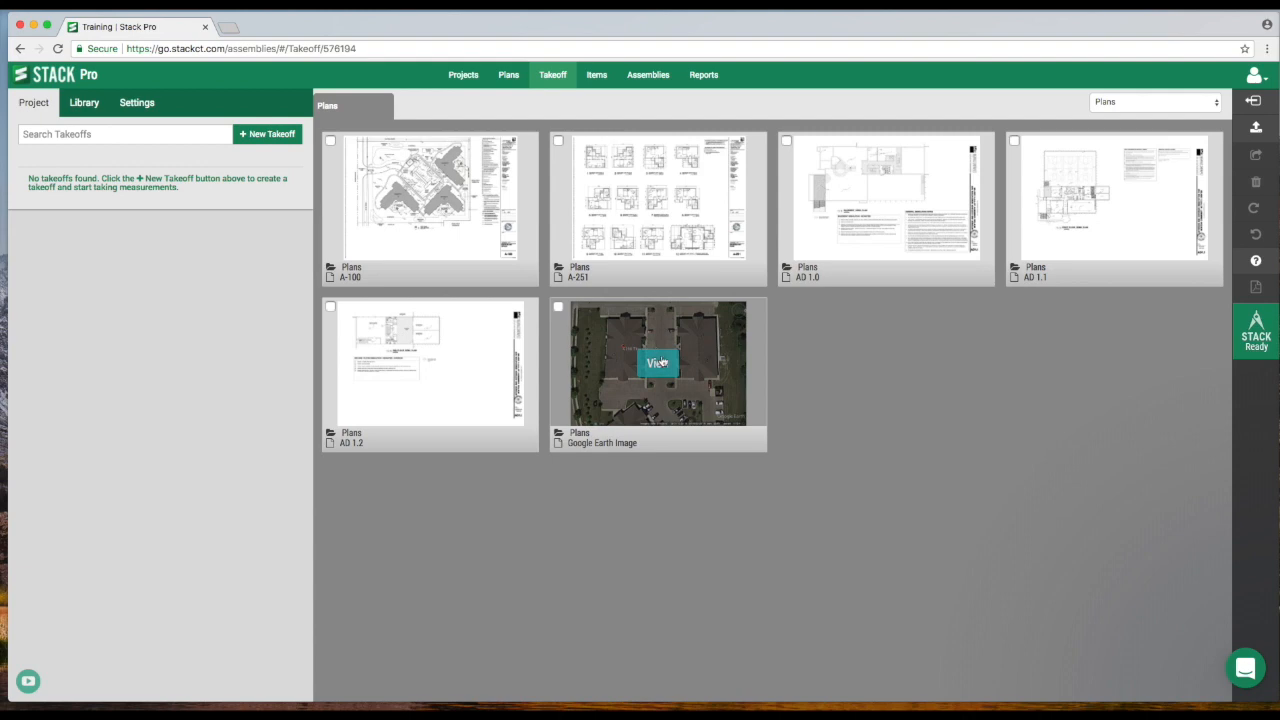
{"action": "left_click", "coordinate": [660, 200]}
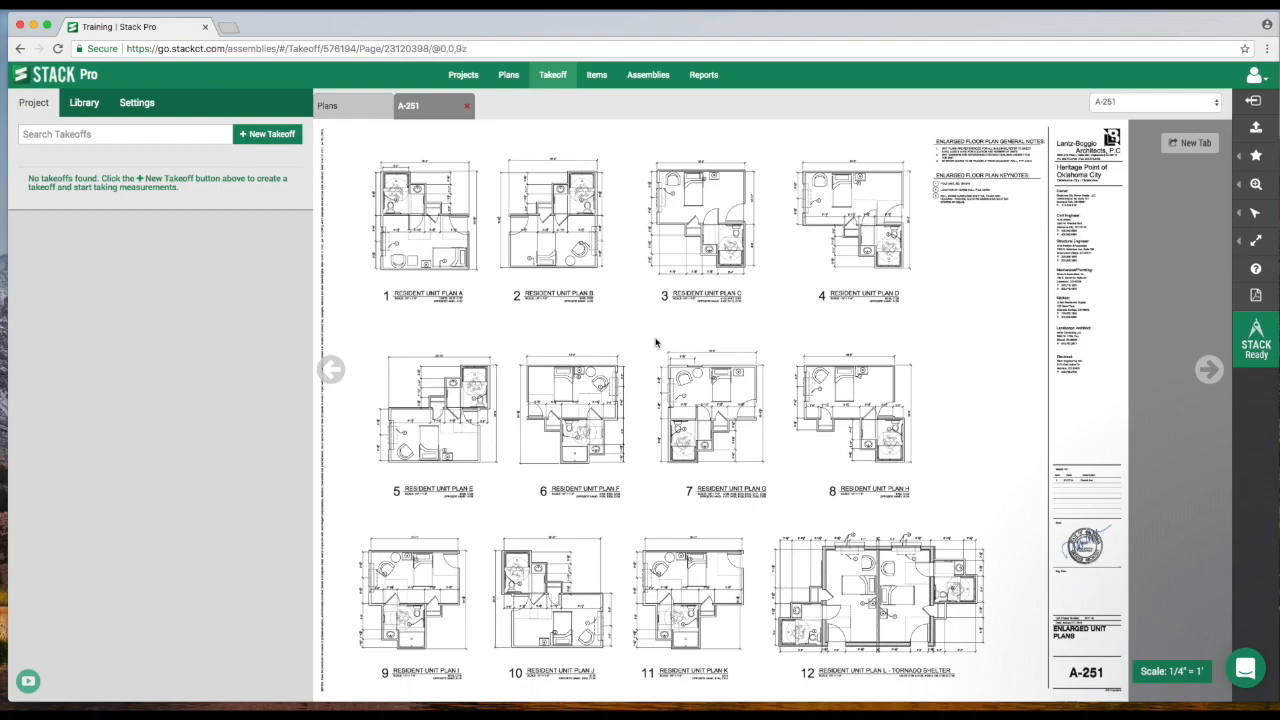
{"action": "scroll", "coordinate": [706, 318], "scroll_direction": "up", "scroll_amount": 2}
{"action": "left_click_drag", "start_coordinate": [707, 318], "coordinate": [664, 318]}
{"action": "scroll", "coordinate": [664, 318], "scroll_direction": "up", "scroll_amount": 3}
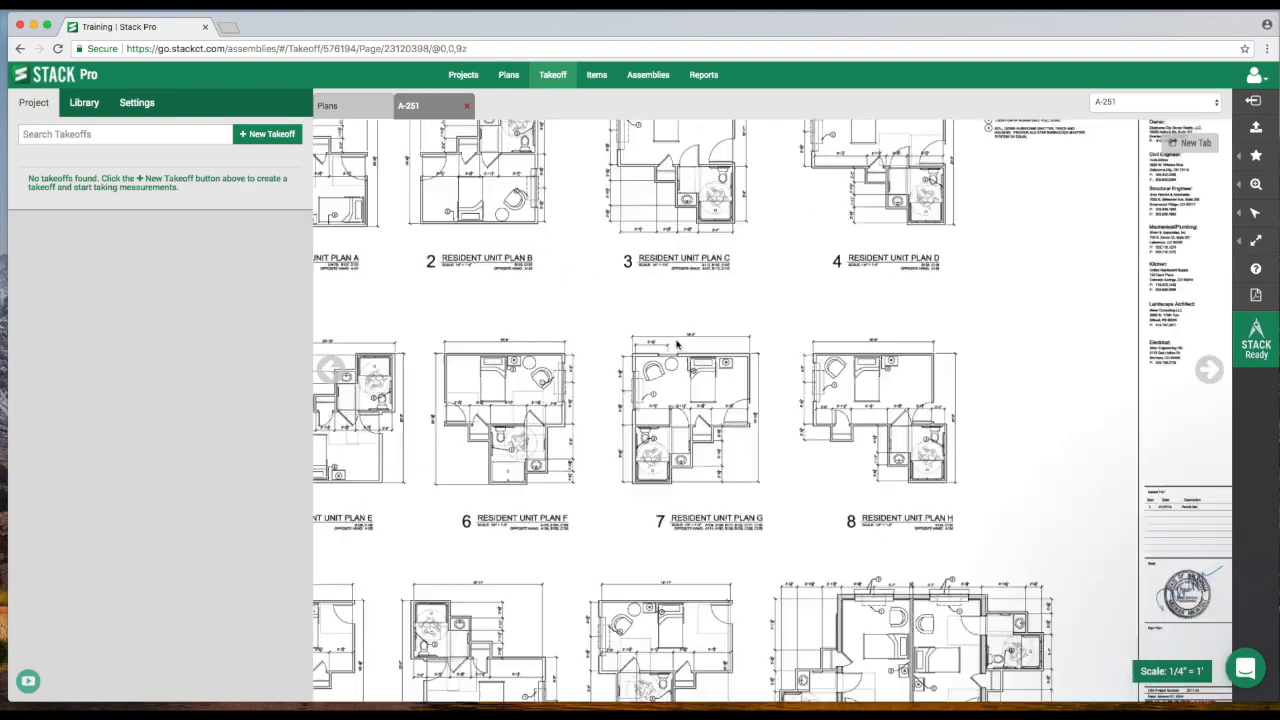
{"action": "scroll", "coordinate": [670, 330], "scroll_direction": "down", "scroll_amount": 5}
{"action": "scroll", "coordinate": [678, 345], "scroll_direction": "up", "scroll_amount": 3}
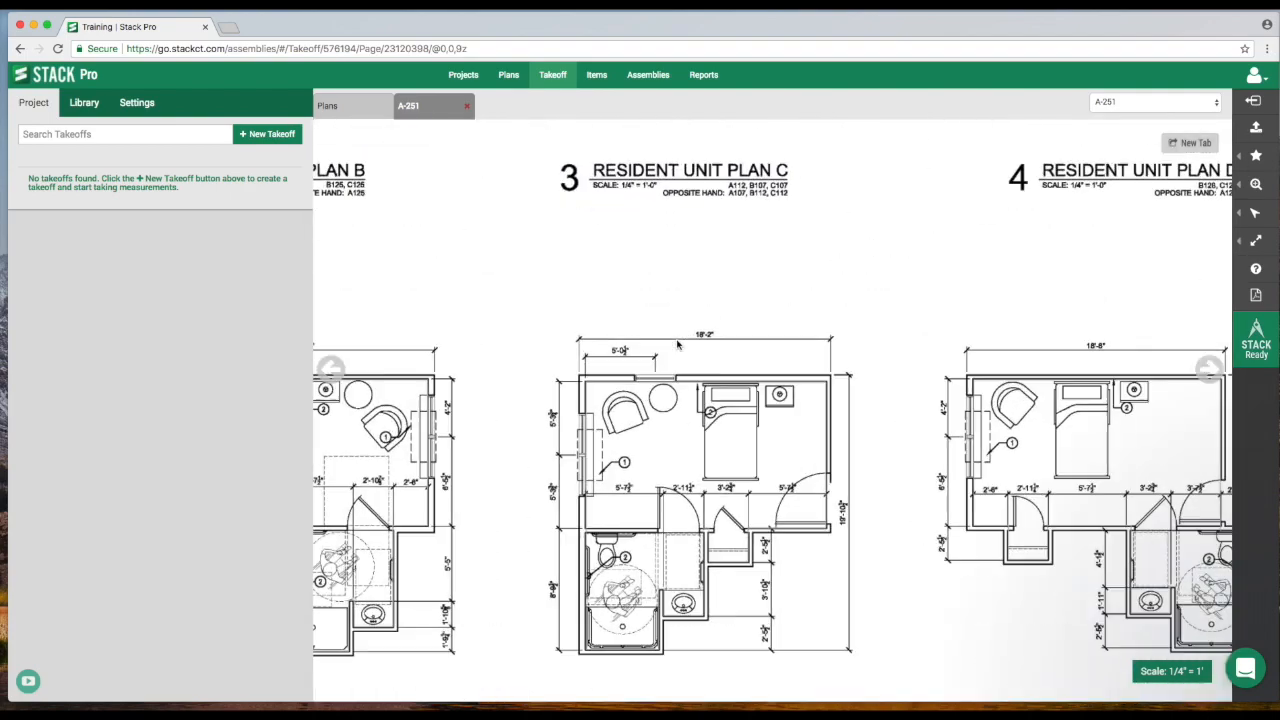
- Try zooming sheet A-251 in and out to view its resident unit plans at different magnifications
{"action": "scroll", "coordinate": [678, 344], "scroll_direction": "down", "scroll_amount": 3}
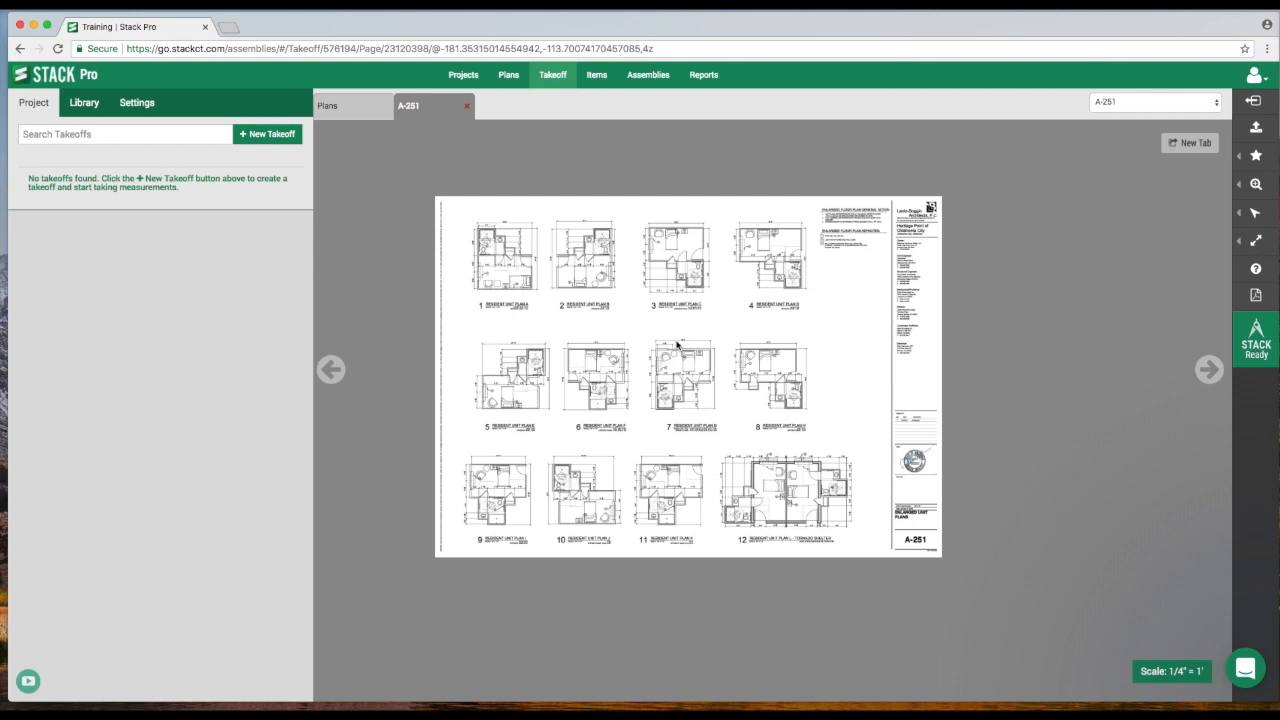
{"action": "left_click", "coordinate": [1256, 184]}
{"action": "left_click", "coordinate": [1163, 217]}
{"action": "triple_click", "coordinate": [1163, 215]}
{"action": "triple_click", "coordinate": [1160, 237]}
{"action": "left_click", "coordinate": [1155, 218]}
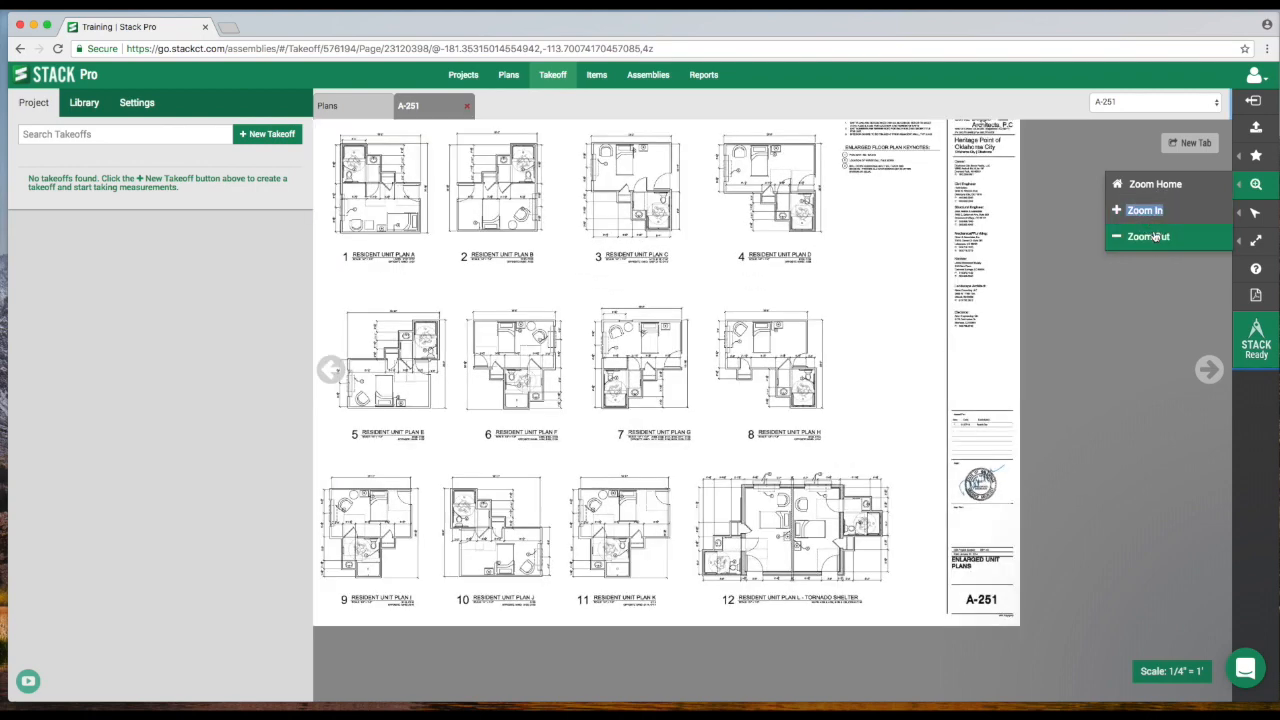
{"action": "left_click", "coordinate": [1148, 236]}
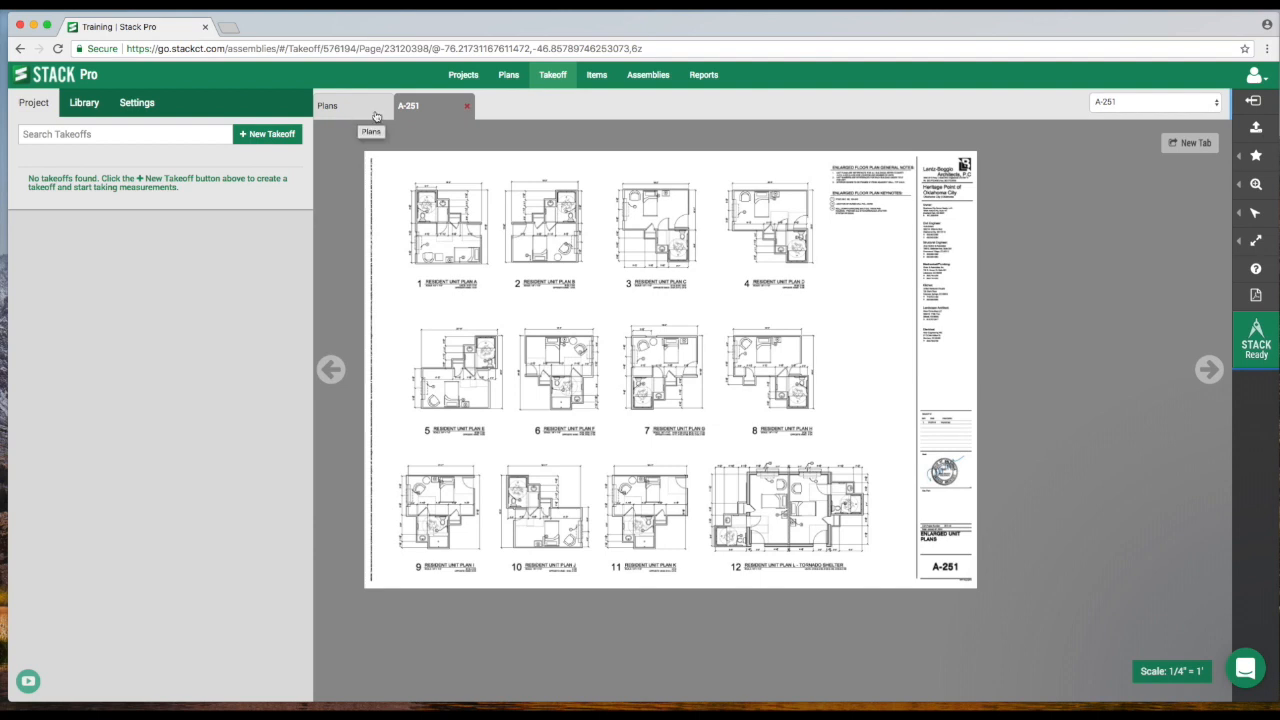
- Open sheet A-100 to view its site plan and return to the overview of plan thumbnails
{"action": "left_click", "coordinate": [354, 112]}
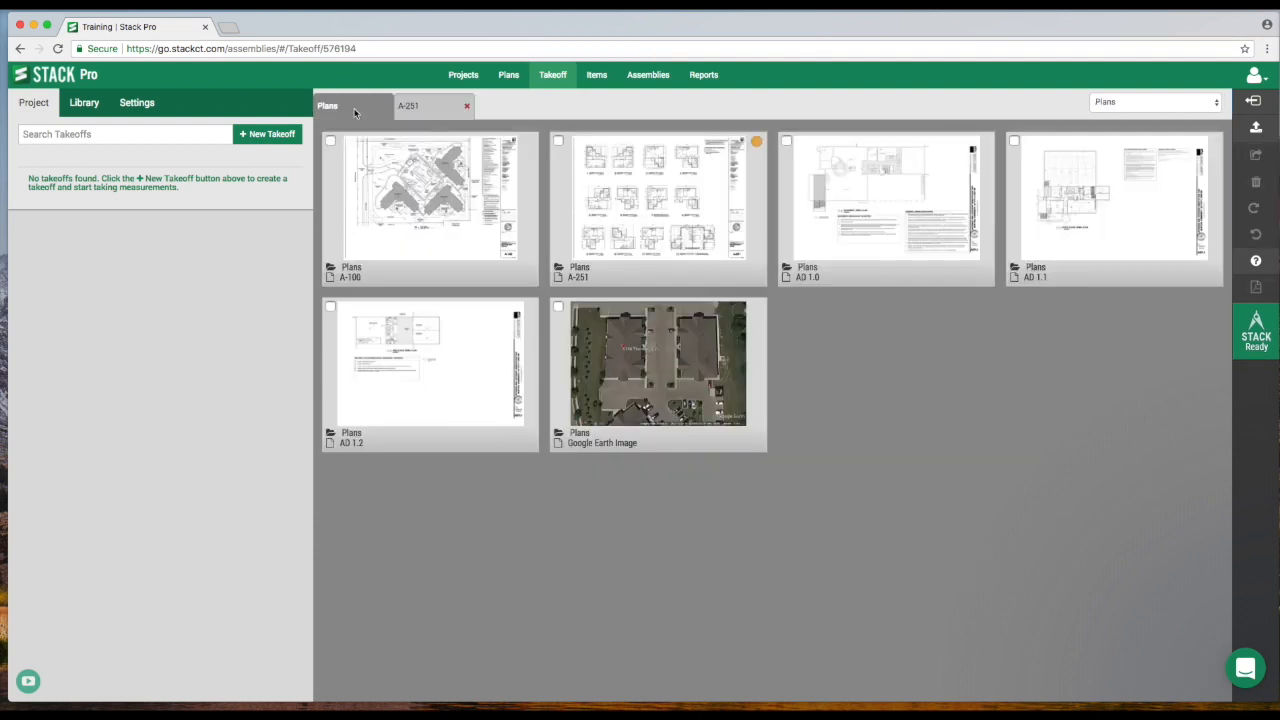
{"action": "left_click", "coordinate": [434, 204]}
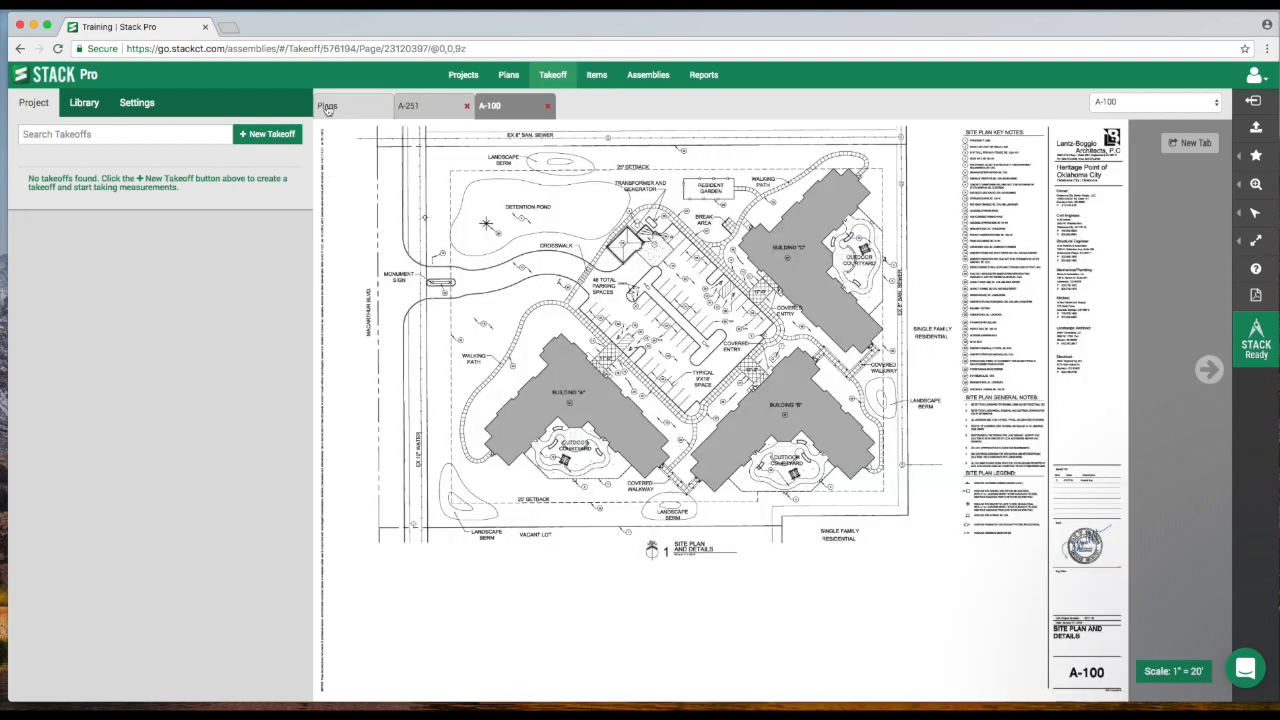
{"action": "left_click", "coordinate": [358, 112]}
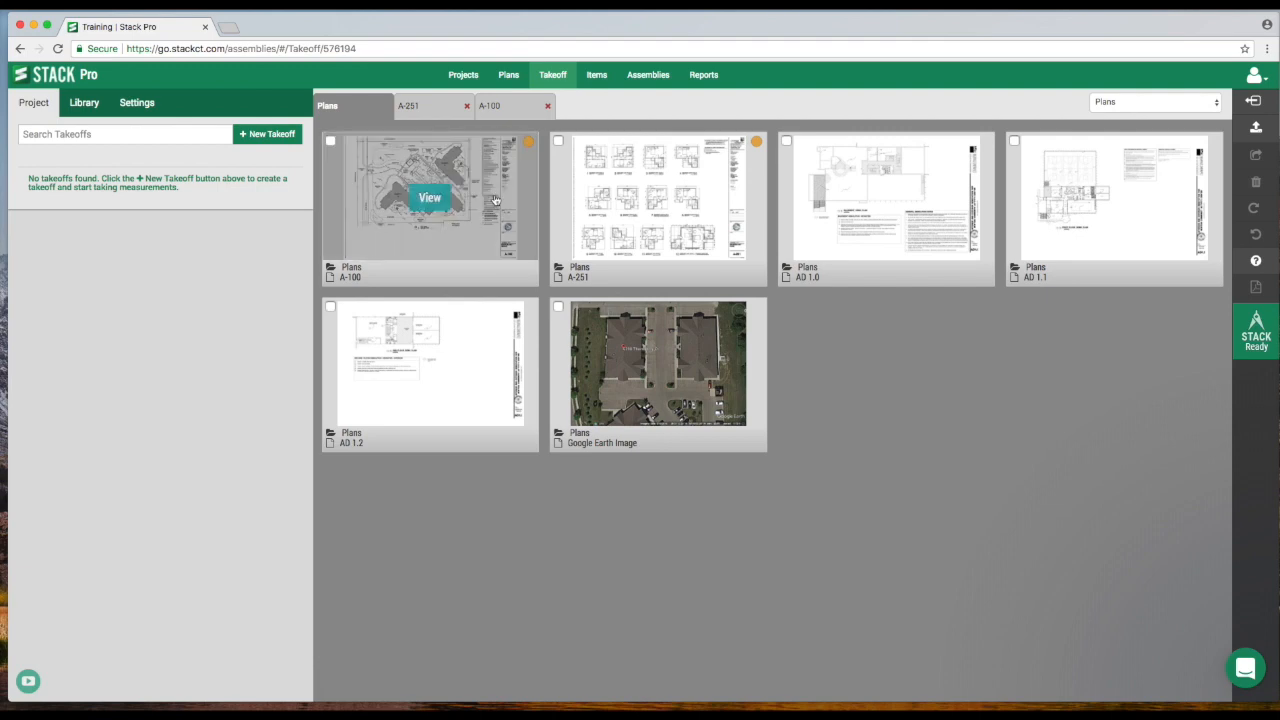
- Select the A-251, Google Earth Image and AD 1.2 sheets and open them all at once
{"action": "left_click", "coordinate": [558, 141]}
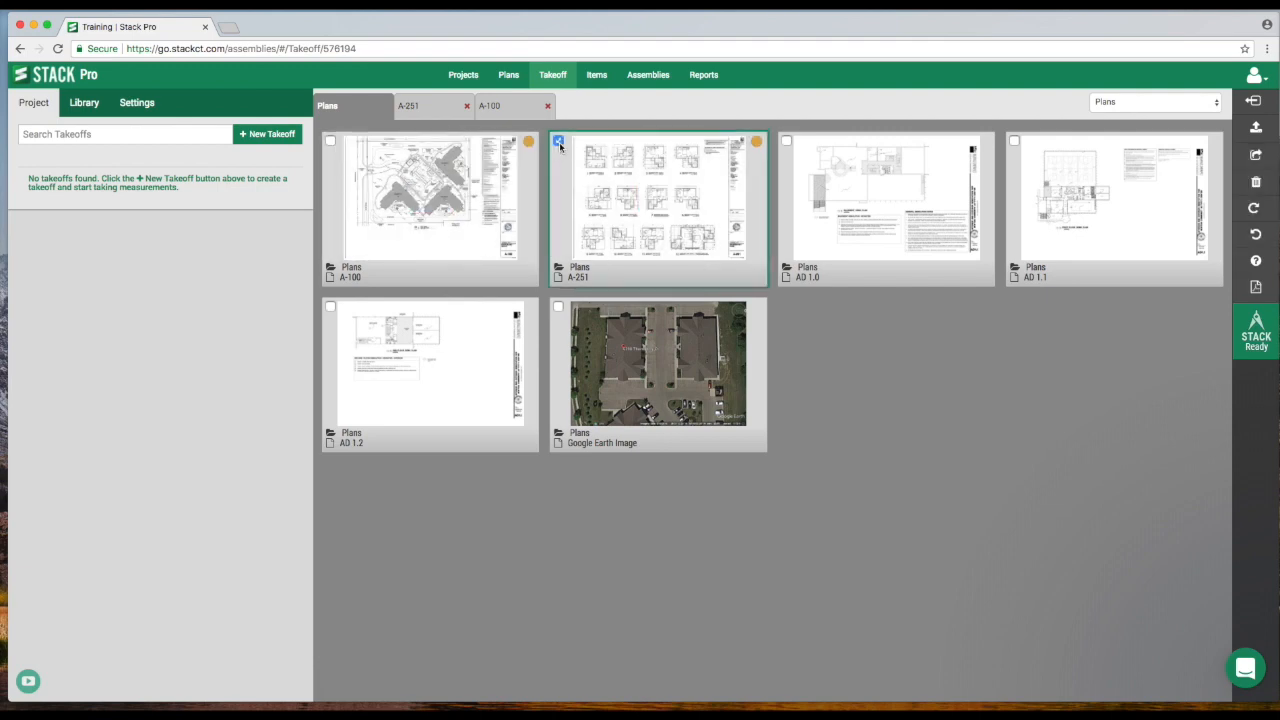
{"action": "left_click", "coordinate": [559, 309]}
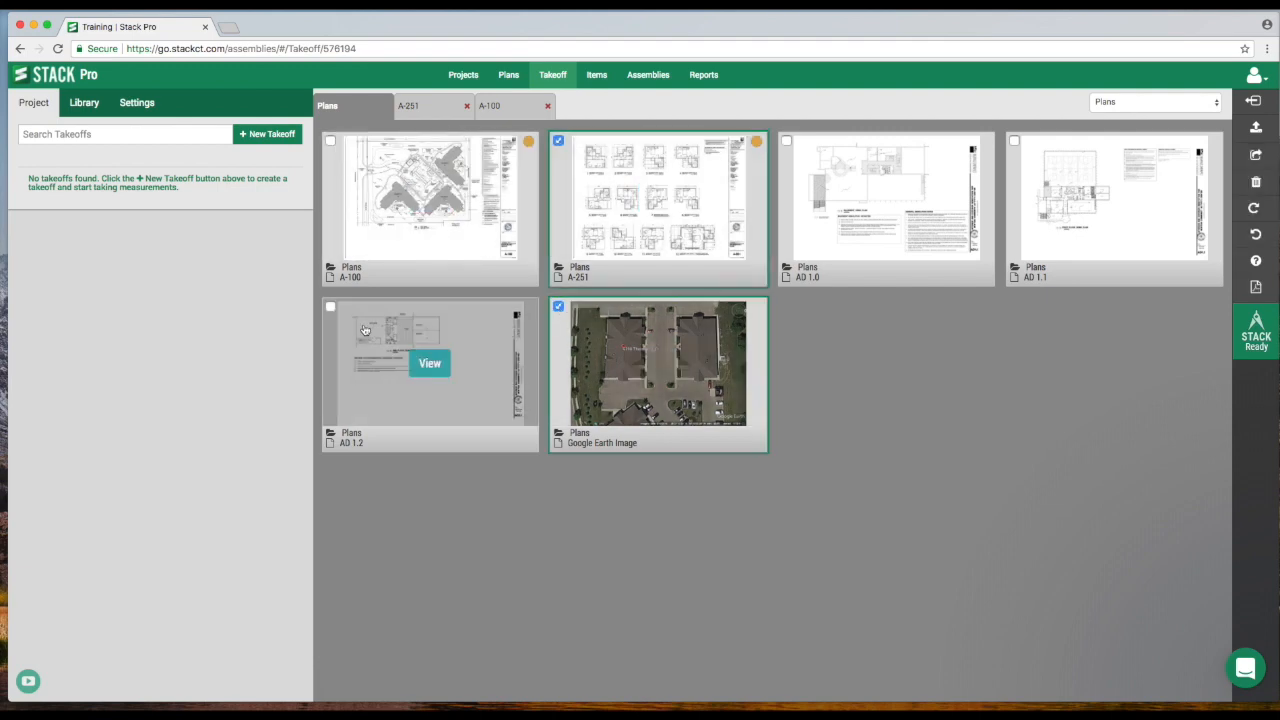
{"action": "left_click", "coordinate": [331, 308]}
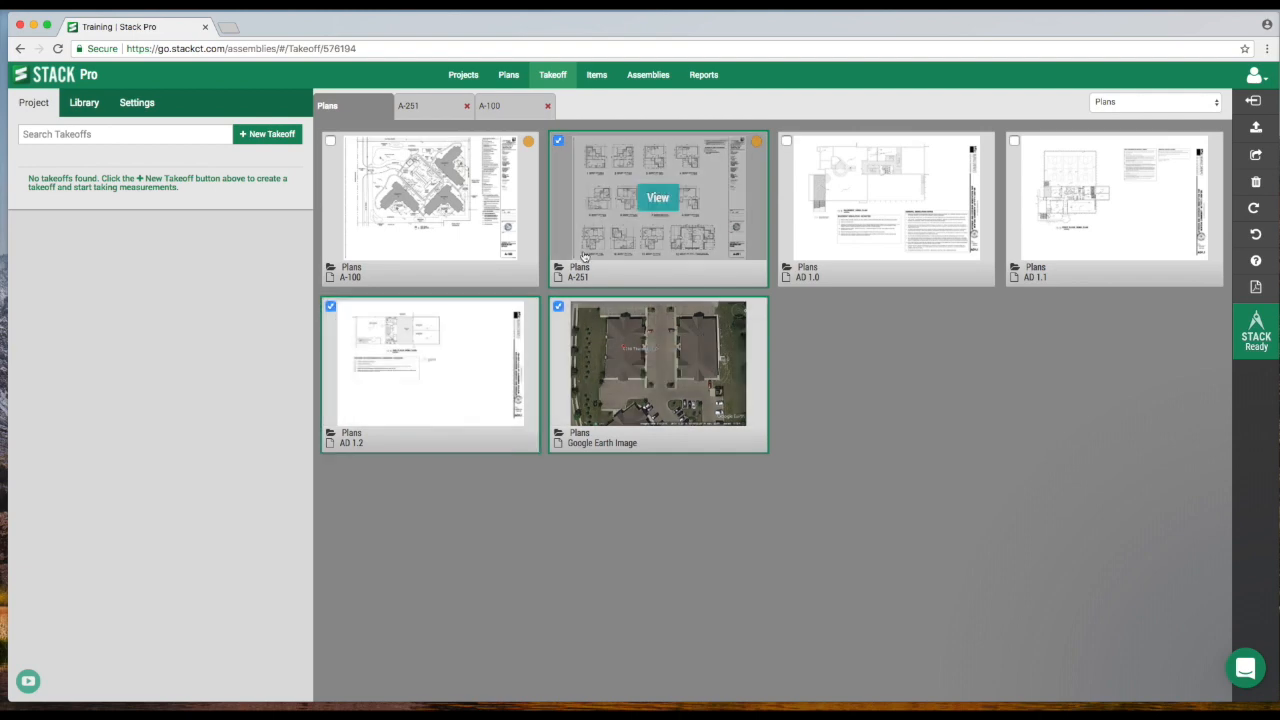
{"action": "mouse_move", "coordinate": [938, 188]}
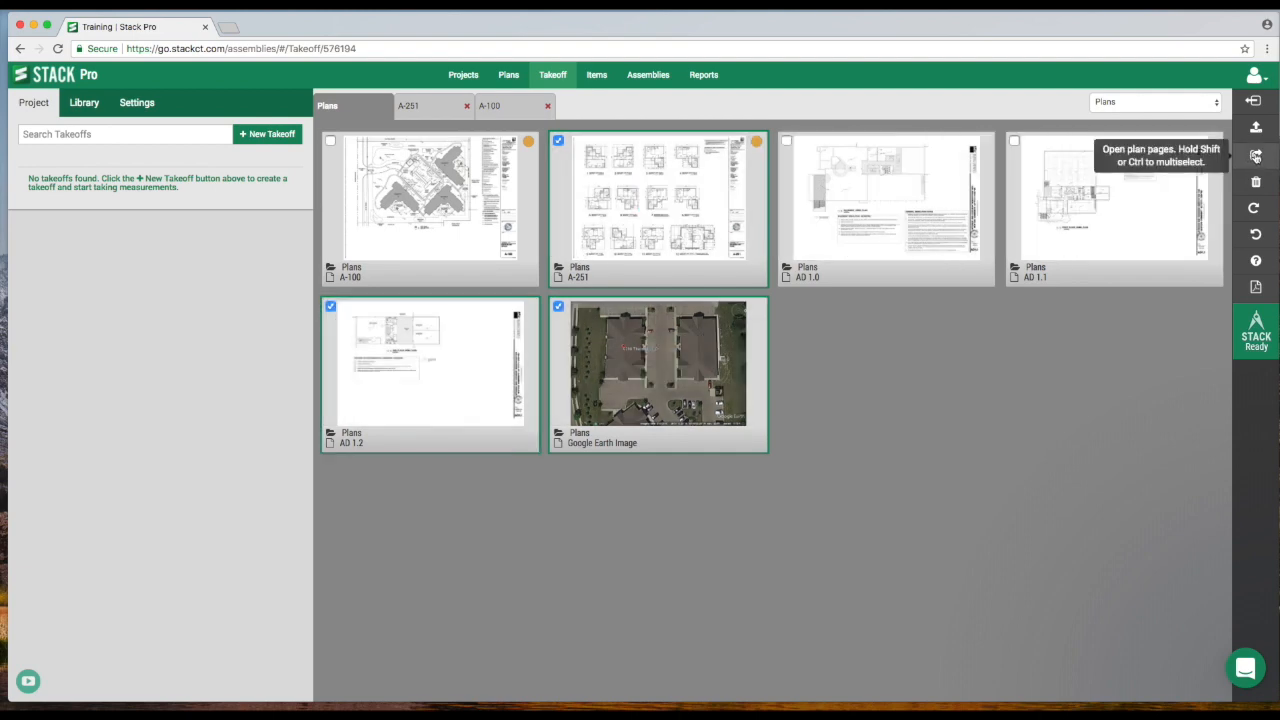
{"action": "left_click", "coordinate": [1256, 156]}
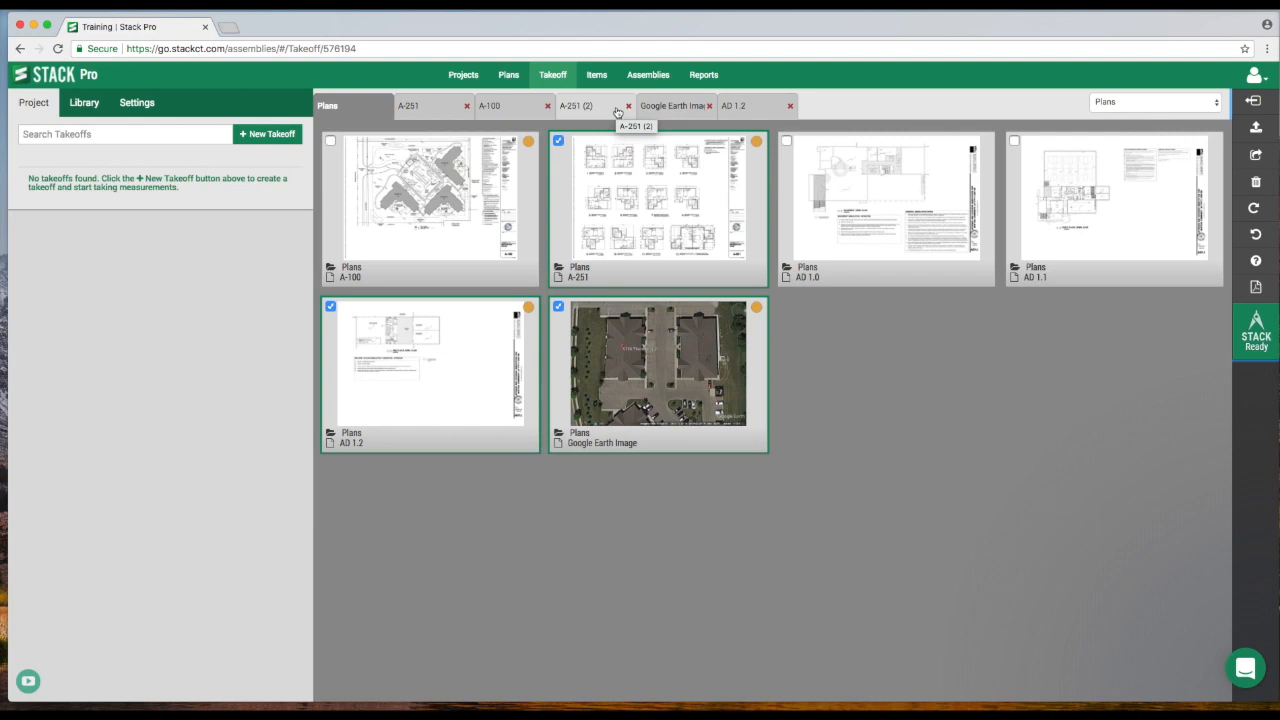
- Close every open sheet and reopen only A-251 from the plan thumbnails
{"action": "left_click", "coordinate": [790, 105]}
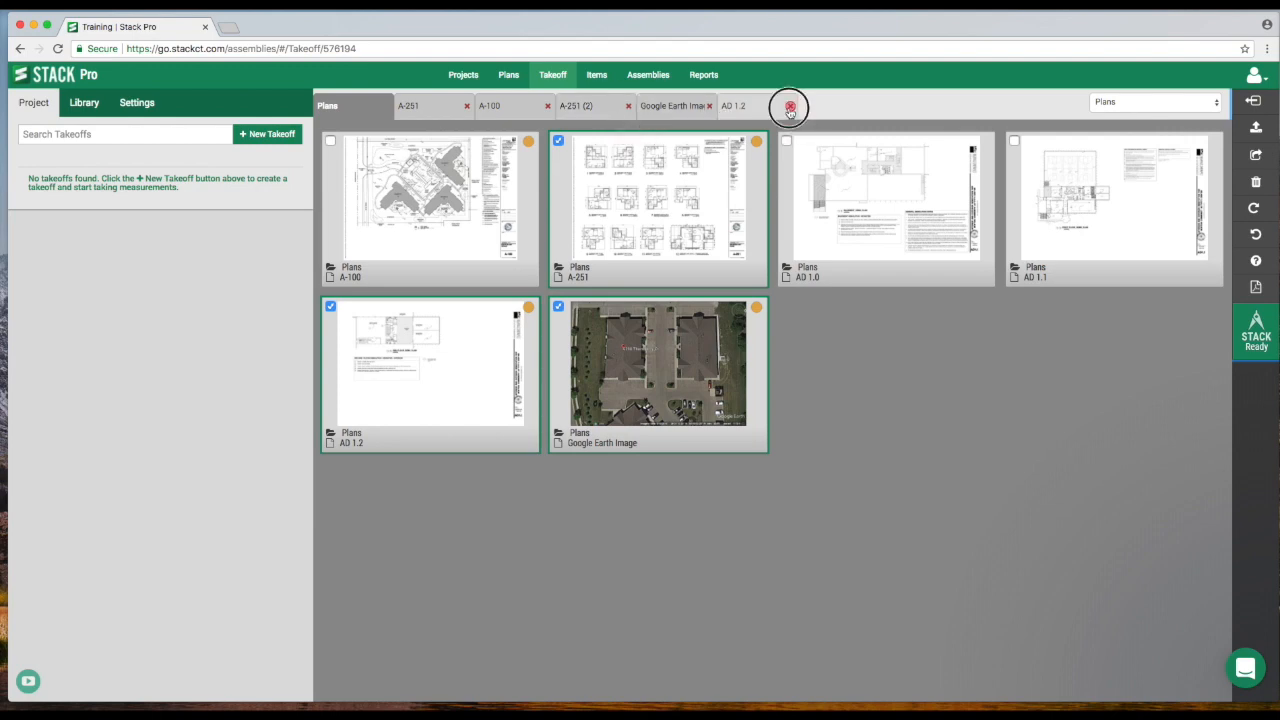
{"action": "left_click", "coordinate": [709, 105]}
{"action": "left_click", "coordinate": [628, 105]}
{"action": "left_click", "coordinate": [548, 106]}
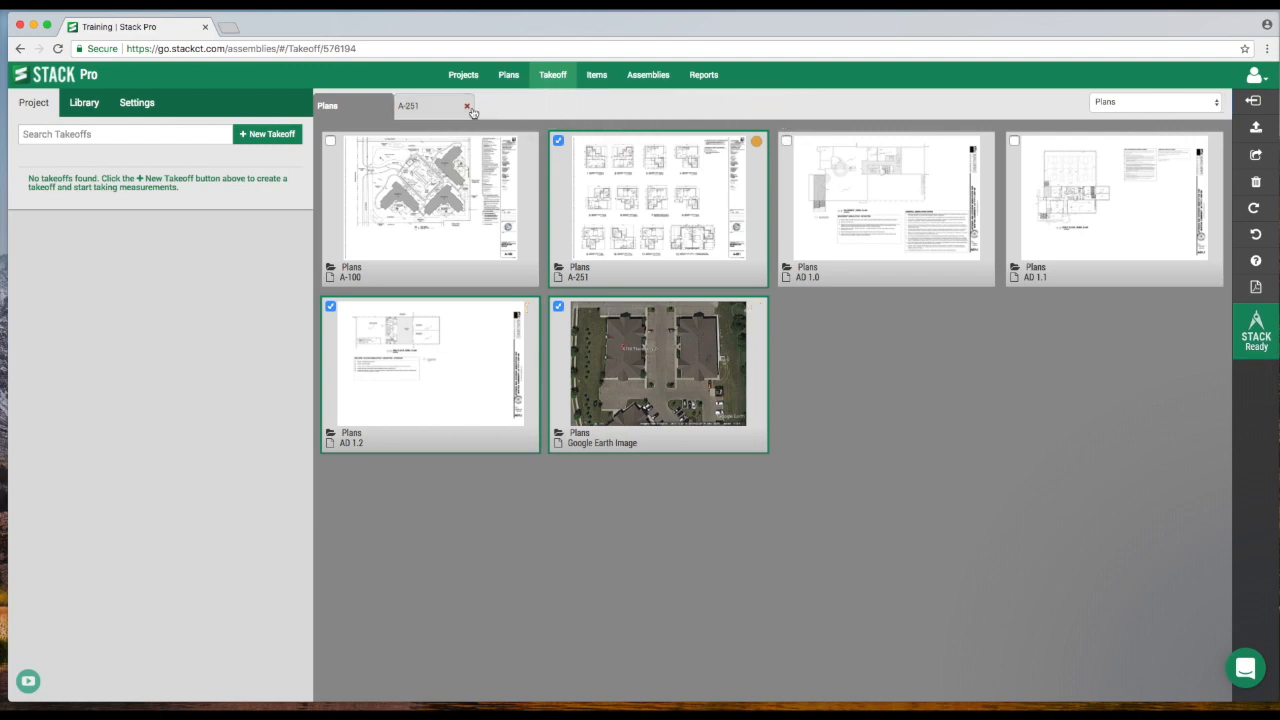
{"action": "left_click", "coordinate": [466, 105]}
{"action": "left_click", "coordinate": [657, 178]}
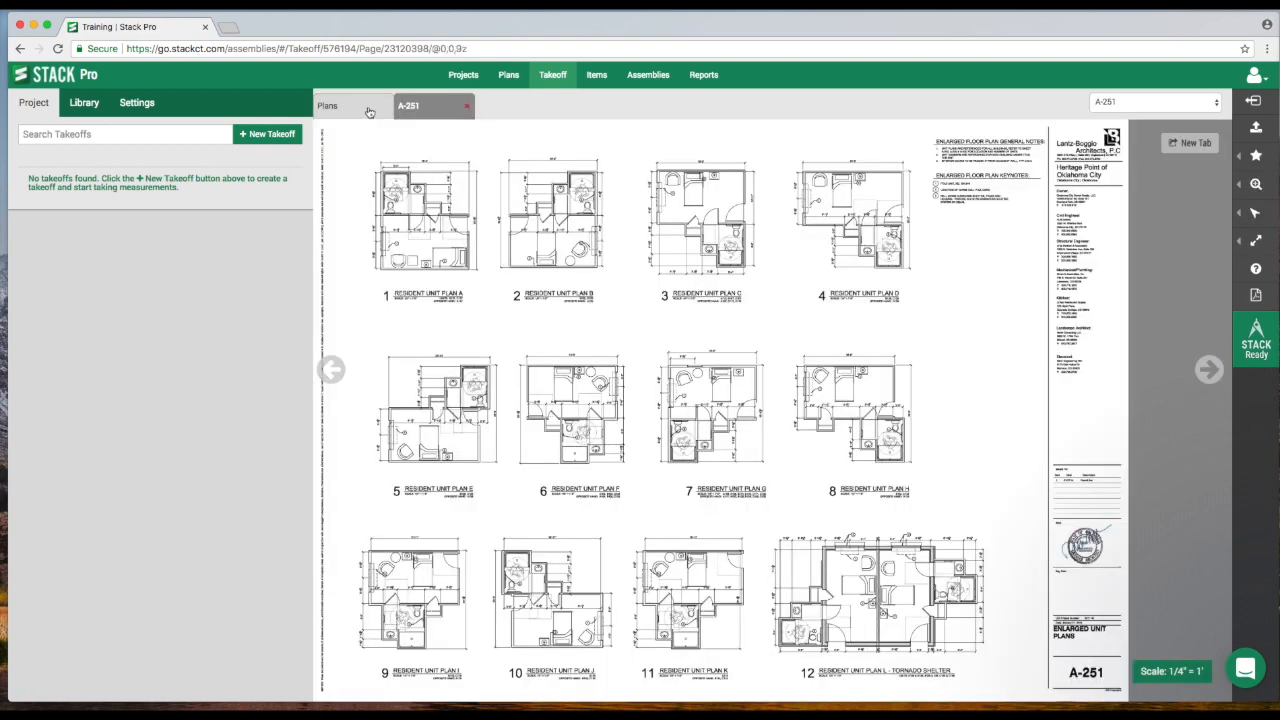
- Select the A-100, AD 1.2 and AD 1.0 sheets in the plans overview and review the page rotate and delete tools
{"action": "left_click", "coordinate": [368, 106]}
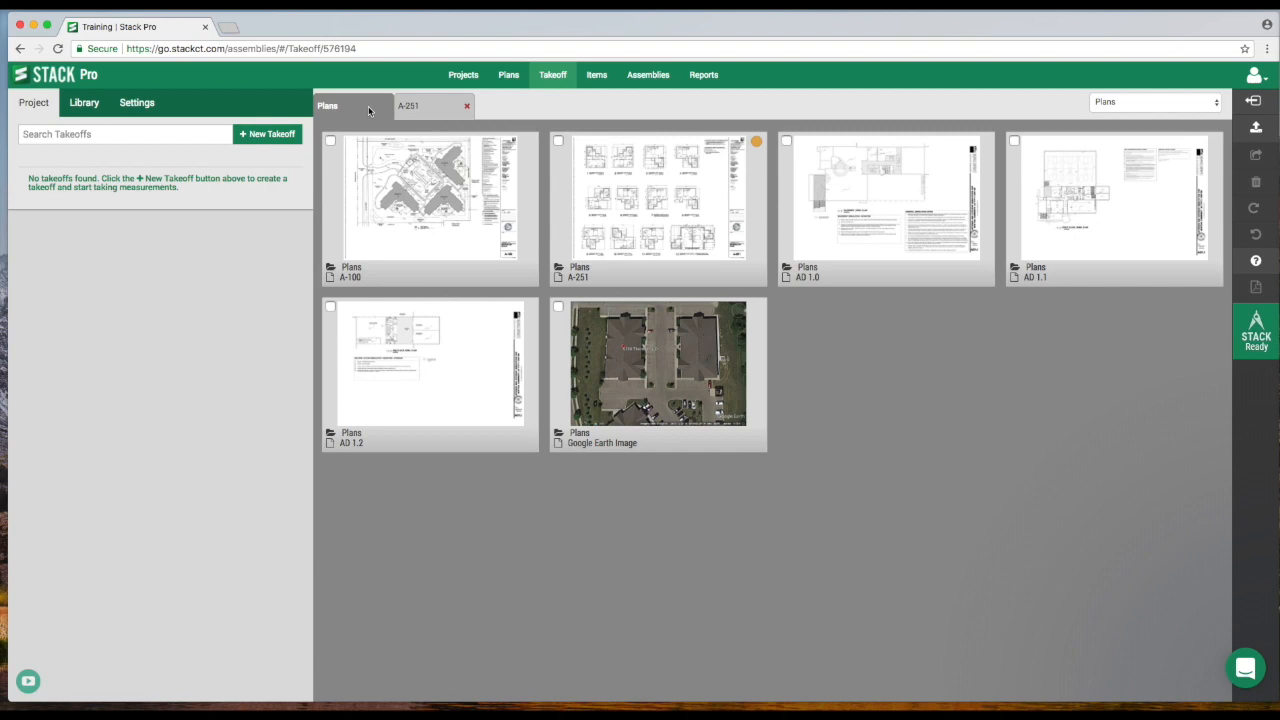
{"action": "mouse_move", "coordinate": [630, 203]}
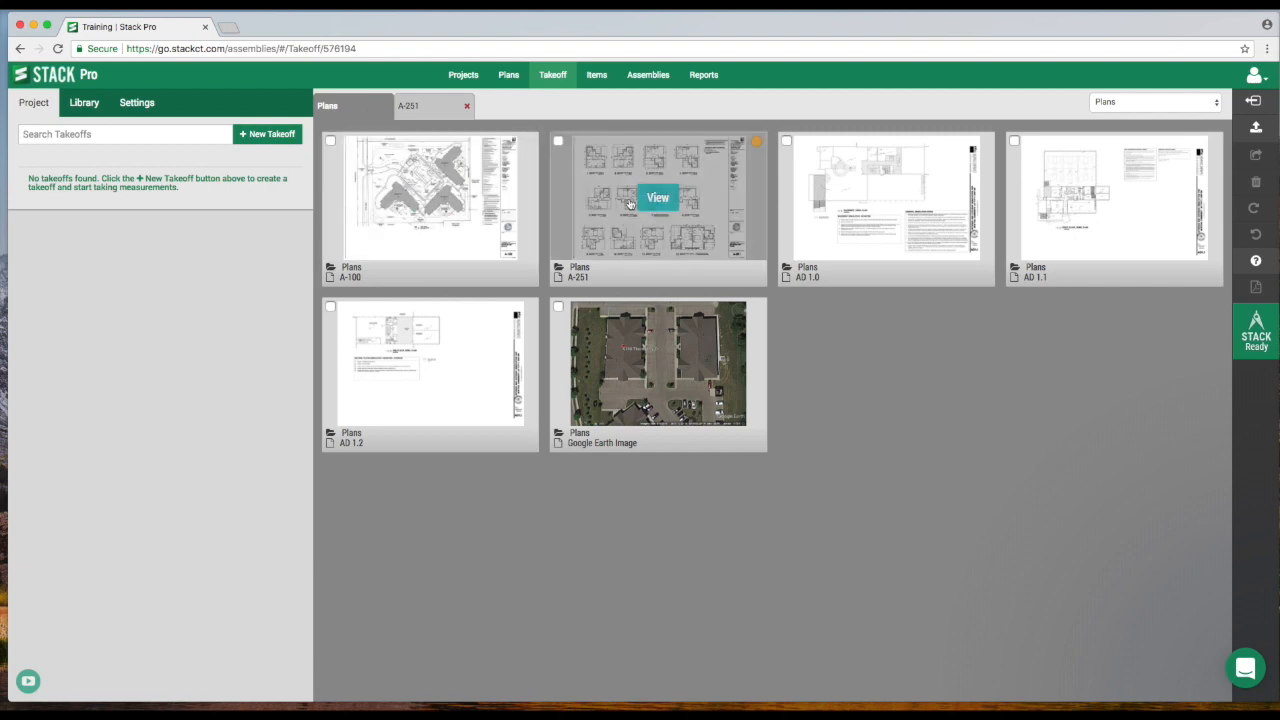
{"action": "mouse_move", "coordinate": [396, 184]}
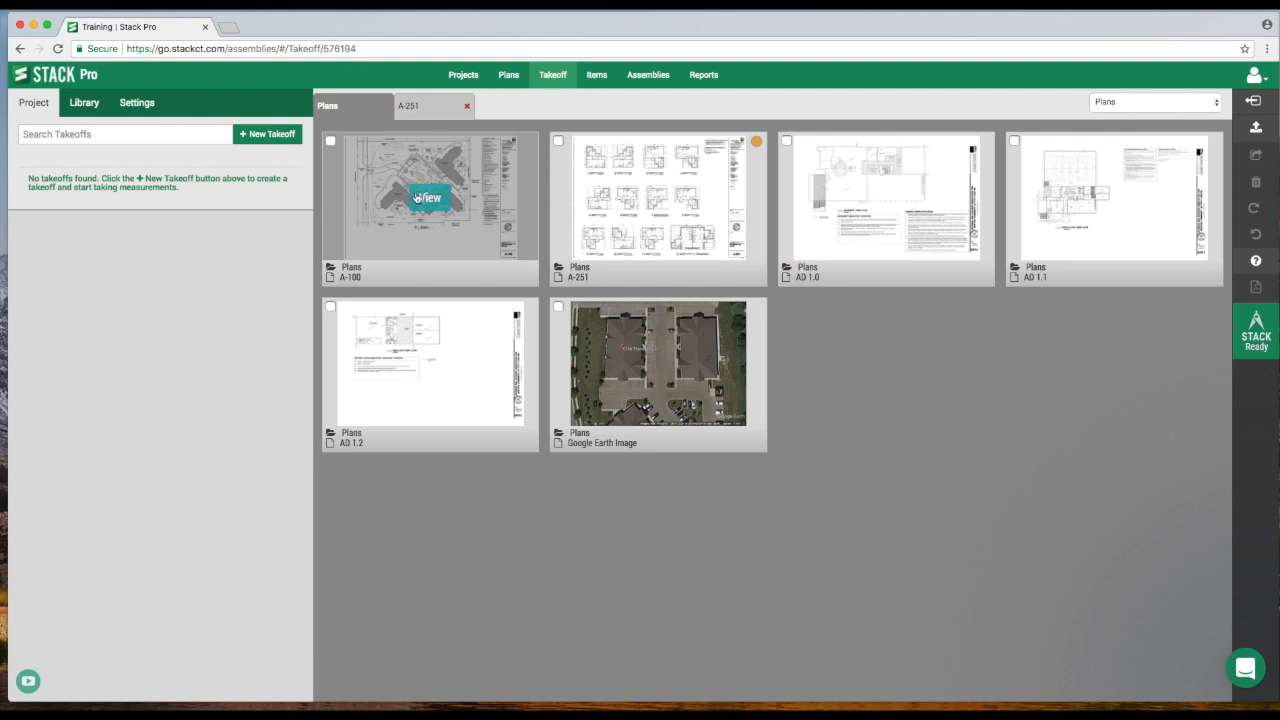
{"action": "left_click", "coordinate": [330, 141]}
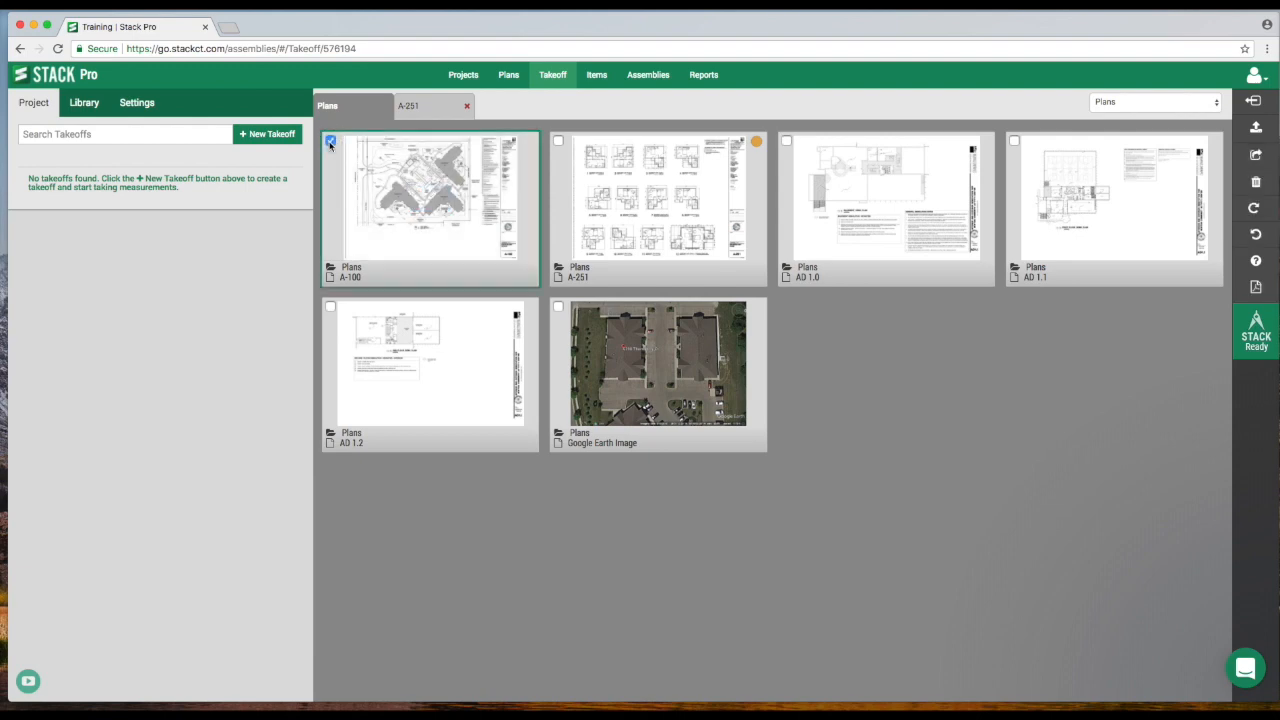
{"action": "left_click", "coordinate": [1257, 219]}
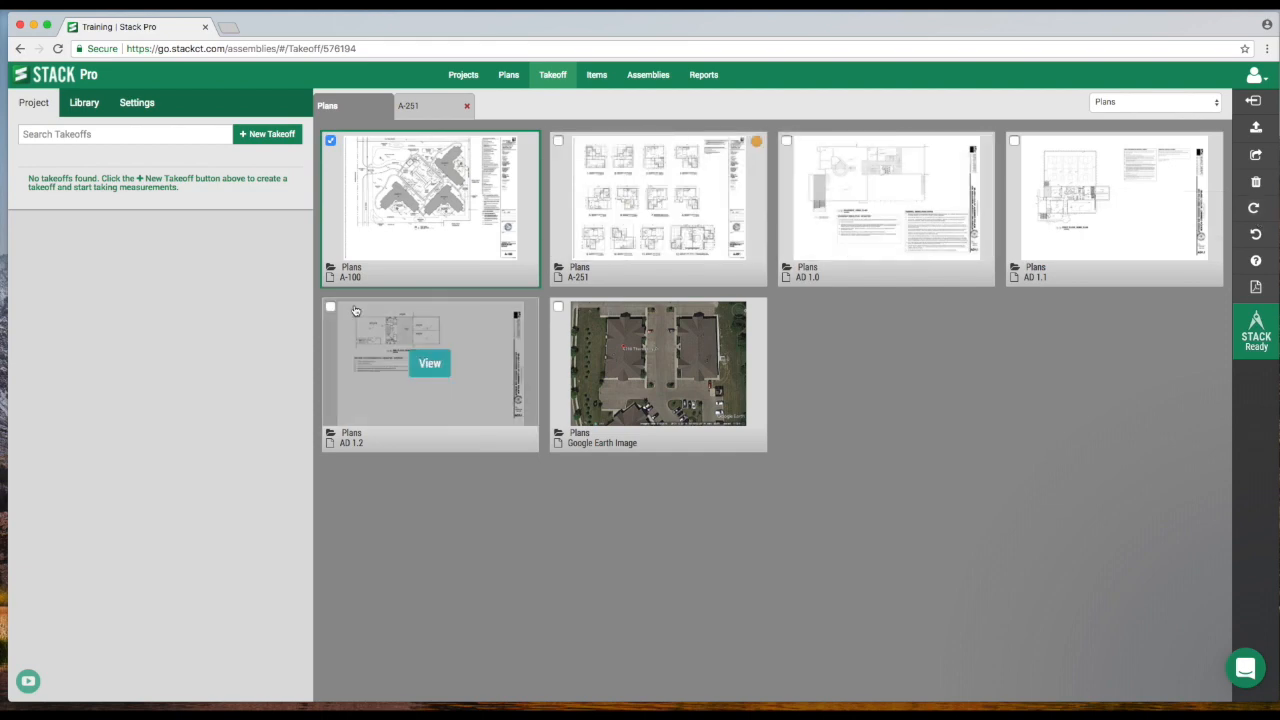
{"action": "left_click", "coordinate": [786, 140]}
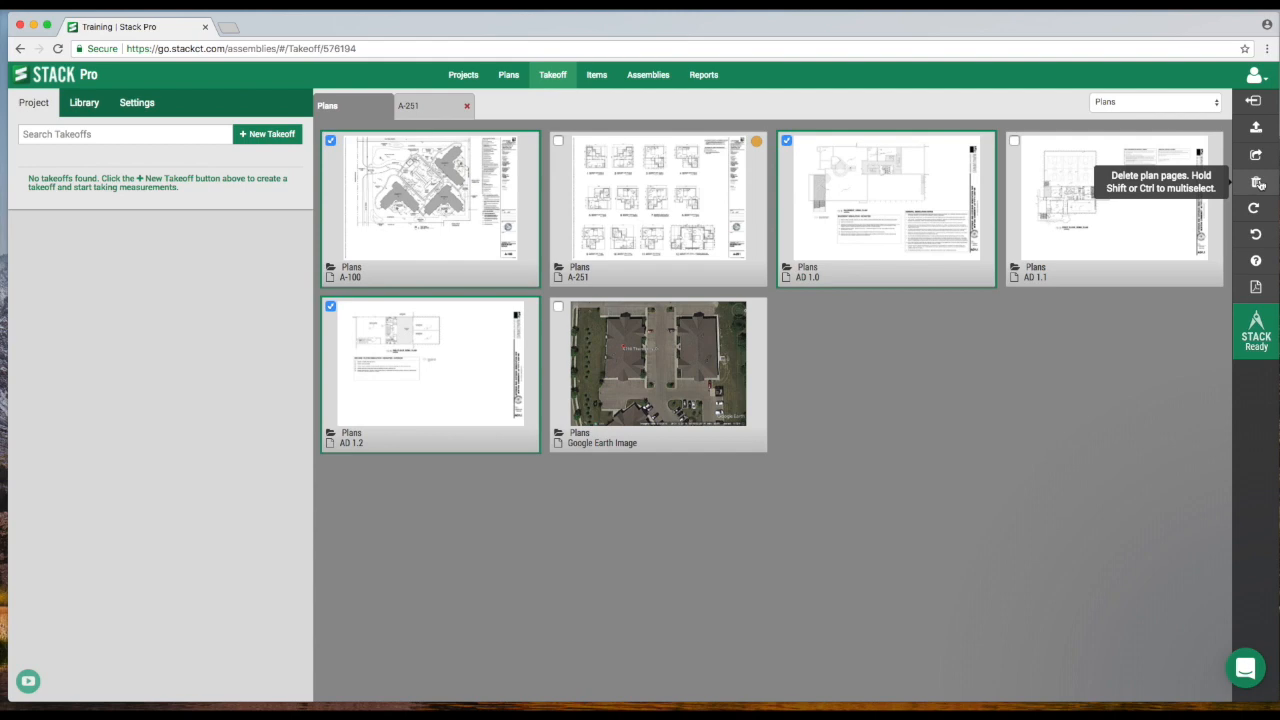
{"action": "mouse_move", "coordinate": [422, 199]}
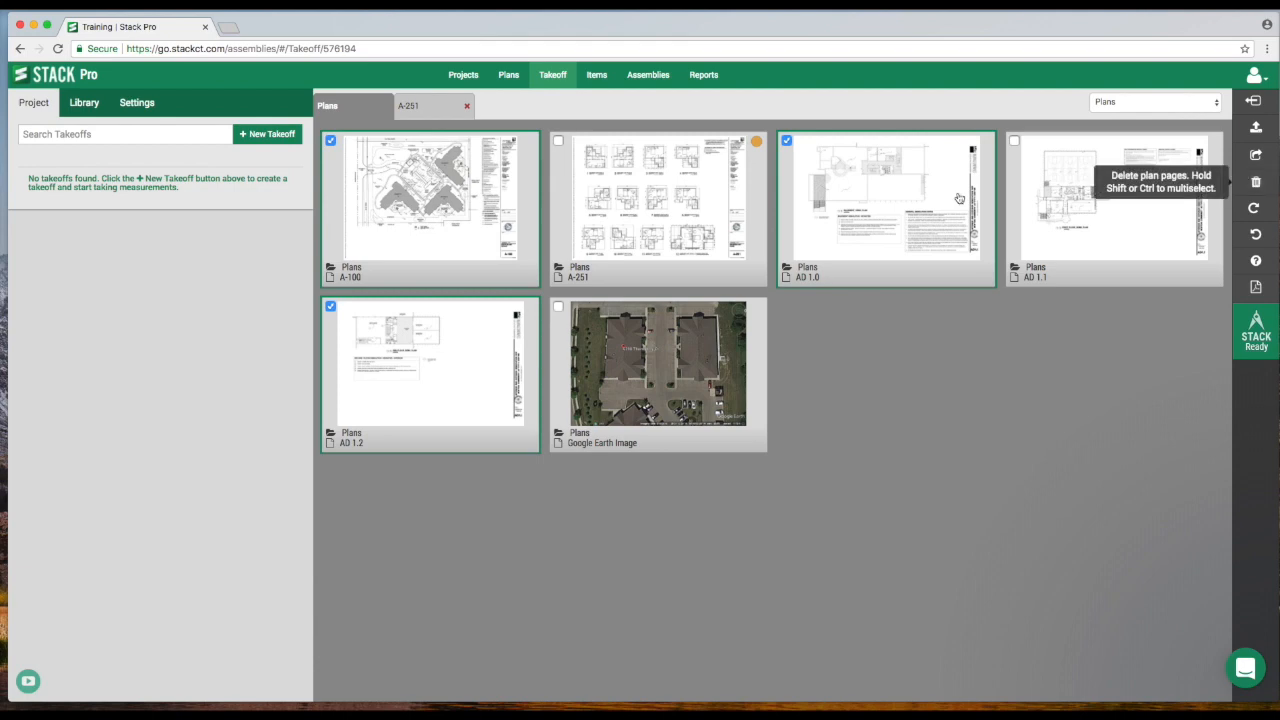
{"action": "mouse_move", "coordinate": [680, 218]}
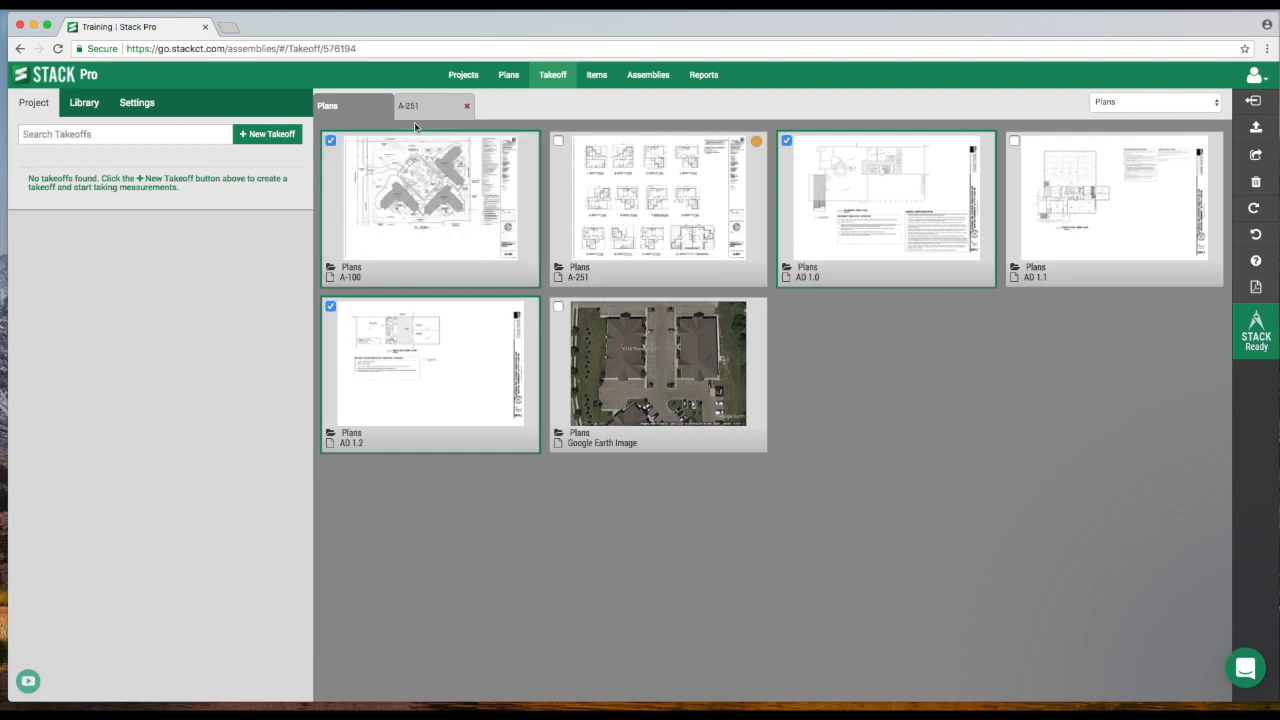
- Open sheet A-251 and bring the sheet number in its title block into close view
{"action": "mouse_move", "coordinate": [614, 188]}
{"action": "left_click", "coordinate": [662, 208]}
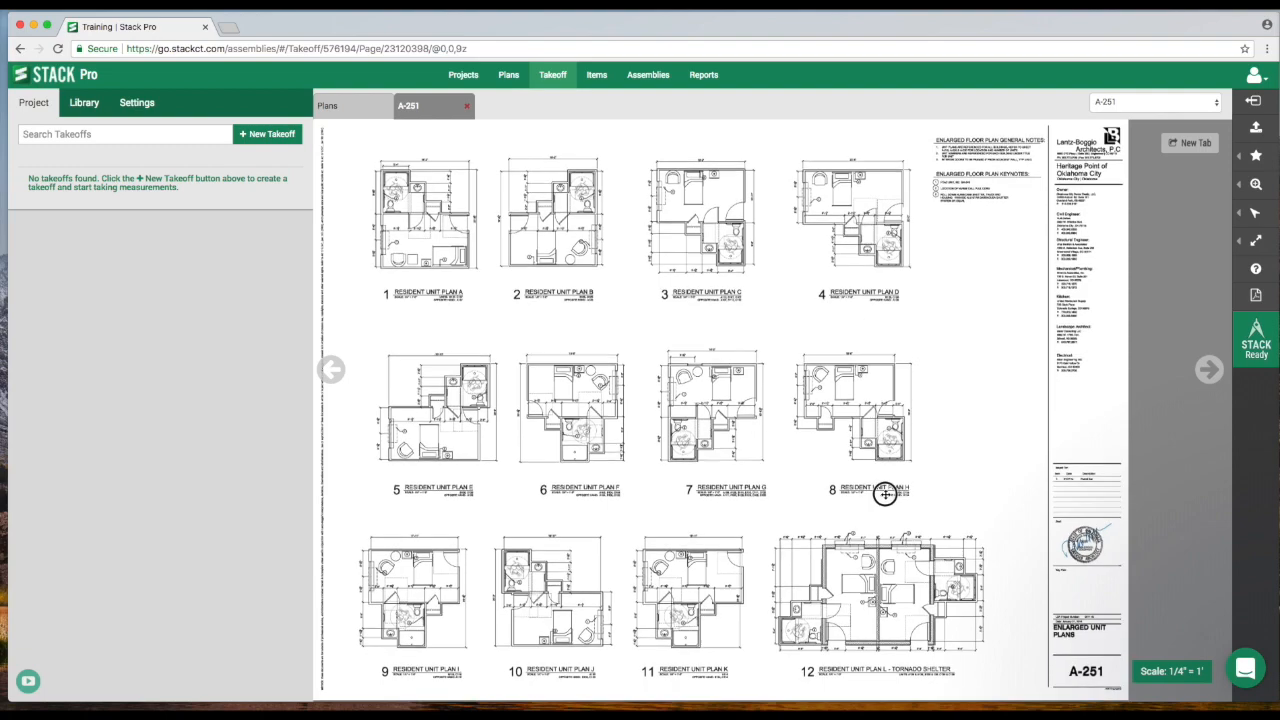
{"action": "scroll", "coordinate": [886, 494], "scroll_direction": "right", "scroll_amount": 5}
{"action": "scroll", "coordinate": [634, 289], "scroll_direction": "down", "scroll_amount": 4}
{"action": "scroll", "coordinate": [661, 320], "scroll_direction": "up", "scroll_amount": 5}
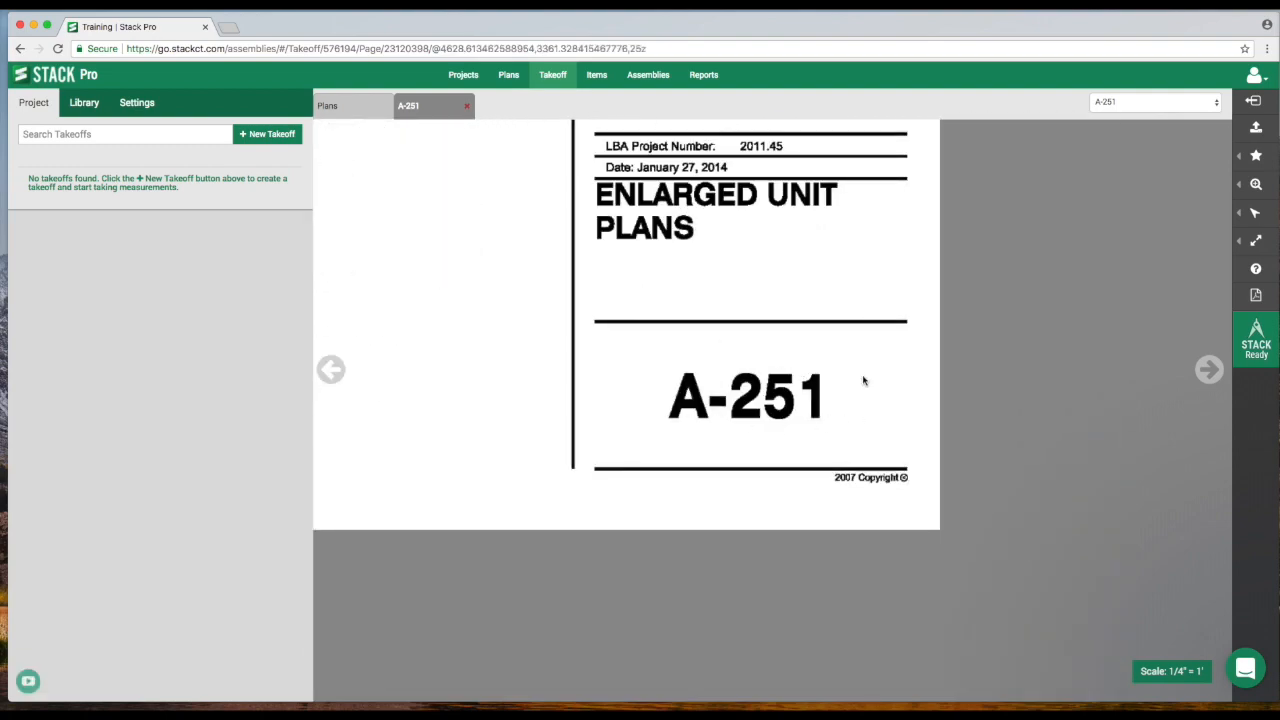
- Try Autoname on the plans by boxing the page number on sheet A-251, and cancel before processing the pages
{"action": "left_click", "coordinate": [509, 78]}
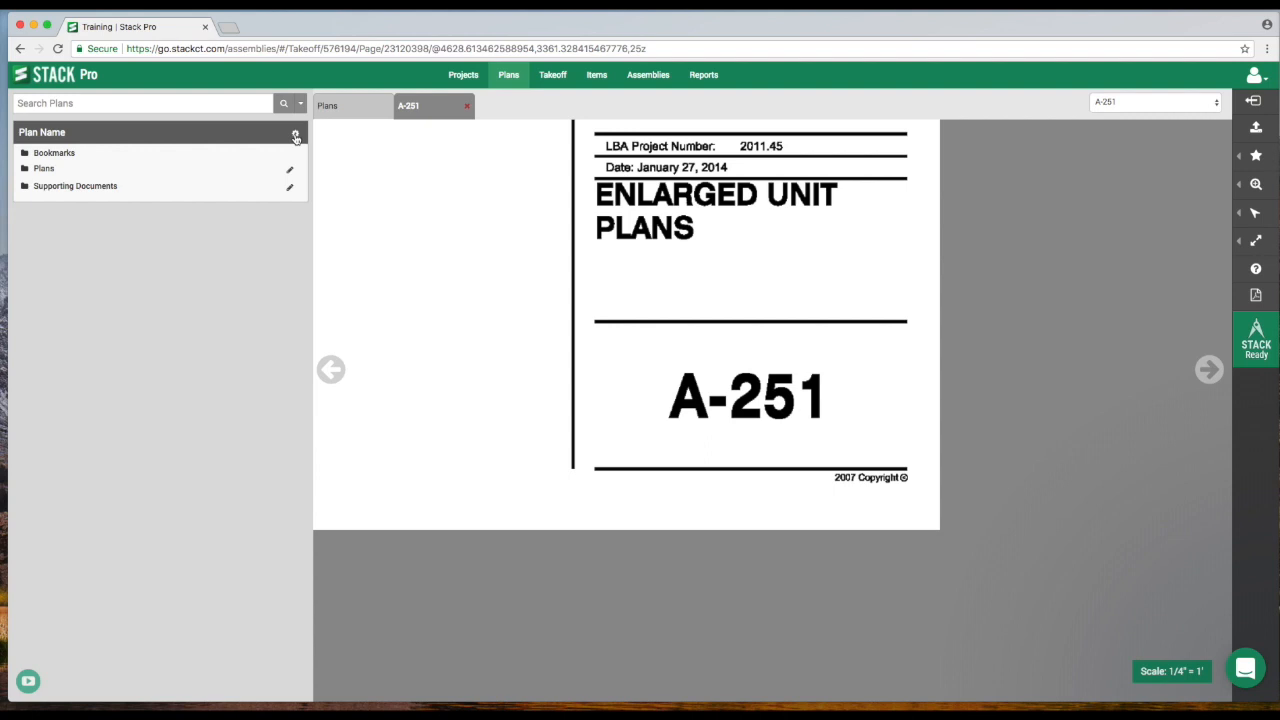
{"action": "left_click", "coordinate": [295, 137]}
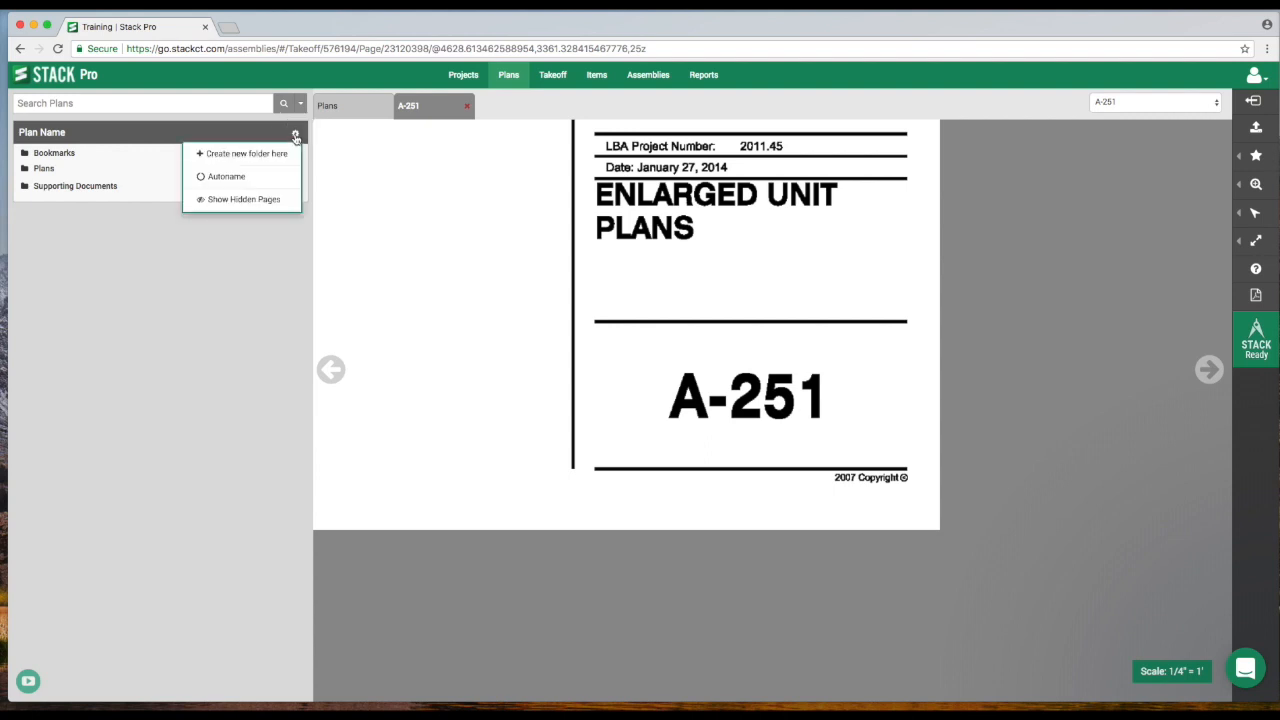
{"action": "left_click", "coordinate": [240, 180]}
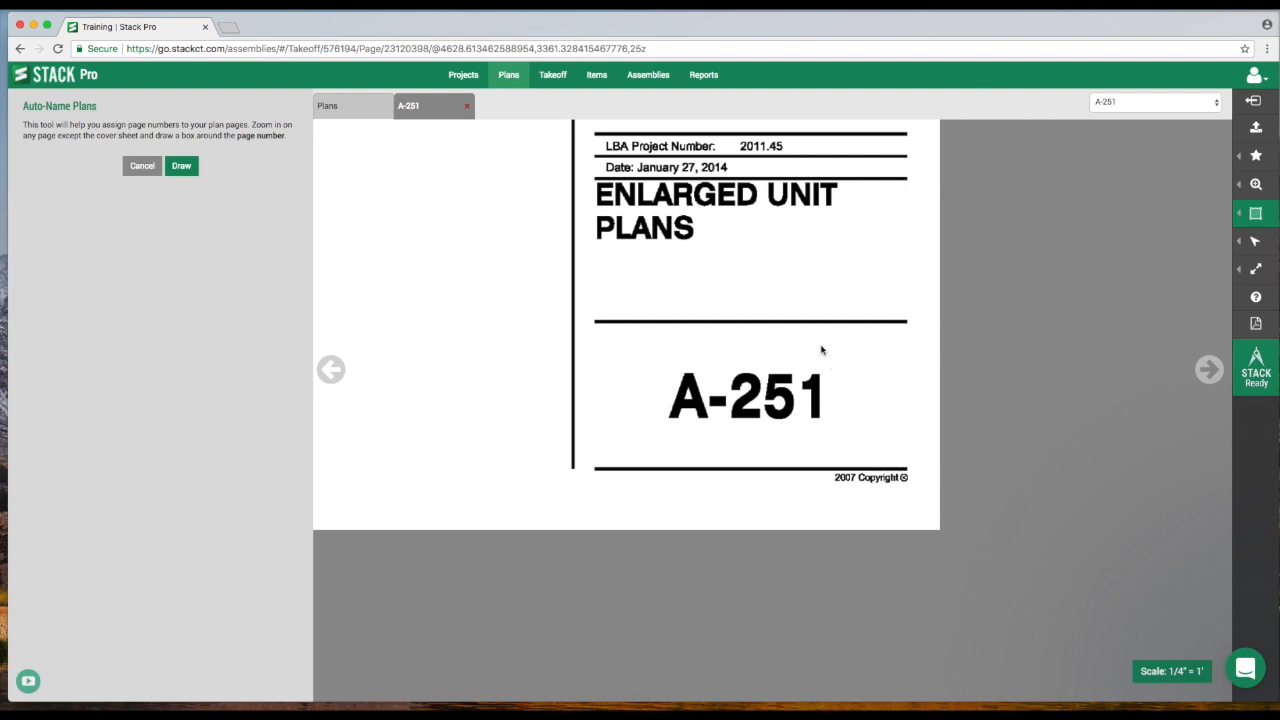
{"action": "scroll", "coordinate": [745, 383], "scroll_direction": "down", "scroll_amount": 3}
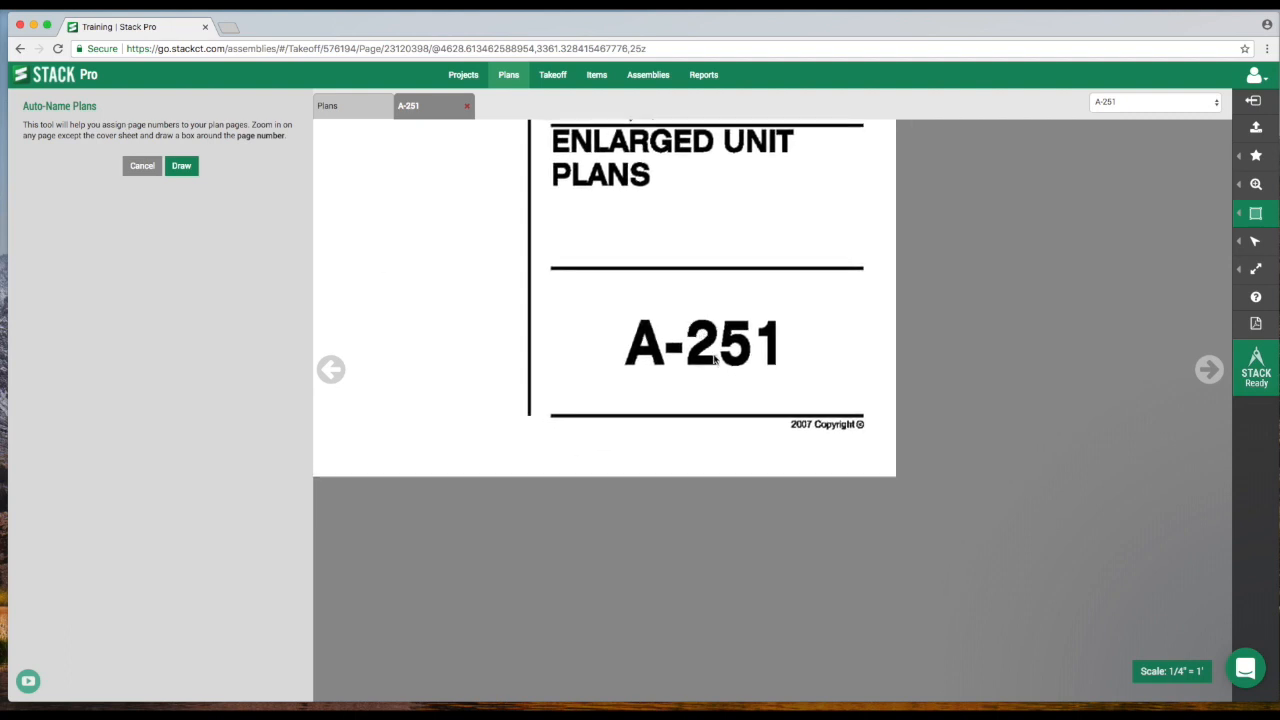
{"action": "left_click", "coordinate": [182, 168]}
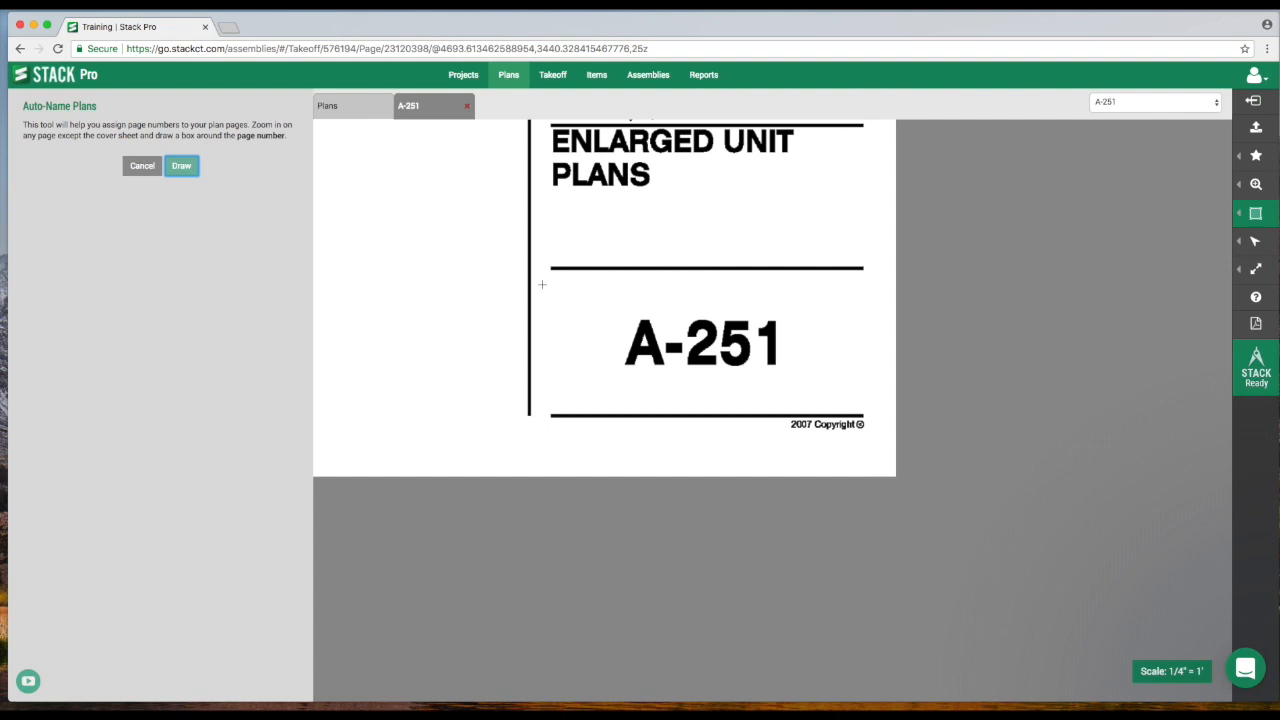
{"action": "left_click_drag", "start_coordinate": [542, 283], "coordinate": [872, 407]}
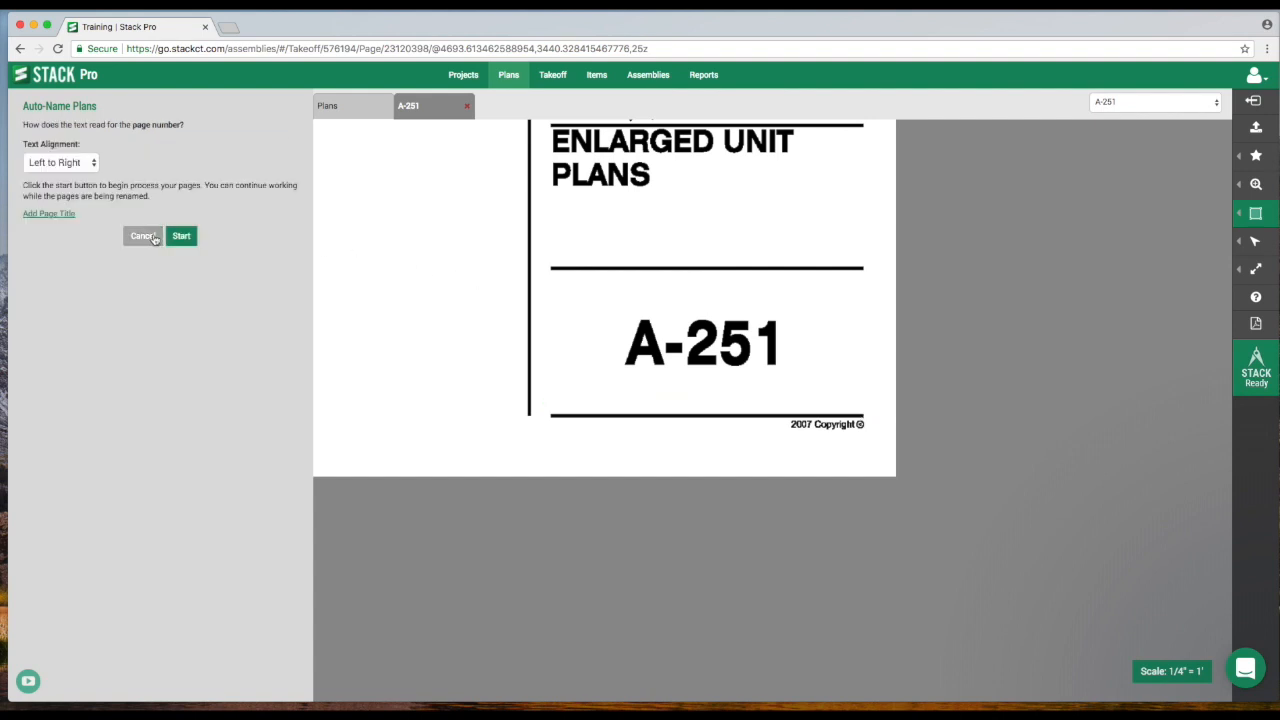
{"action": "left_click", "coordinate": [143, 238]}
- Move out from the title block of sheet A-251 to examine its resident unit plans
{"action": "left_click_drag", "start_coordinate": [448, 246], "coordinate": [634, 435]}
{"action": "scroll", "coordinate": [634, 423], "scroll_direction": "down", "scroll_amount": 2}
{"action": "left_click_drag", "start_coordinate": [625, 380], "coordinate": [788, 454]}
{"action": "scroll", "coordinate": [727, 424], "scroll_direction": "down", "scroll_amount": 2}
{"action": "left_click_drag", "start_coordinate": [682, 391], "coordinate": [868, 502]}
{"action": "scroll", "coordinate": [783, 452], "scroll_direction": "down", "scroll_amount": 4}
{"action": "left_click_drag", "start_coordinate": [743, 416], "coordinate": [735, 440]}
{"action": "scroll", "coordinate": [735, 440], "scroll_direction": "up", "scroll_amount": 4}
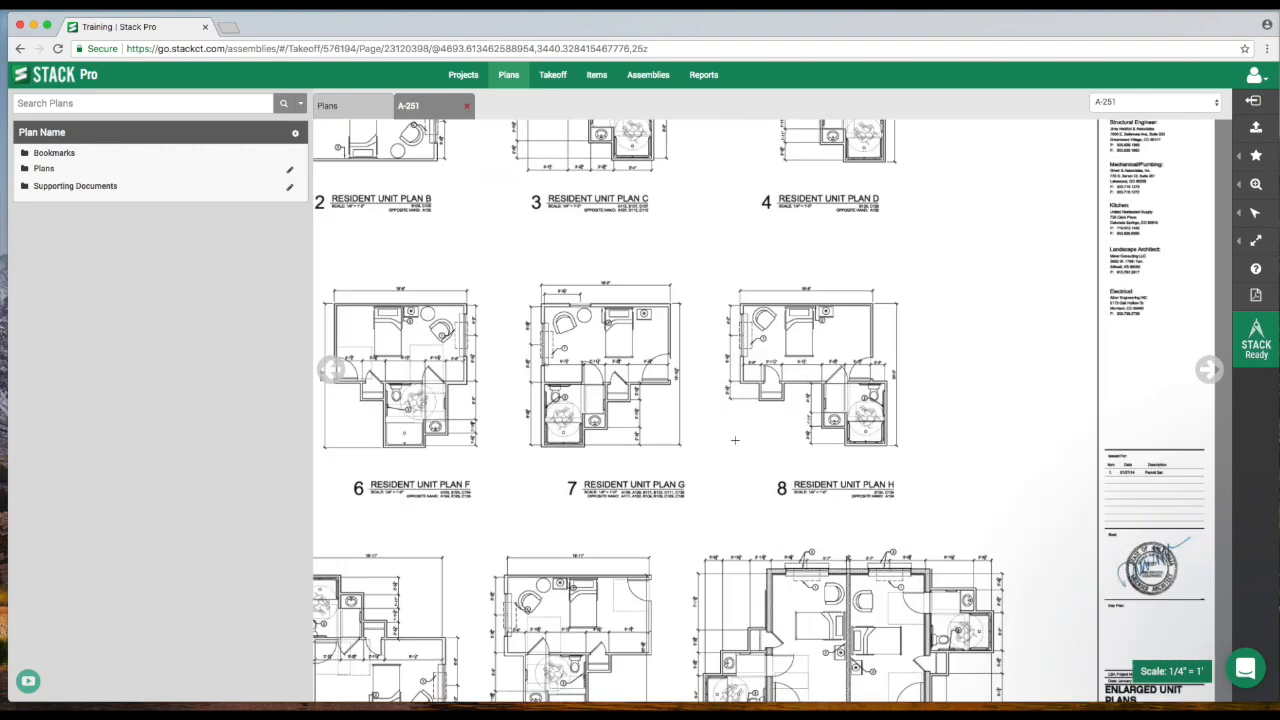
- Reopen sheet A-251 from the plans overview and examine the dimensions of Resident Unit Plan A up close
{"action": "left_click", "coordinate": [359, 108]}
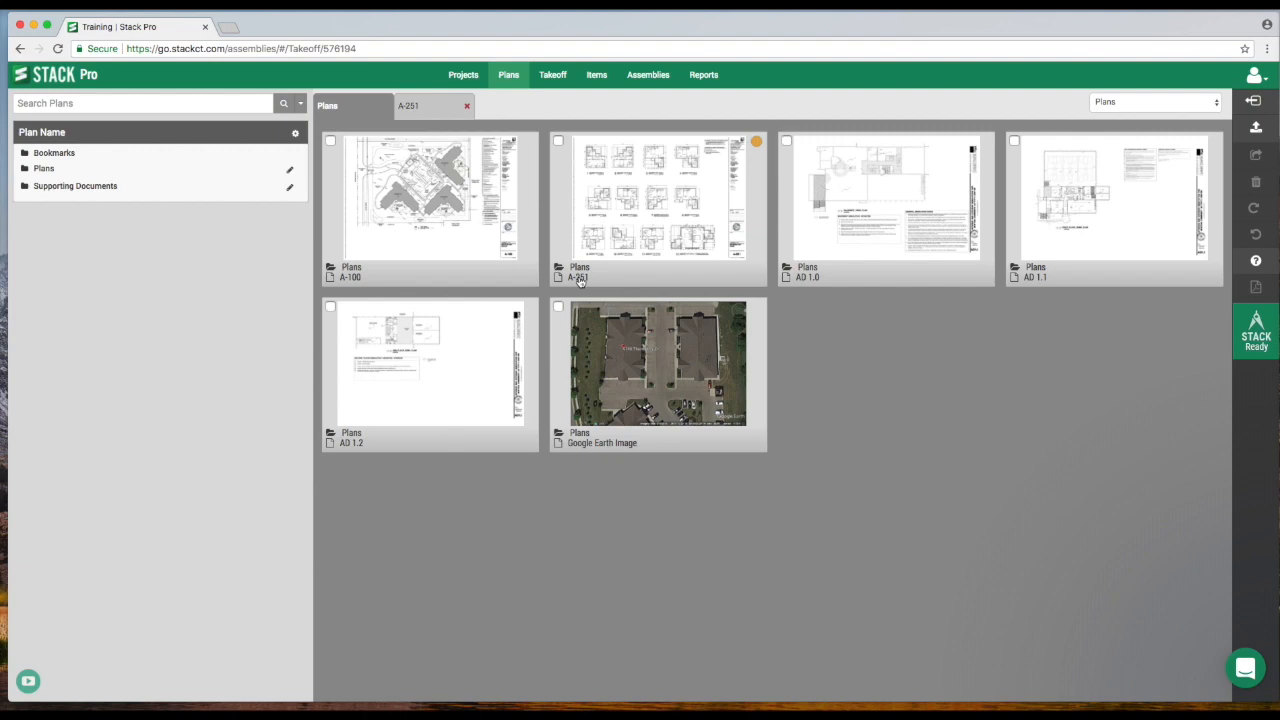
{"action": "left_click", "coordinate": [659, 201]}
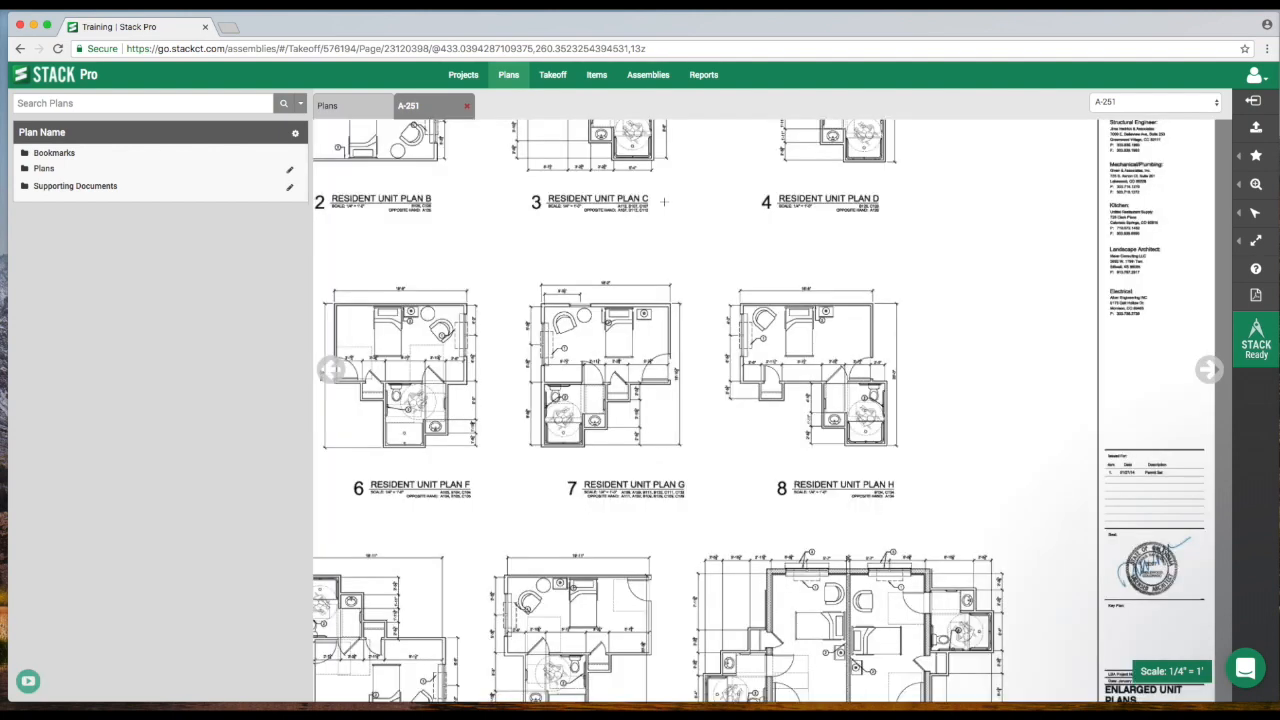
{"action": "left_click_drag", "start_coordinate": [472, 239], "coordinate": [864, 382]}
{"action": "mouse_move", "coordinate": [725, 302]}
{"action": "left_mouse_down"}
{"action": "mouse_move", "coordinate": [711, 349]}
{"action": "mouse_move", "coordinate": [729, 375]}
{"action": "left_mouse_up"}
{"action": "scroll", "coordinate": [729, 368], "scroll_direction": "up", "scroll_amount": 4}
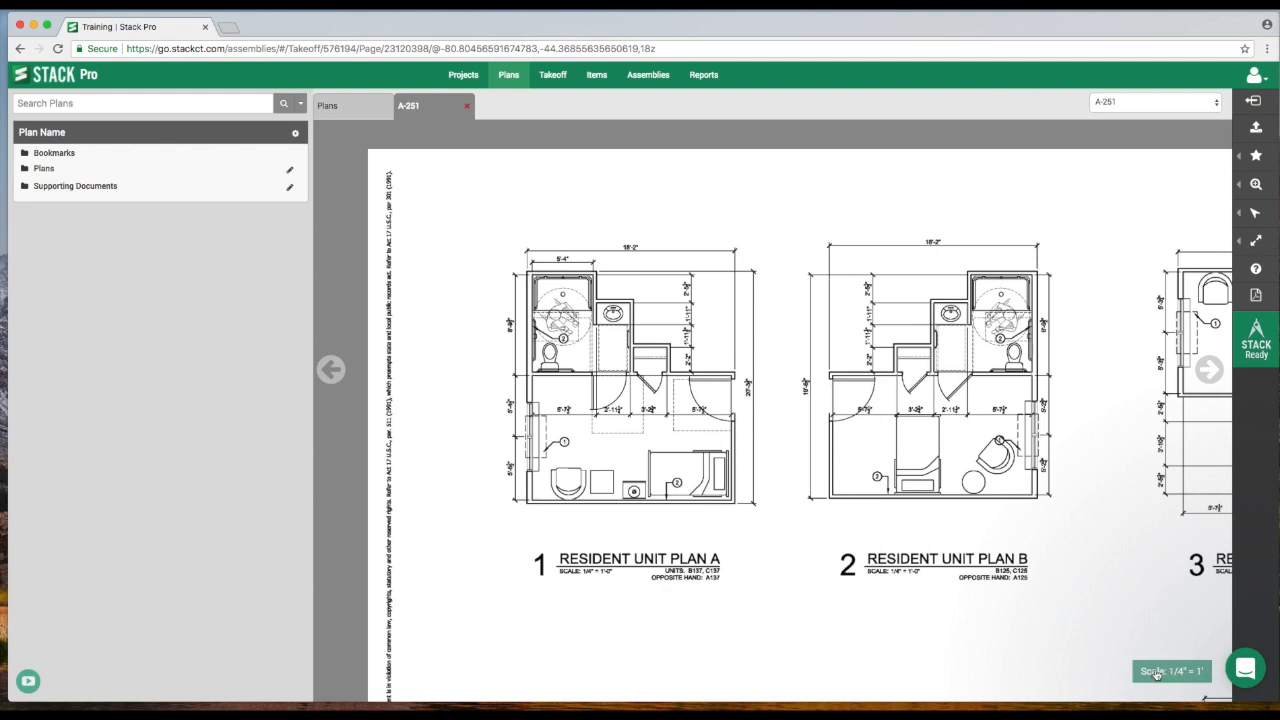
{"action": "scroll", "coordinate": [655, 311], "scroll_direction": "up", "scroll_amount": 3}
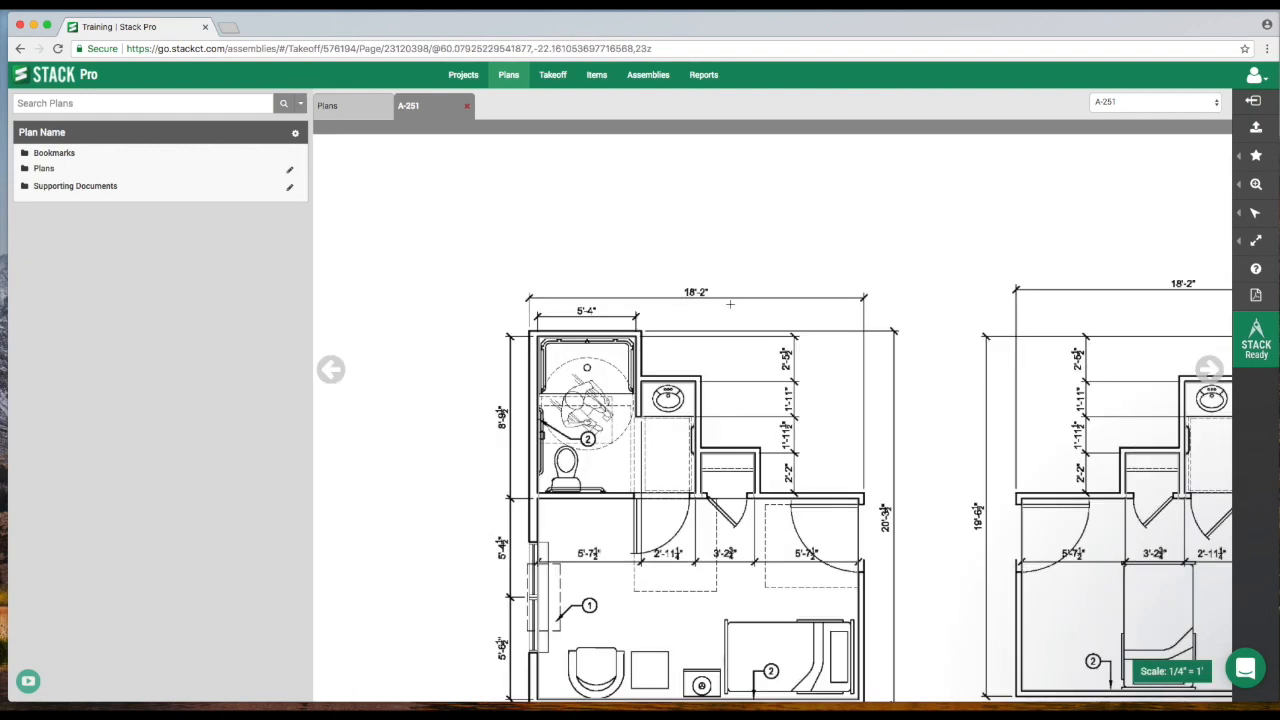
- Calibrate the scale of sheet A-251 to 18 ft 2 in along the overall width dimension of Resident Unit Plan A
{"action": "left_click", "coordinate": [1168, 677]}
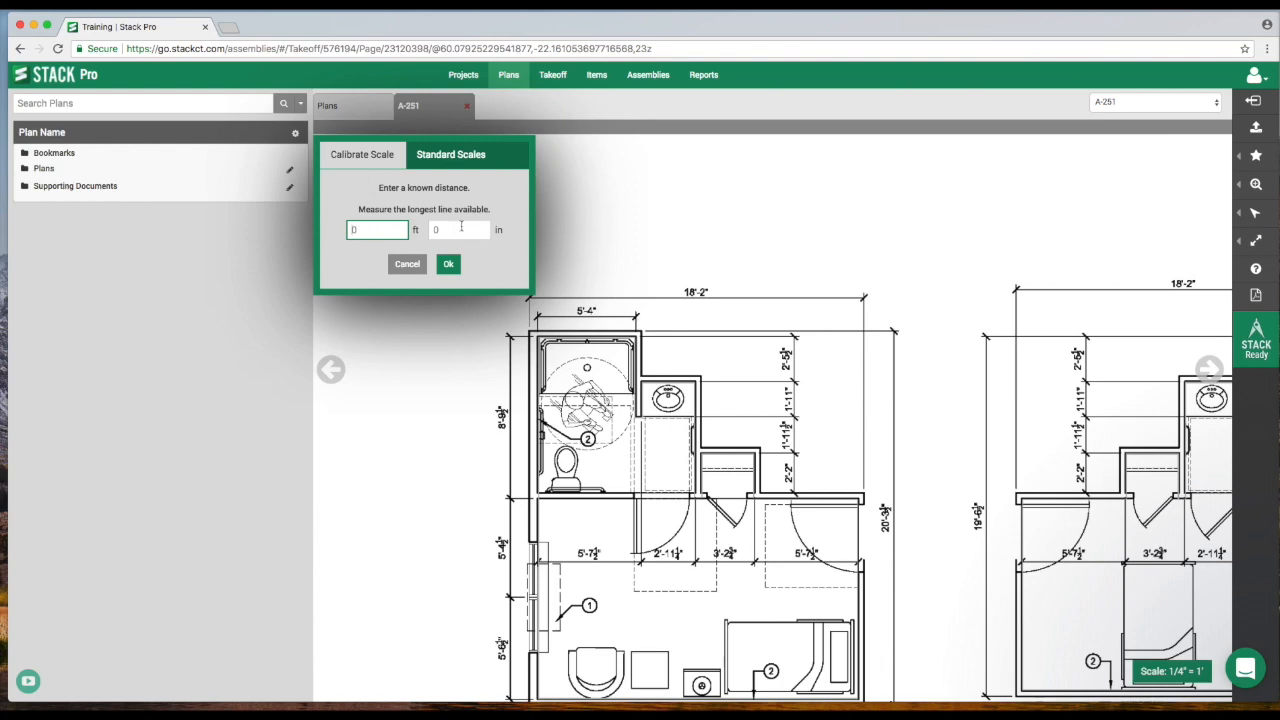
{"action": "mouse_move", "coordinate": [690, 231]}
{"action": "left_mouse_down"}
{"action": "mouse_move", "coordinate": [660, 346]}
{"action": "mouse_move", "coordinate": [641, 273]}
{"action": "left_mouse_up"}
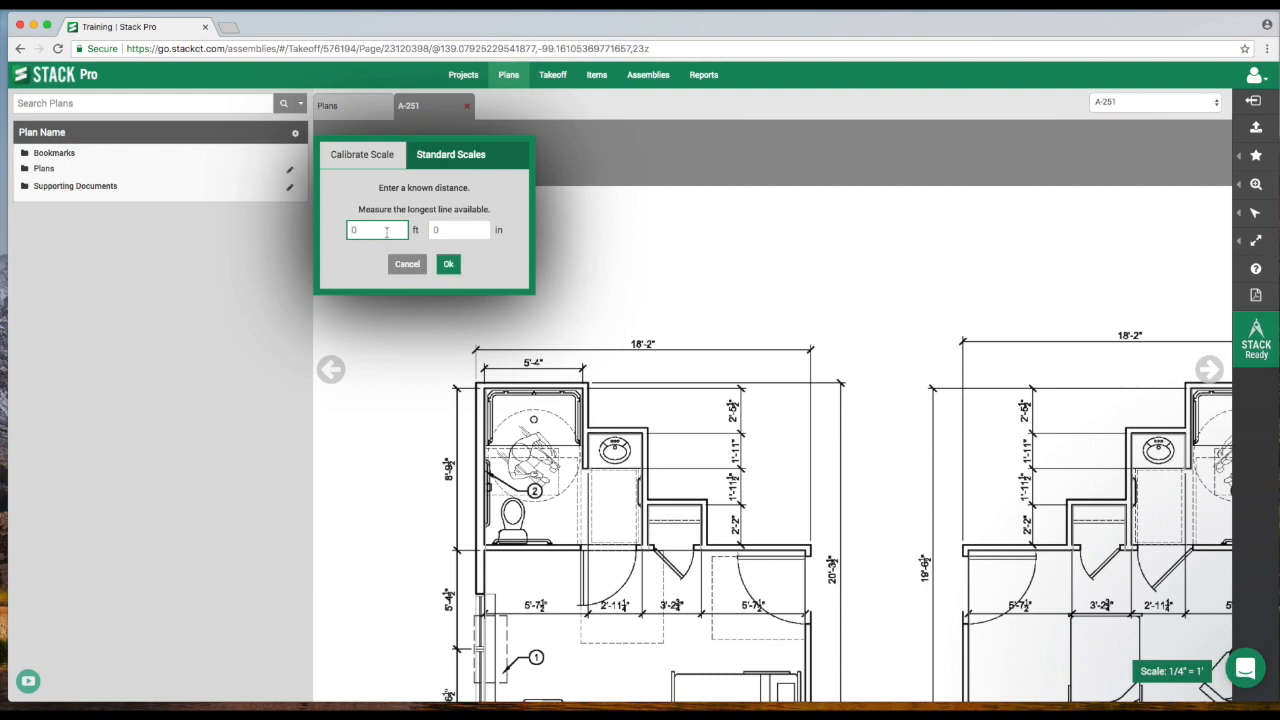
{"action": "type", "text": "18"}
{"action": "left_click", "coordinate": [452, 233]}
{"action": "type", "text": "2"}
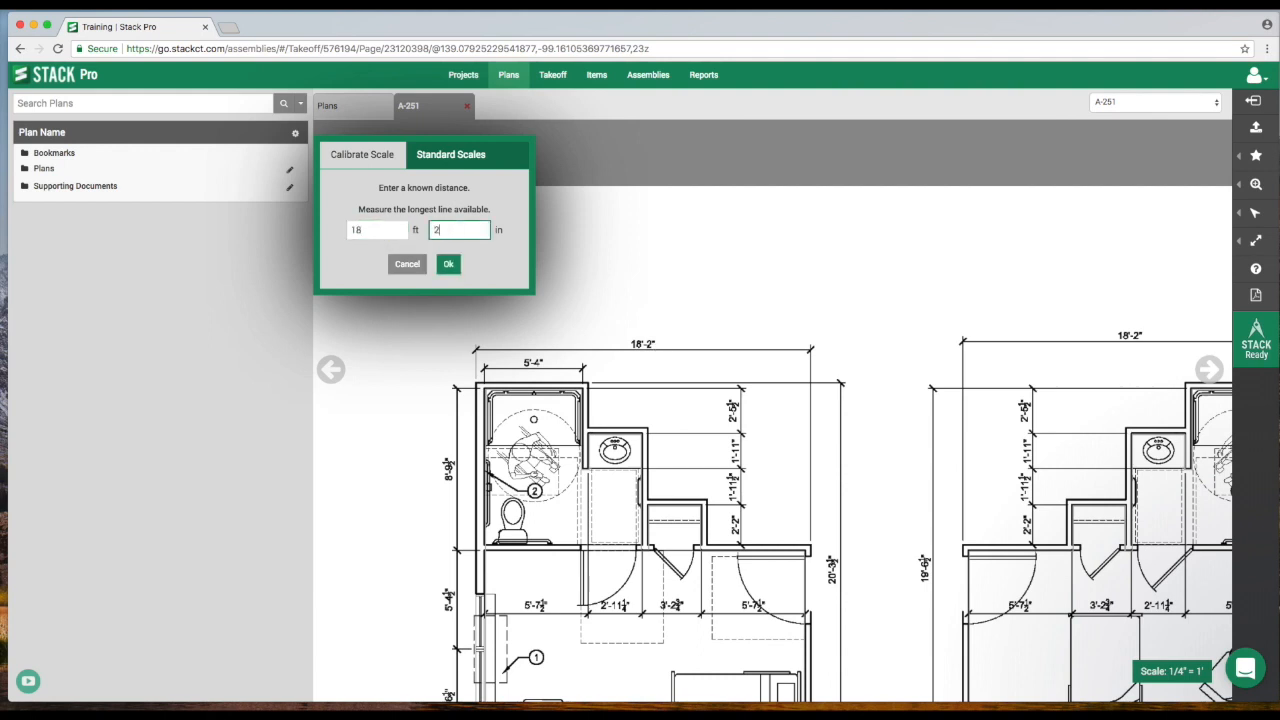
{"action": "left_click", "coordinate": [448, 264]}
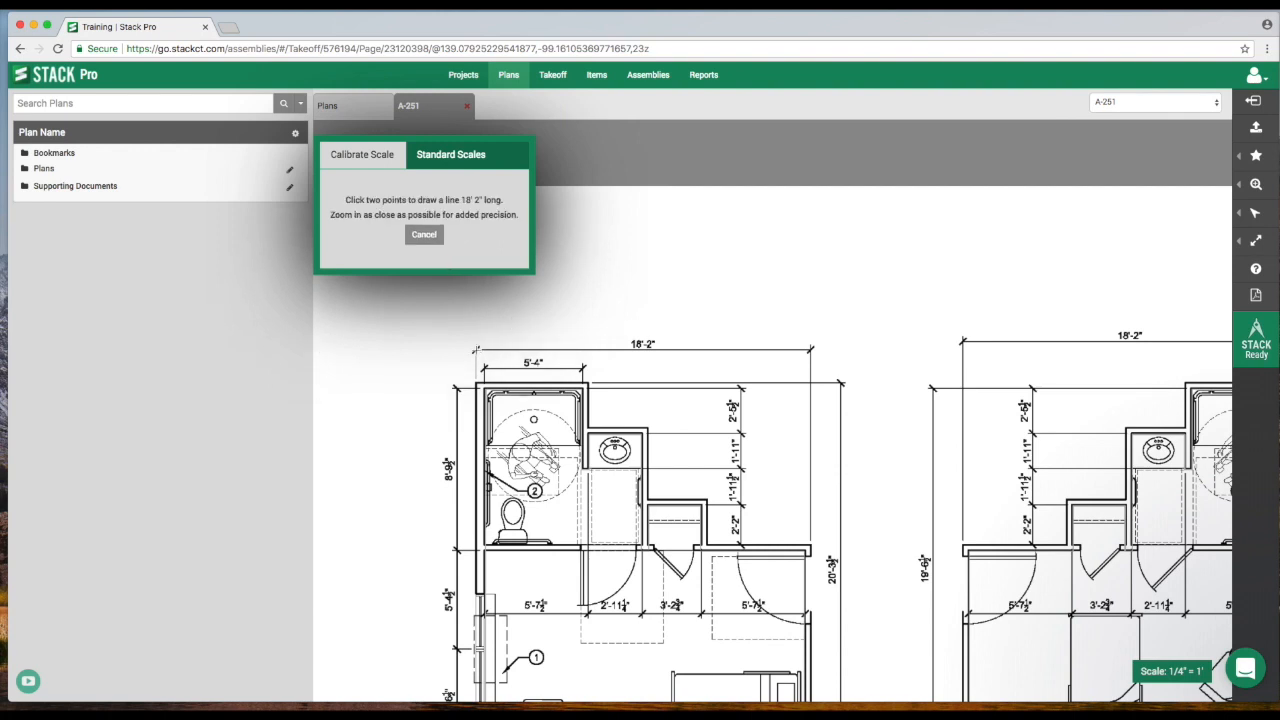
{"action": "left_click", "coordinate": [476, 349]}
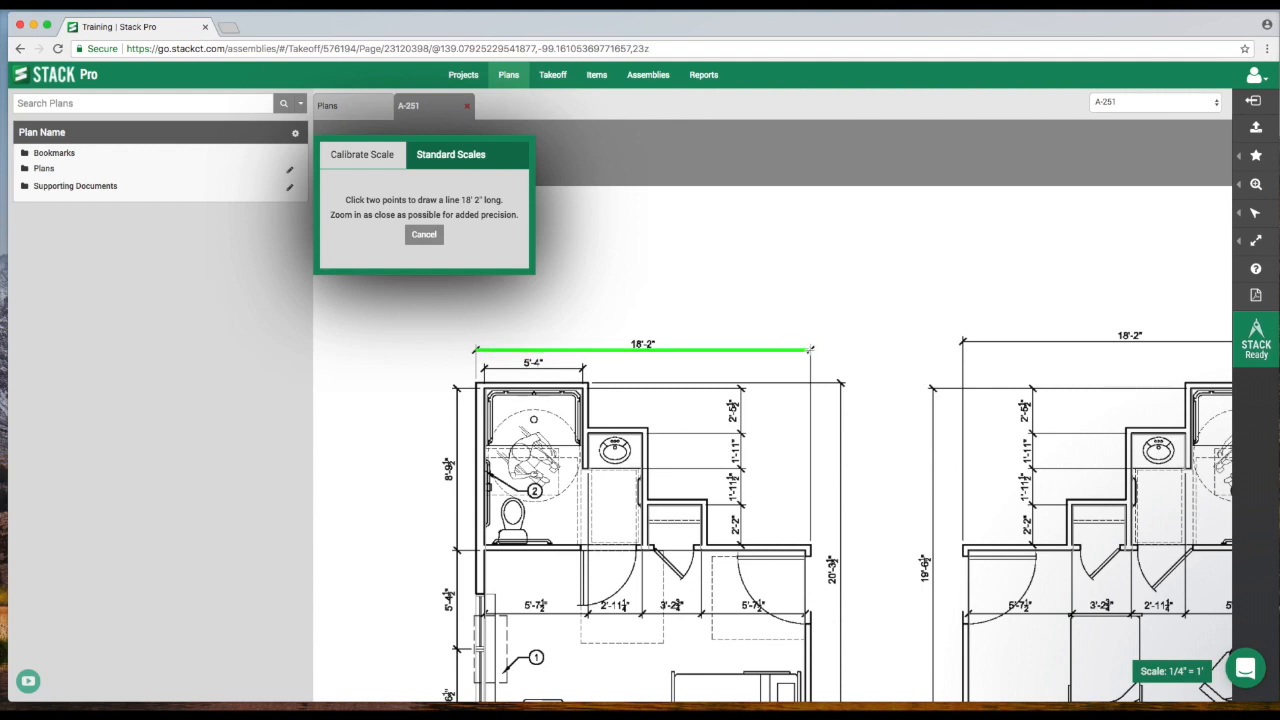
{"action": "left_click", "coordinate": [810, 350]}
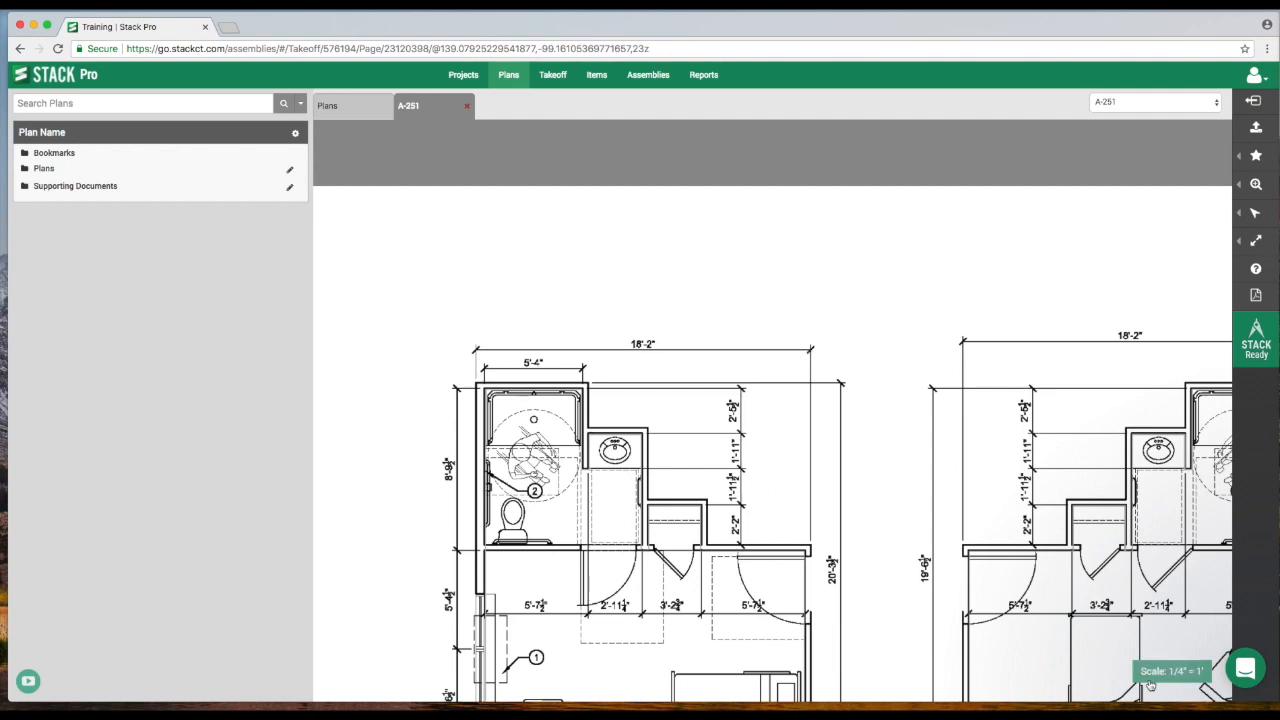
- Compare the scale note under Resident Unit Plan A with the standard scales, choose 1/4" = 1', and cancel the scale change
{"action": "left_click_drag", "start_coordinate": [784, 586], "coordinate": [833, 197]}
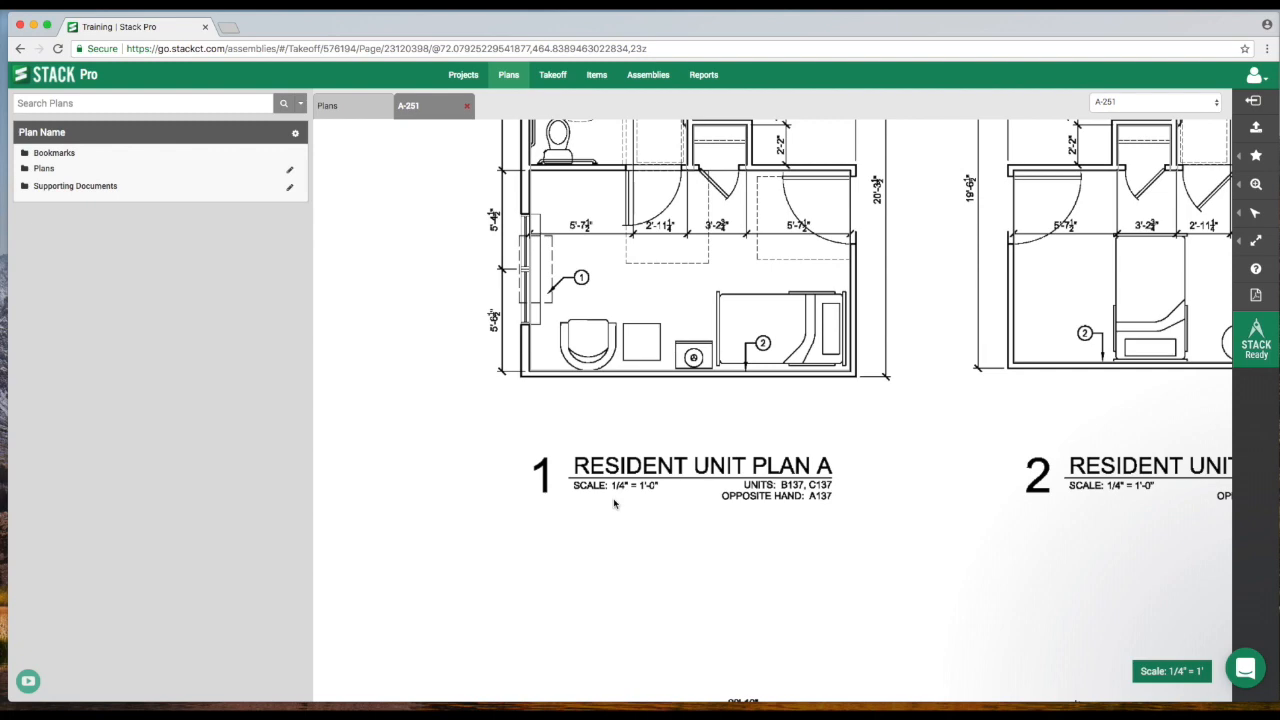
{"action": "mouse_move", "coordinate": [688, 309]}
{"action": "left_mouse_down"}
{"action": "mouse_move", "coordinate": [711, 541]}
{"action": "mouse_move", "coordinate": [737, 466]}
{"action": "left_mouse_up"}
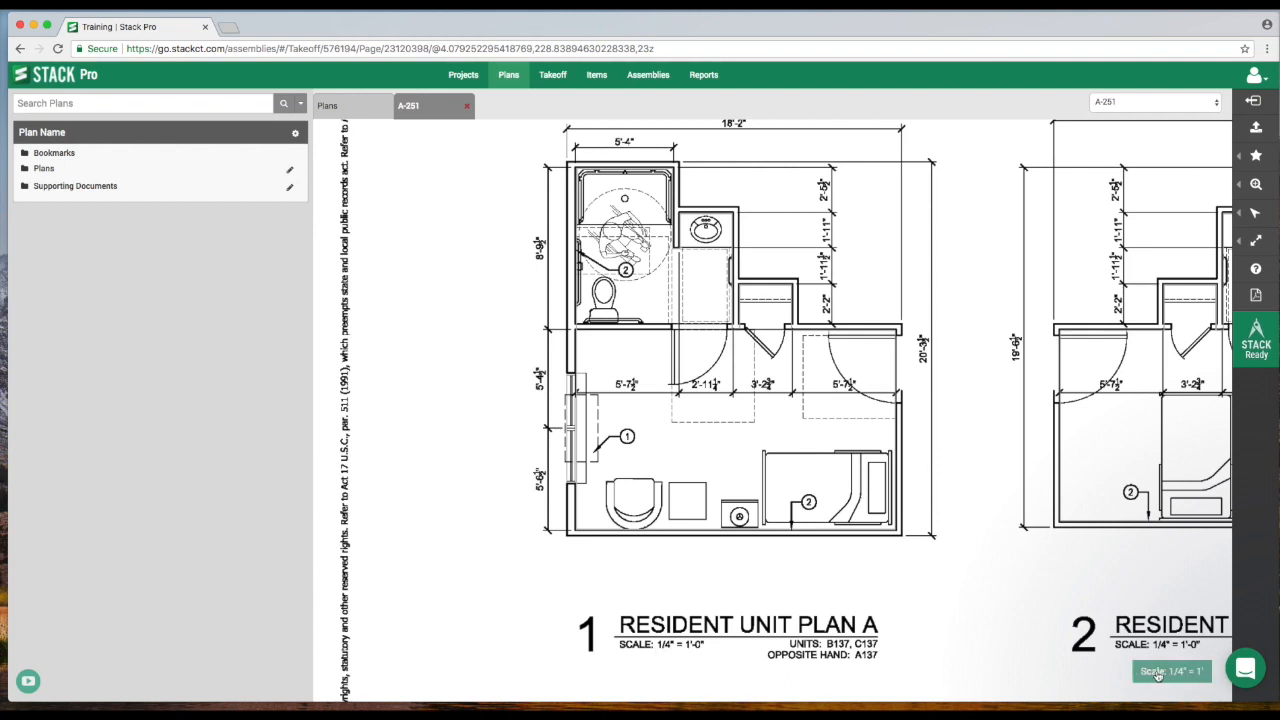
{"action": "left_click", "coordinate": [1161, 672]}
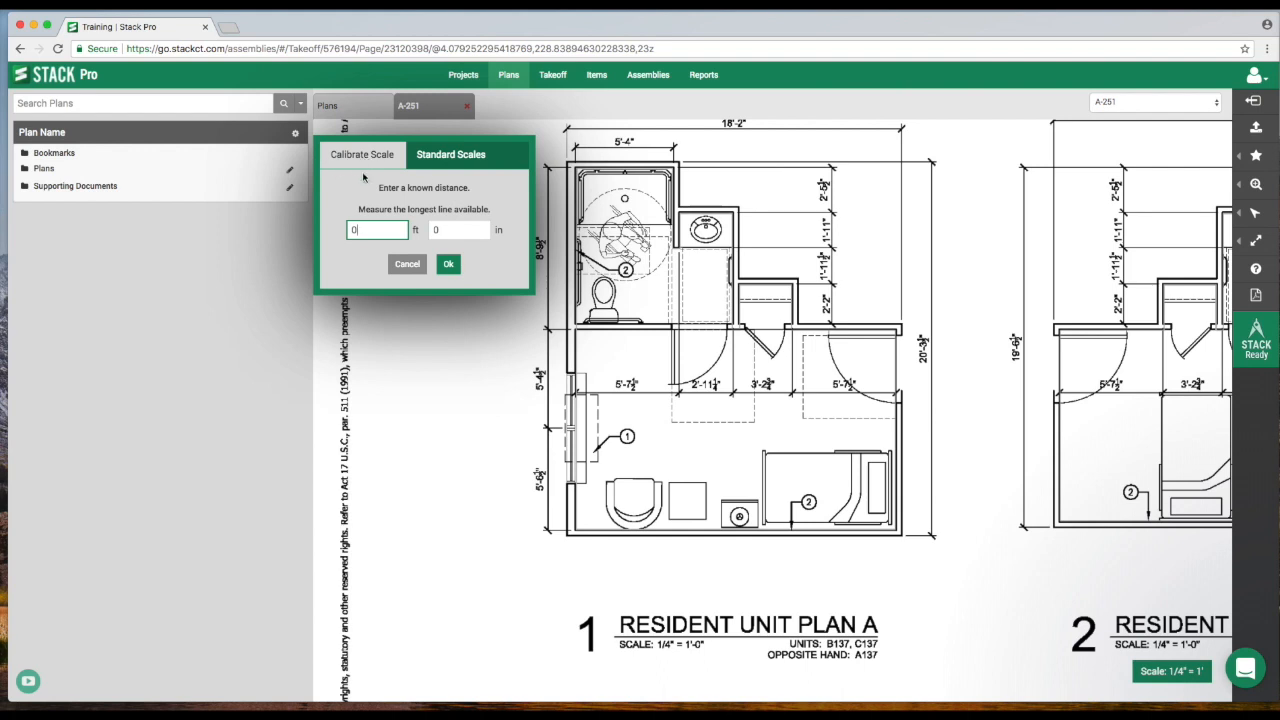
{"action": "left_click", "coordinate": [449, 163]}
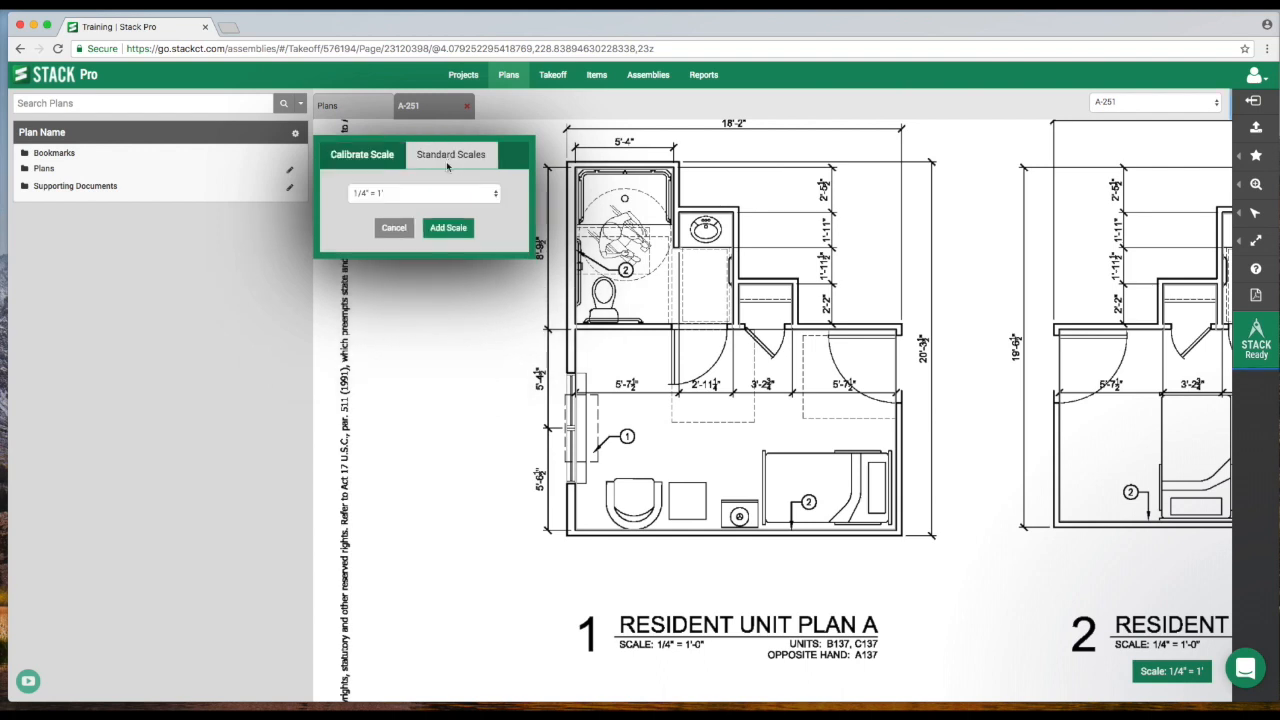
{"action": "left_click", "coordinate": [421, 193]}
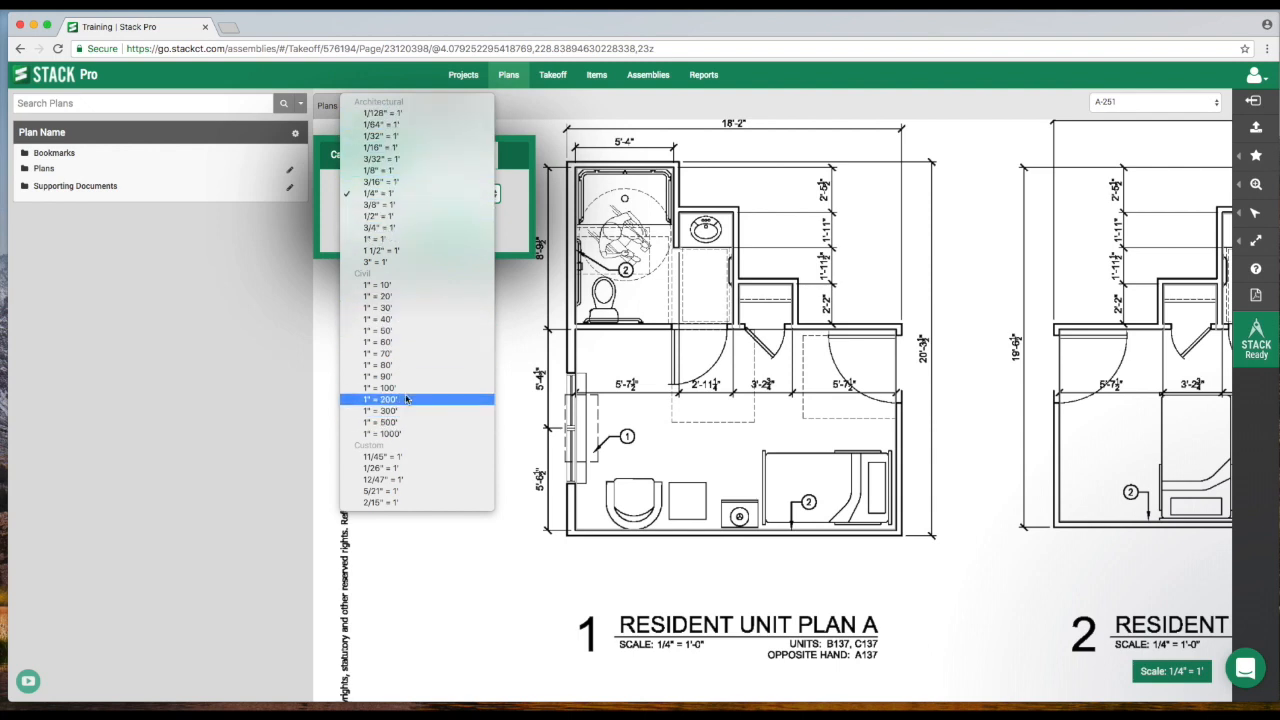
{"action": "left_click", "coordinate": [403, 196]}
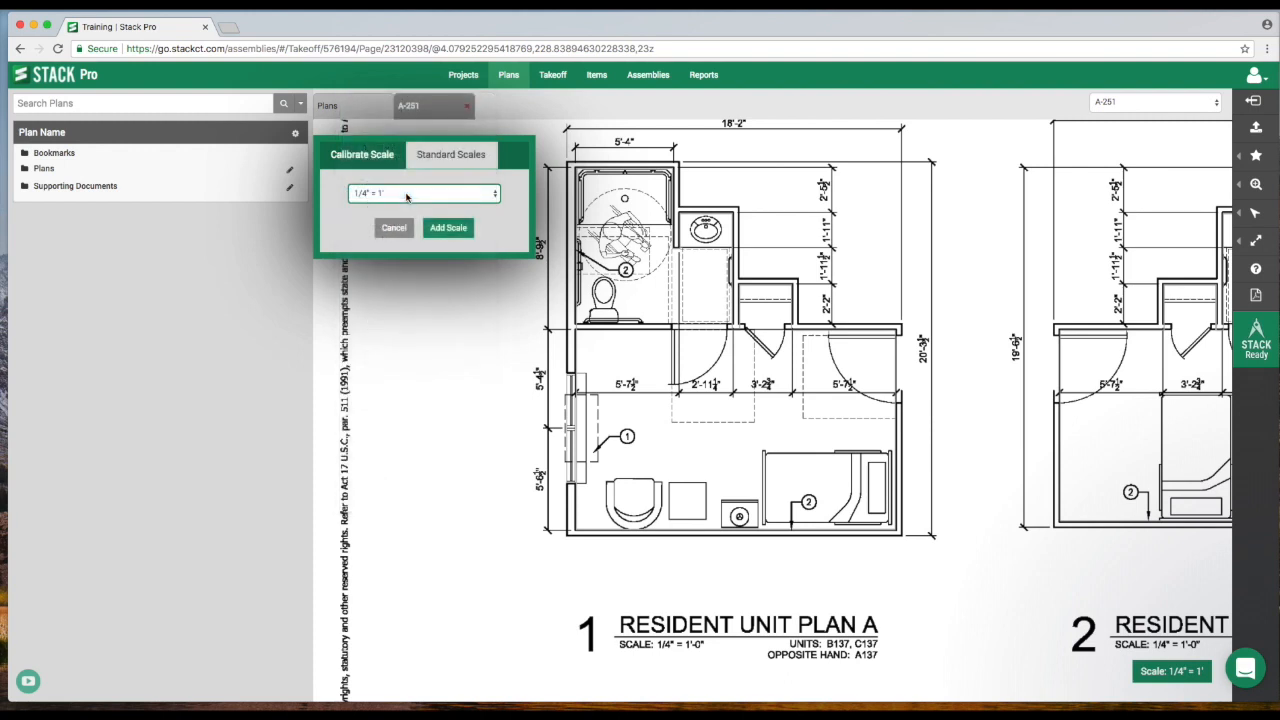
{"action": "left_click", "coordinate": [397, 231]}
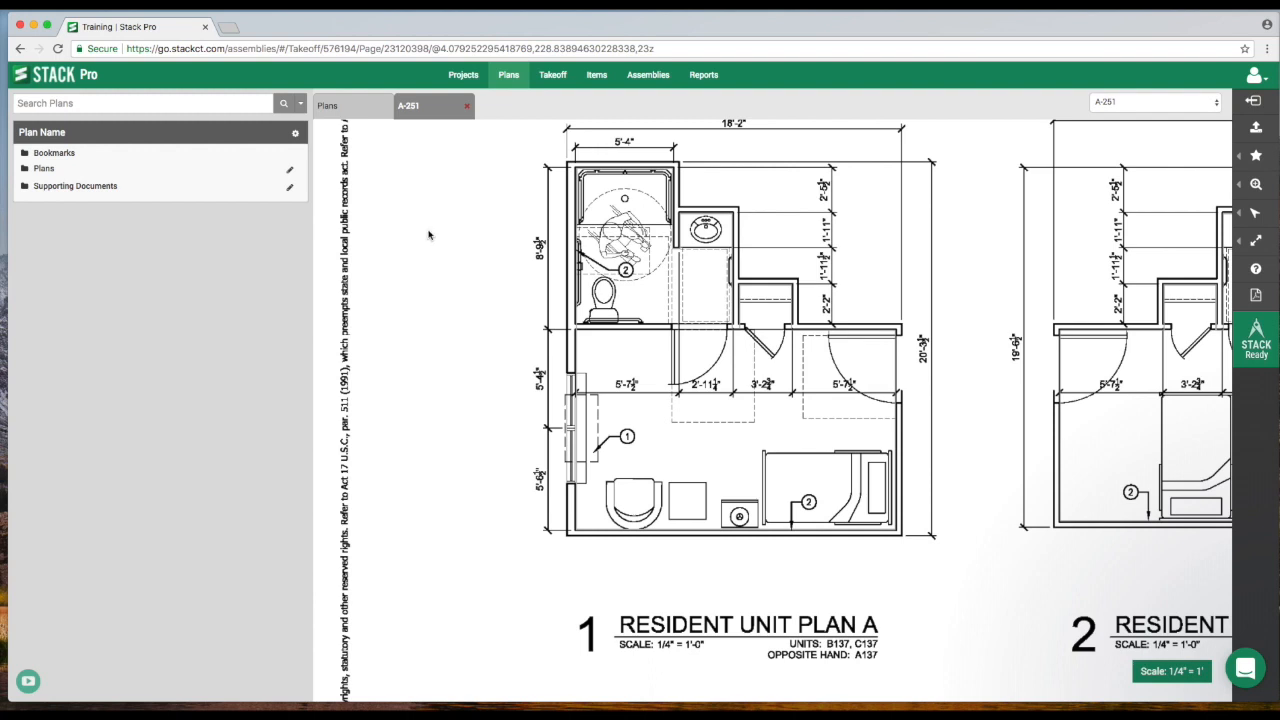
- Measure the bathroom door opening in Resident Unit Plan A with a dimension line, and check the metric takeoff setting without saving
{"action": "mouse_move", "coordinate": [1237, 244]}
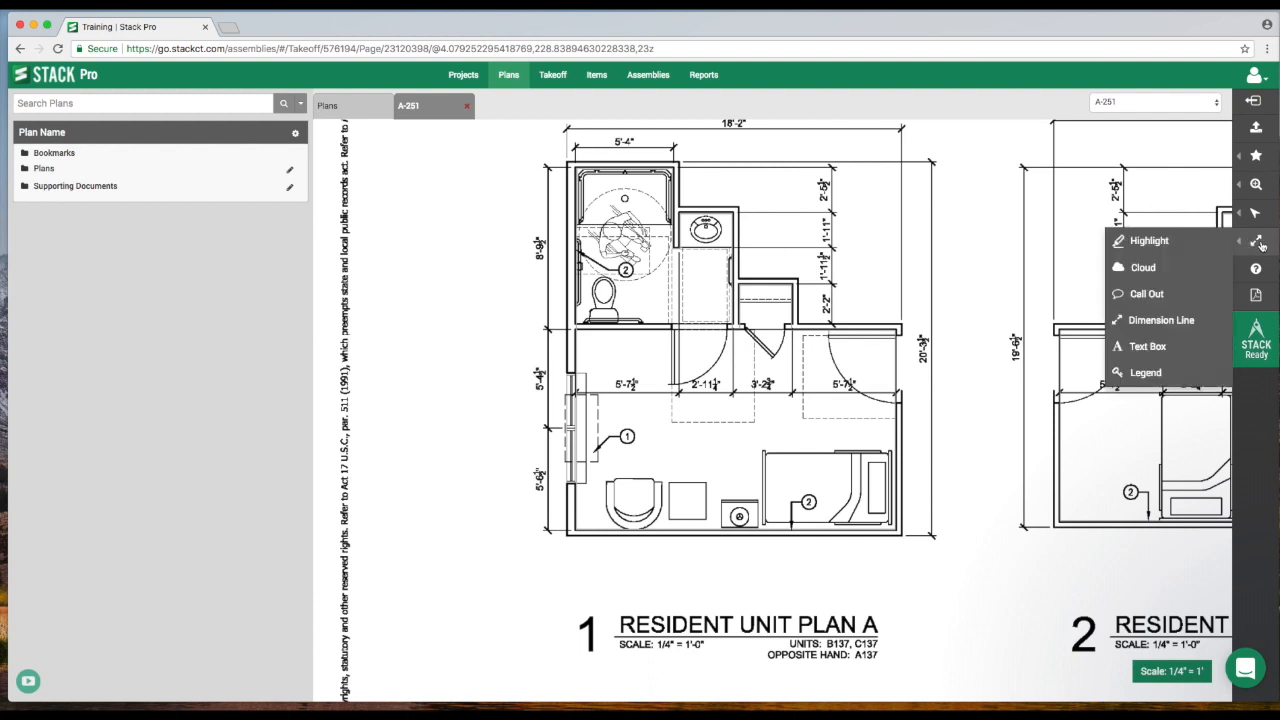
{"action": "left_click", "coordinate": [1142, 324]}
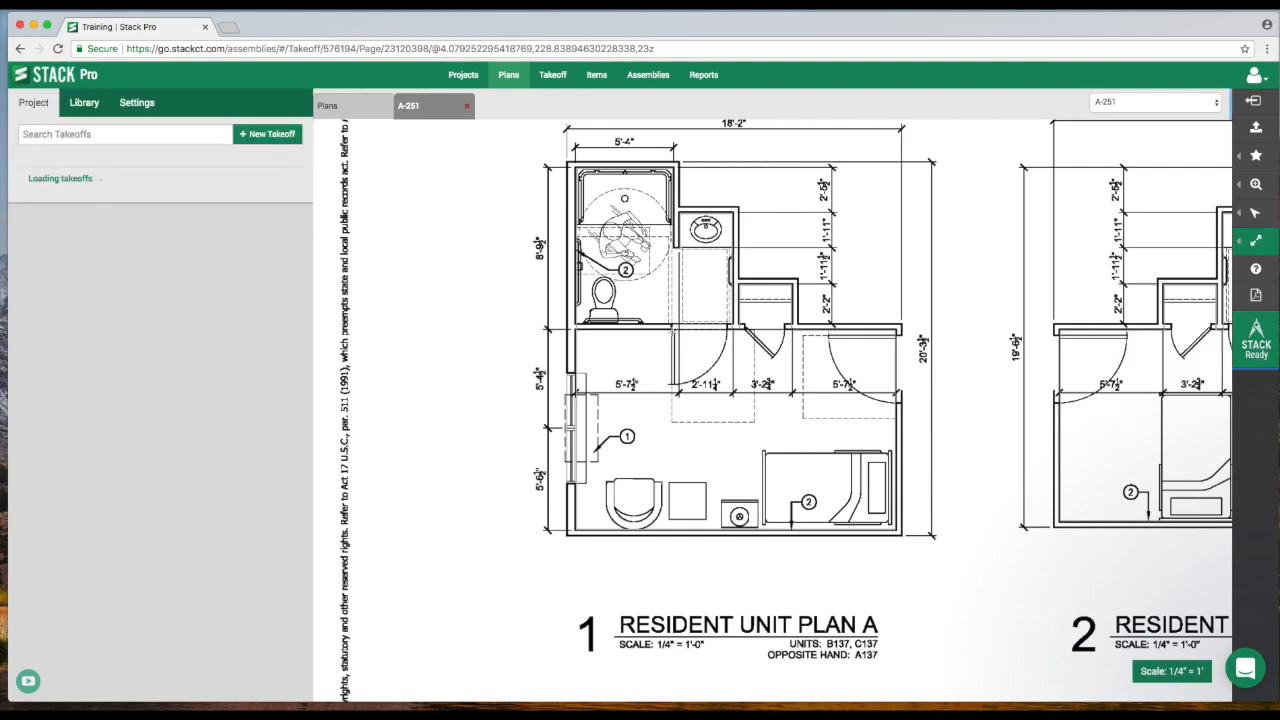
{"action": "left_click", "coordinate": [673, 331]}
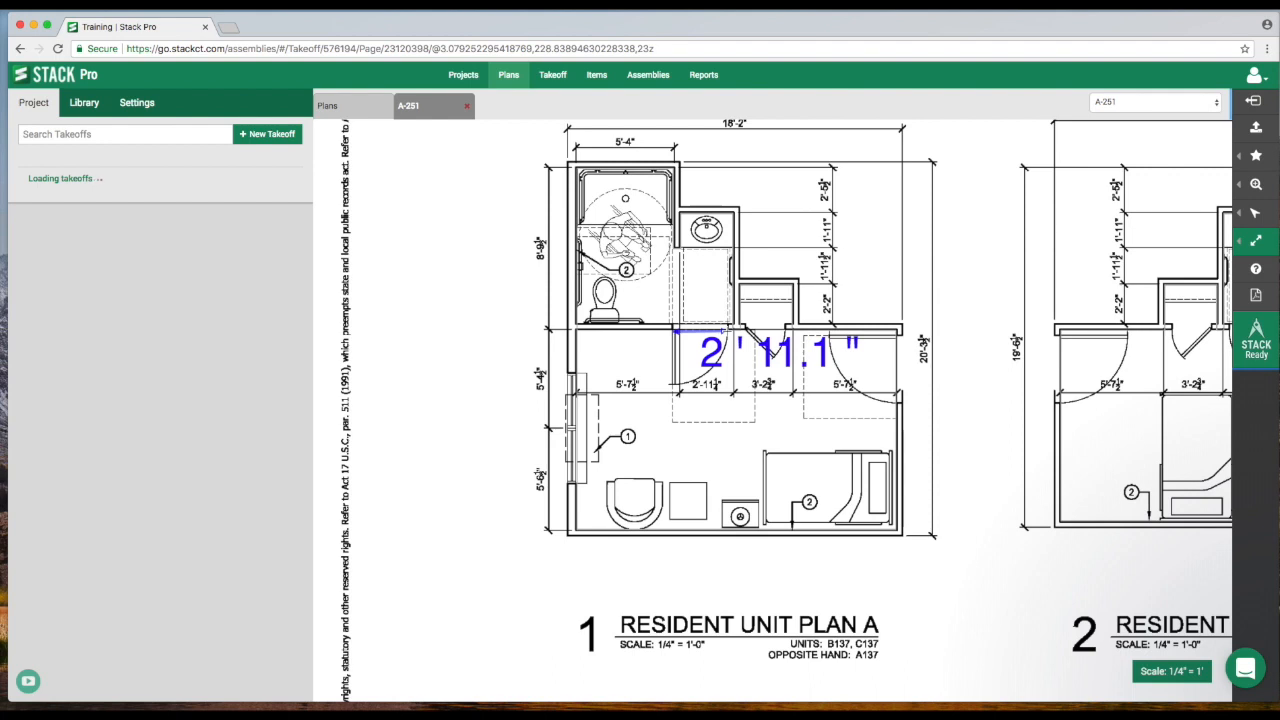
{"action": "left_click", "coordinate": [727, 331]}
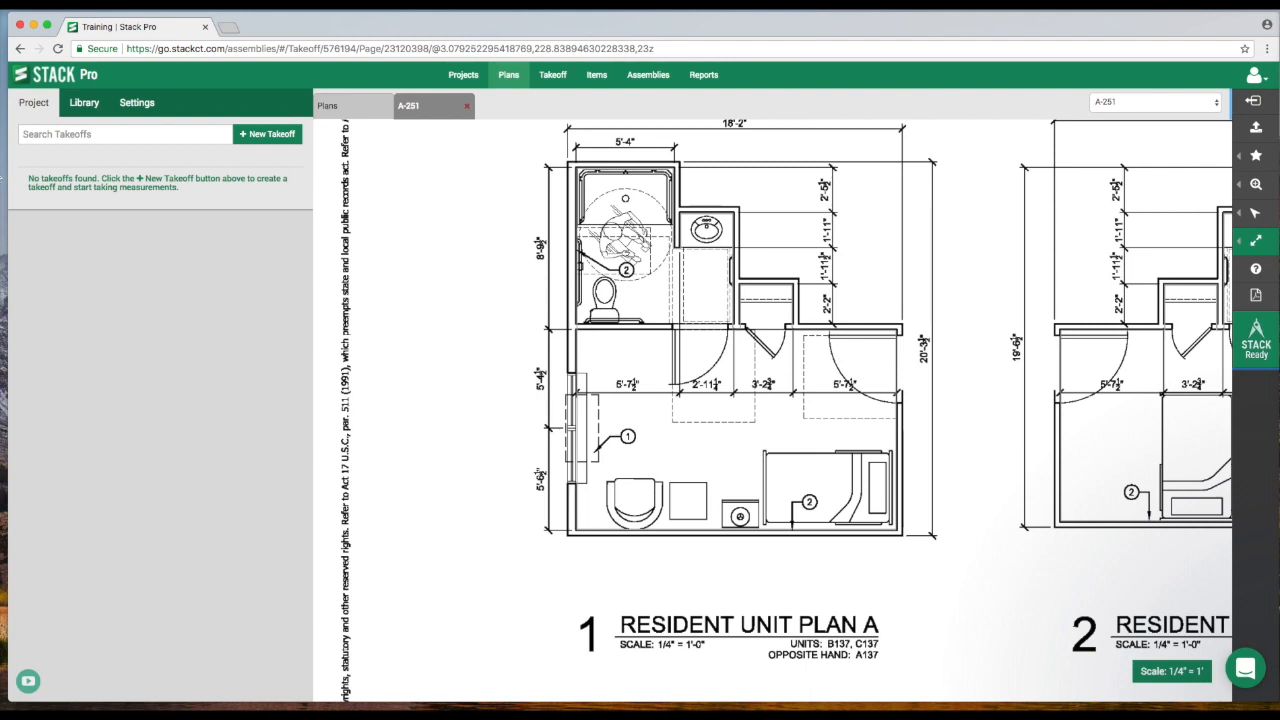
{"action": "left_click", "coordinate": [137, 104]}
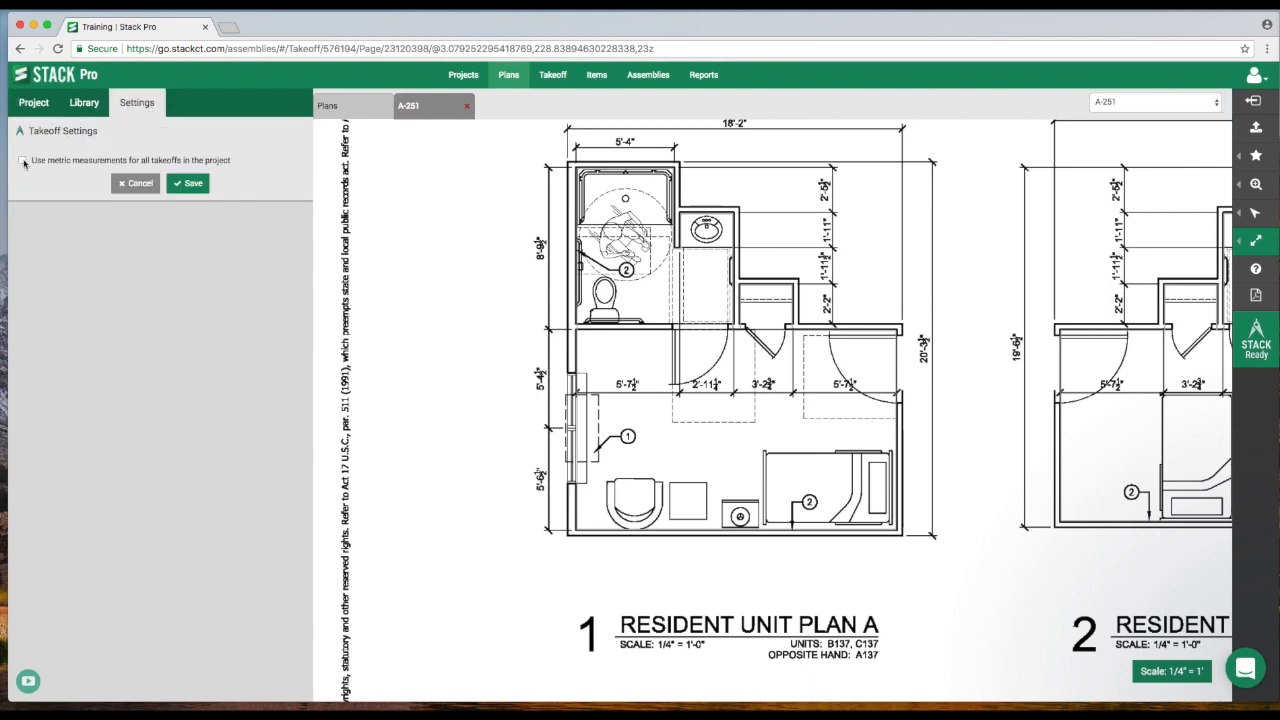
{"action": "left_click", "coordinate": [136, 183]}
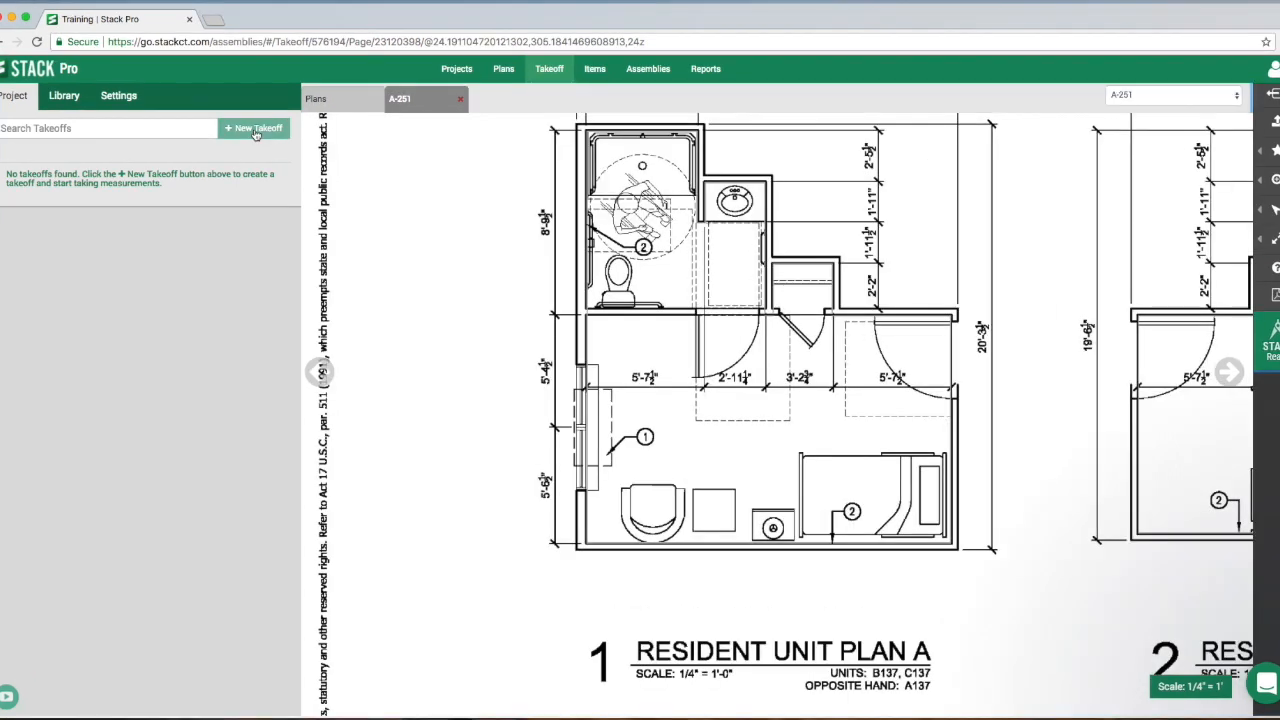
- Set up a new takeoff named 6" Slab with the Volume 2D measurement type and a light orange fill color
{"action": "left_click", "coordinate": [257, 134]}
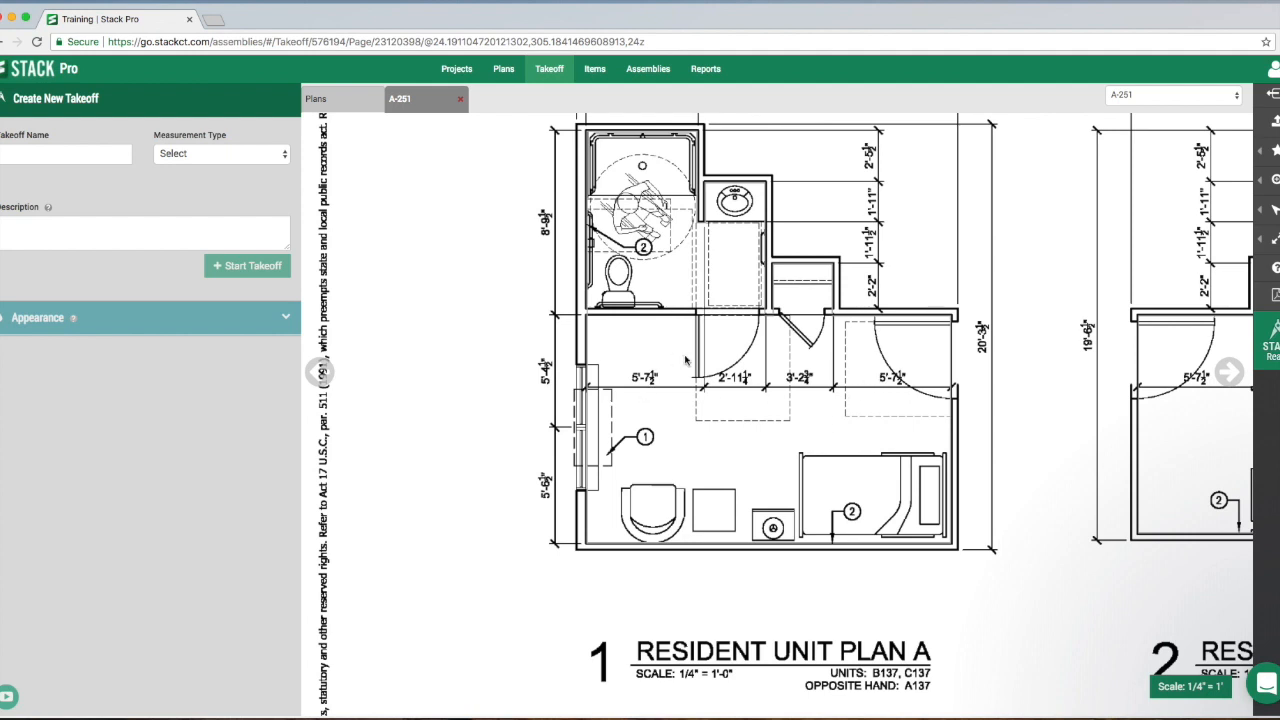
{"action": "left_click", "coordinate": [80, 155]}
{"action": "type", "text": "6\" Slab"}
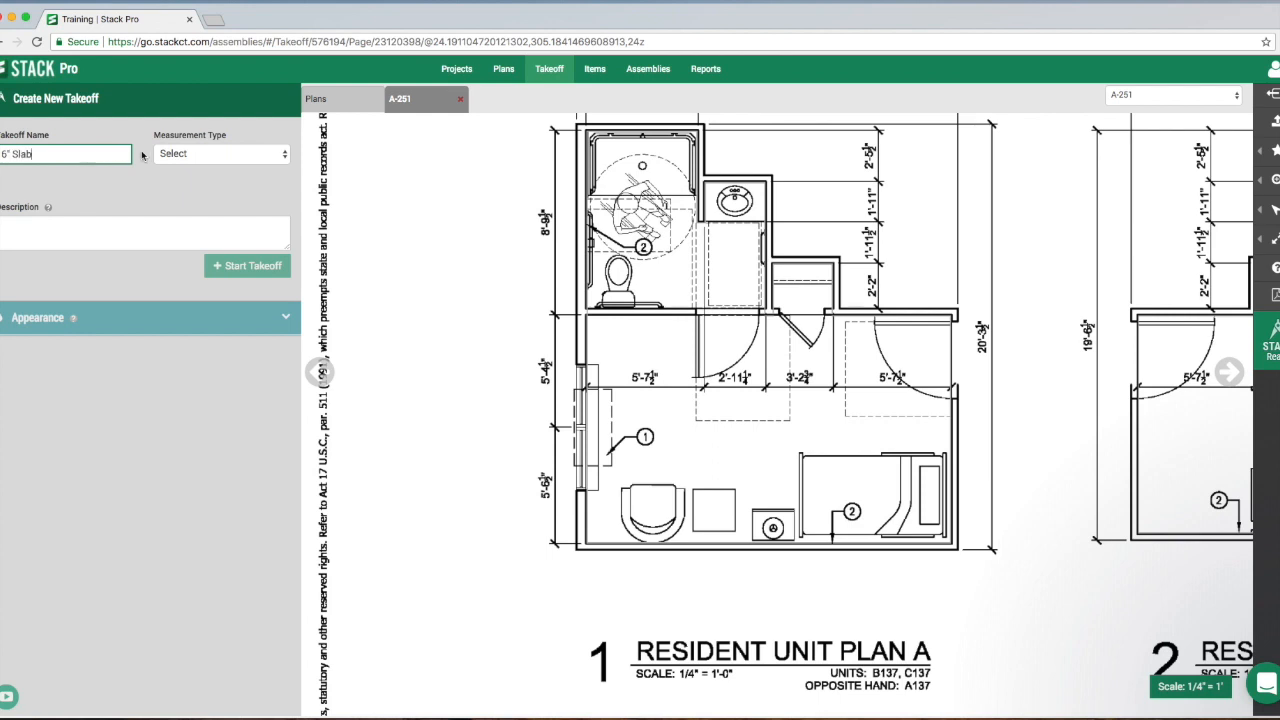
{"action": "left_click", "coordinate": [179, 153]}
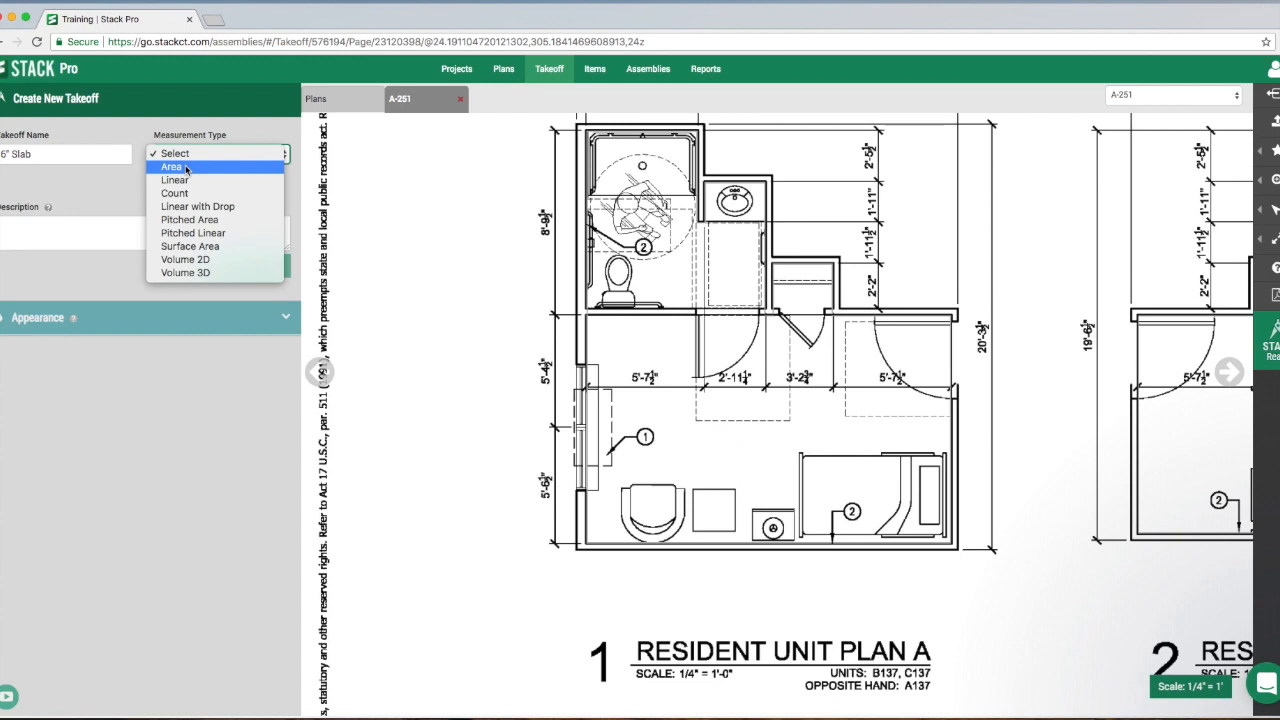
{"action": "left_click", "coordinate": [201, 260]}
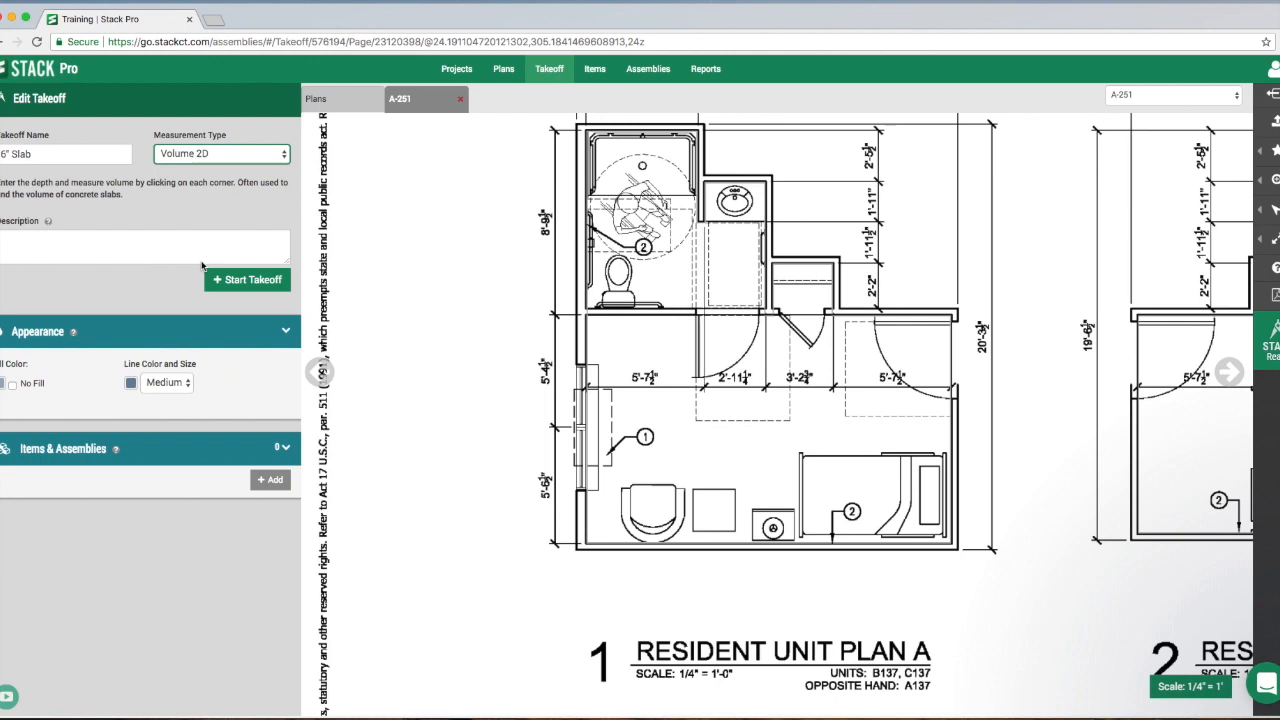
{"action": "left_click", "coordinate": [8, 153]}
{"action": "left_click", "coordinate": [66, 246]}
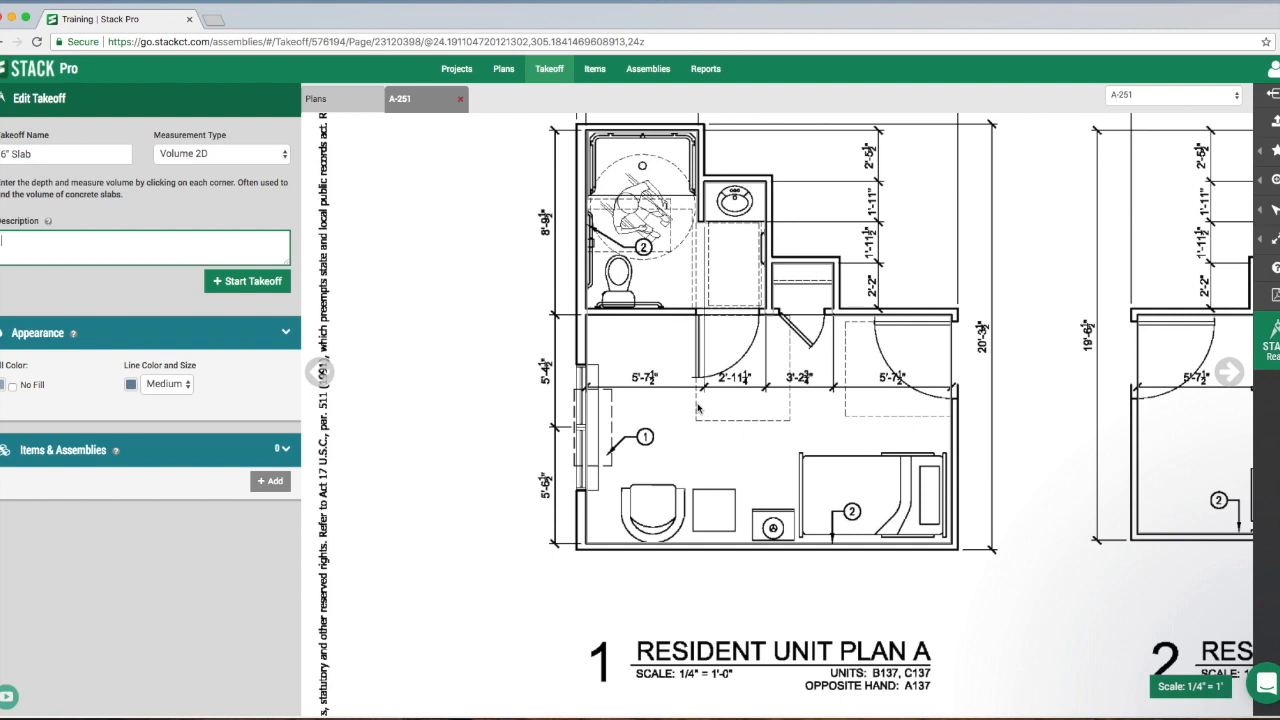
{"action": "left_click", "coordinate": [2, 390]}
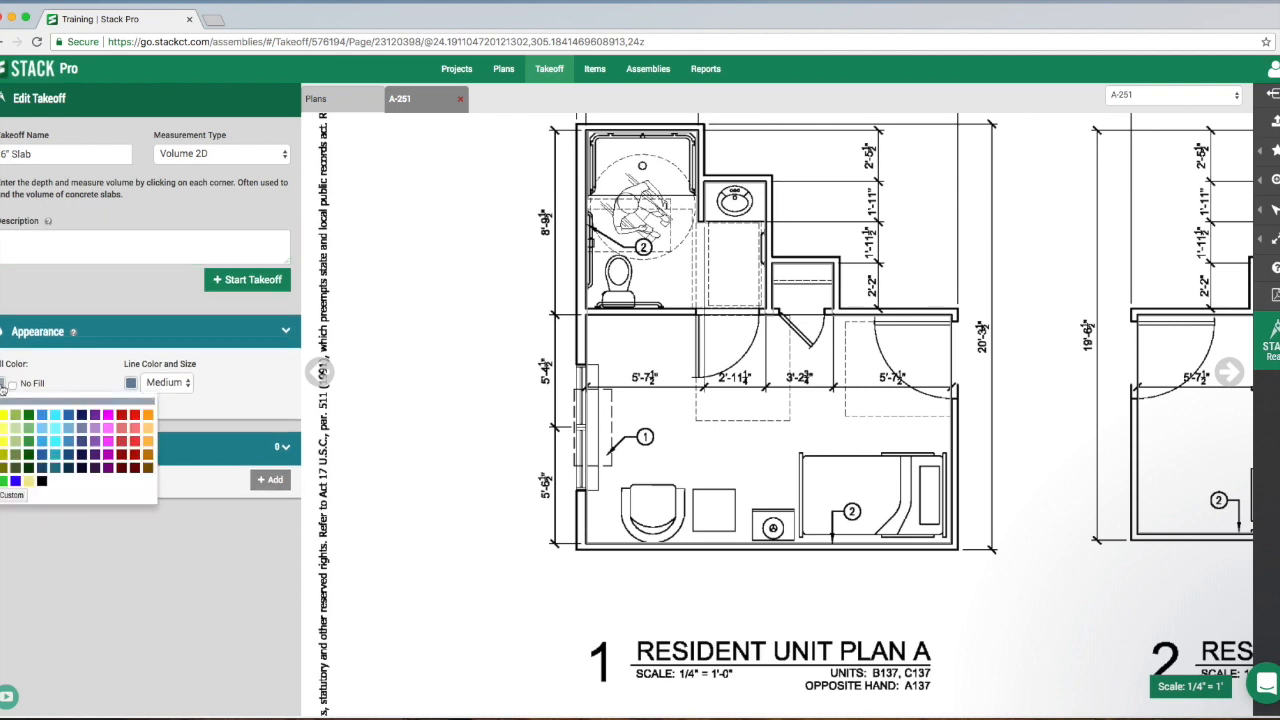
{"action": "left_click", "coordinate": [149, 433]}
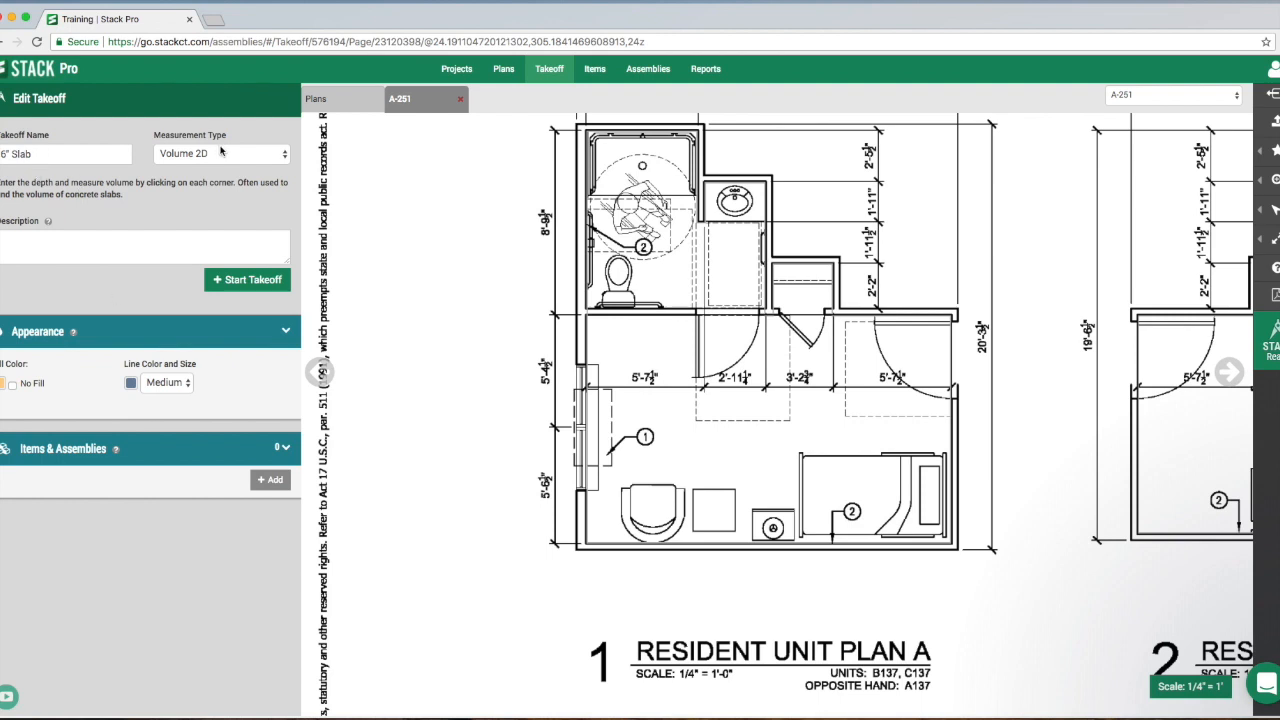
- Start the 6" Slab takeoff with a 6 in depth, outline the rectangular main room of Resident Unit Plan A, and end it
{"action": "left_click", "coordinate": [238, 284]}
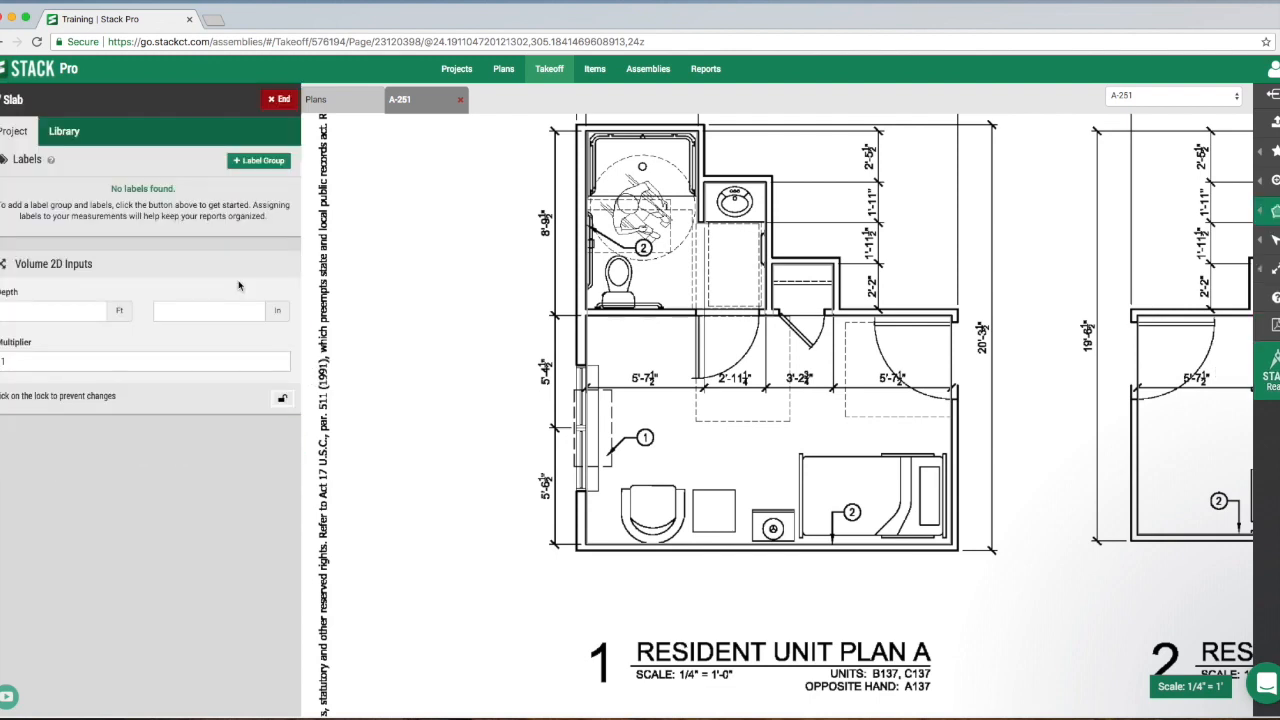
{"action": "left_click", "coordinate": [63, 317]}
{"action": "left_click", "coordinate": [199, 314]}
{"action": "type", "text": "6"}
{"action": "left_click", "coordinate": [584, 318]}
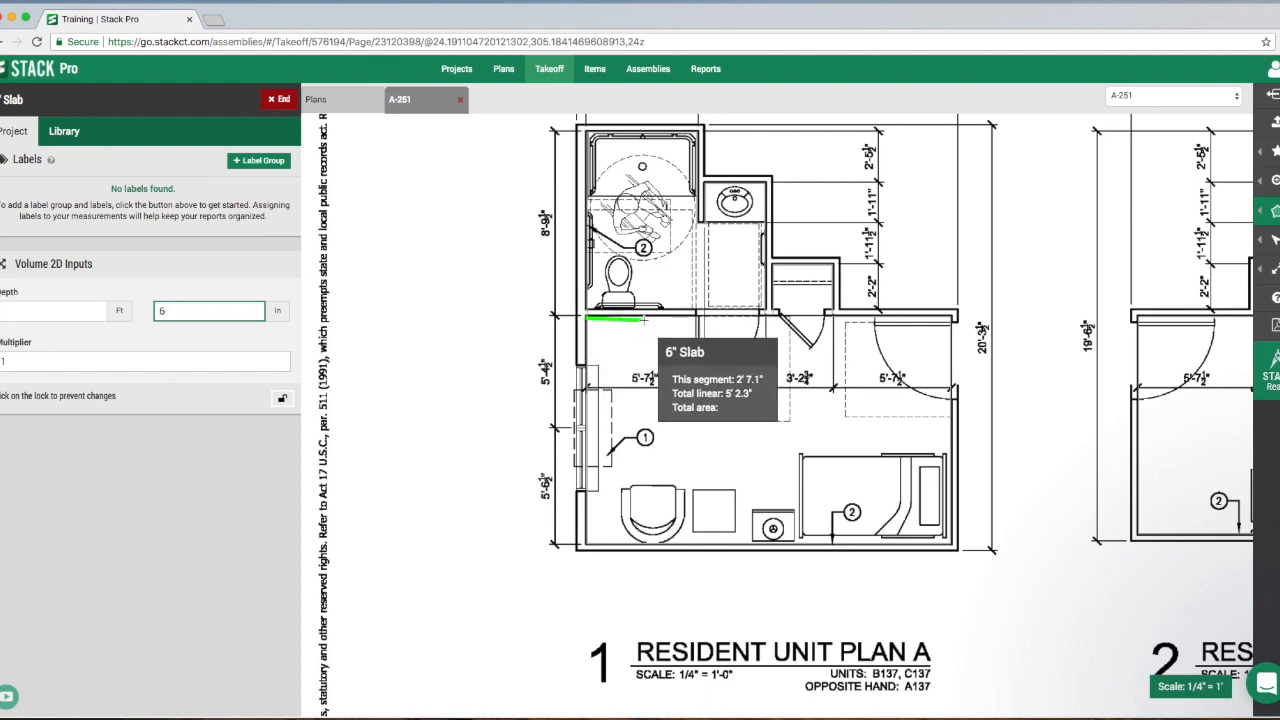
{"action": "left_click", "coordinate": [952, 318]}
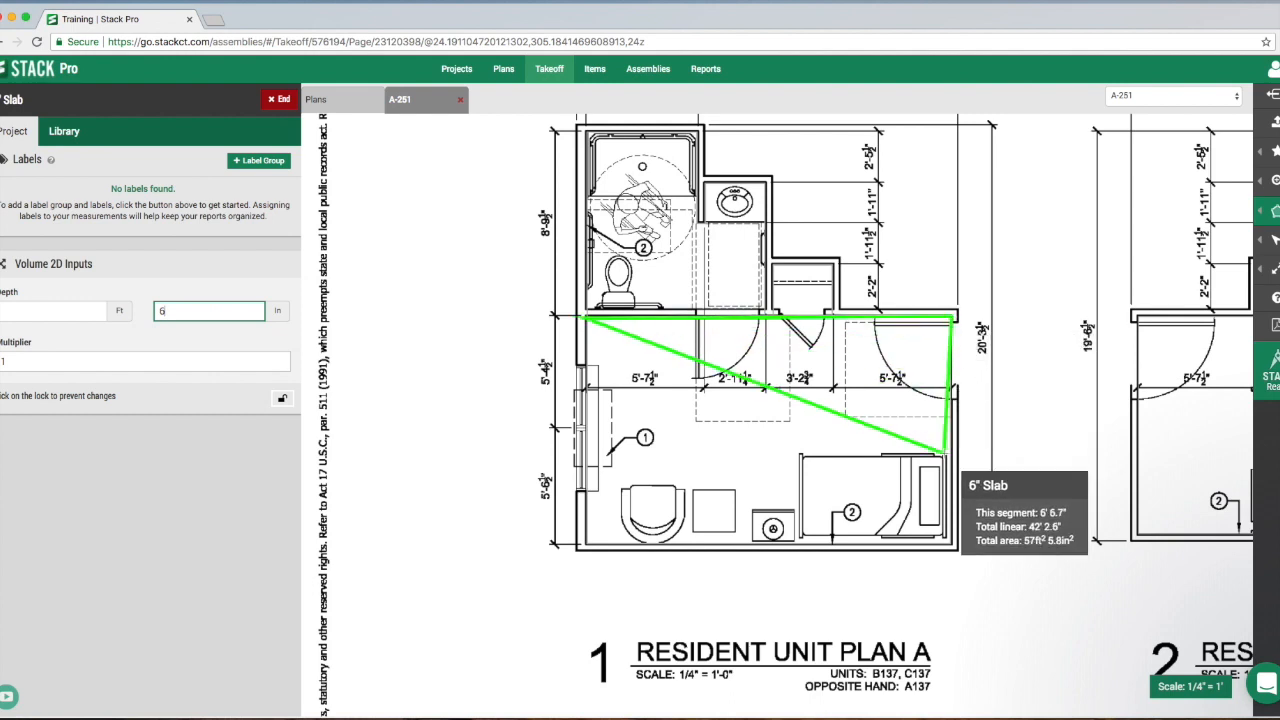
{"action": "left_click", "coordinate": [952, 545]}
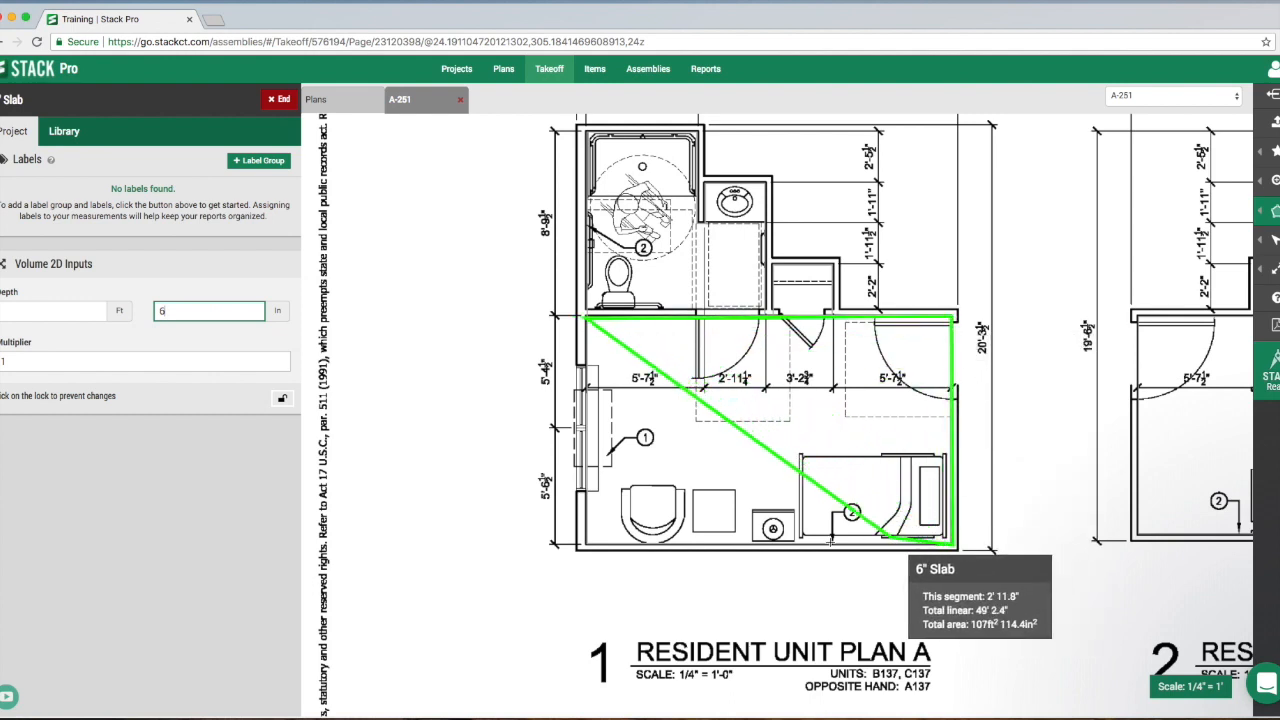
{"action": "left_click", "coordinate": [585, 545]}
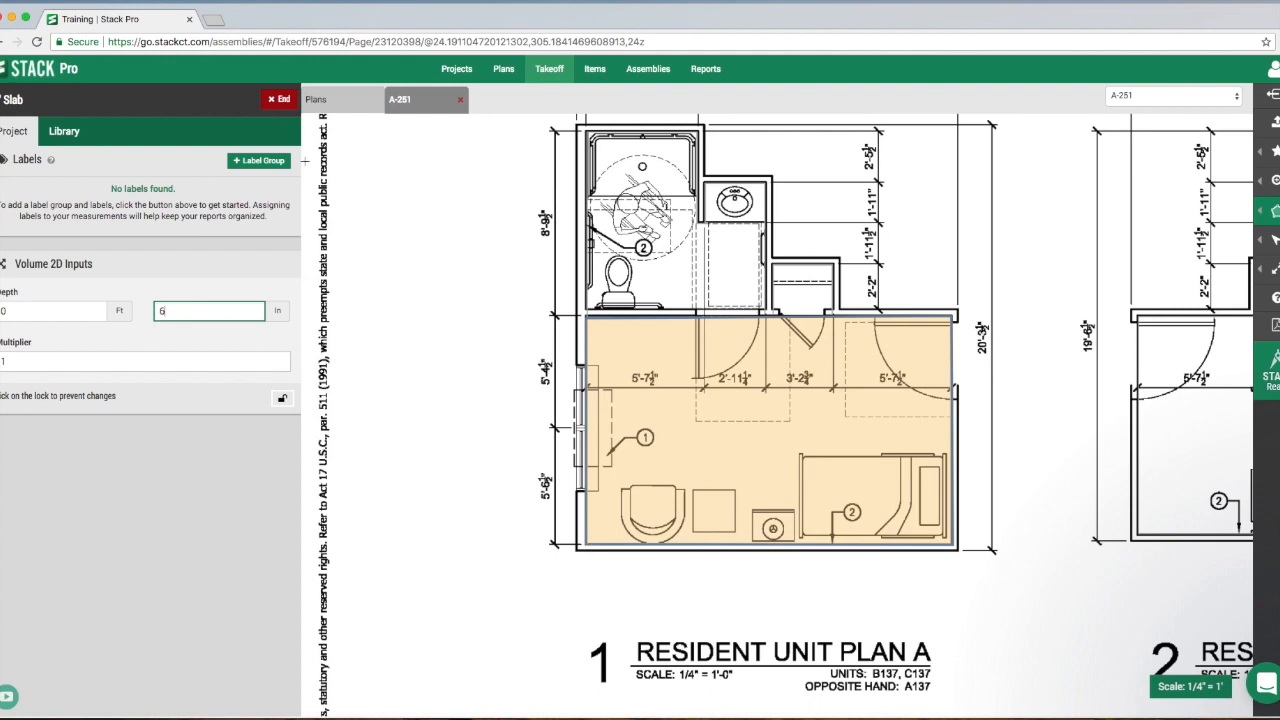
{"action": "left_click", "coordinate": [280, 103]}
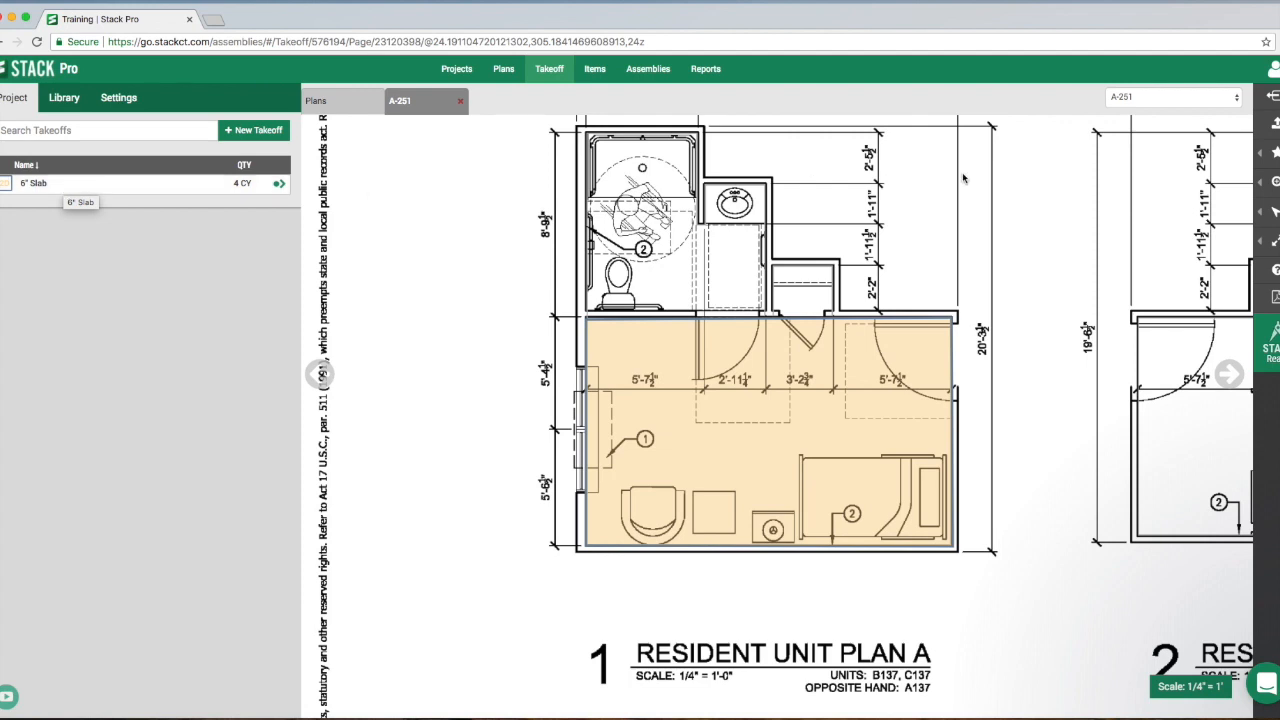
- Resume the 6" Slab takeoff, outline the rectangular main room of Resident Unit Plan B with the 6 in depth, and end it
{"action": "scroll", "coordinate": [1020, 250], "scroll_direction": "right", "scroll_amount": 5}
{"action": "scroll", "coordinate": [1042, 261], "scroll_direction": "right", "scroll_amount": 3}
{"action": "scroll", "coordinate": [1042, 261], "scroll_direction": "up", "scroll_amount": 1}
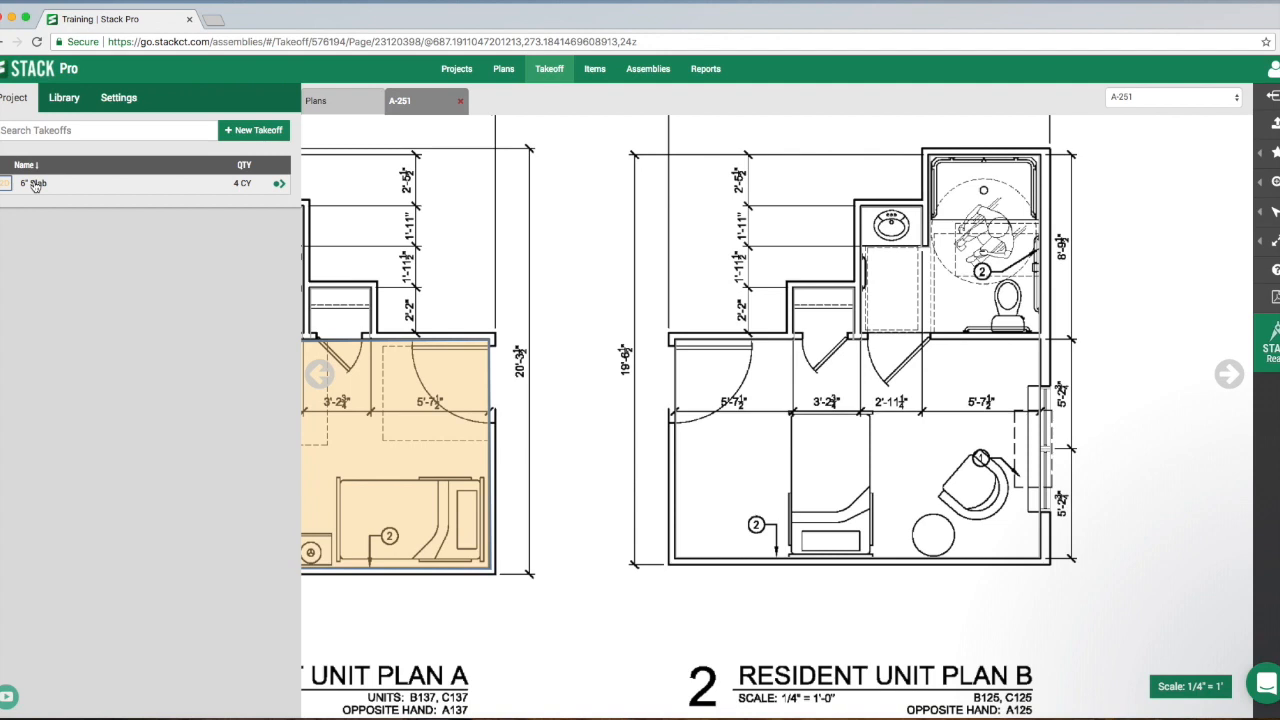
{"action": "left_click", "coordinate": [279, 187]}
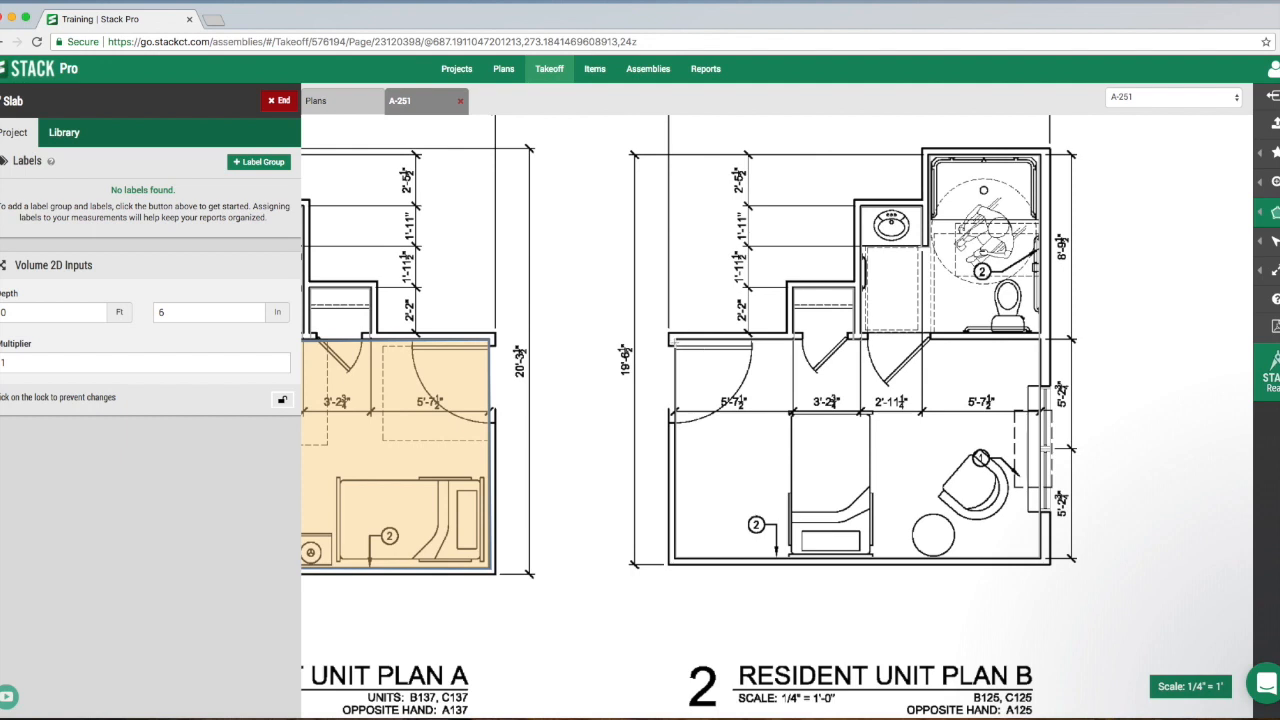
{"action": "left_click", "coordinate": [676, 341]}
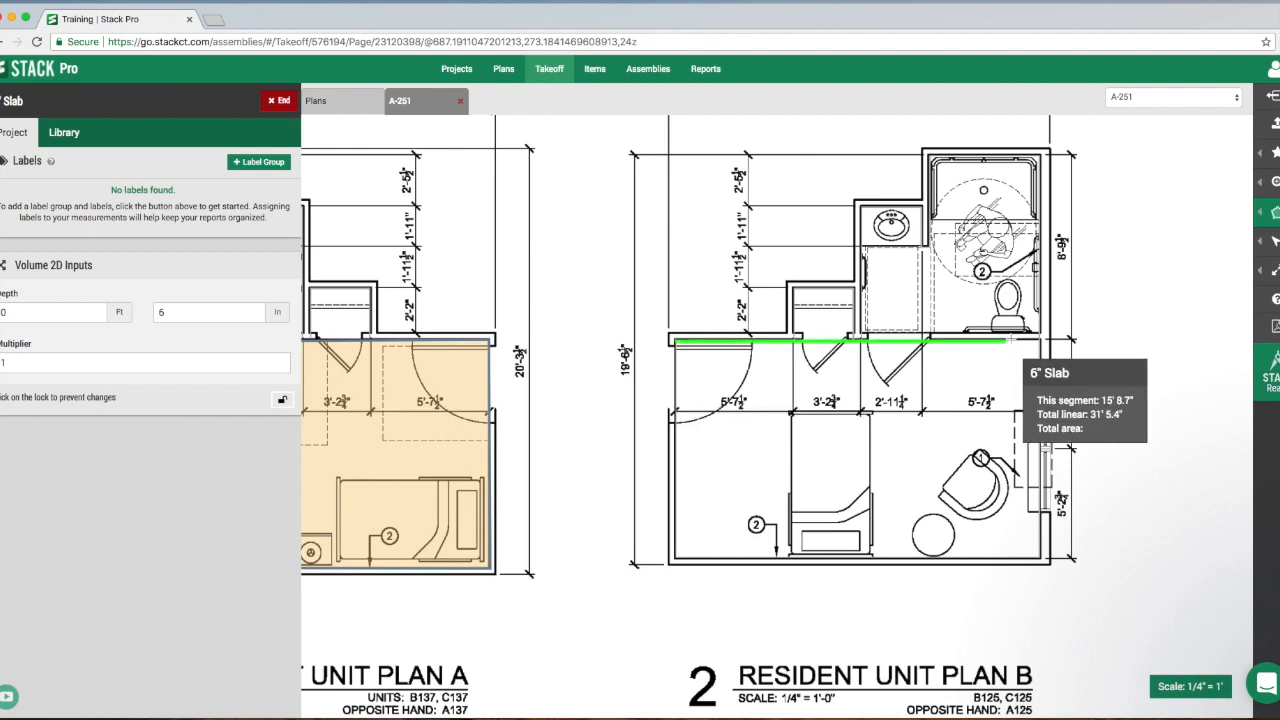
{"action": "left_click", "coordinate": [1040, 340]}
{"action": "left_click", "coordinate": [1040, 557]}
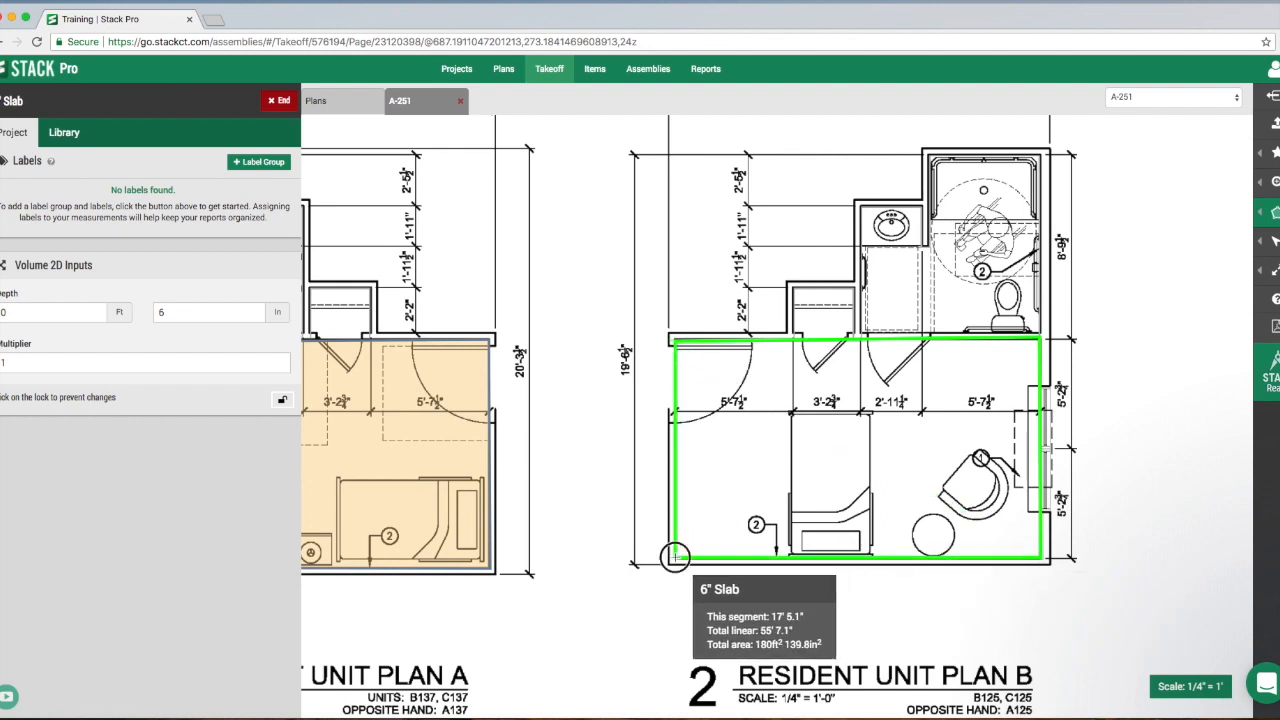
{"action": "double_click", "coordinate": [676, 557]}
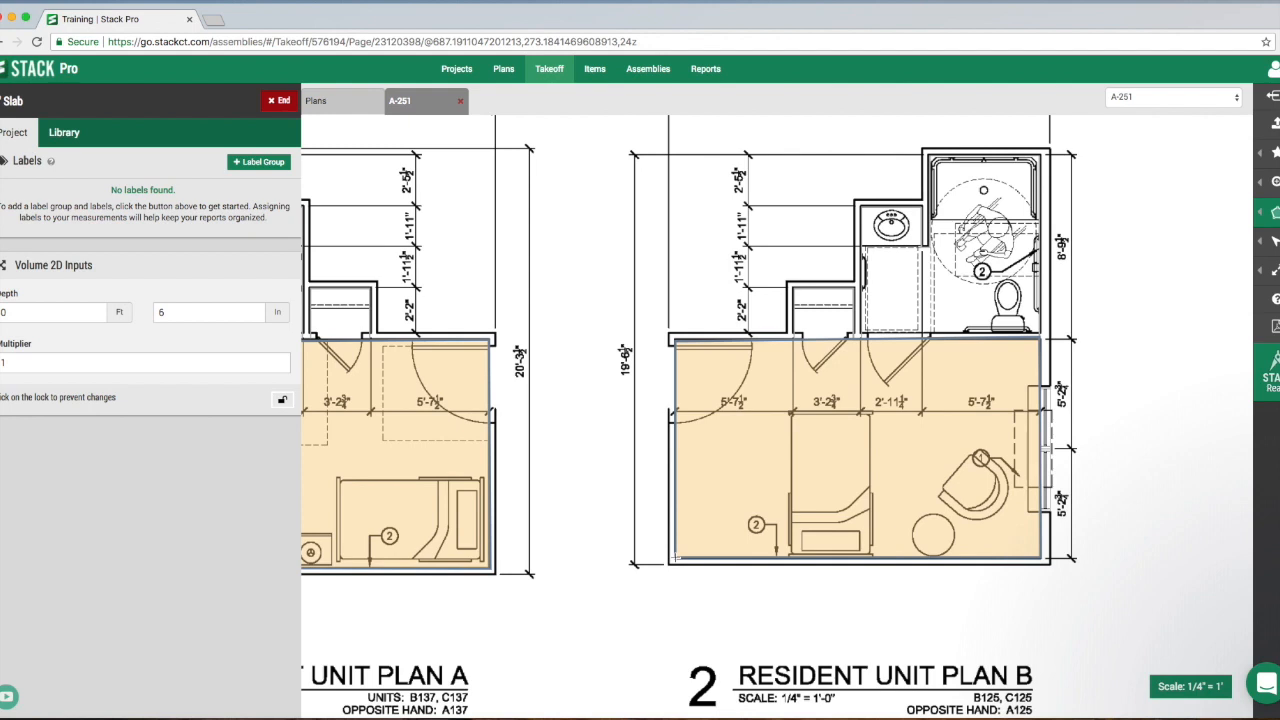
{"action": "left_click", "coordinate": [274, 101]}
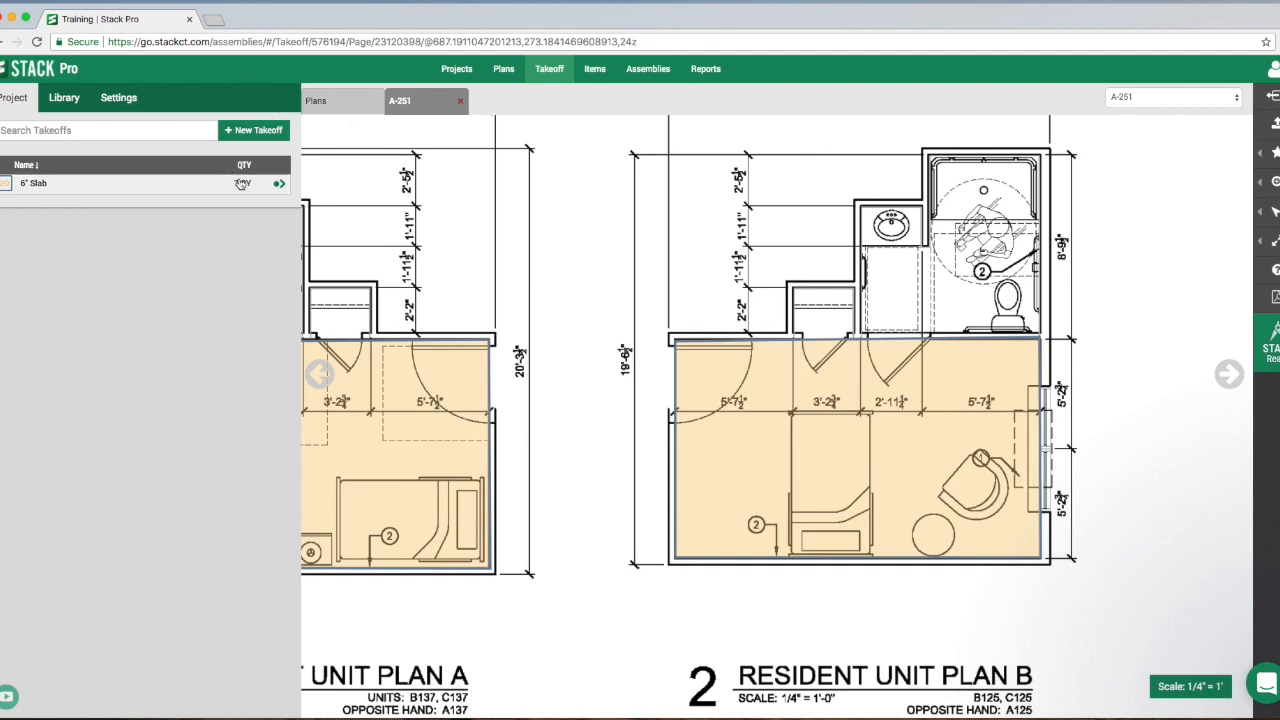
- Review the project's Takeoff Quantity Report, Takeoff Summary Report and Geometry By Takeoff Report
{"action": "left_click", "coordinate": [706, 70]}
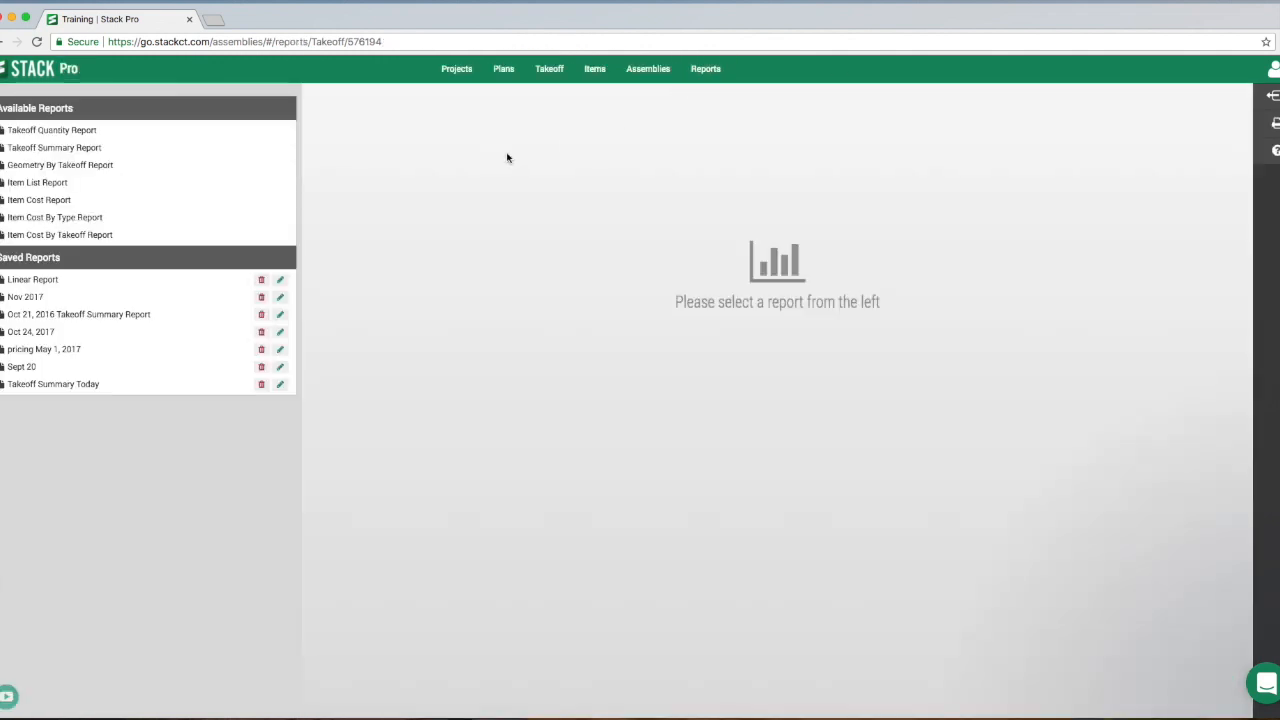
{"action": "left_click", "coordinate": [48, 133]}
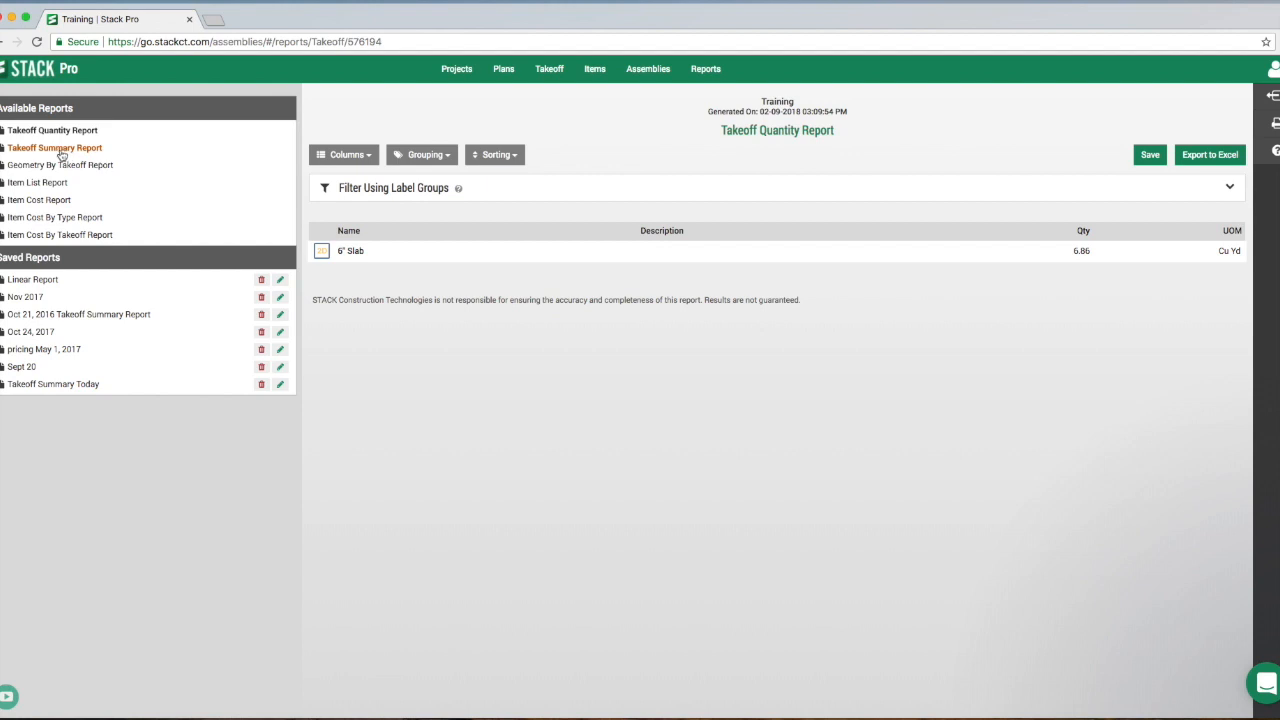
{"action": "left_click", "coordinate": [61, 153]}
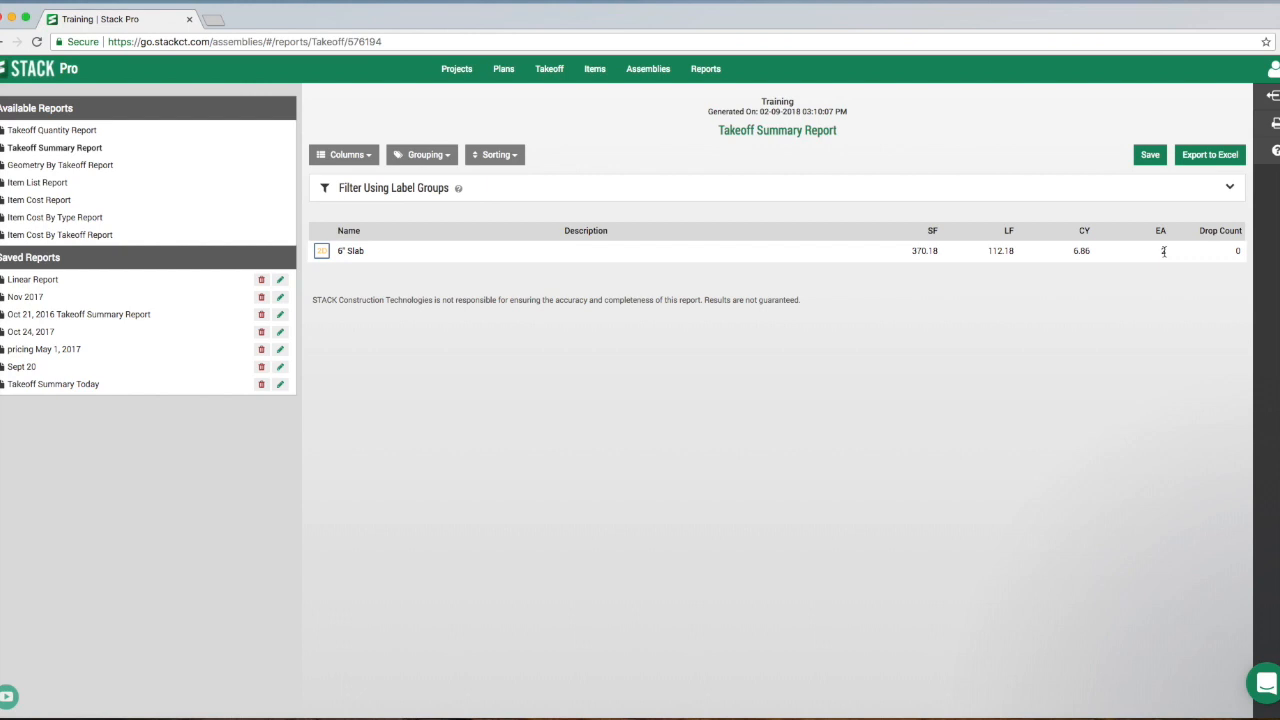
{"action": "left_click", "coordinate": [44, 167]}
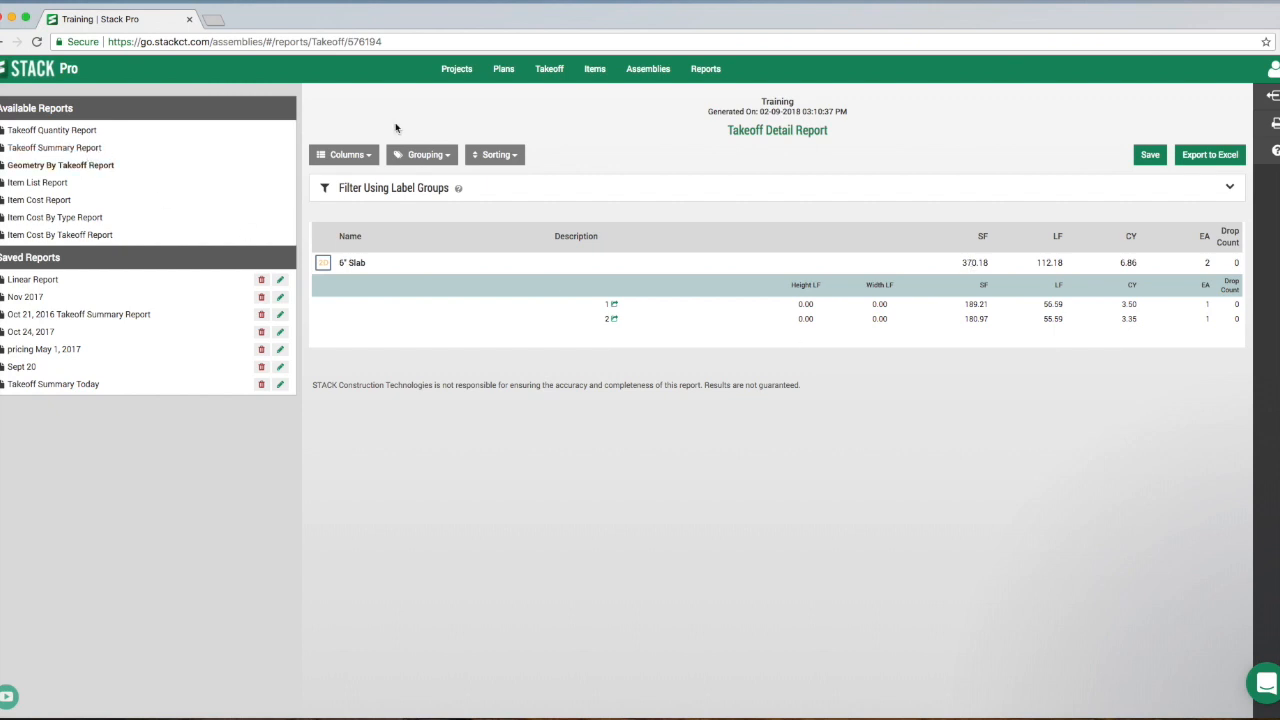
- Return to the takeoff on sheet A-251, hide the 6" Slab measurements on the plan and show them again
{"action": "left_click", "coordinate": [551, 74]}
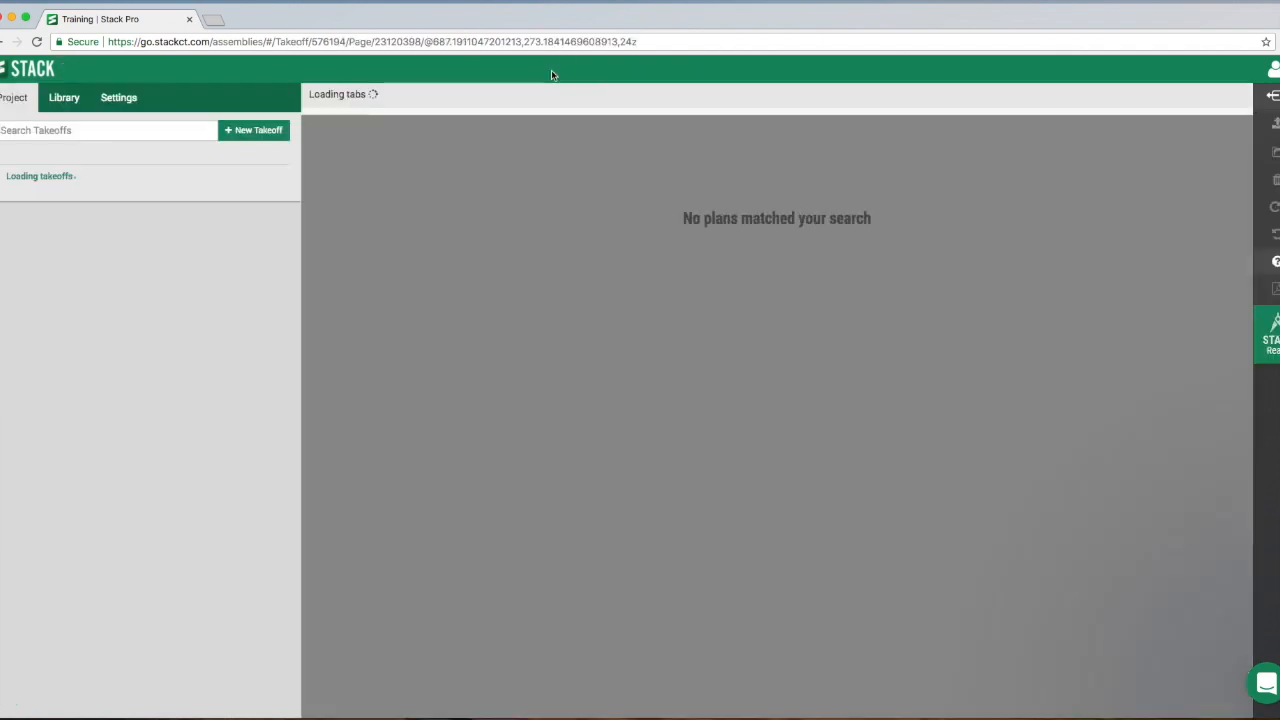
{"action": "scroll", "coordinate": [540, 257], "scroll_direction": "down", "scroll_amount": 3}
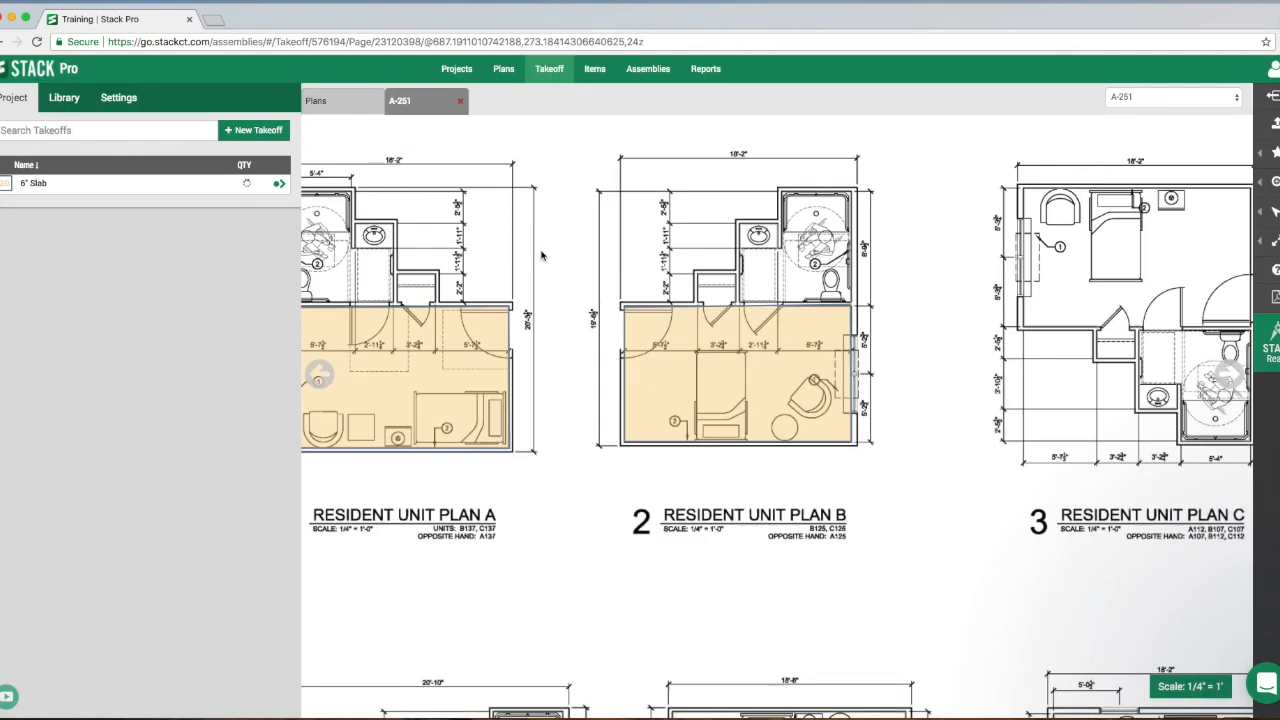
{"action": "scroll", "coordinate": [586, 243], "scroll_direction": "down", "scroll_amount": 3}
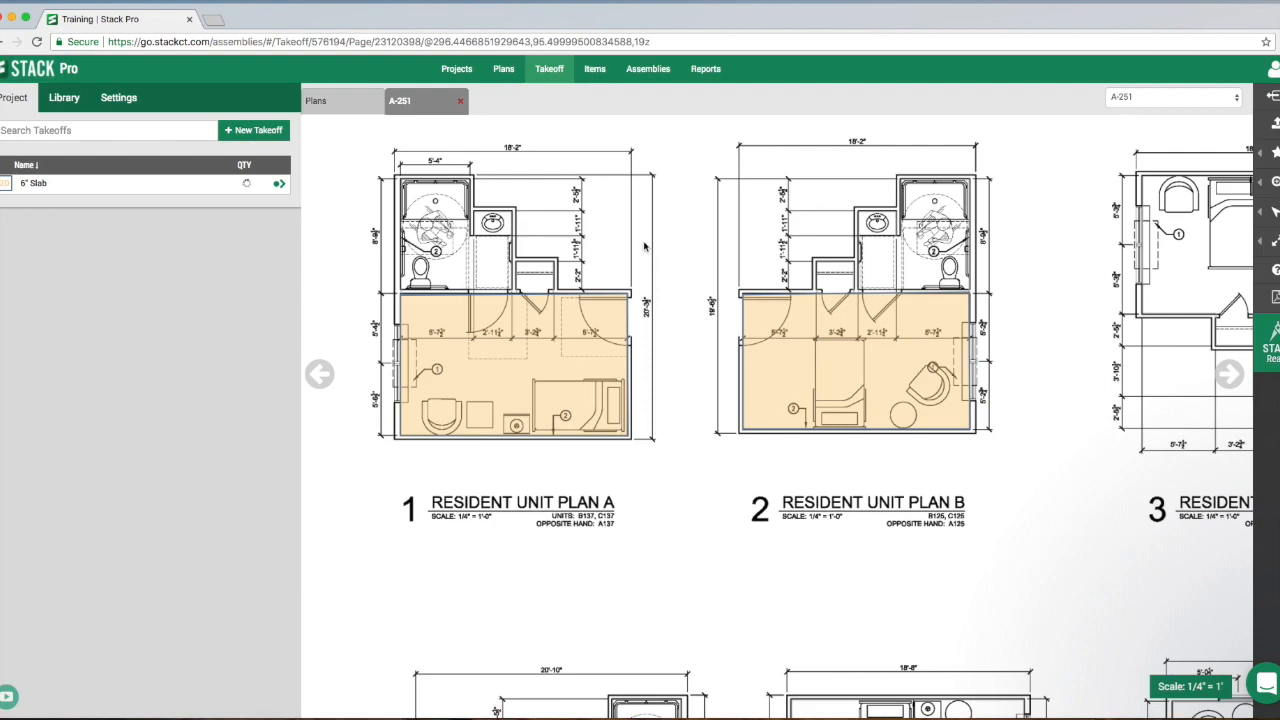
{"action": "left_click_drag", "start_coordinate": [983, 251], "coordinate": [790, 254]}
{"action": "left_click_drag", "start_coordinate": [640, 247], "coordinate": [861, 225]}
{"action": "left_click_drag", "start_coordinate": [672, 208], "coordinate": [904, 210]}
{"action": "mouse_move", "coordinate": [583, 367]}
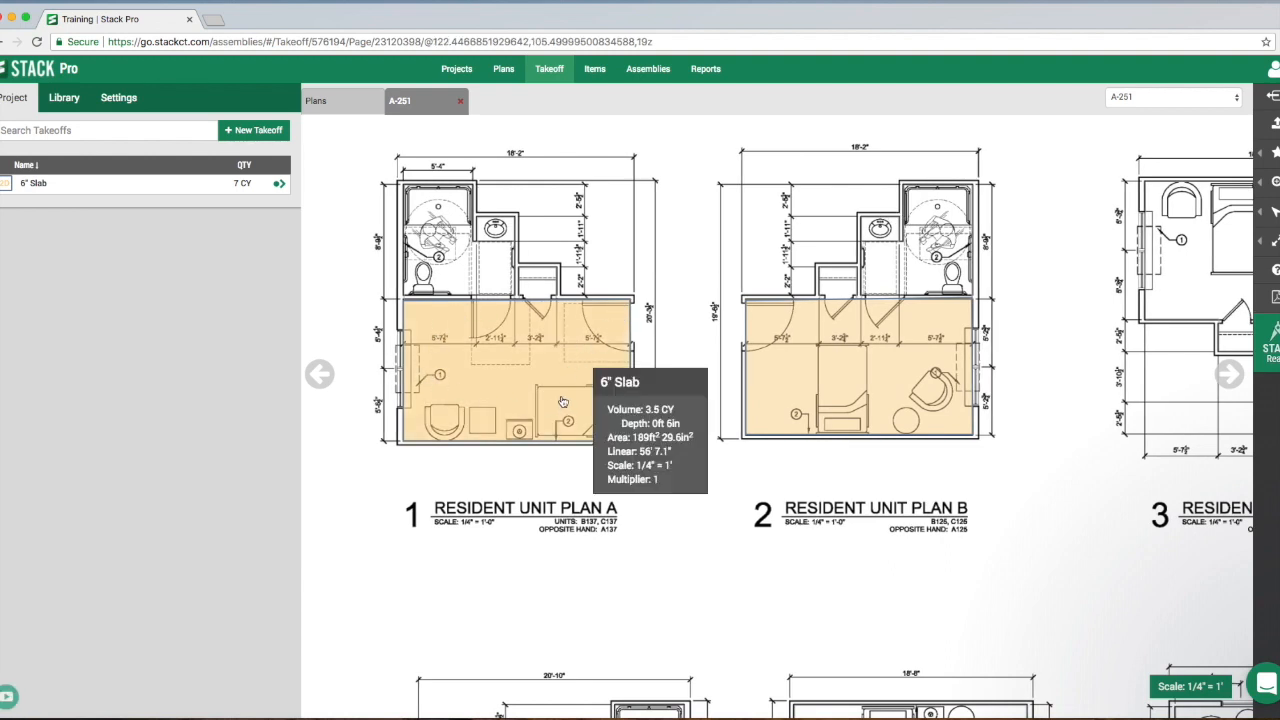
{"action": "left_click", "coordinate": [20, 186]}
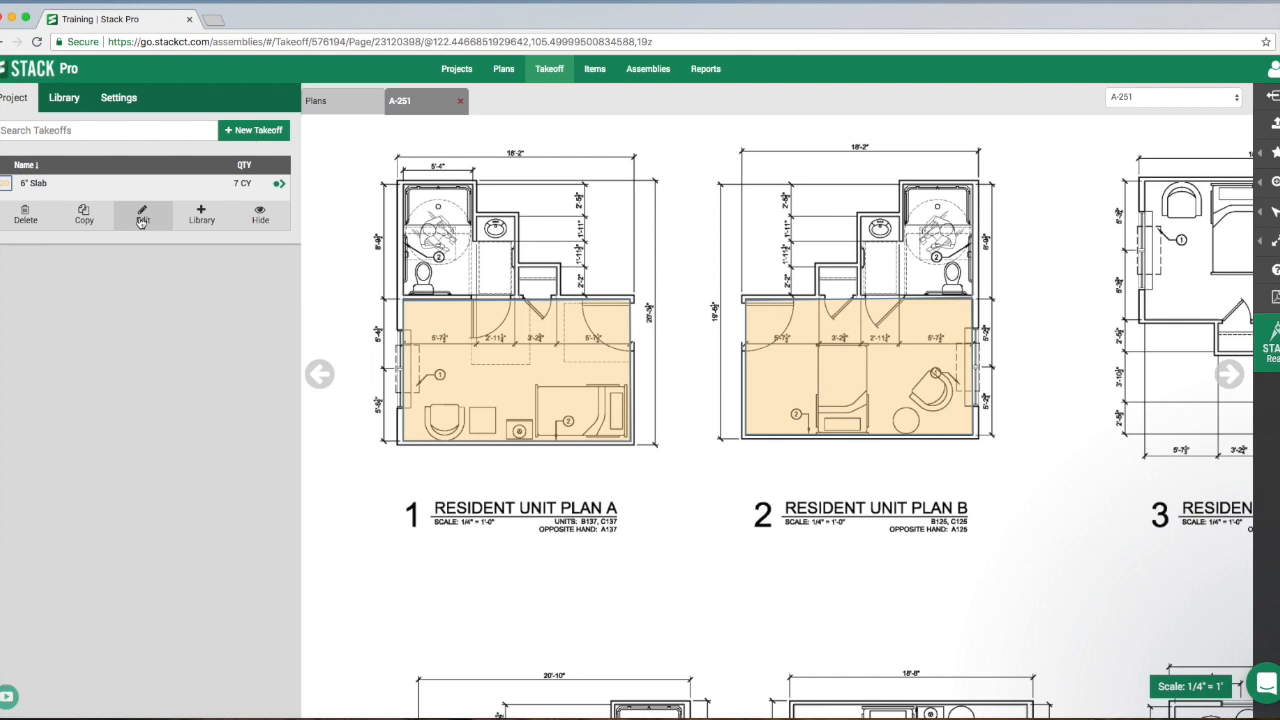
{"action": "left_click", "coordinate": [262, 219]}
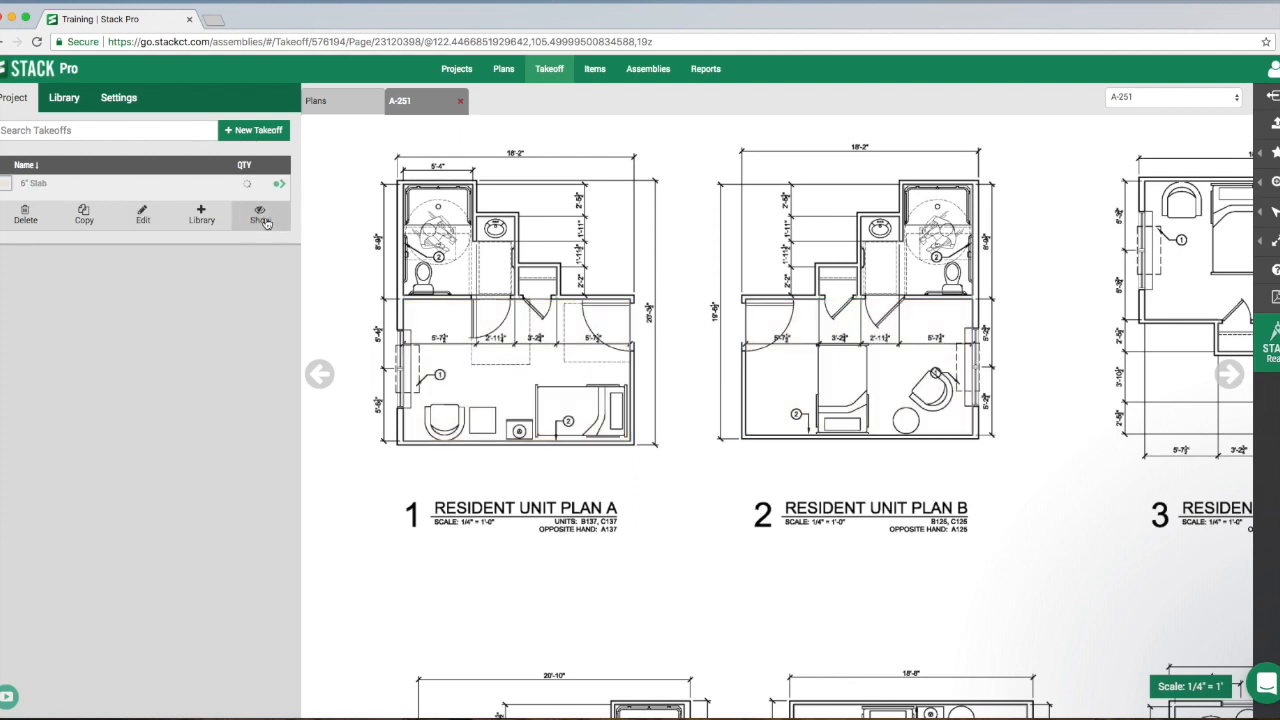
{"action": "left_click", "coordinate": [264, 220]}
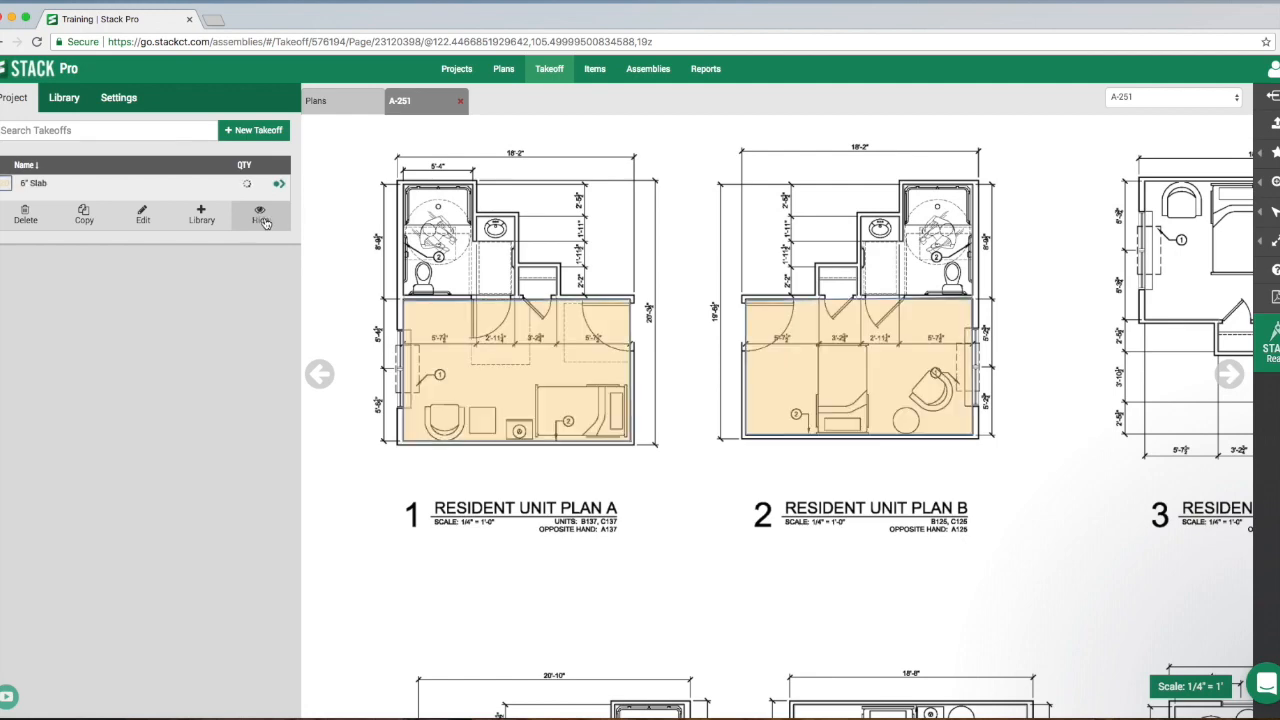
- Set up a new takeoff named Footer with the Volume 3D measurement type
{"action": "left_click_drag", "start_coordinate": [965, 233], "coordinate": [640, 240]}
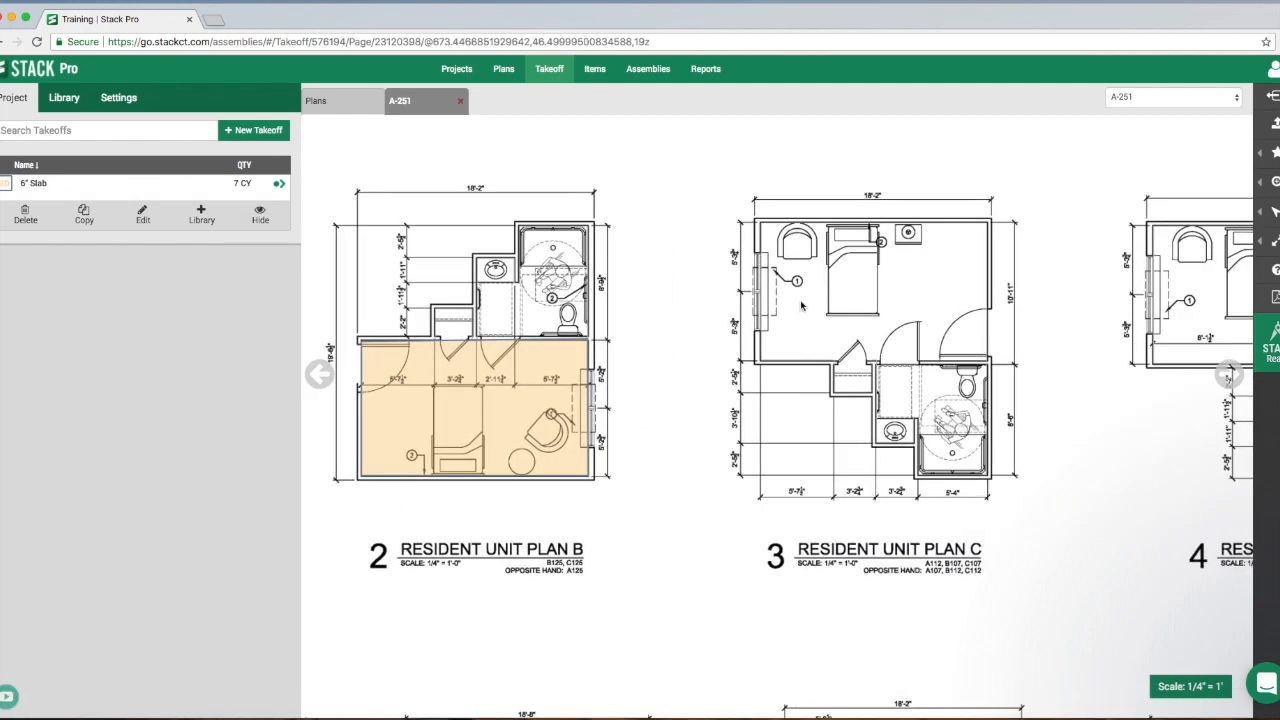
{"action": "left_click", "coordinate": [251, 131]}
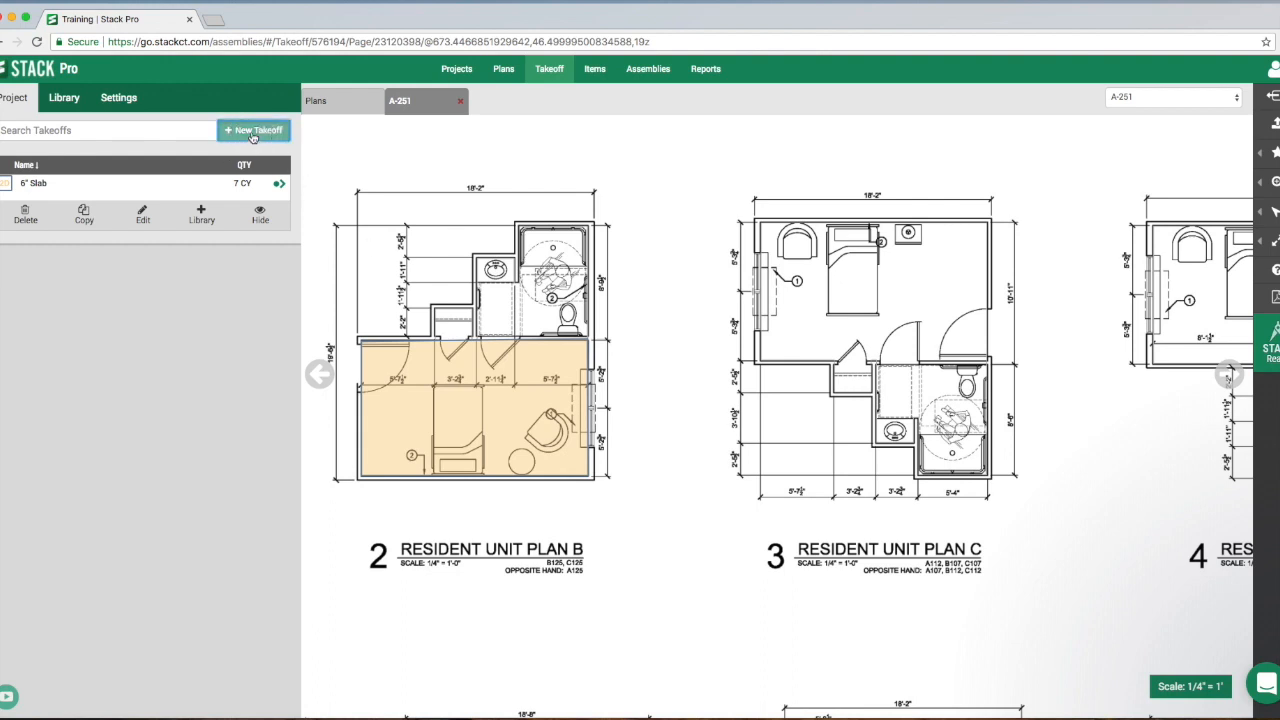
{"action": "left_click", "coordinate": [116, 158]}
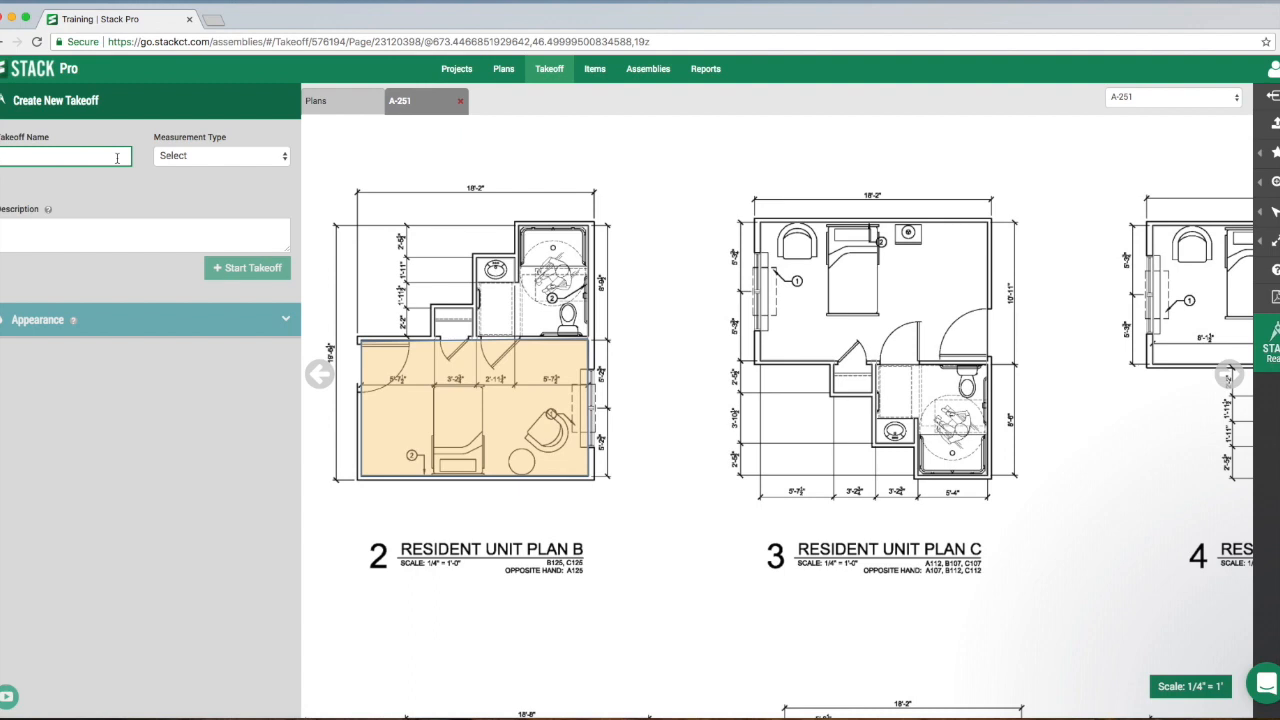
{"action": "type", "text": "Footer"}
{"action": "left_click", "coordinate": [232, 160]}
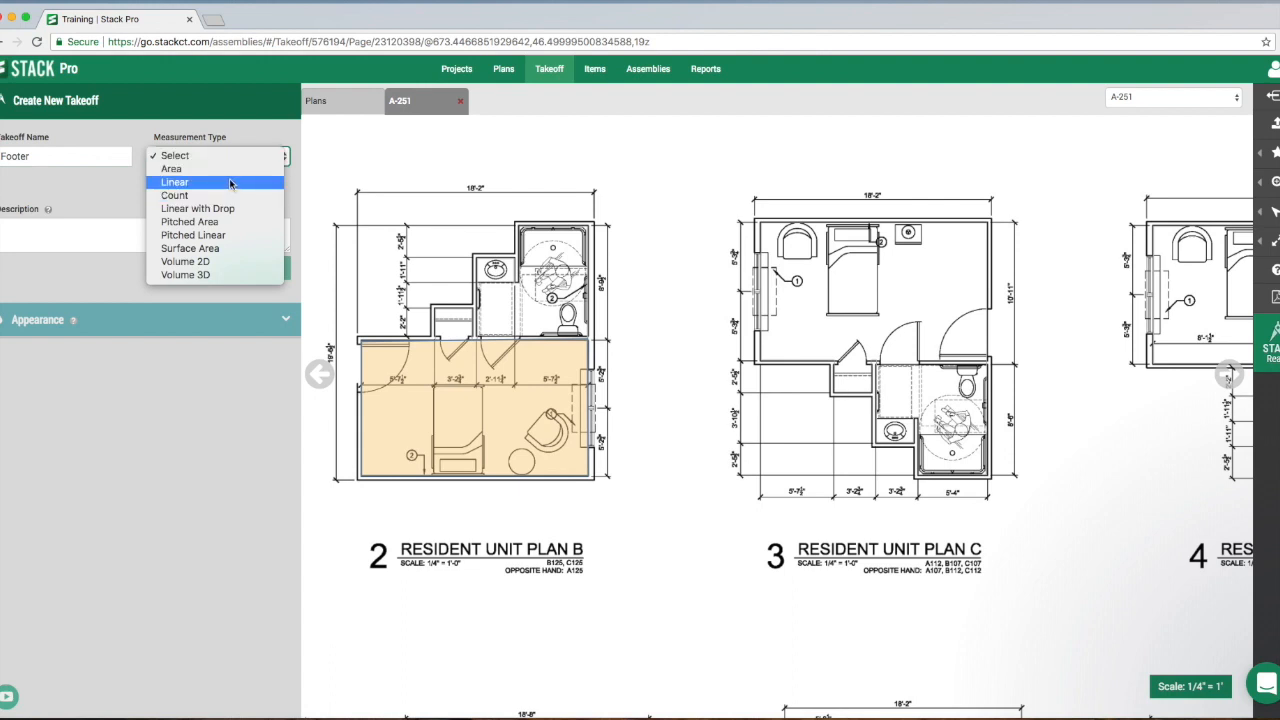
{"action": "left_click", "coordinate": [211, 279]}
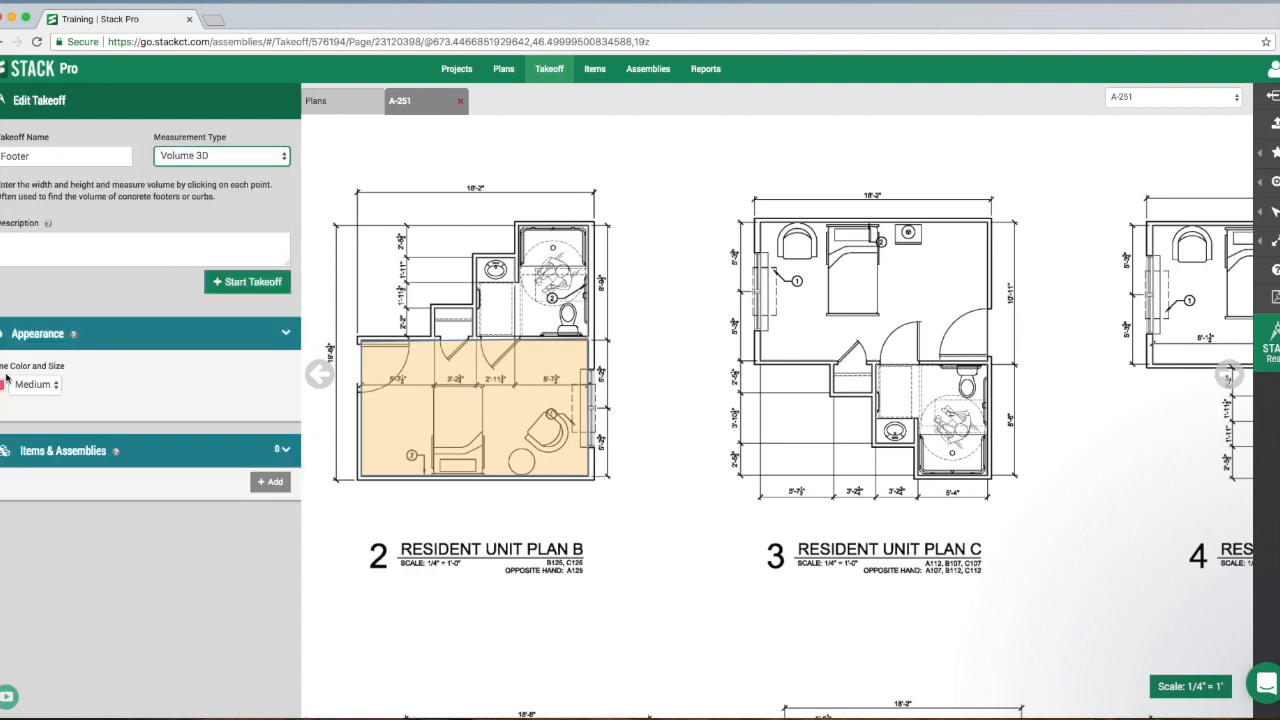
- Start the Footer takeoff and set its width and depth to 24 in each
{"action": "left_click", "coordinate": [241, 283]}
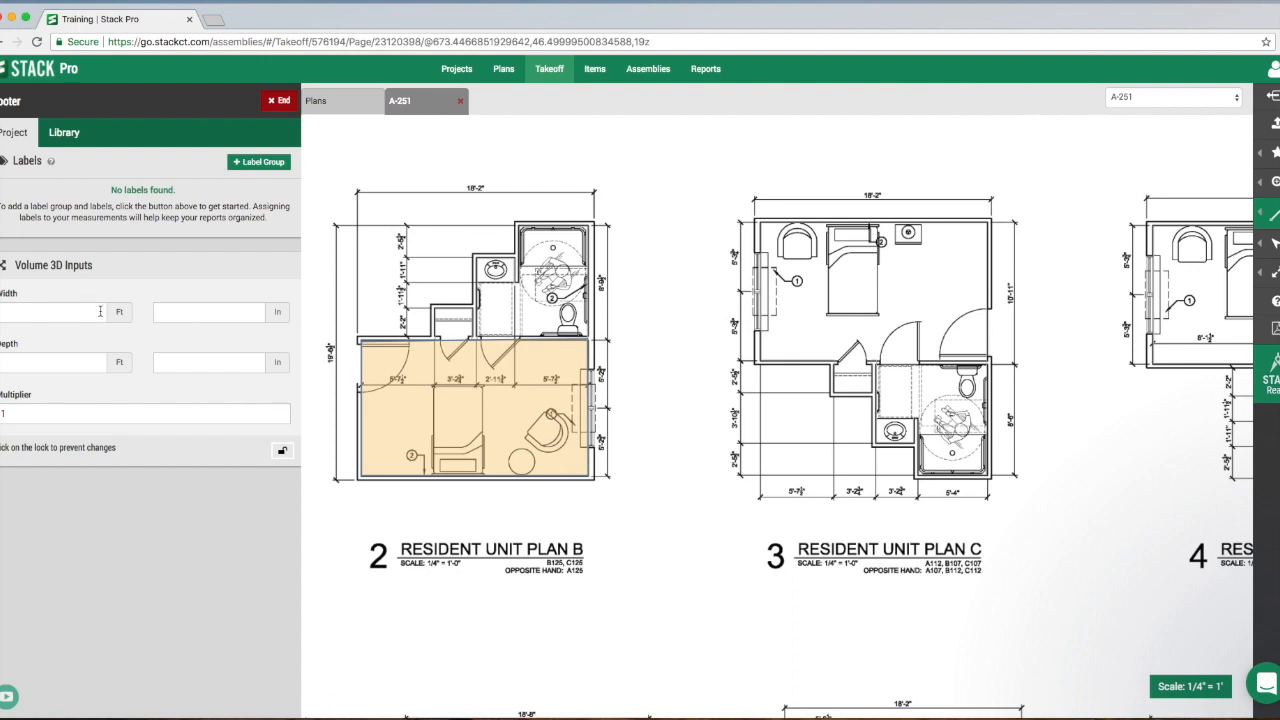
{"action": "left_click", "coordinate": [230, 313]}
{"action": "type", "text": "24"}
{"action": "left_click", "coordinate": [230, 362]}
- Trace the Footer around the full stepped exterior wall perimeter of Resident Unit Plan C back to its starting corner, and end the takeoff
{"action": "left_click_drag", "start_coordinate": [849, 265], "coordinate": [728, 294]}
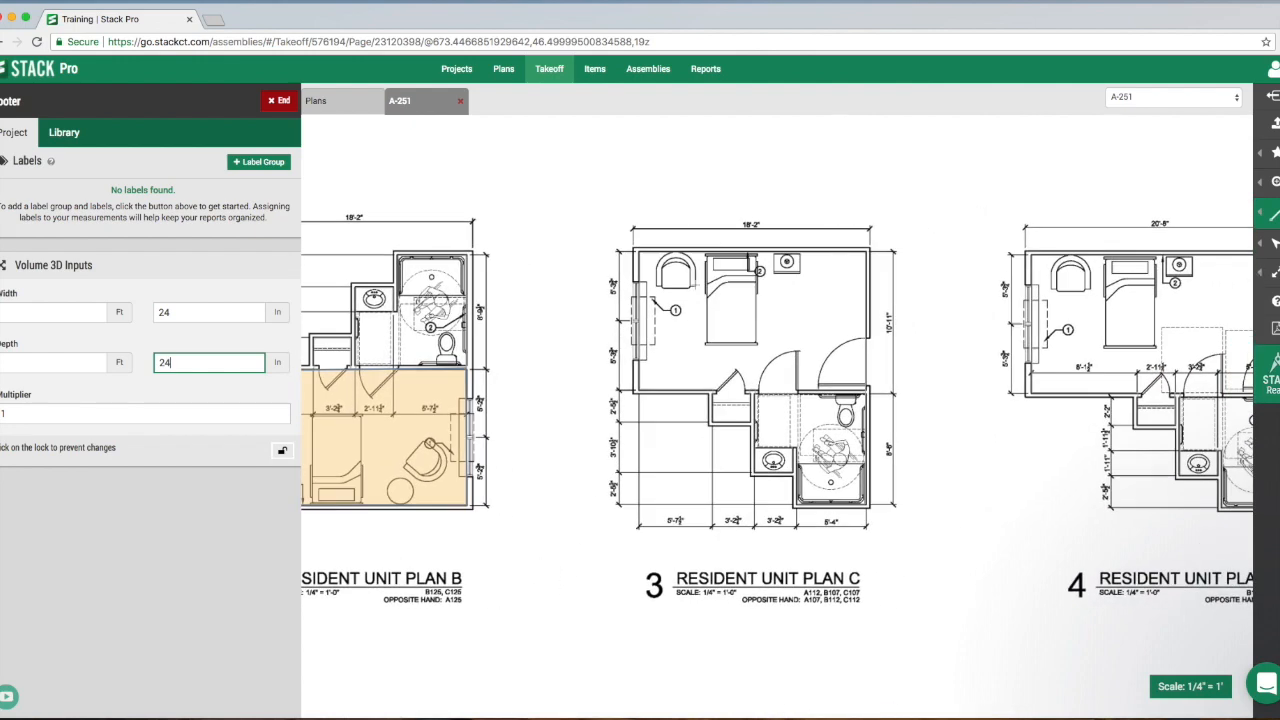
{"action": "scroll", "coordinate": [633, 249], "scroll_direction": "up", "scroll_amount": 3}
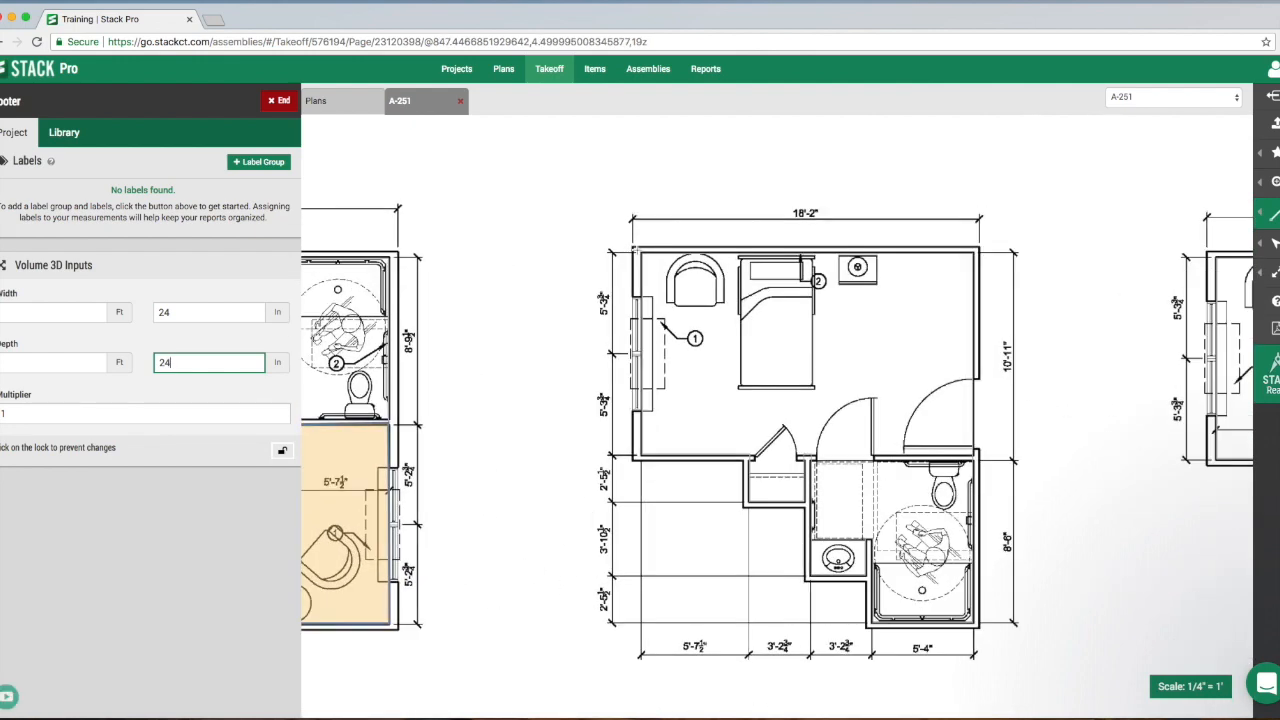
{"action": "left_click", "coordinate": [632, 248]}
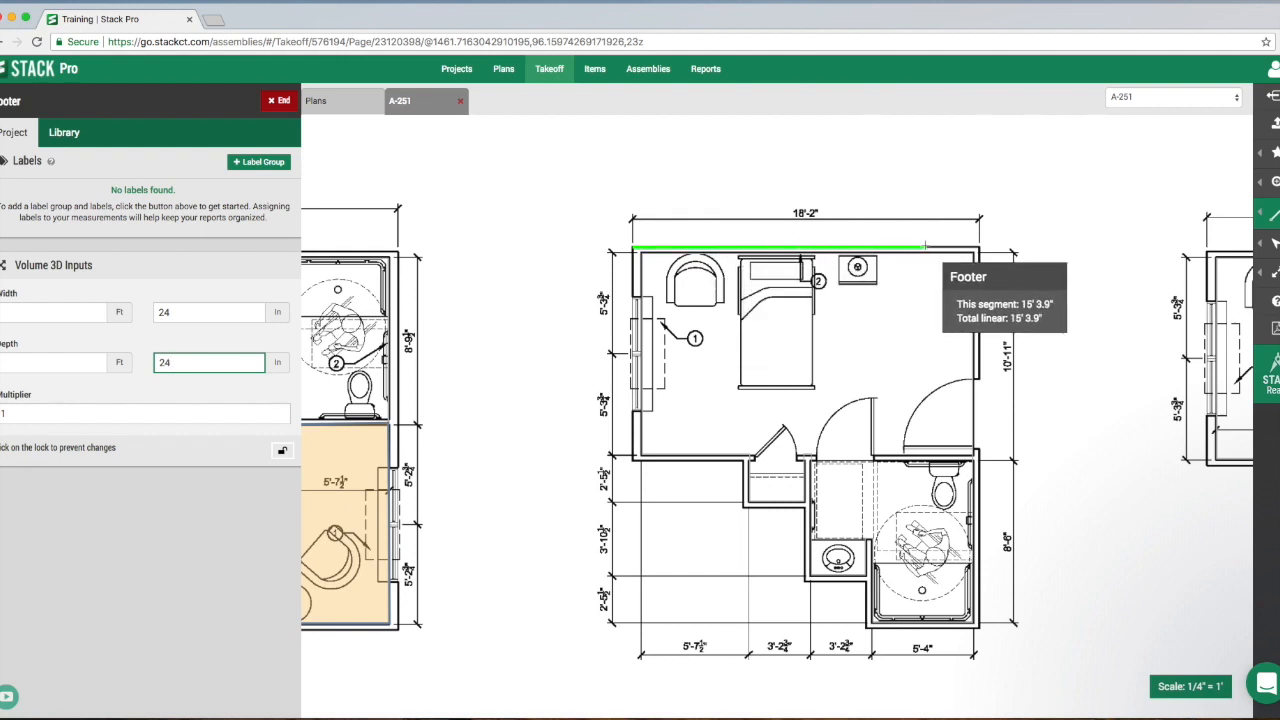
{"action": "left_click", "coordinate": [975, 248]}
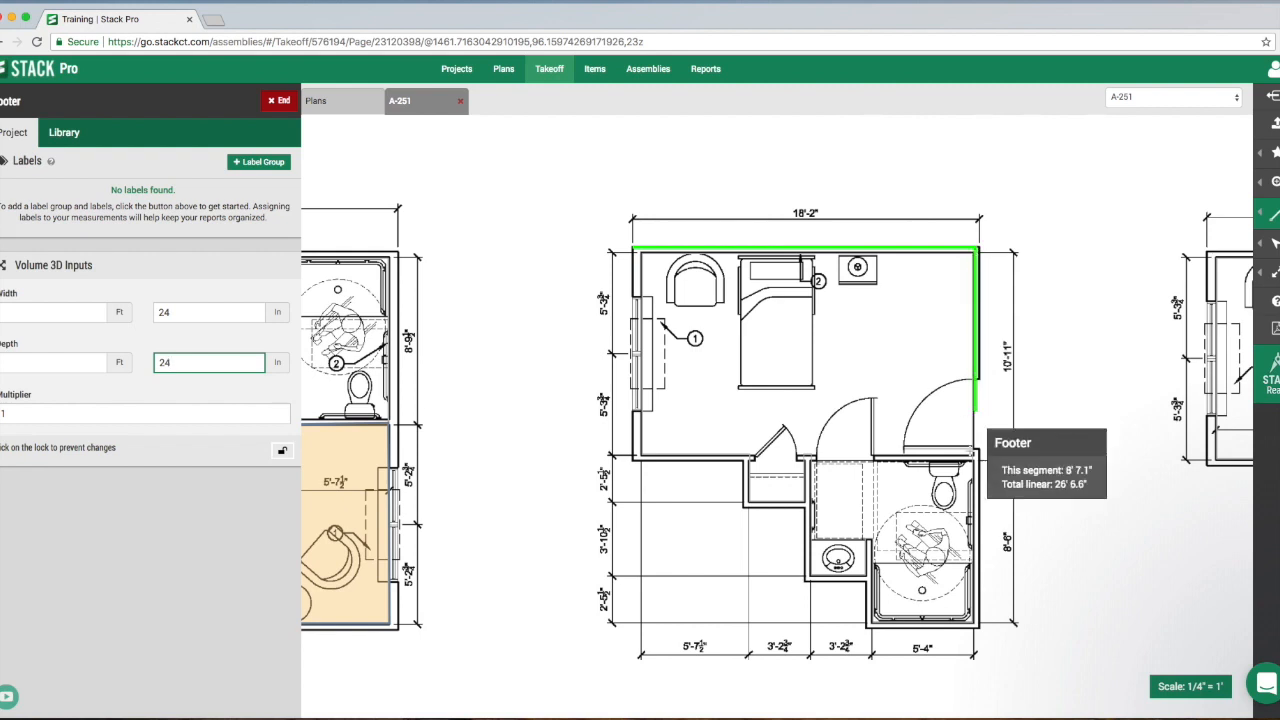
{"action": "left_click", "coordinate": [975, 625]}
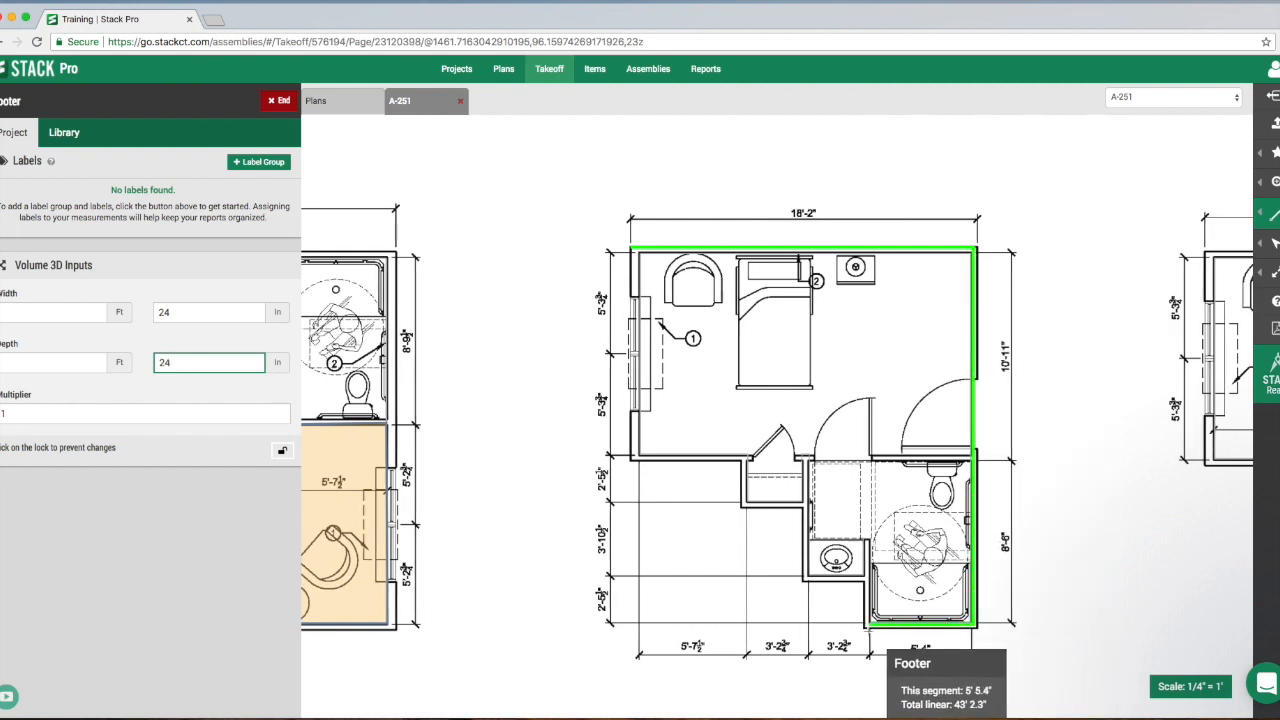
{"action": "left_click", "coordinate": [863, 625]}
{"action": "left_click", "coordinate": [863, 578]}
{"action": "left_click", "coordinate": [801, 584]}
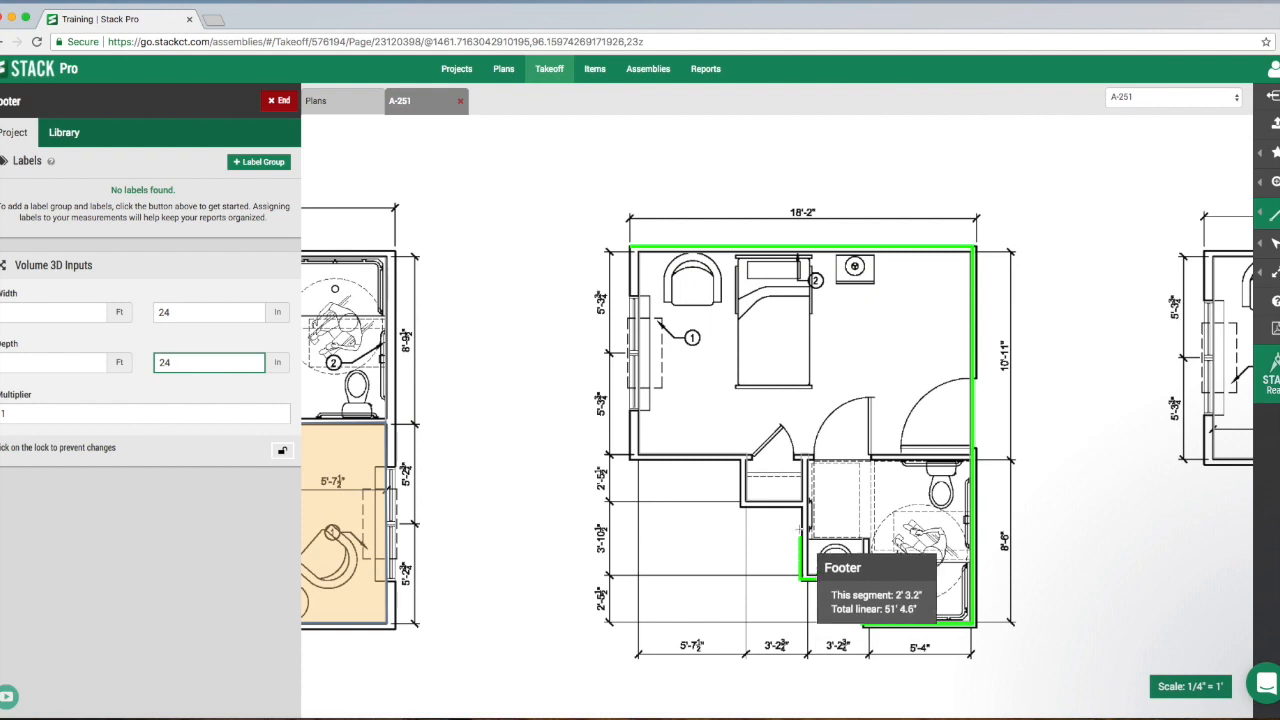
{"action": "left_click", "coordinate": [801, 508]}
{"action": "left_click", "coordinate": [739, 510]}
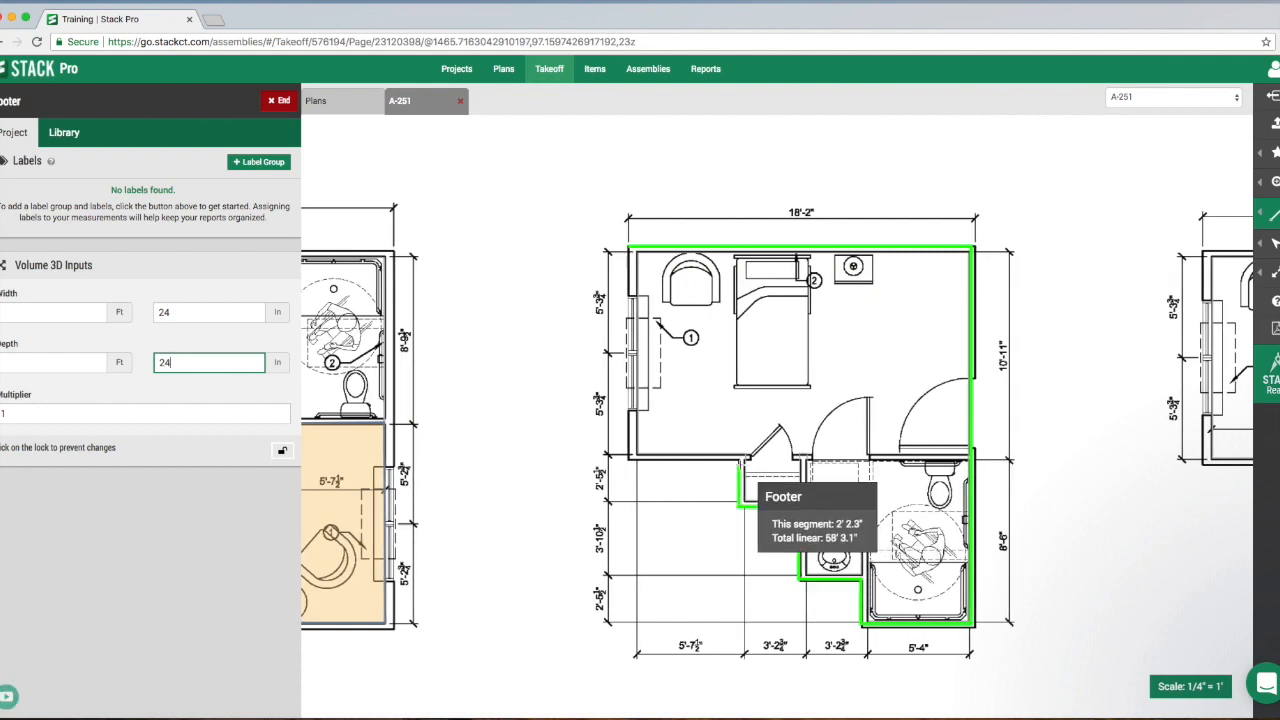
{"action": "left_click", "coordinate": [741, 461]}
{"action": "left_click", "coordinate": [628, 461]}
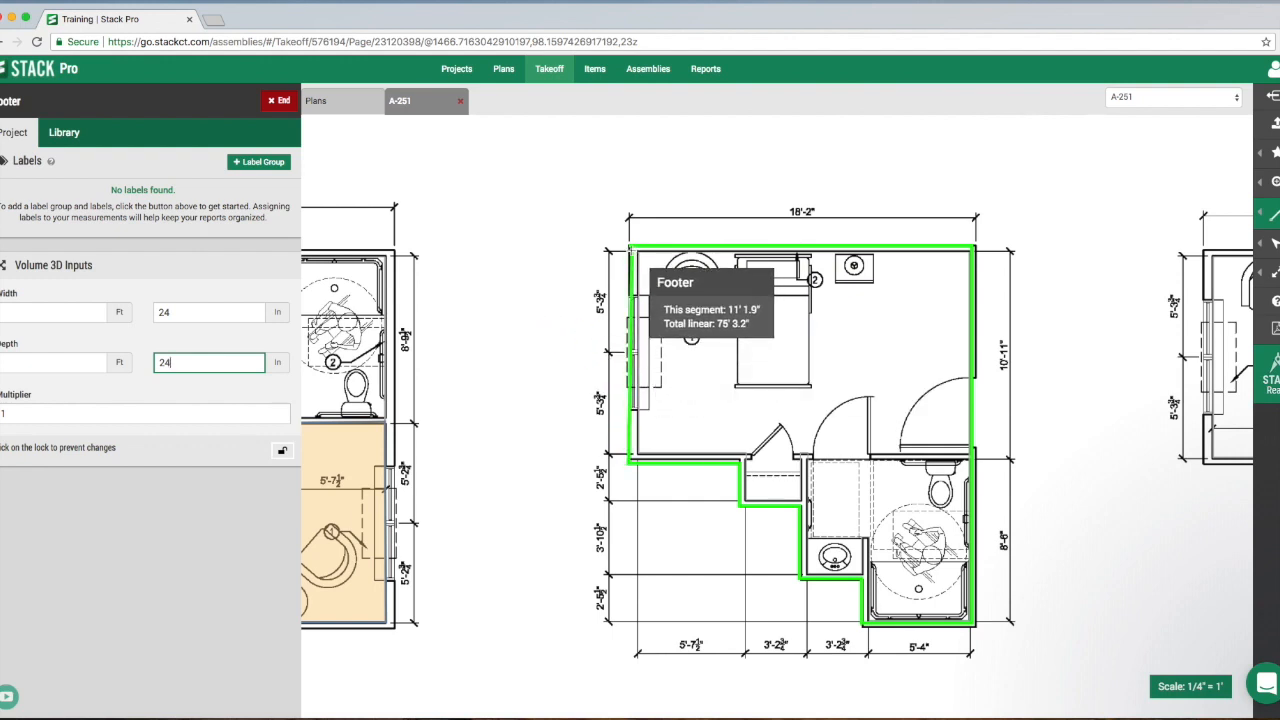
{"action": "double_click", "coordinate": [630, 248]}
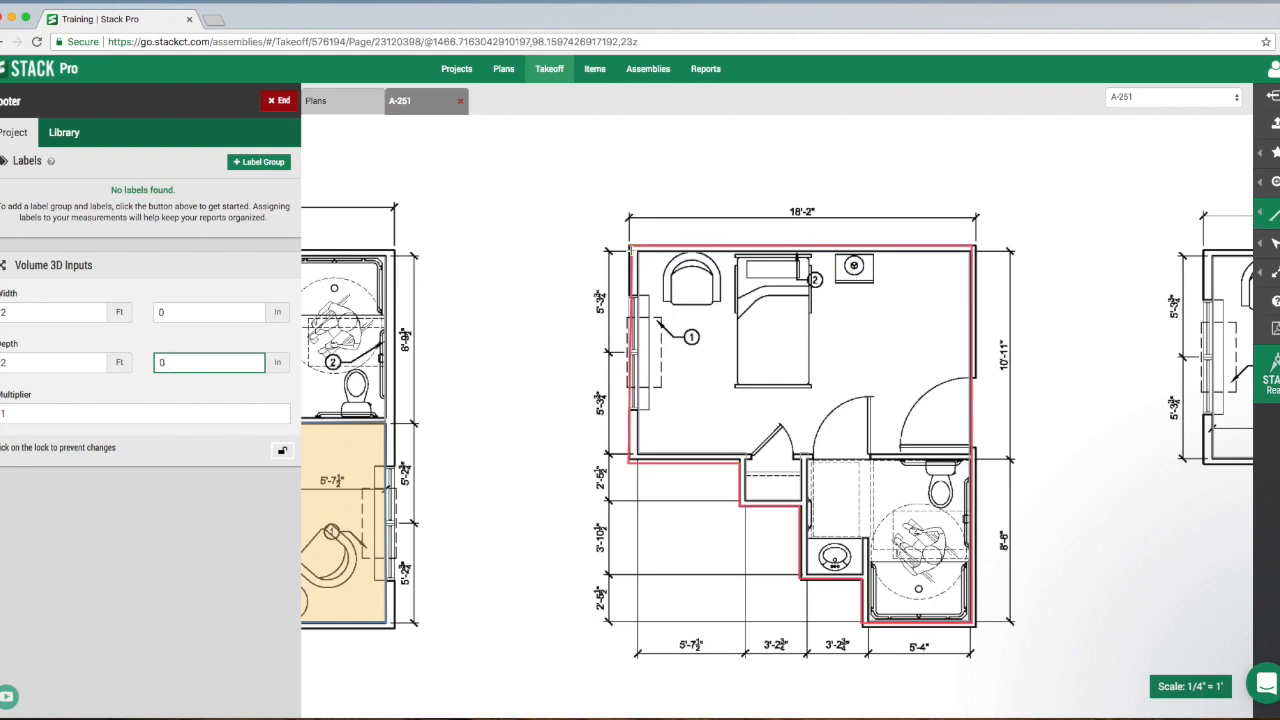
{"action": "left_click_drag", "start_coordinate": [1127, 353], "coordinate": [818, 355]}
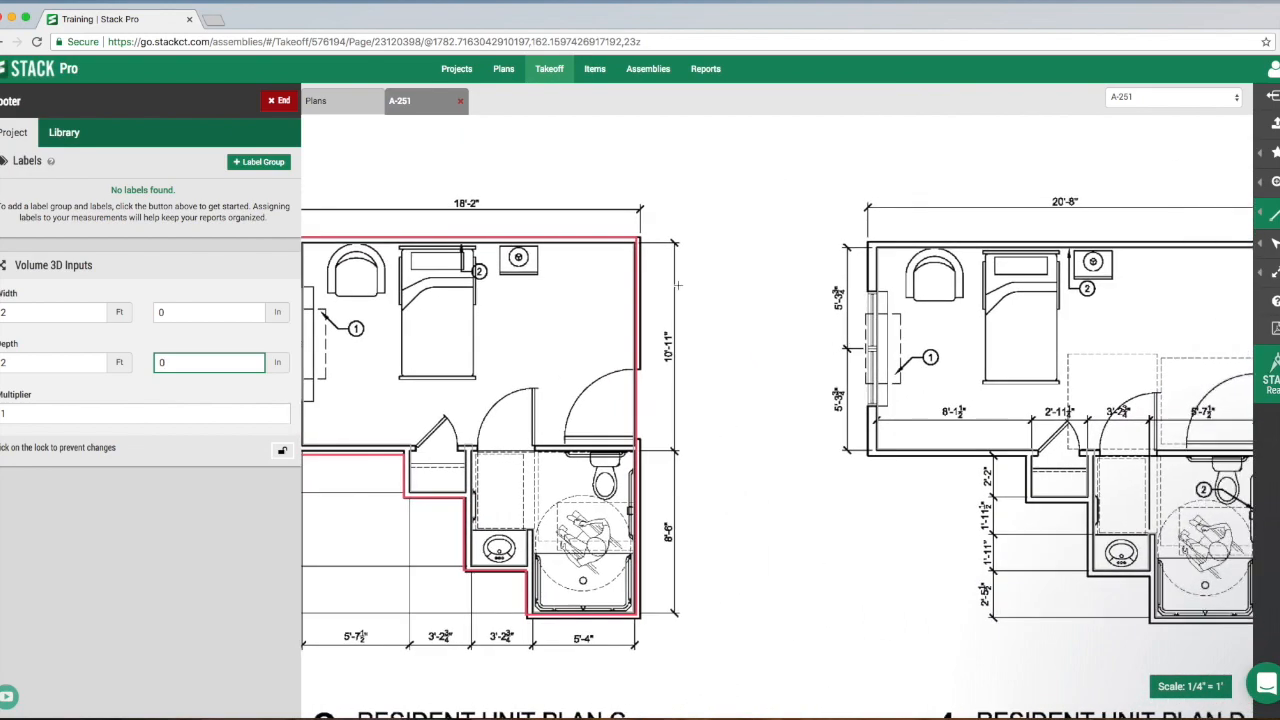
{"action": "left_click", "coordinate": [281, 104]}
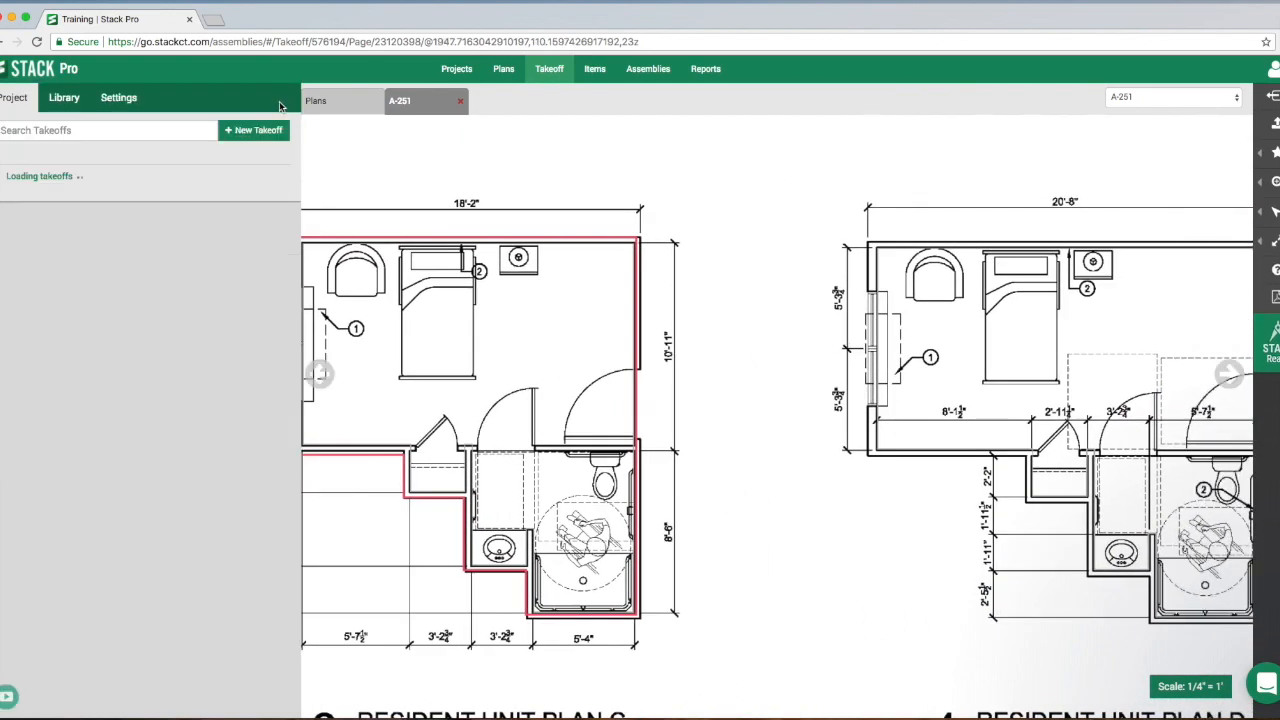
{"action": "scroll", "coordinate": [729, 277], "scroll_direction": "right", "scroll_amount": 5}
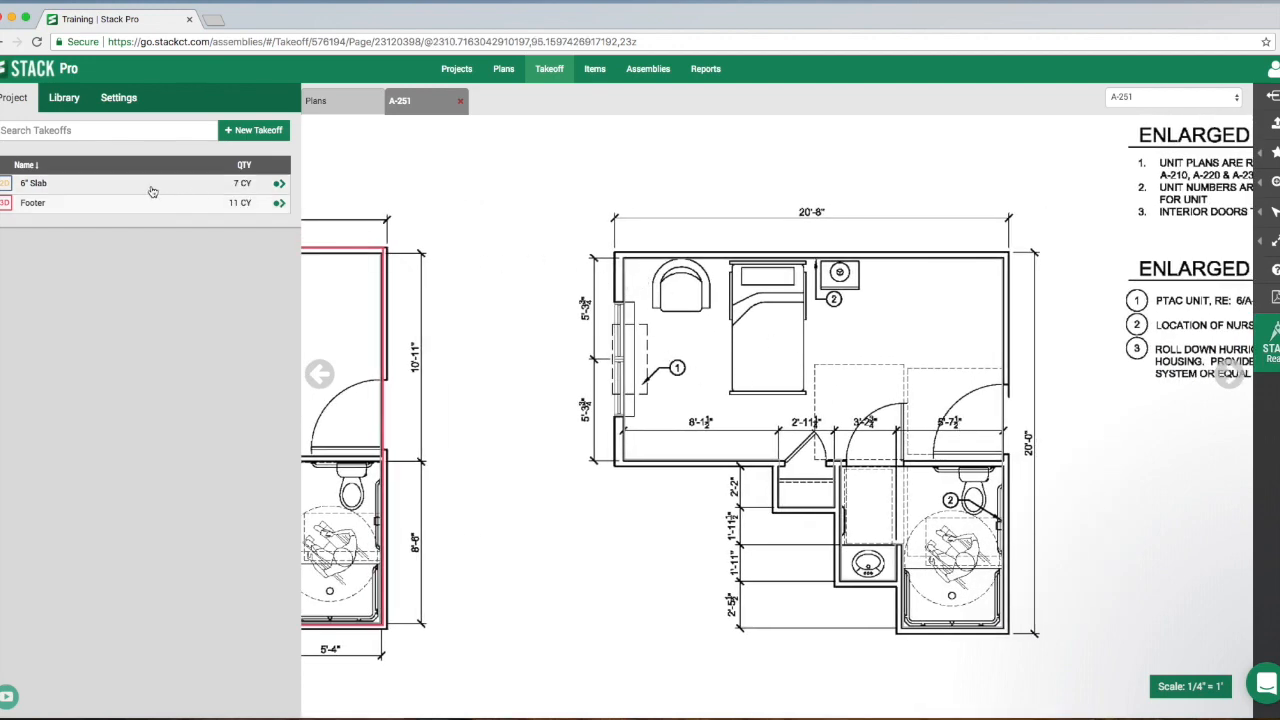
- Add a rectangular 6" Slab measurement over the main room of Resident Unit Plan D, and end the takeoff
{"action": "left_click", "coordinate": [280, 185]}
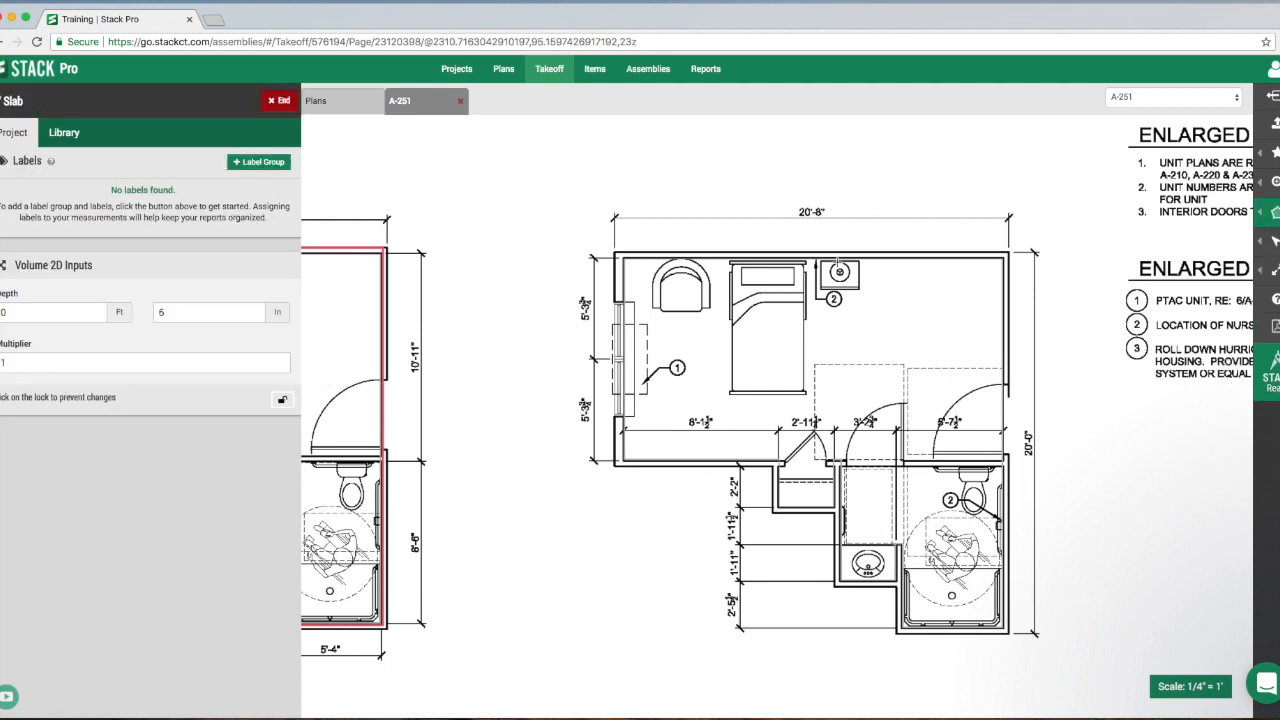
{"action": "mouse_move", "coordinate": [1275, 215]}
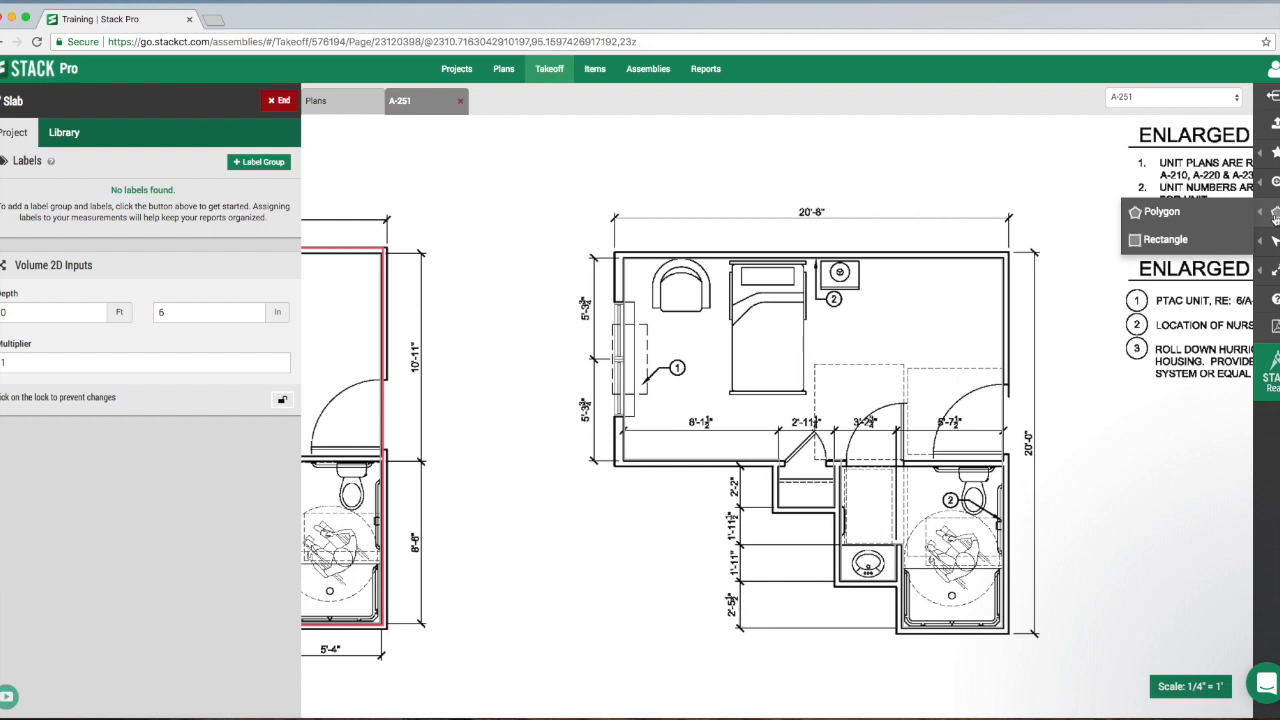
{"action": "left_click", "coordinate": [1166, 241]}
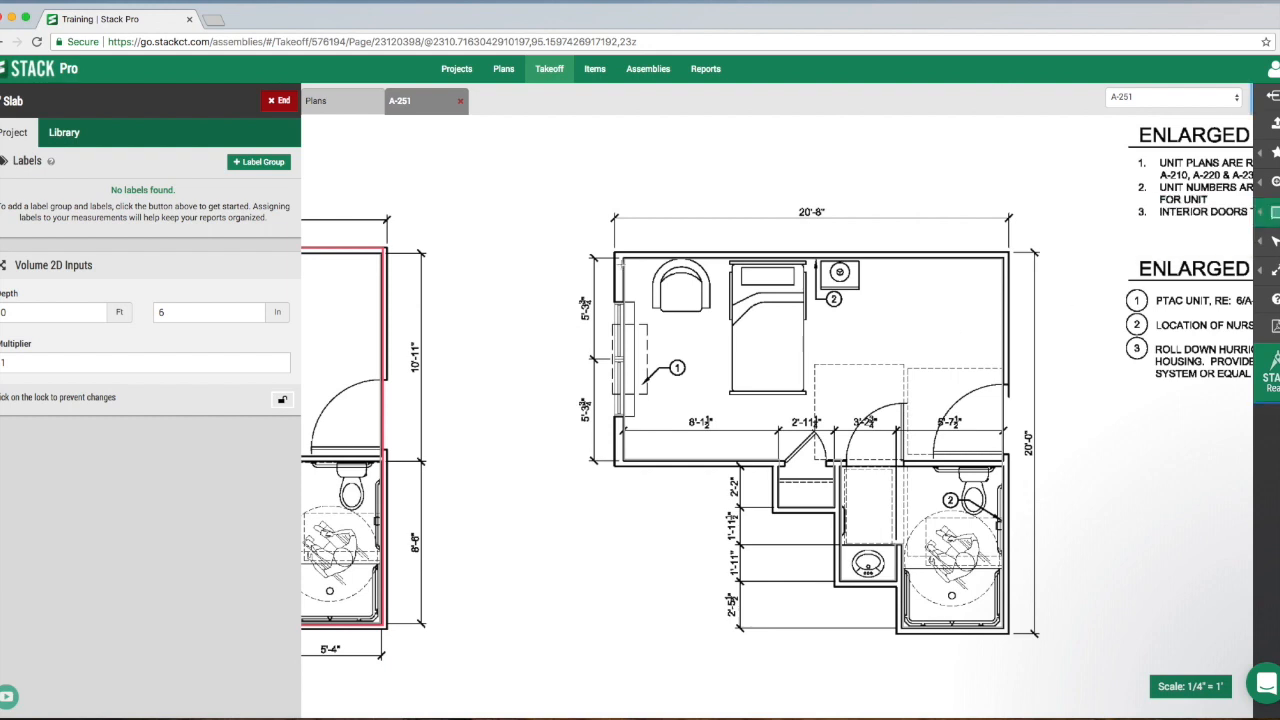
{"action": "left_click", "coordinate": [623, 259]}
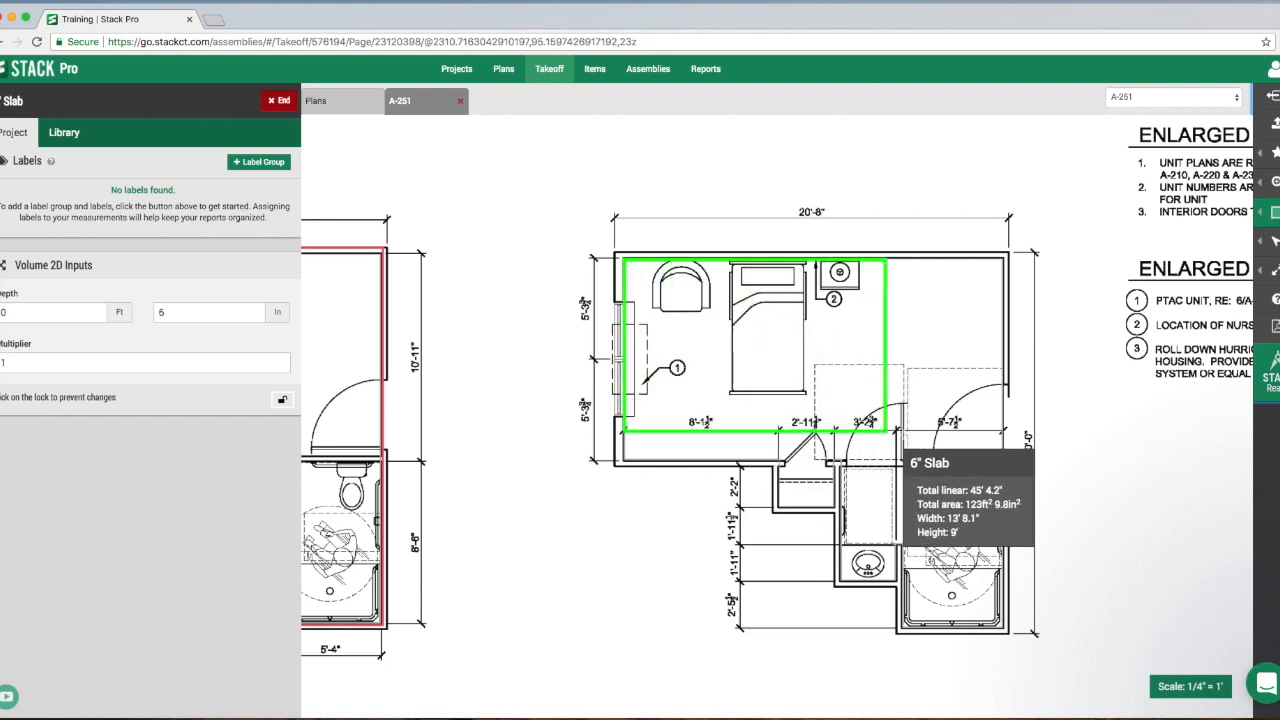
{"action": "left_click", "coordinate": [1007, 462]}
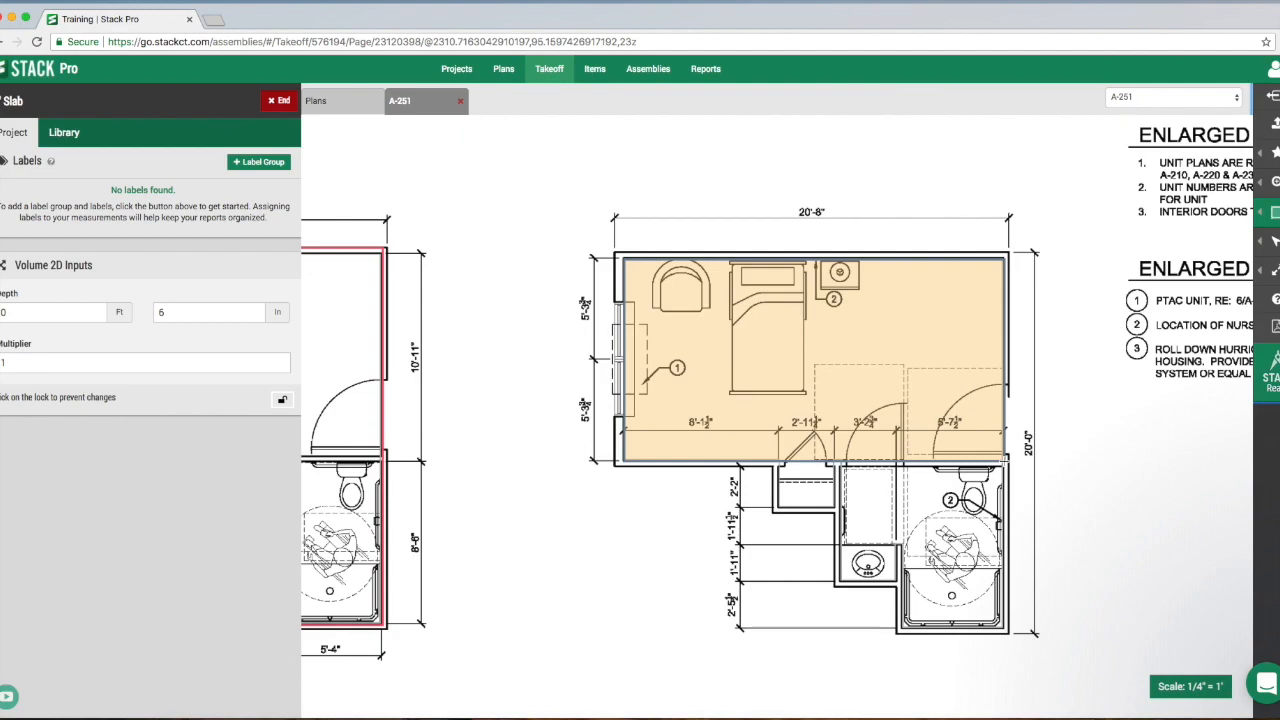
{"action": "scroll", "coordinate": [1059, 408], "scroll_direction": "down", "scroll_amount": 10}
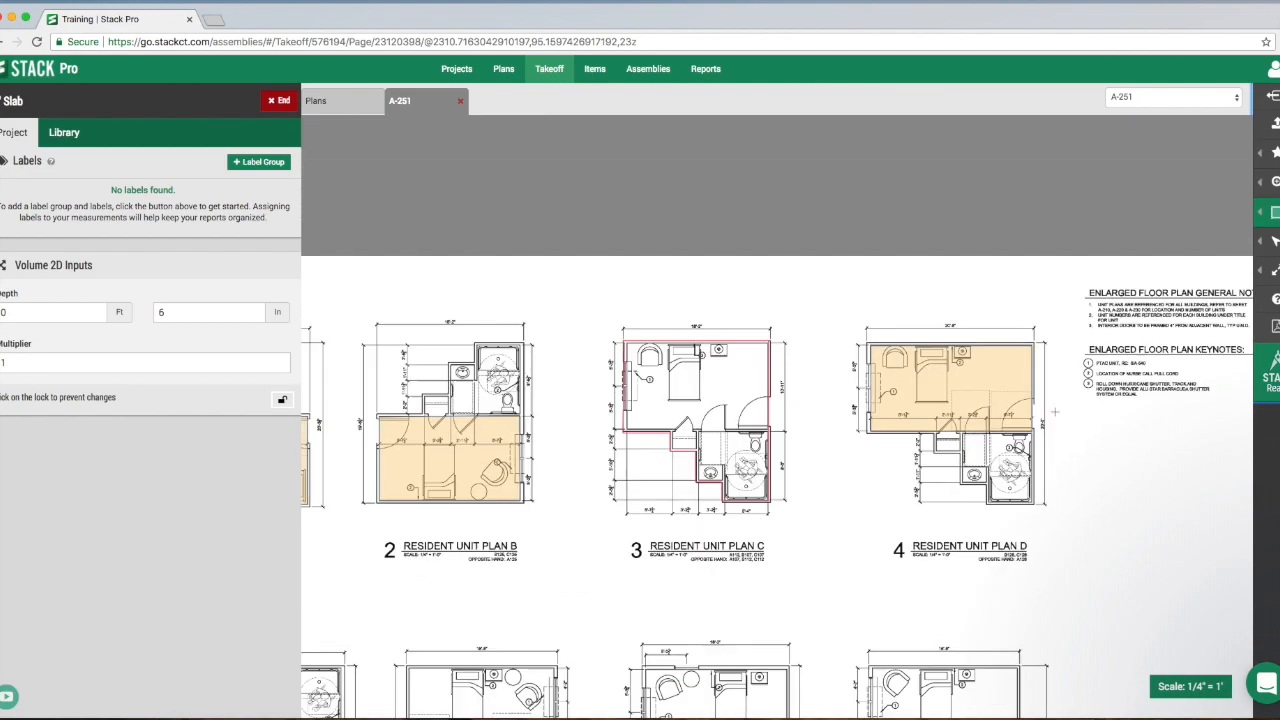
{"action": "scroll", "coordinate": [939, 434], "scroll_direction": "up", "scroll_amount": 8}
{"action": "left_click_drag", "start_coordinate": [911, 424], "coordinate": [947, 480]}
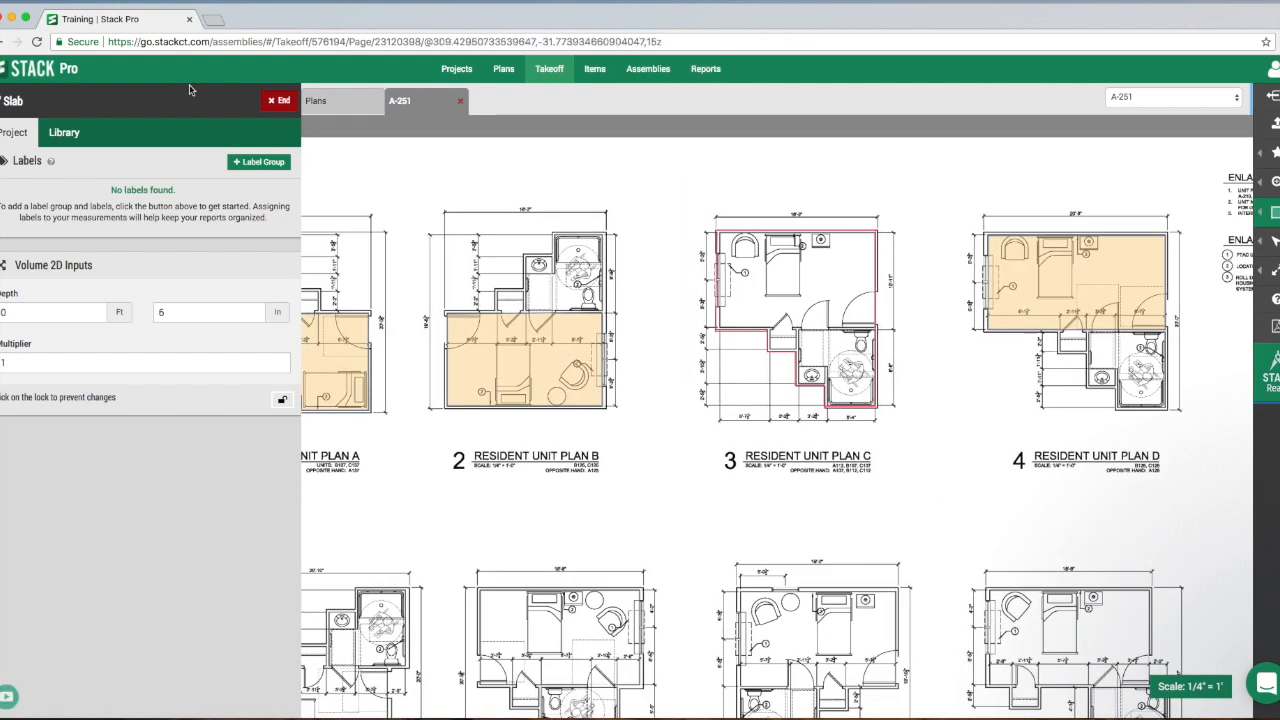
{"action": "left_click", "coordinate": [272, 104]}
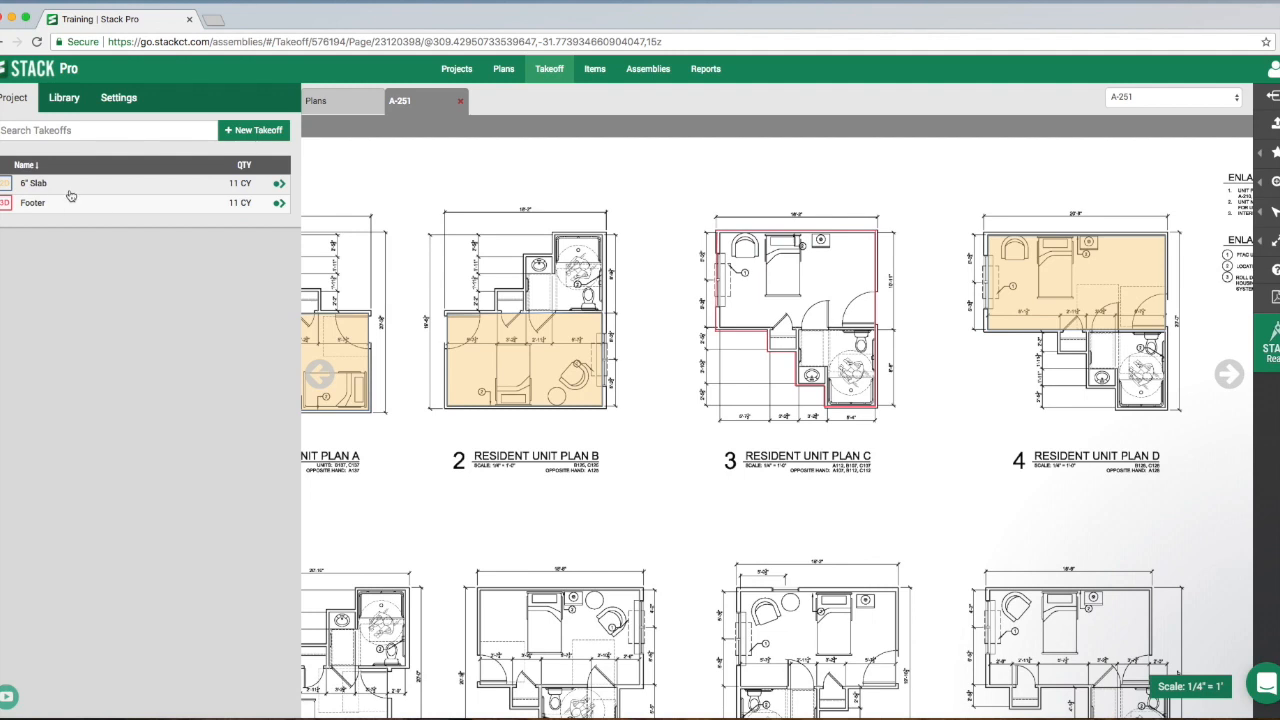
- Review the 6" Slab and Footer quantities in the Takeoff Summary Report and return to the takeoff
{"action": "left_click", "coordinate": [706, 69]}
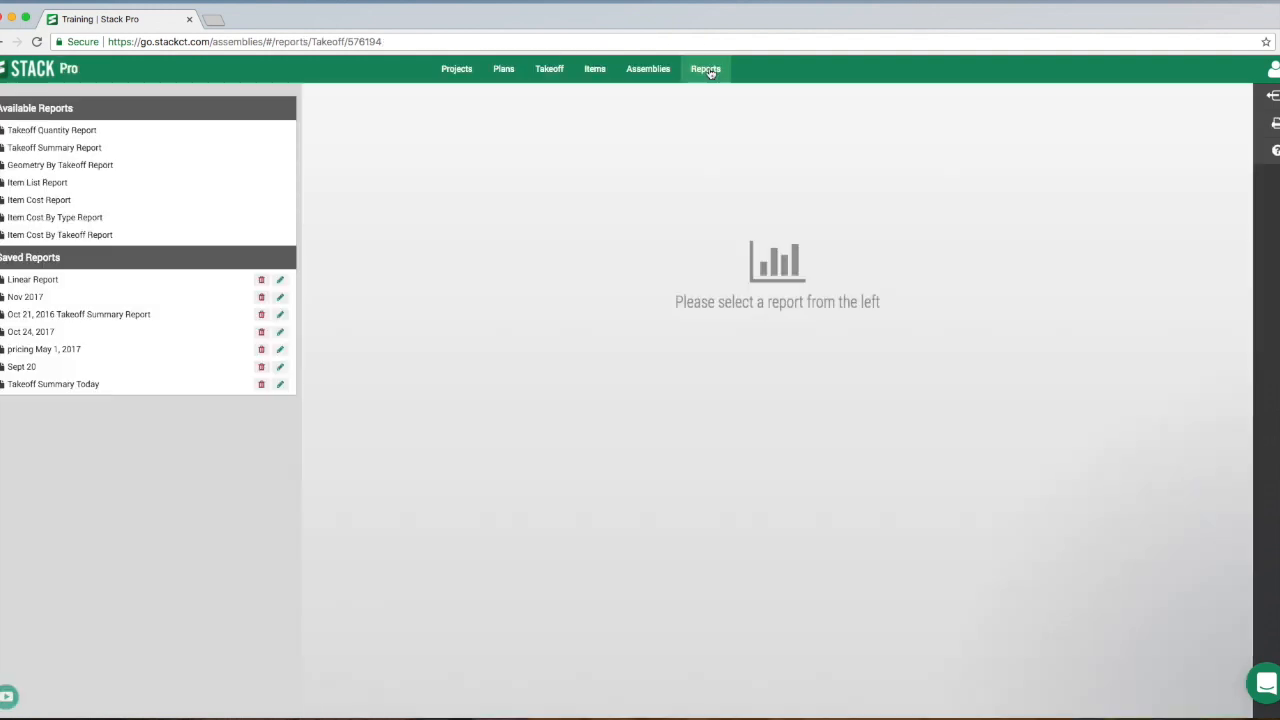
{"action": "left_click", "coordinate": [75, 149]}
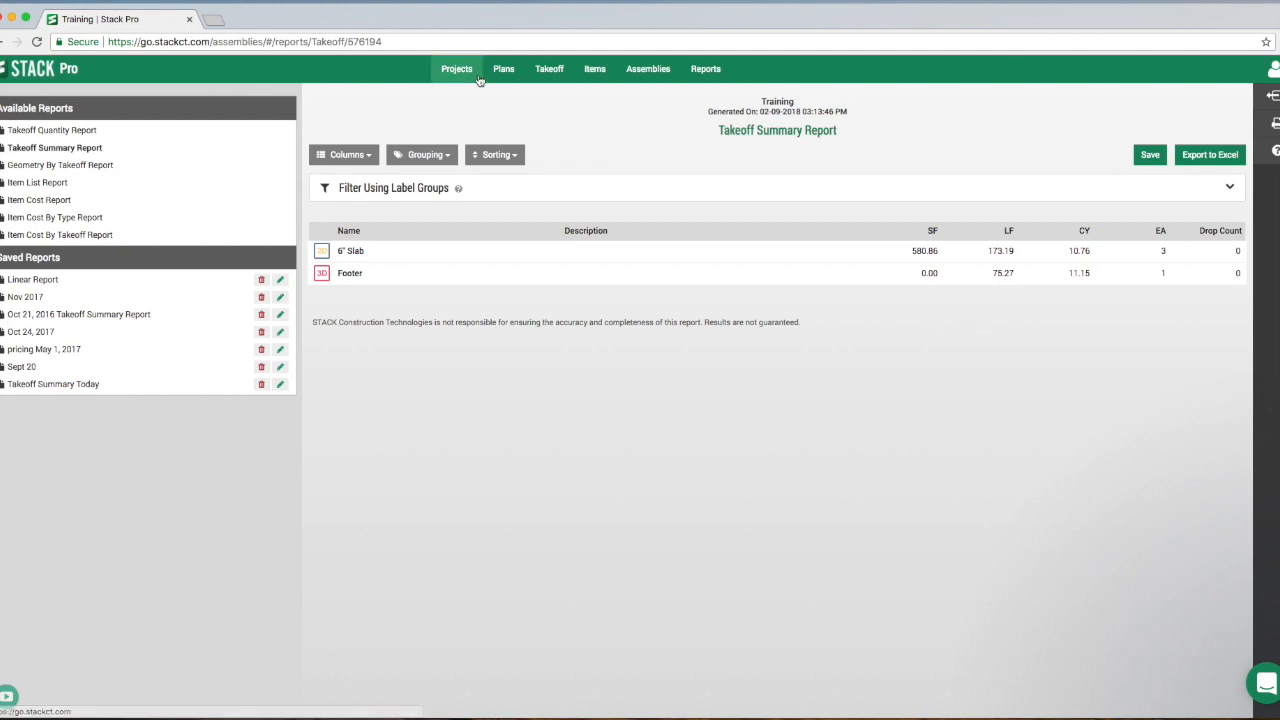
{"action": "left_click", "coordinate": [550, 72]}
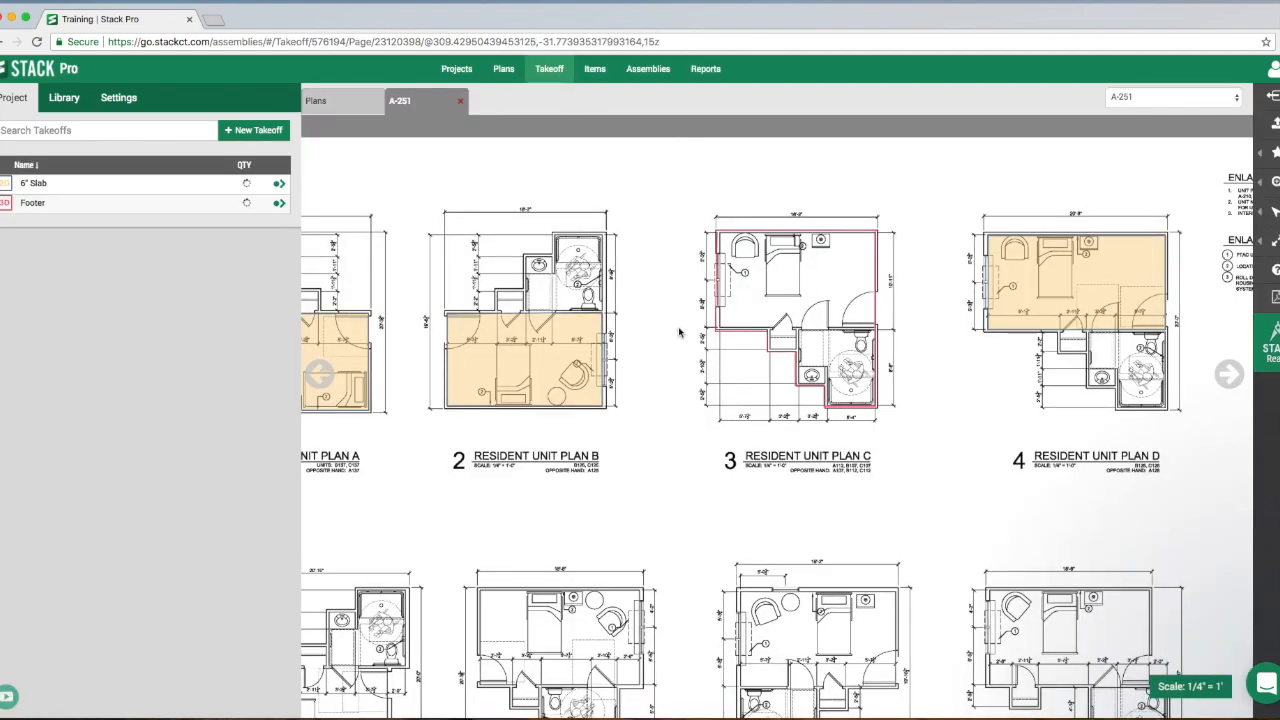
- Set up a new takeoff named Standard Brick with the Surface Area measurement type for Resident Unit Plan E
{"action": "left_click_drag", "start_coordinate": [731, 357], "coordinate": [787, 244]}
{"action": "left_click_drag", "start_coordinate": [609, 411], "coordinate": [753, 246]}
{"action": "scroll", "coordinate": [663, 320], "scroll_direction": "up", "scroll_amount": 5}
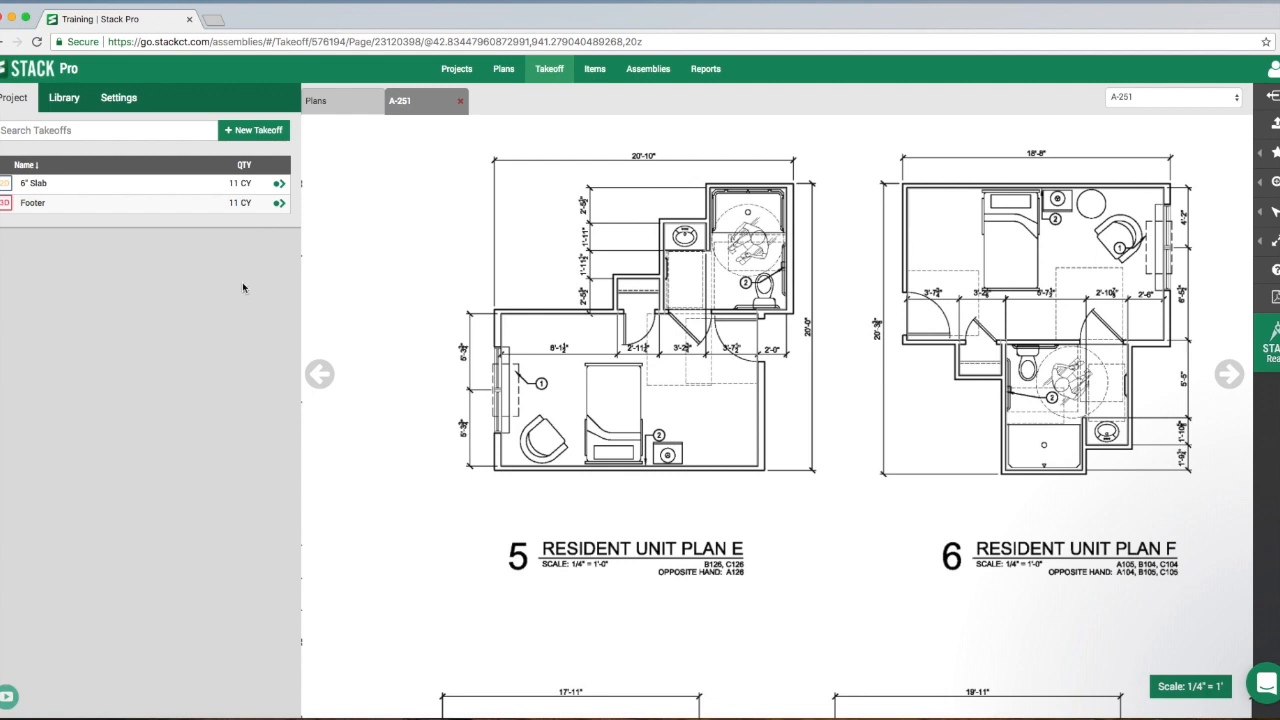
{"action": "left_click", "coordinate": [253, 131]}
{"action": "left_click", "coordinate": [82, 157]}
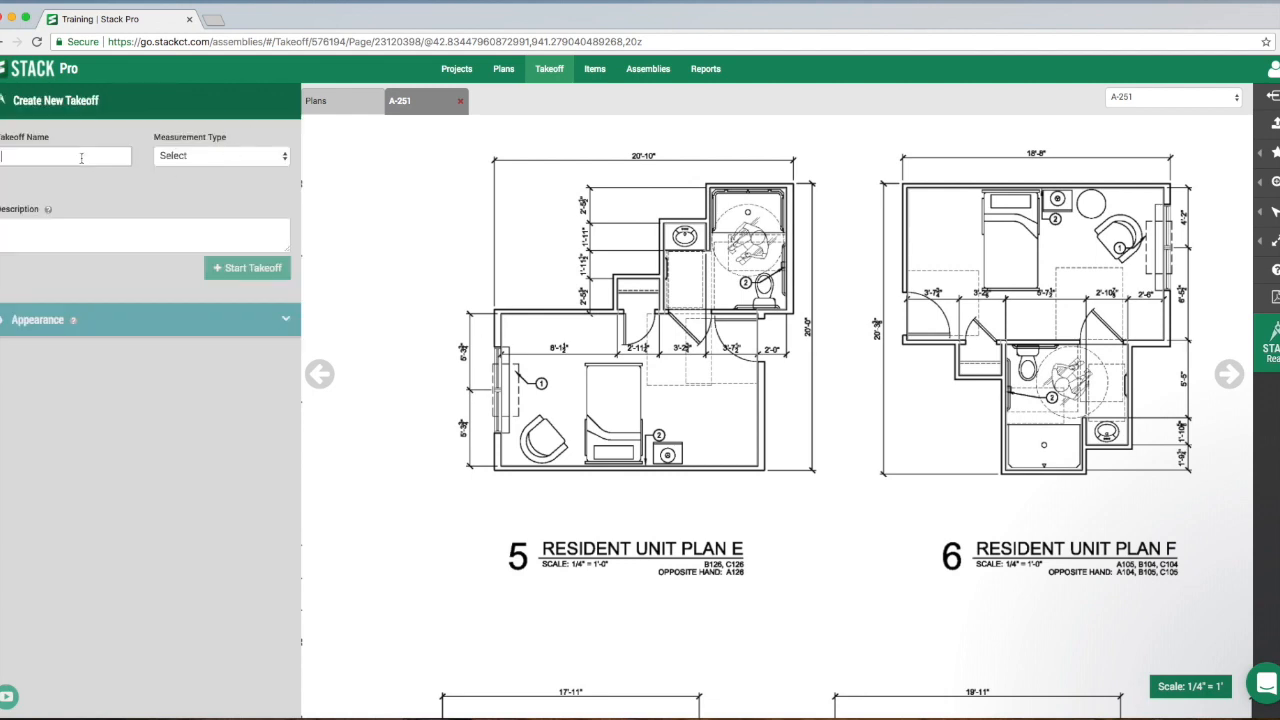
{"action": "type", "text": "Standard Brick"}
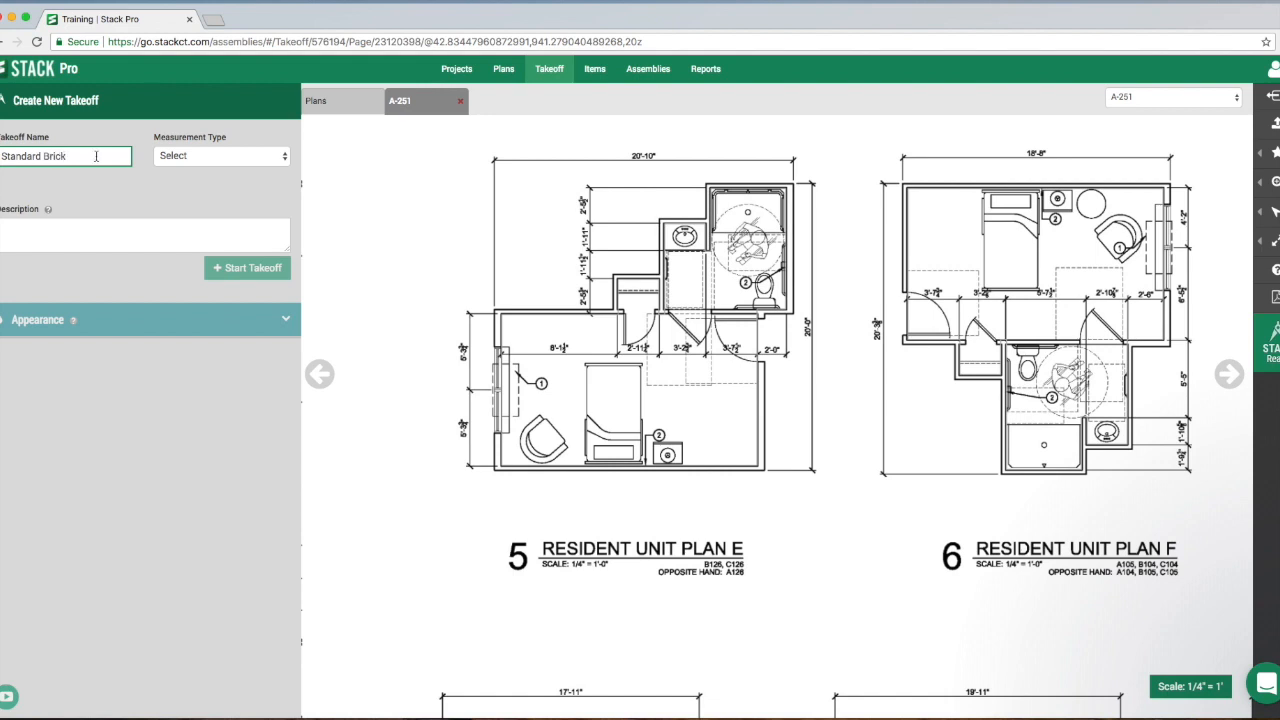
{"action": "left_click", "coordinate": [185, 157]}
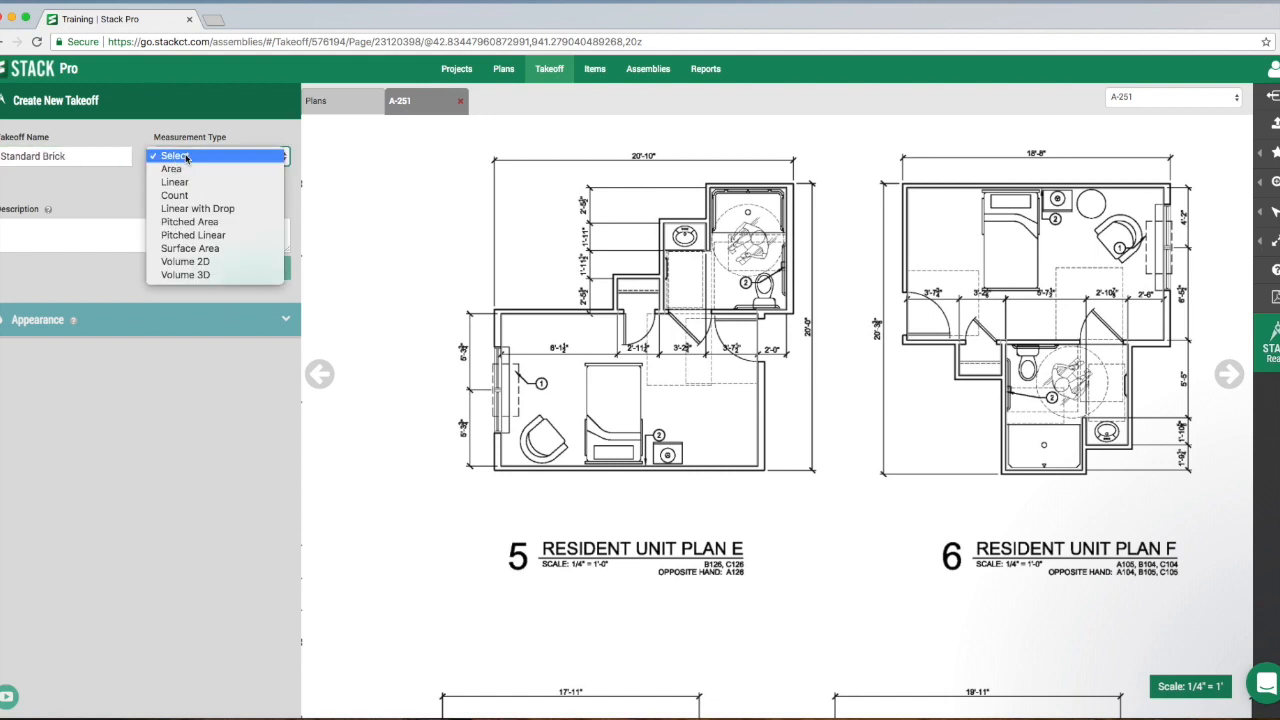
{"action": "left_click", "coordinate": [211, 250]}
{"action": "left_click", "coordinate": [82, 253]}
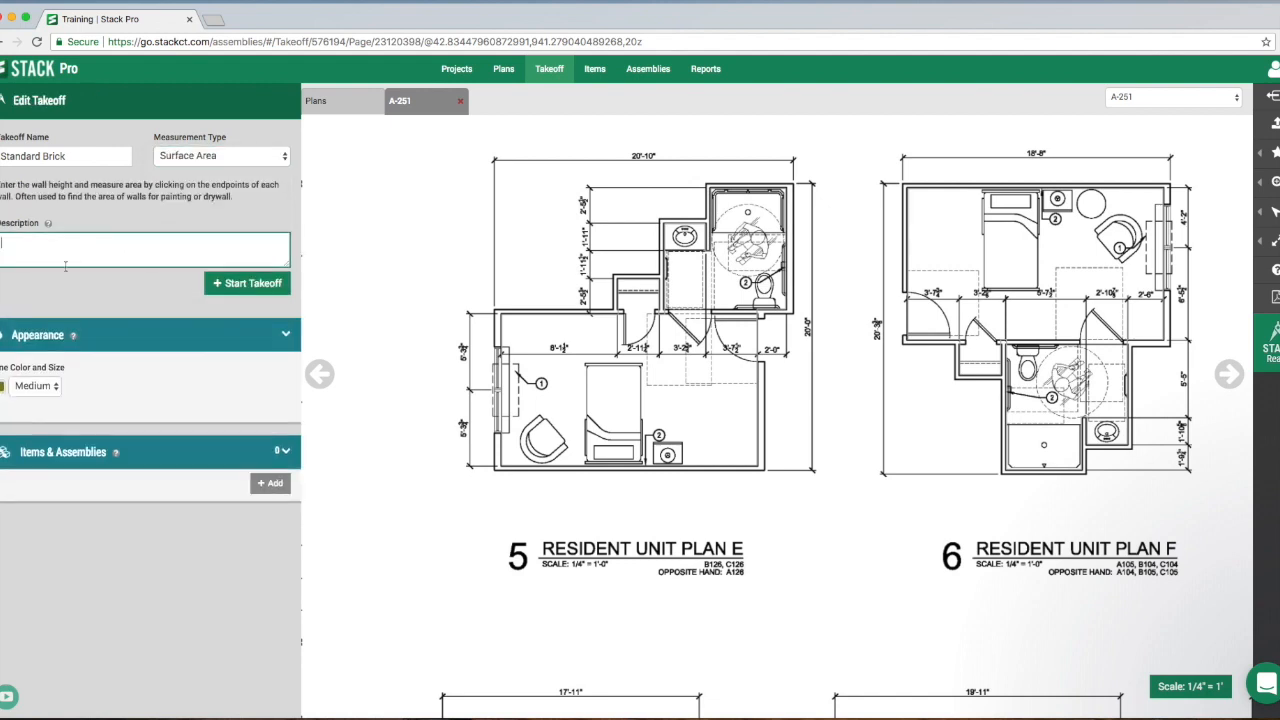
- Start the Standard Brick takeoff and set its wall height to 9 ft 6 in
{"action": "left_click", "coordinate": [240, 285]}
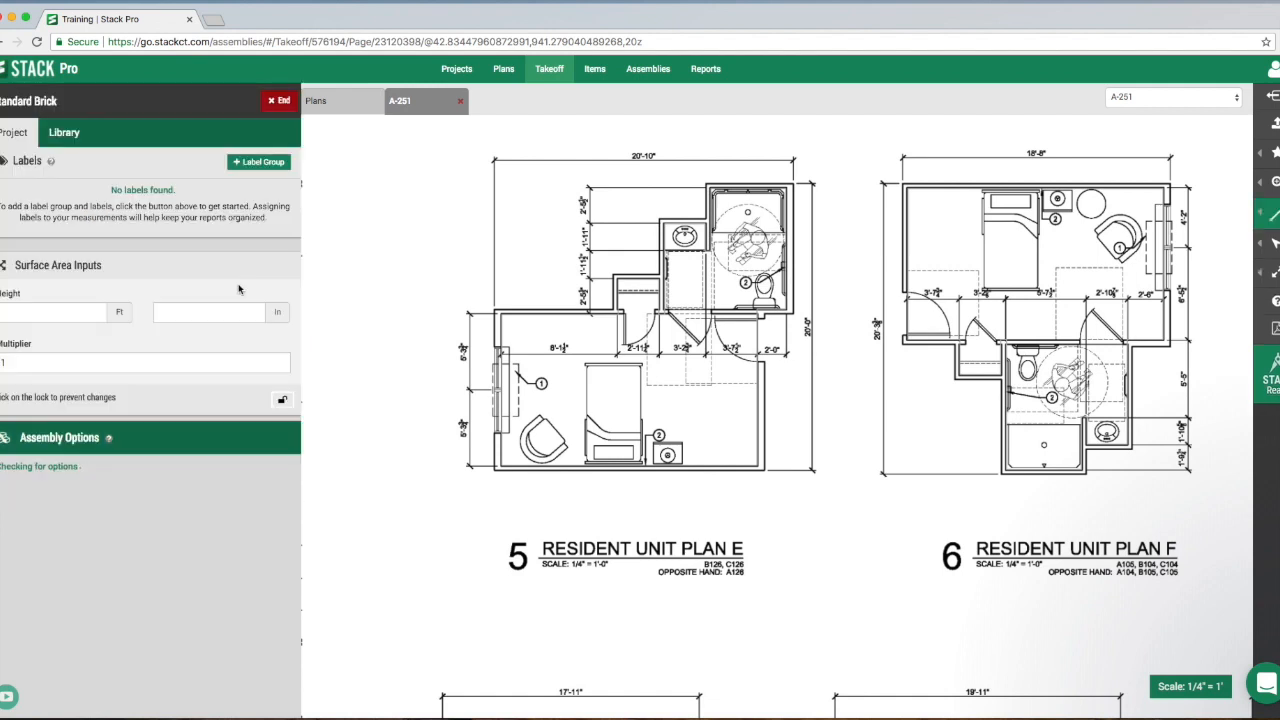
{"action": "left_click", "coordinate": [70, 316]}
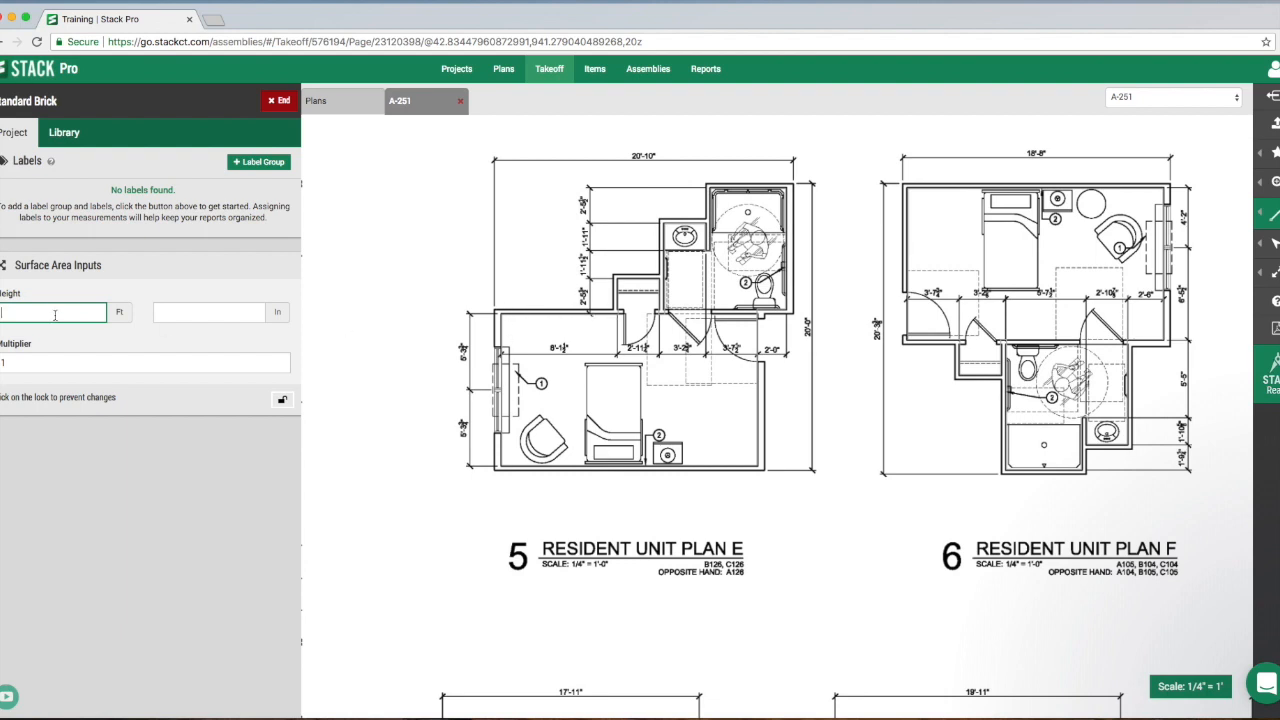
{"action": "left_click", "coordinate": [192, 314]}
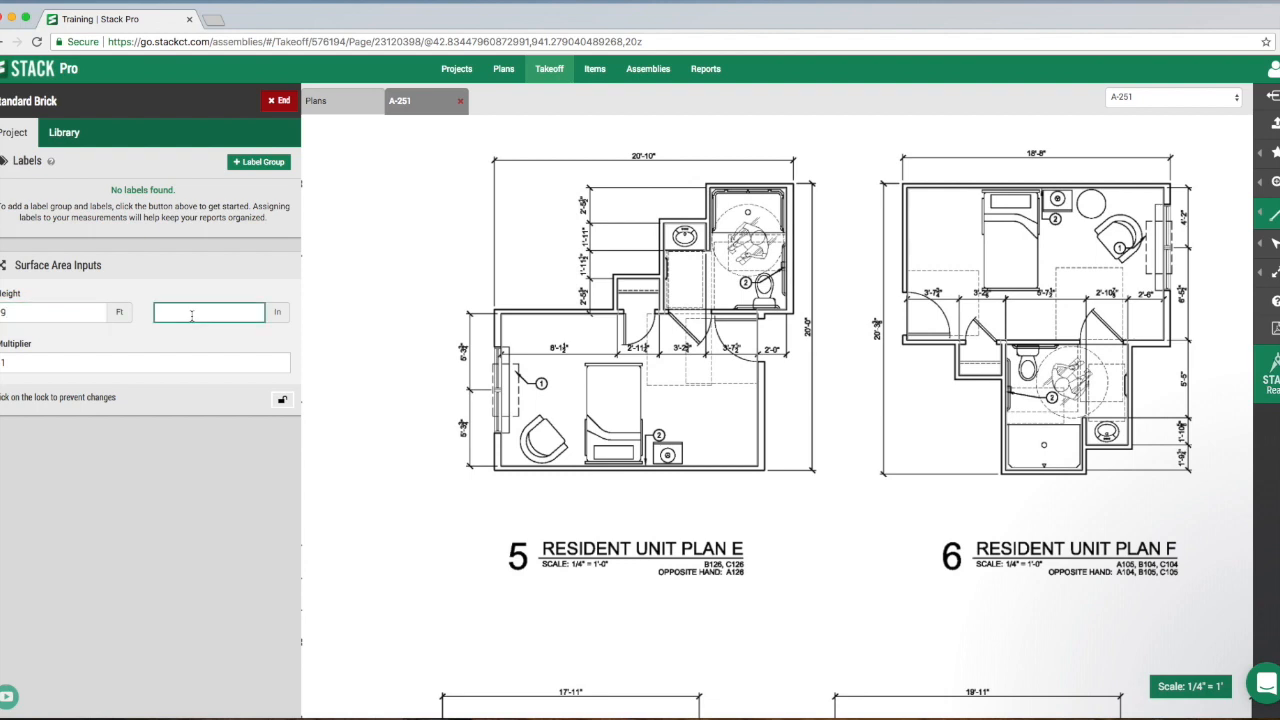
{"action": "type", "text": "6"}
- Trace Standard Brick around the full stepped exterior wall perimeter of Resident Unit Plan E back to its starting corner, and end the takeoff
{"action": "left_click", "coordinate": [495, 312]}
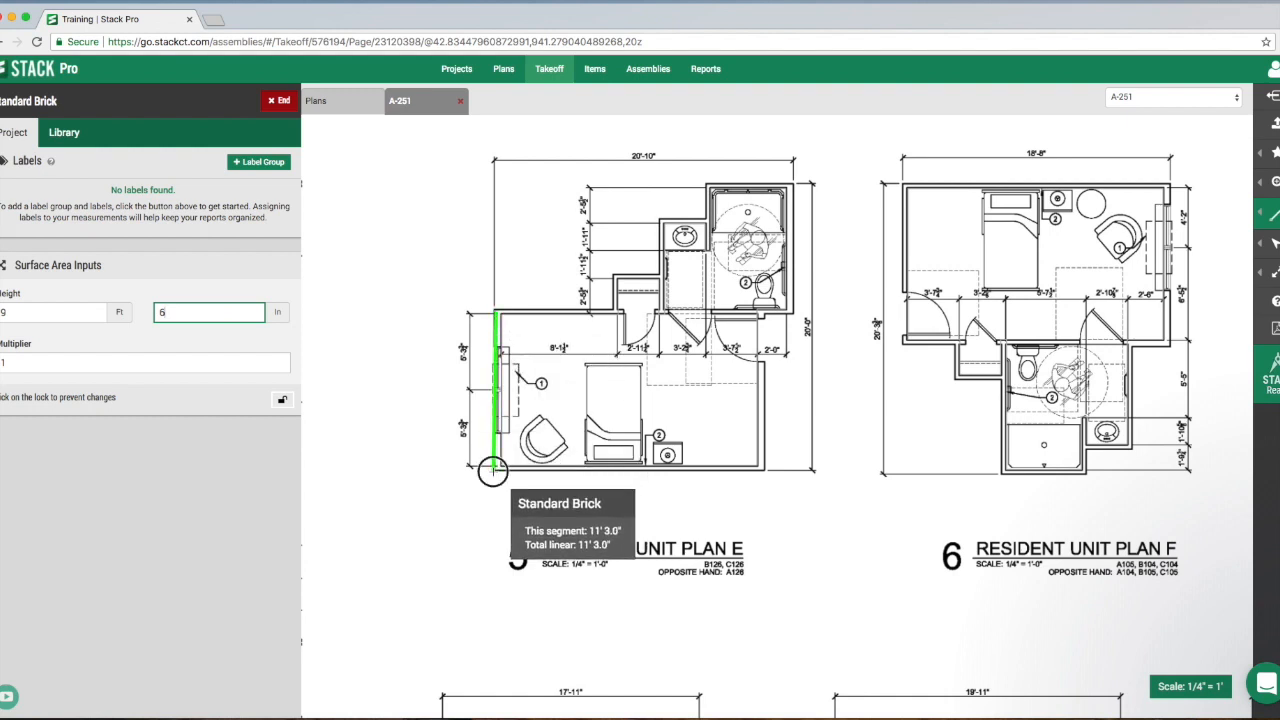
{"action": "left_click", "coordinate": [494, 467]}
{"action": "left_click", "coordinate": [765, 467]}
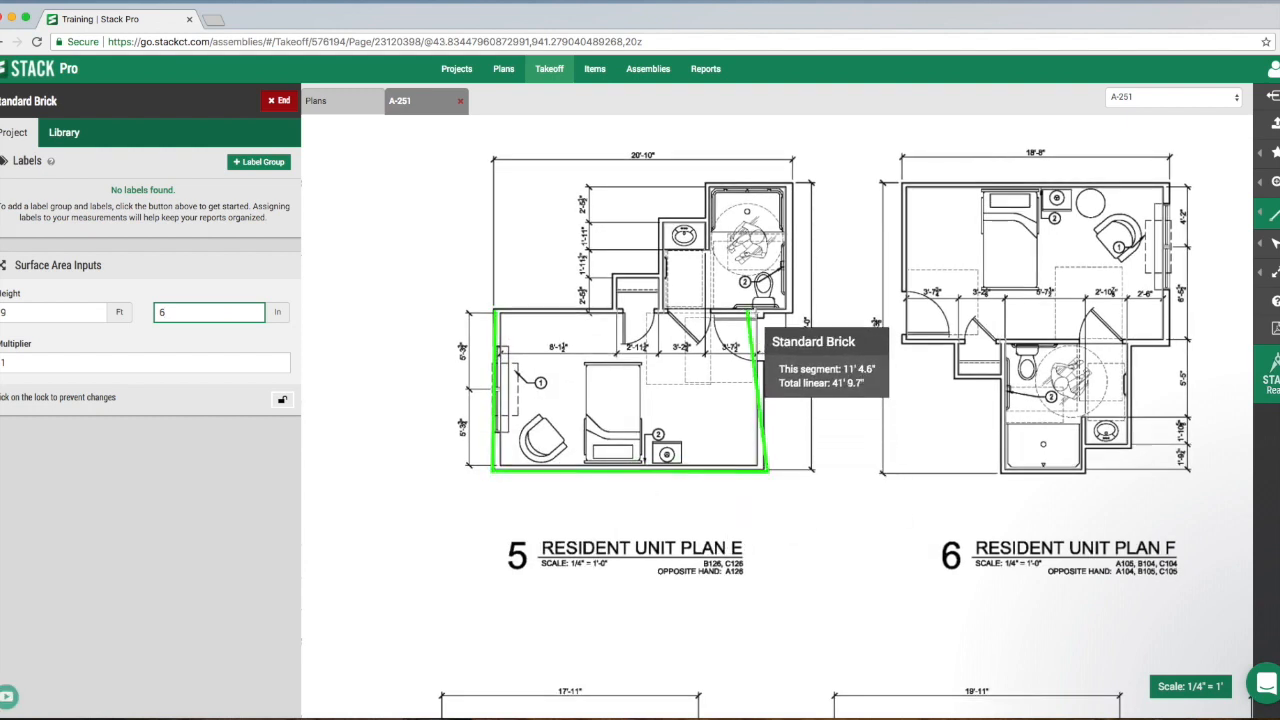
{"action": "left_click", "coordinate": [765, 312]}
{"action": "left_click", "coordinate": [792, 312]}
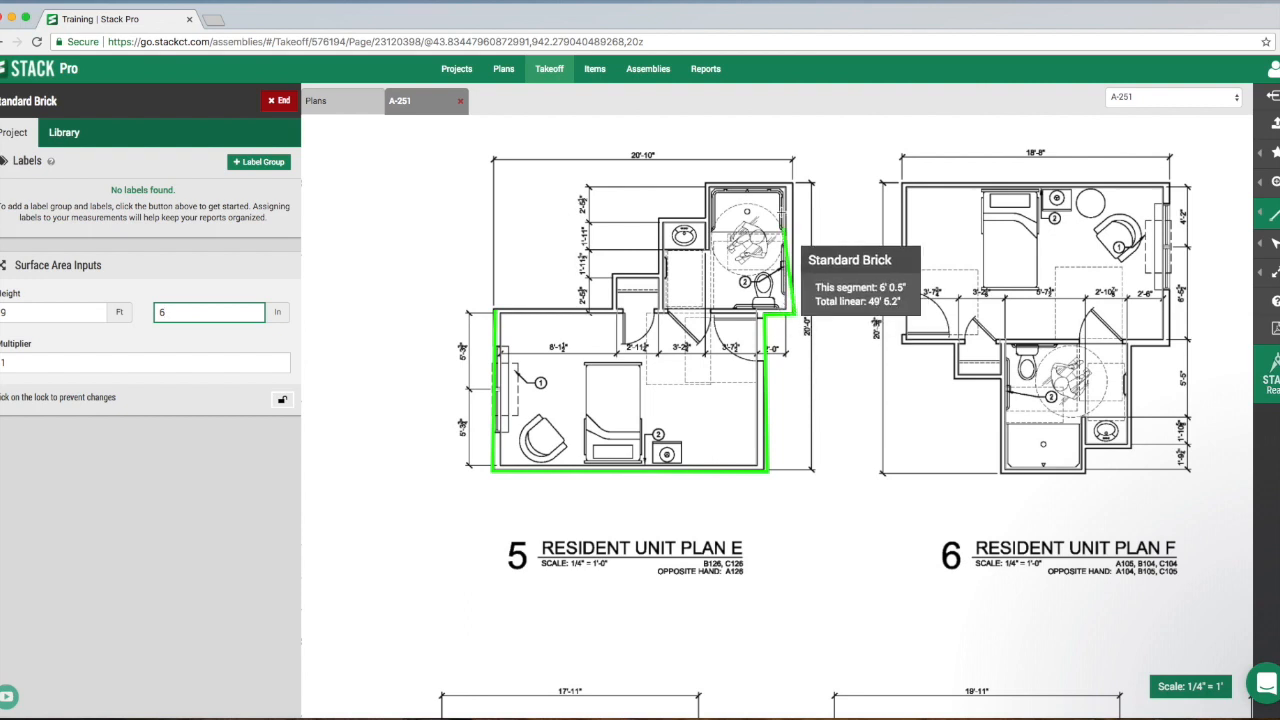
{"action": "left_click", "coordinate": [793, 186]}
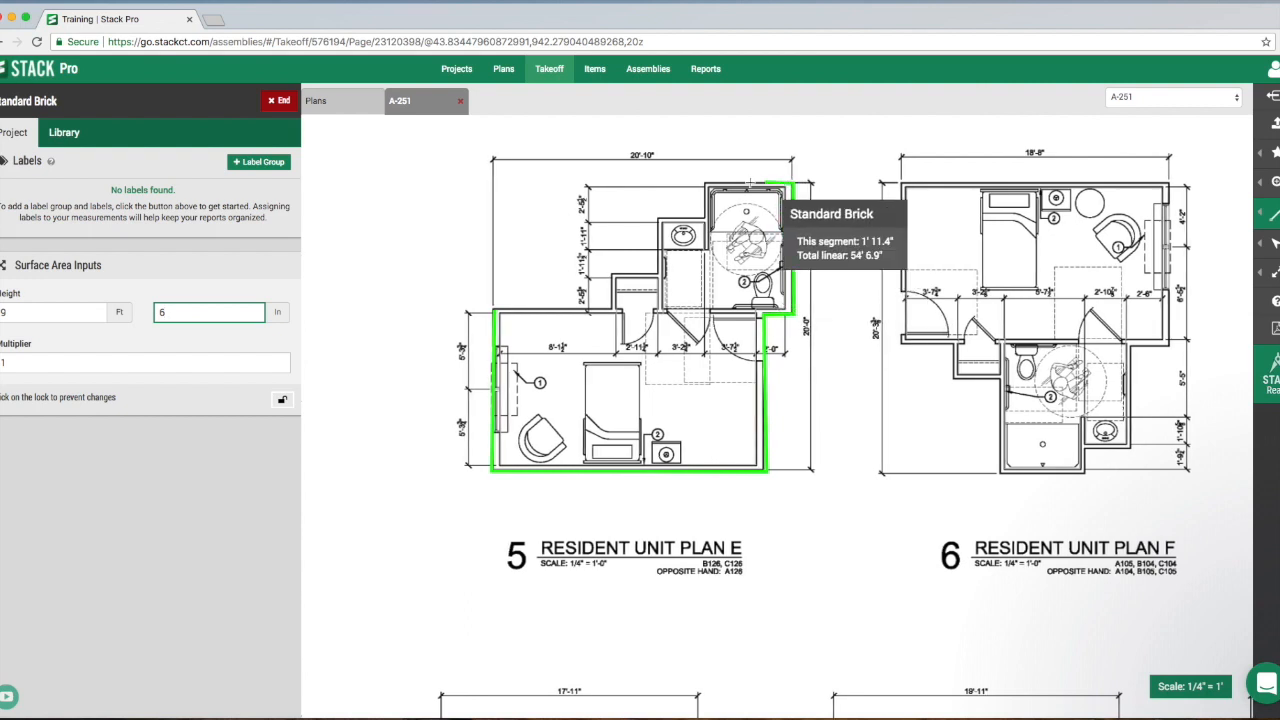
{"action": "left_click", "coordinate": [706, 186]}
{"action": "left_click", "coordinate": [659, 218]}
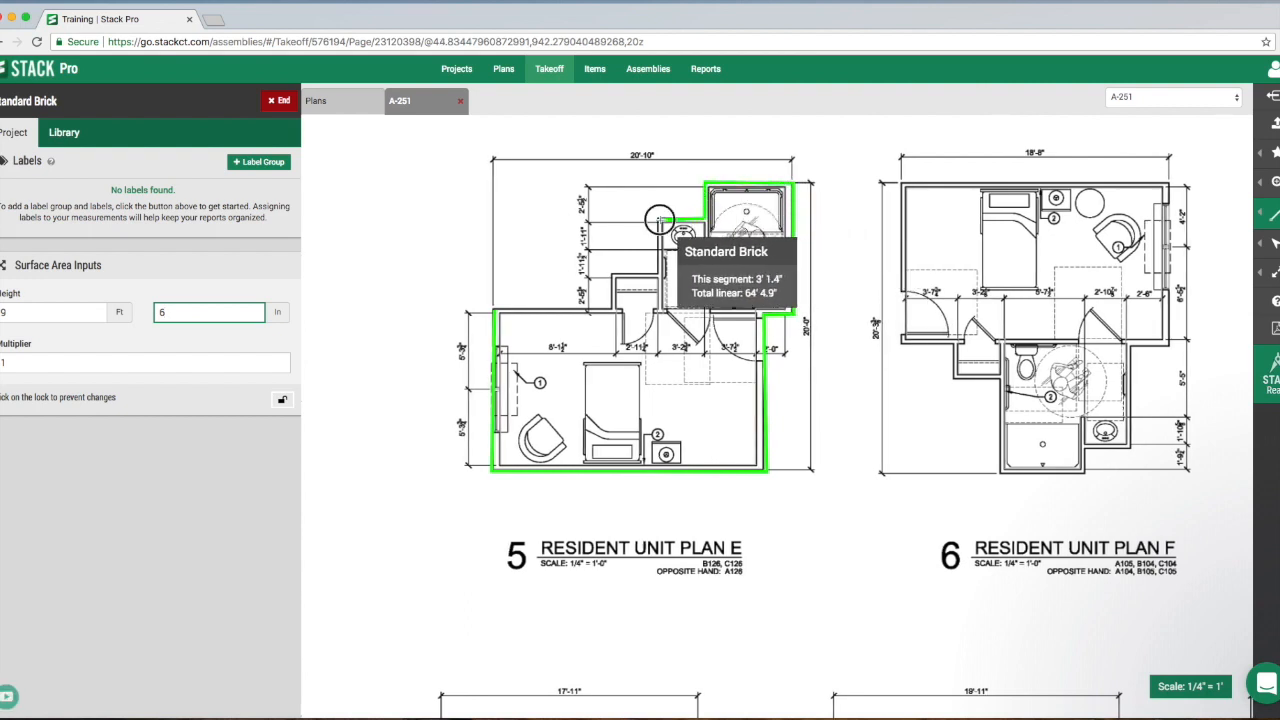
{"action": "left_click", "coordinate": [659, 272]}
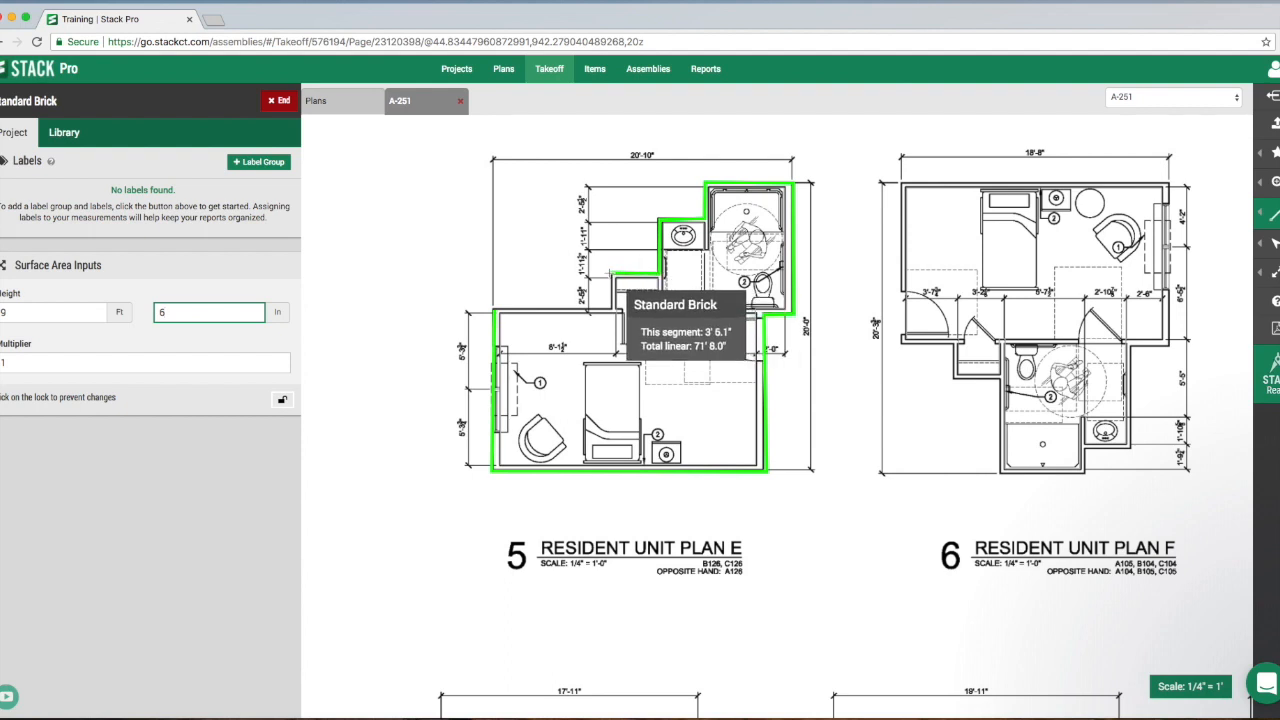
{"action": "left_click", "coordinate": [609, 272]}
{"action": "left_click", "coordinate": [609, 309]}
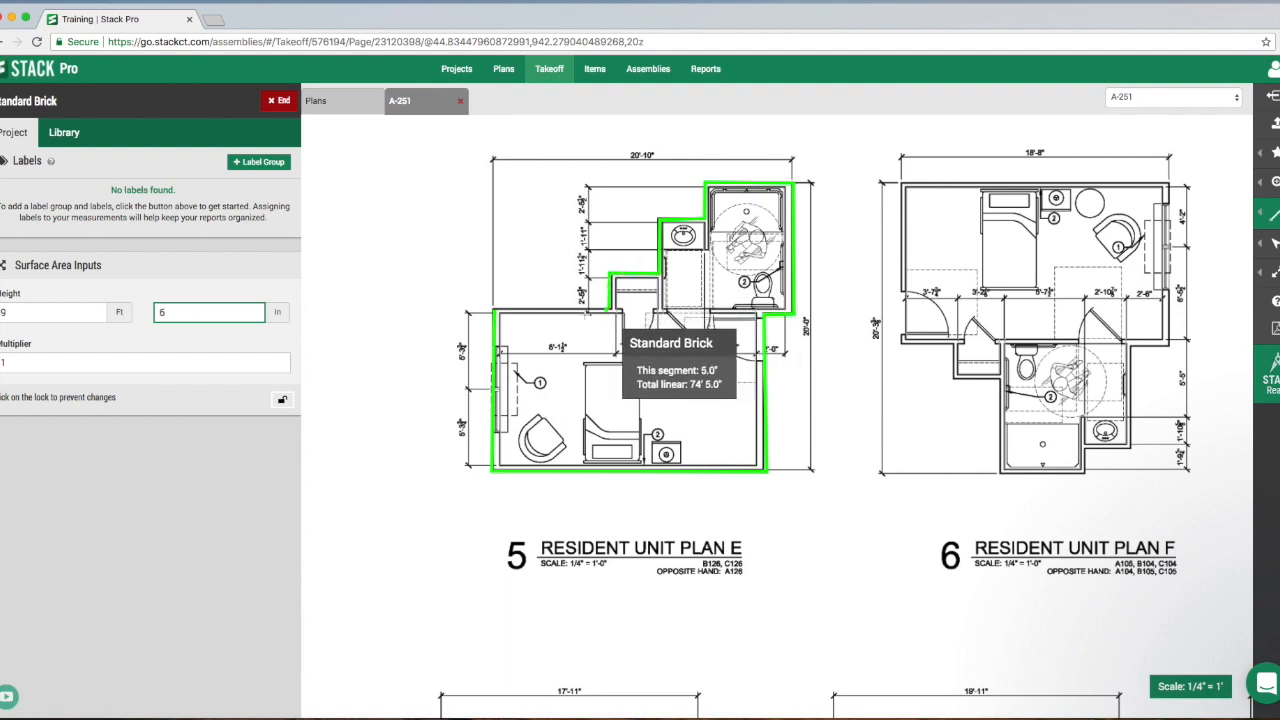
{"action": "left_click", "coordinate": [492, 309]}
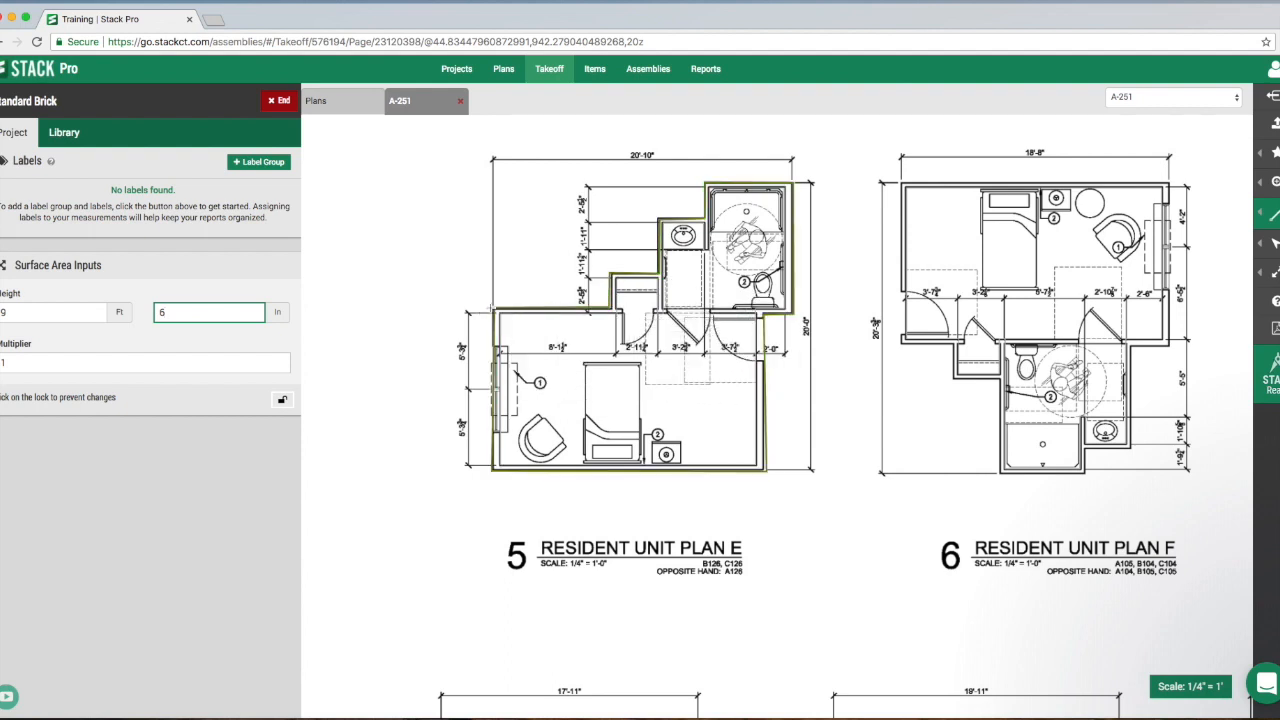
{"action": "left_click", "coordinate": [280, 101]}
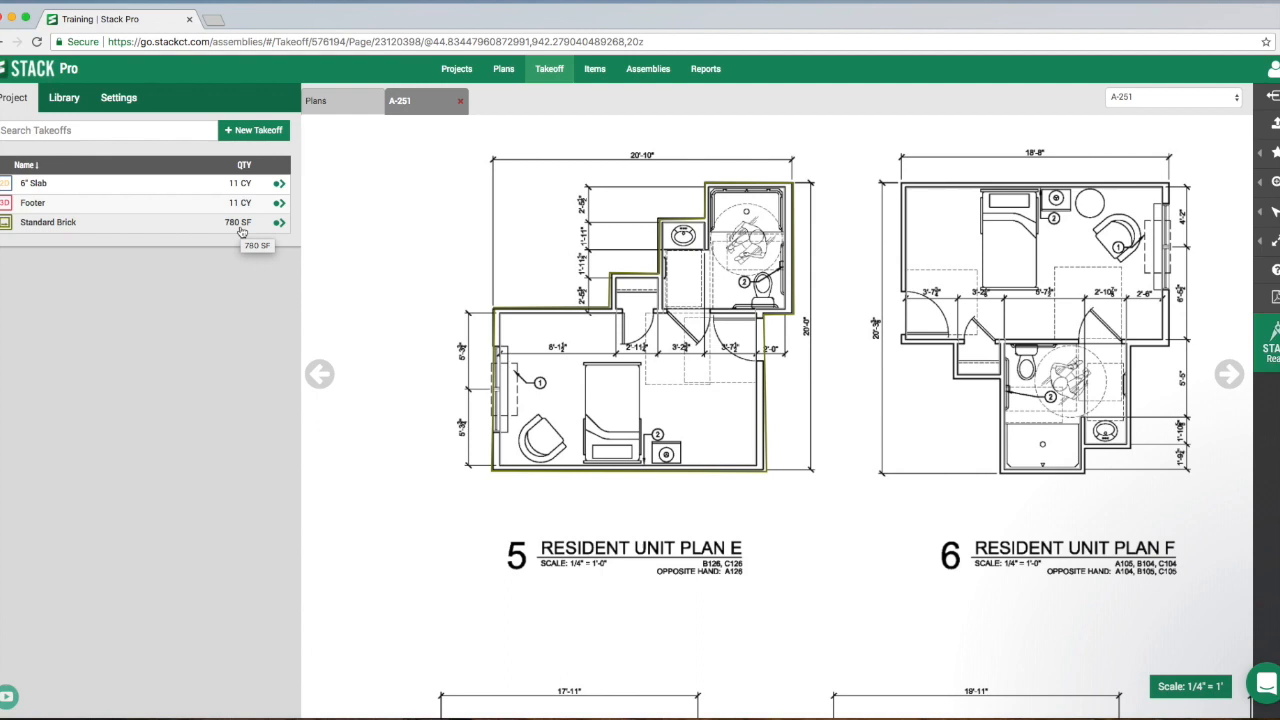
- Check the Standard Brick area and length in the Takeoff Summary Report and return to sheet A-251
{"action": "left_click", "coordinate": [716, 74]}
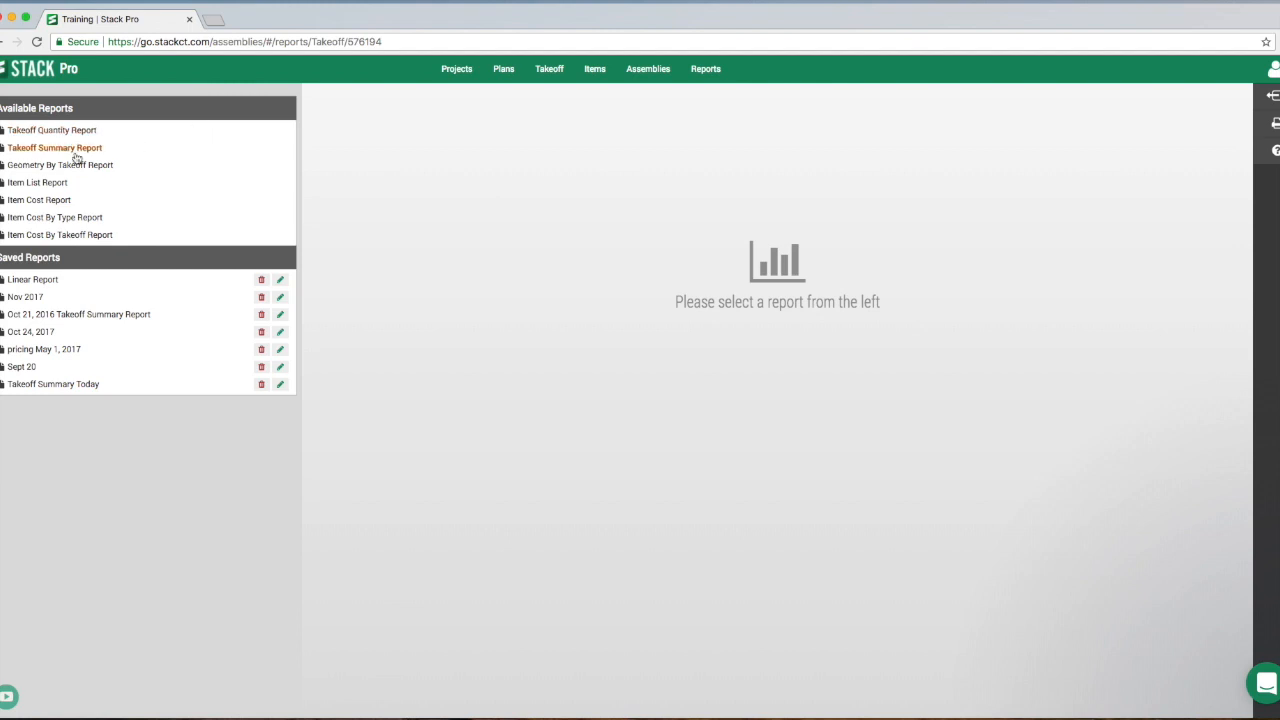
{"action": "left_click", "coordinate": [78, 150]}
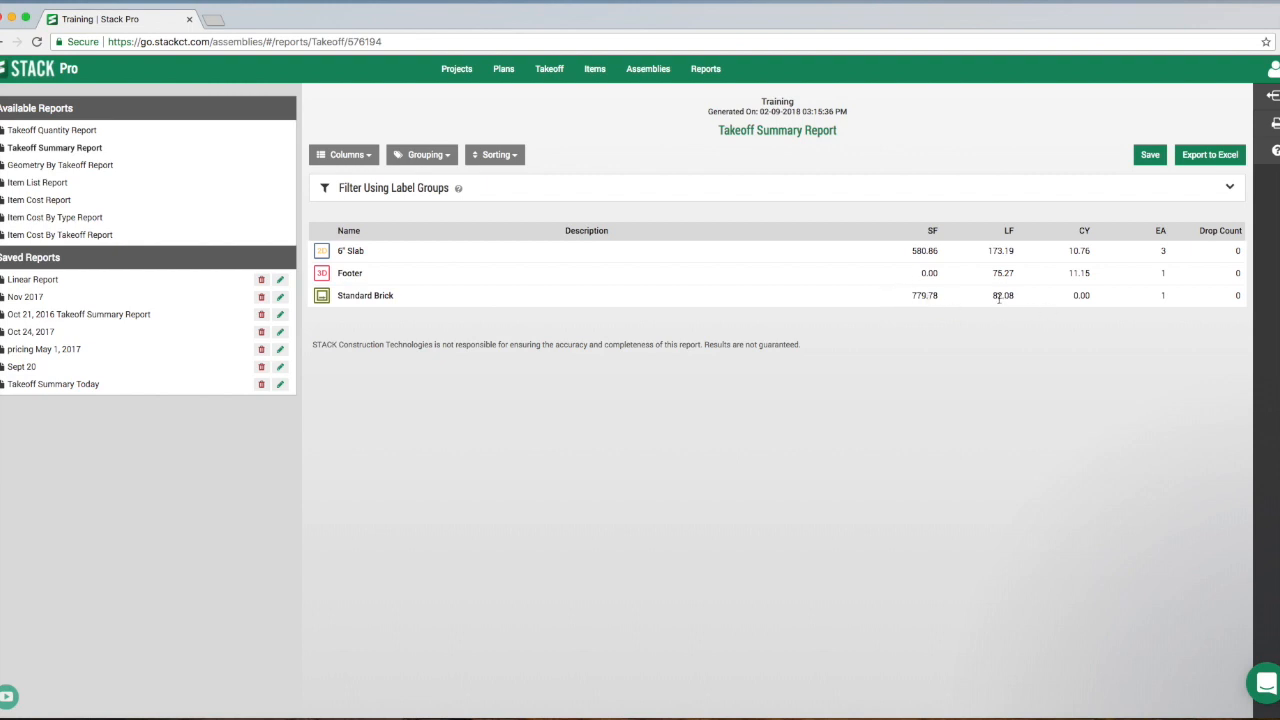
{"action": "left_click", "coordinate": [549, 69]}
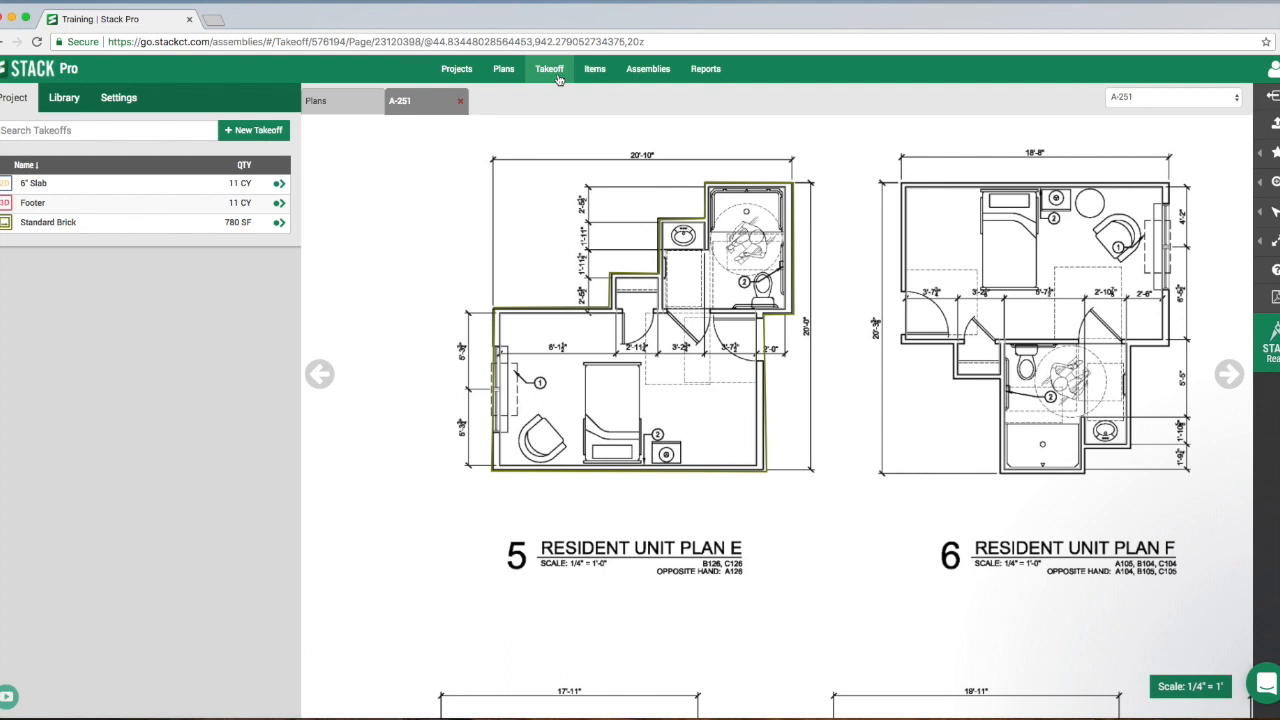
- Open the Google Earth Image plan from the project's plans and bring its roofs into view
{"action": "left_click", "coordinate": [344, 106]}
{"action": "mouse_move", "coordinate": [651, 369]}
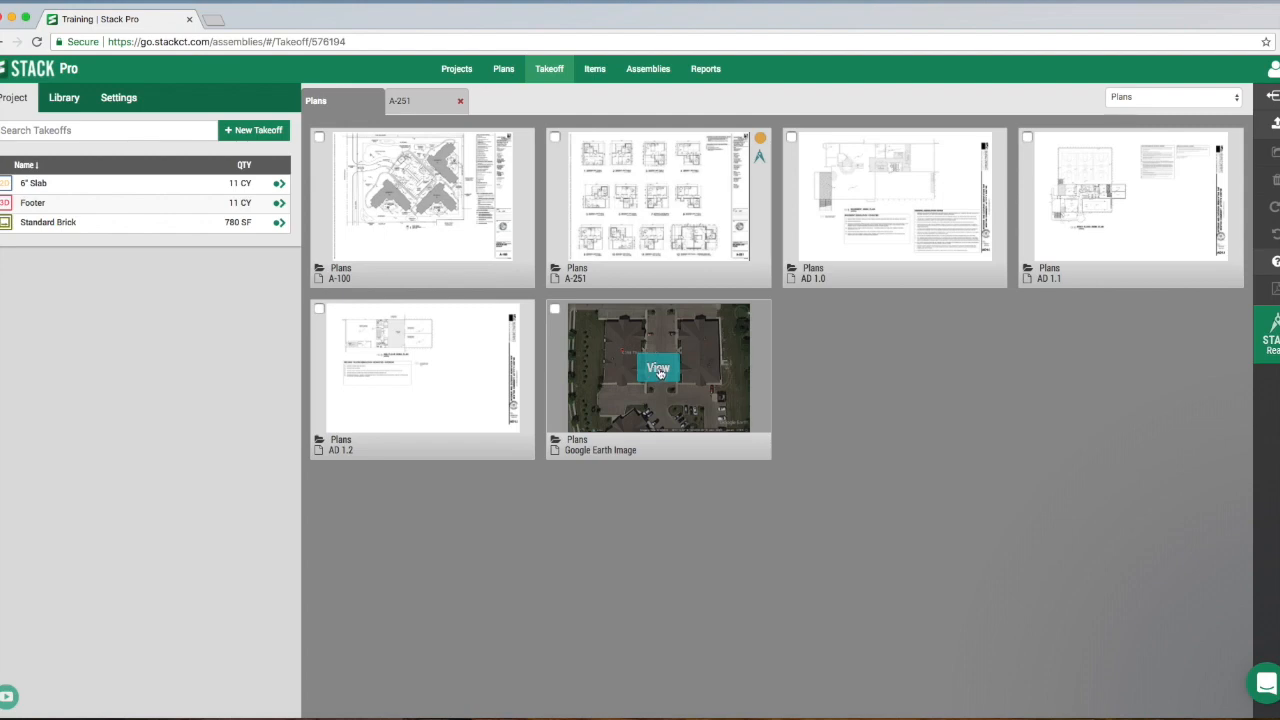
{"action": "left_click", "coordinate": [656, 370]}
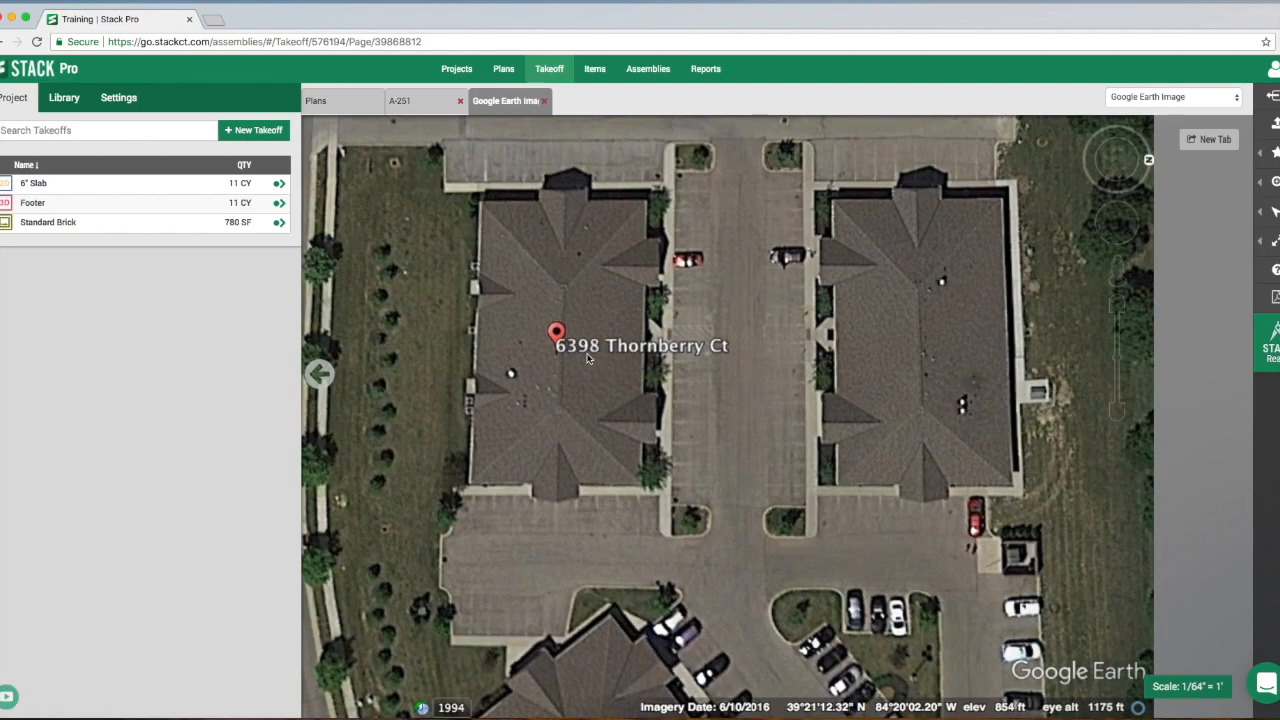
{"action": "left_click_drag", "start_coordinate": [615, 376], "coordinate": [647, 406]}
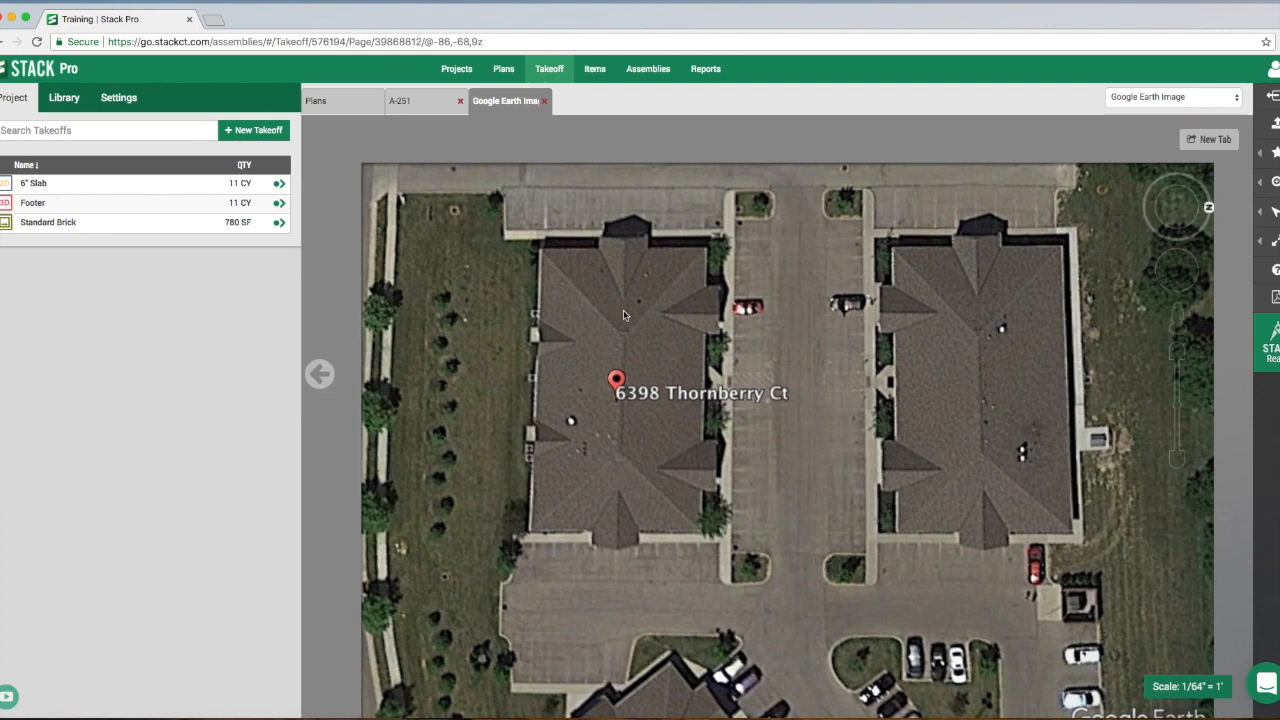
- Create a takeoff named Shingle Roof with the Pitched Area measurement type, correcting the misspelled word Shingle
{"action": "left_click", "coordinate": [248, 138]}
{"action": "left_click", "coordinate": [116, 157]}
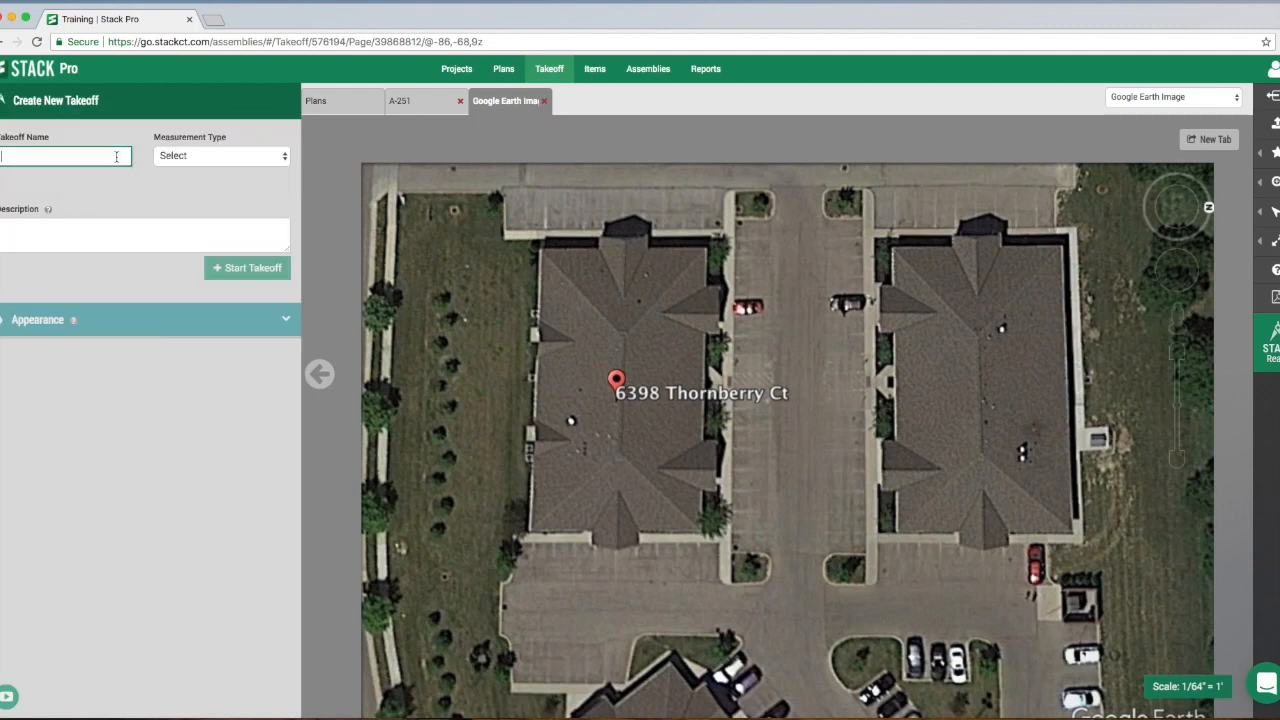
{"action": "type", "text": "Shibgle Roof"}
{"action": "right_click", "coordinate": [18, 156]}
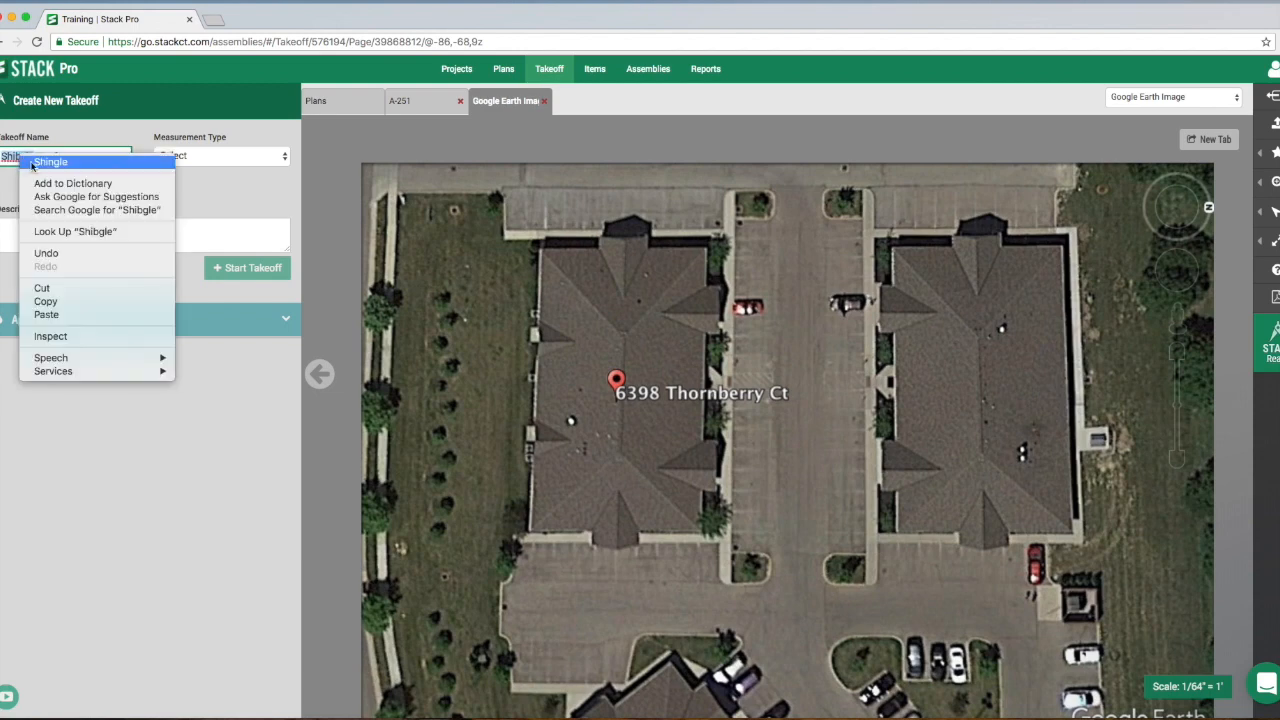
{"action": "left_click", "coordinate": [45, 162]}
{"action": "left_click", "coordinate": [206, 155]}
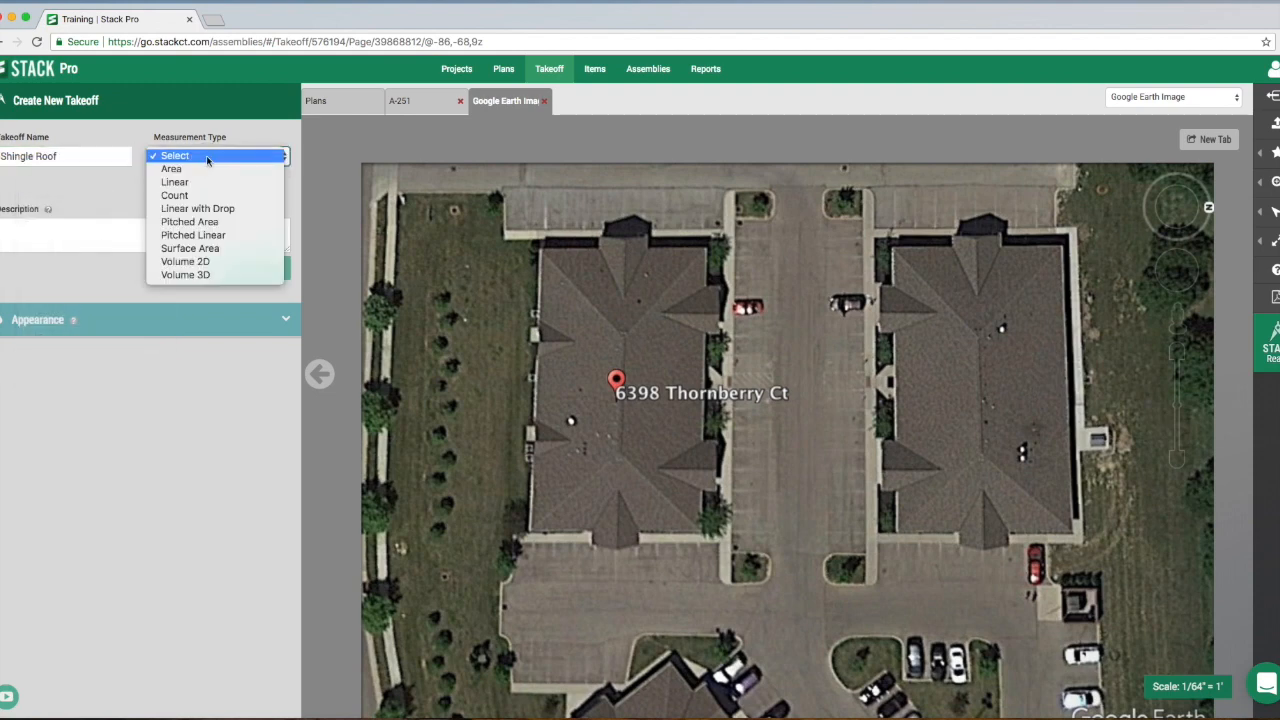
{"action": "left_click", "coordinate": [219, 222]}
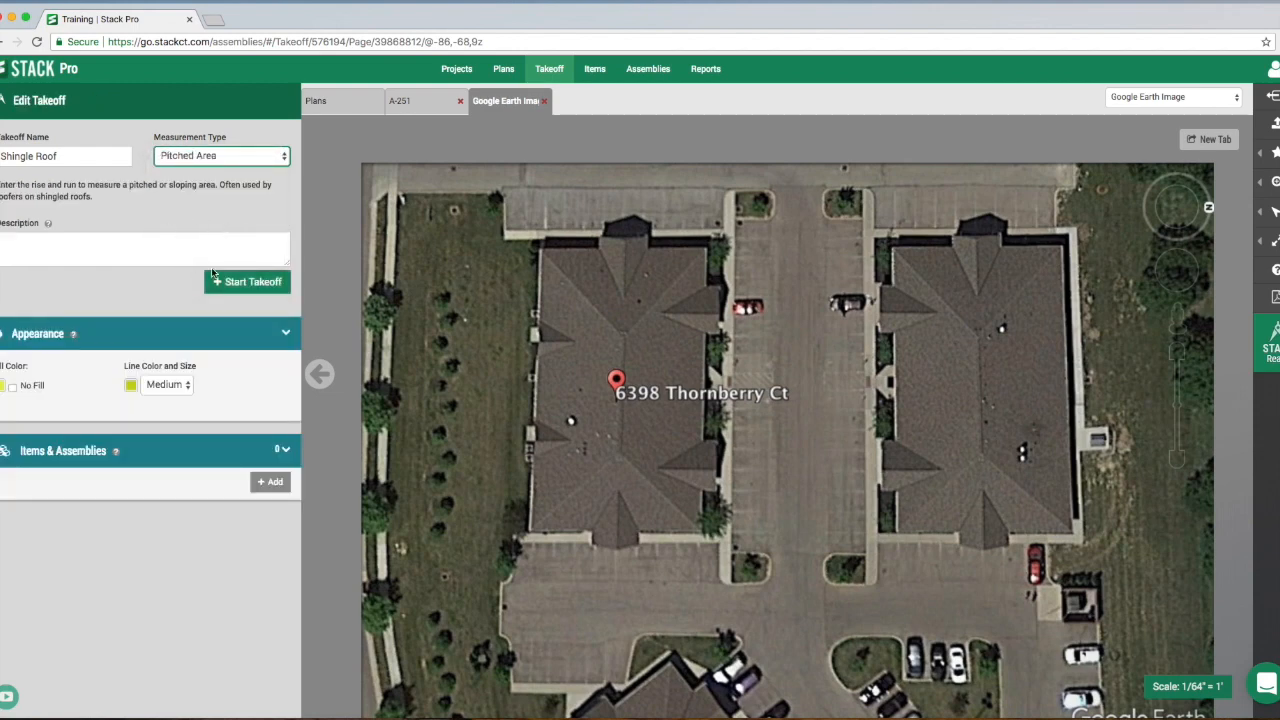
- Start the Shingle Roof takeoff and set its pitch to a rise of 5 in and a run of 12 in
{"action": "left_click", "coordinate": [235, 286]}
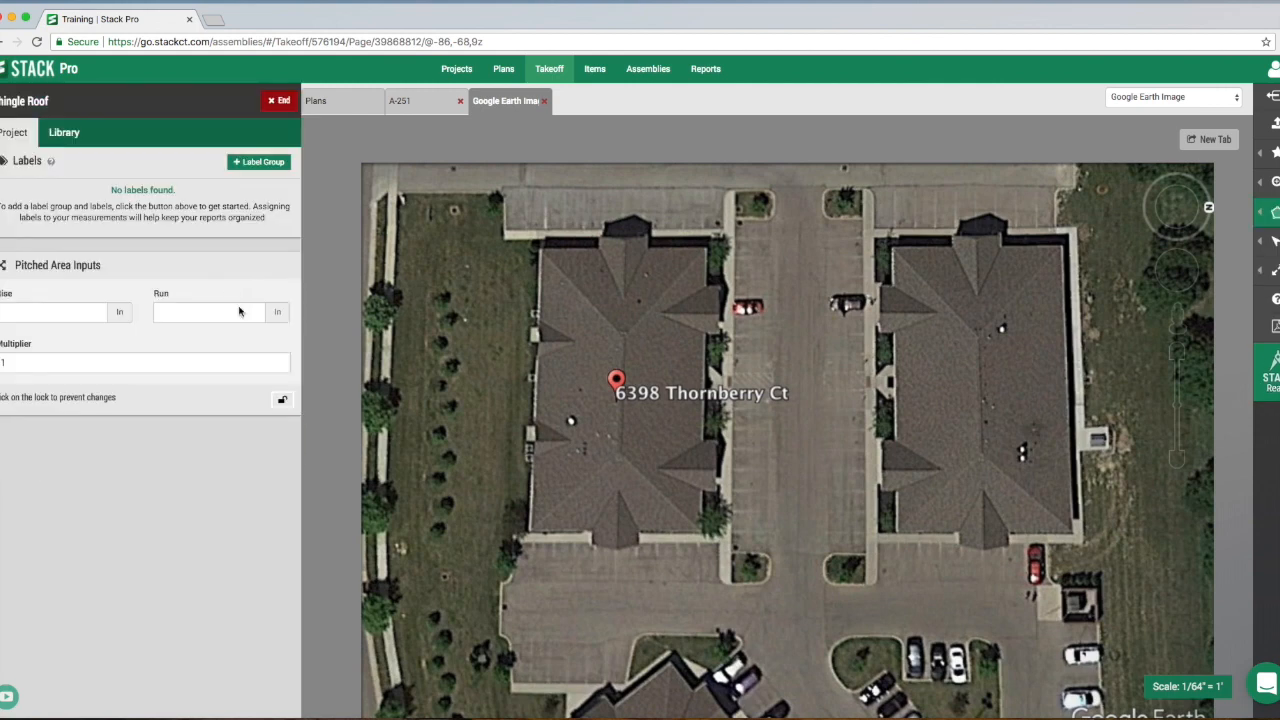
{"action": "left_click", "coordinate": [68, 313]}
{"action": "left_click", "coordinate": [227, 312]}
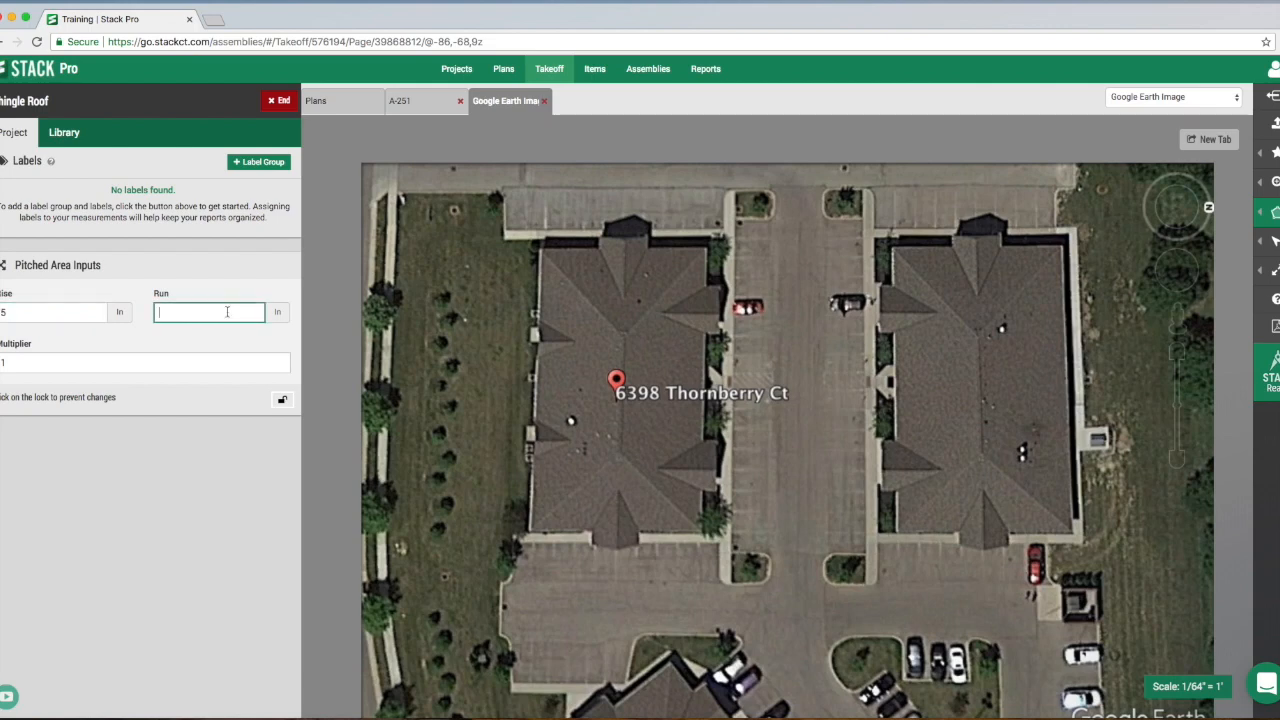
{"action": "type", "text": "12"}
- Trace the pinned building's main roof outline as one closed Shingle Roof area, notching inward around all six dormers
{"action": "left_click", "coordinate": [540, 251]}
{"action": "left_click", "coordinate": [598, 249]}
{"action": "left_click", "coordinate": [621, 296]}
{"action": "left_click", "coordinate": [648, 249]}
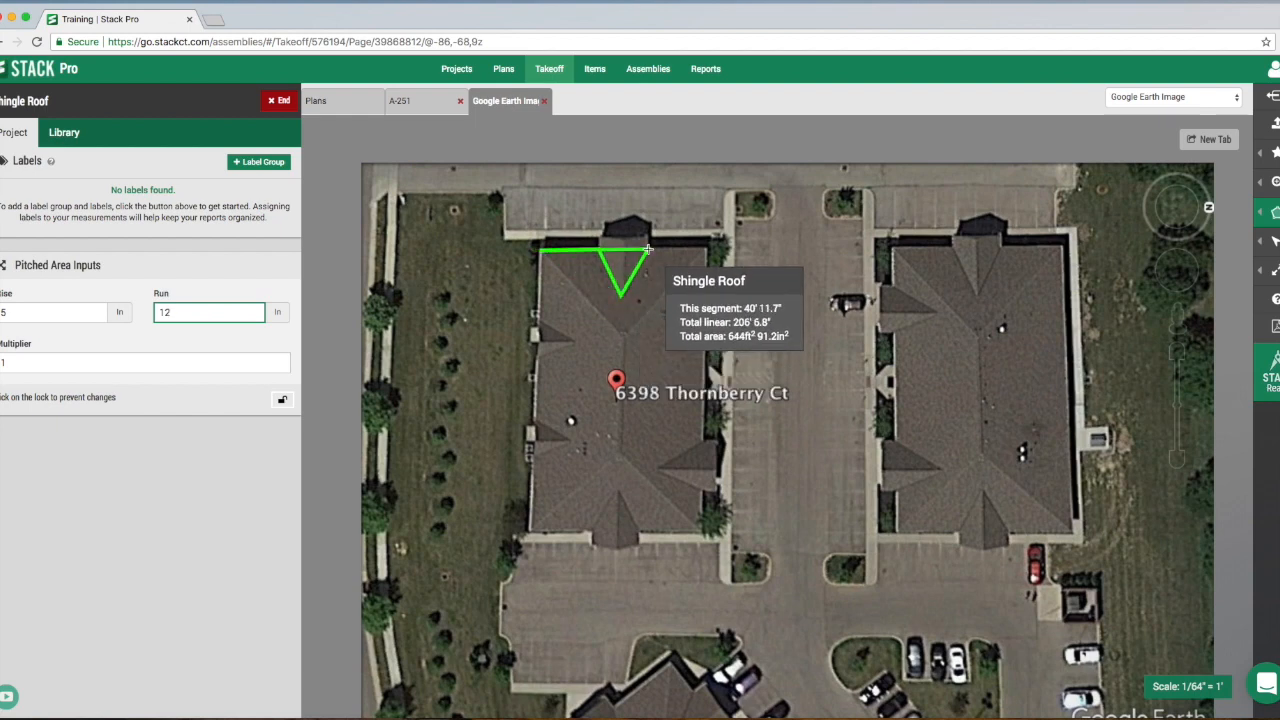
{"action": "left_click", "coordinate": [703, 251]}
{"action": "left_click", "coordinate": [705, 288]}
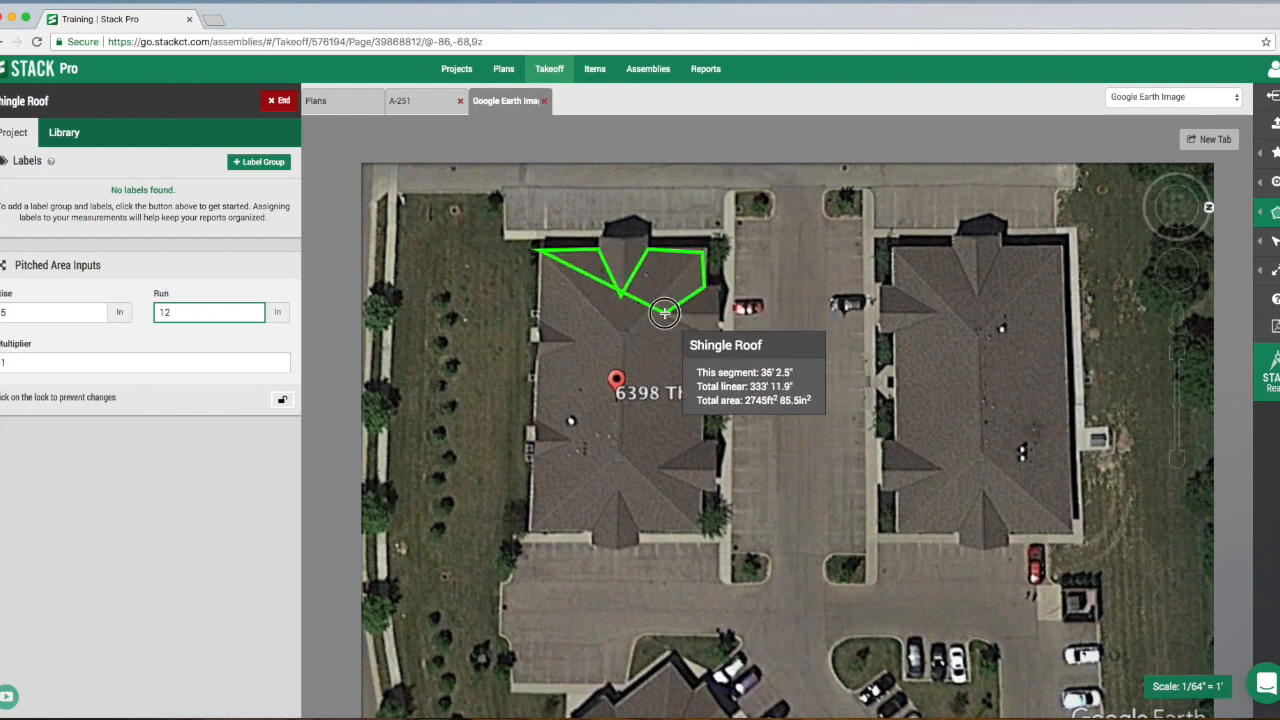
{"action": "left_click", "coordinate": [667, 314]}
{"action": "left_click", "coordinate": [707, 336]}
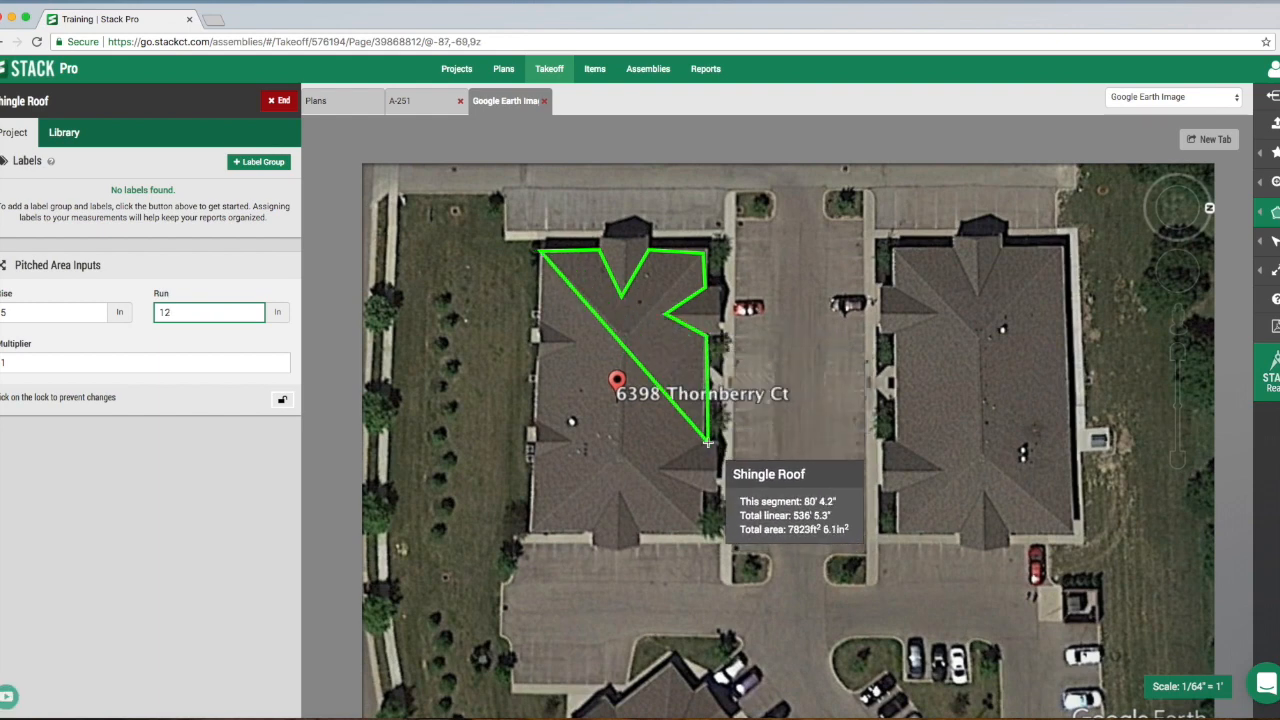
{"action": "left_click", "coordinate": [704, 444]}
{"action": "left_click", "coordinate": [663, 470]}
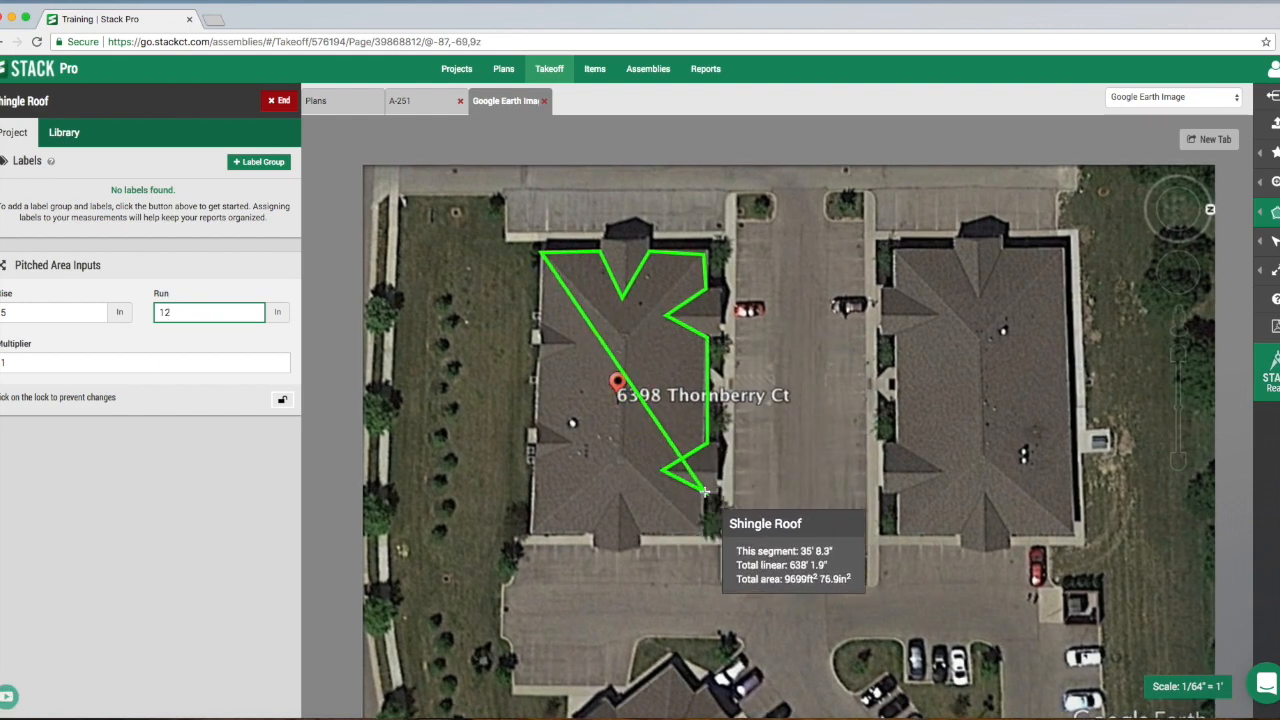
{"action": "left_click", "coordinate": [705, 527]}
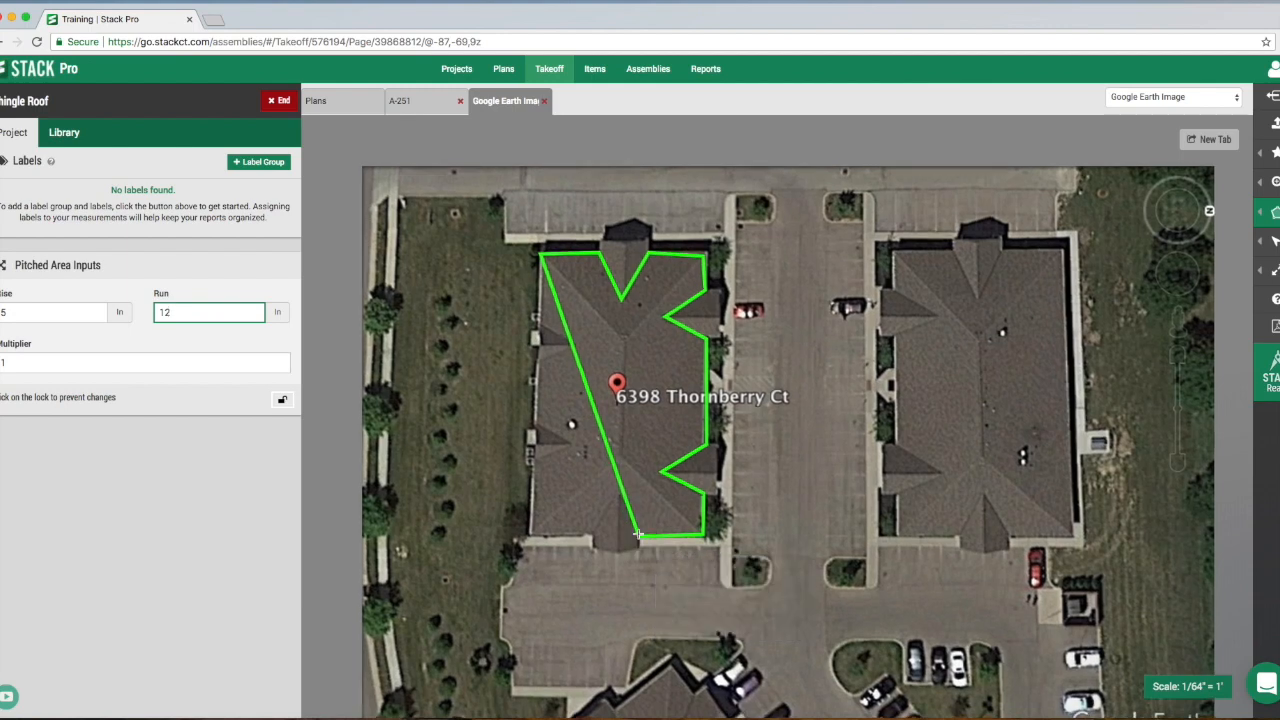
{"action": "left_click", "coordinate": [617, 498]}
{"action": "left_click", "coordinate": [596, 533]}
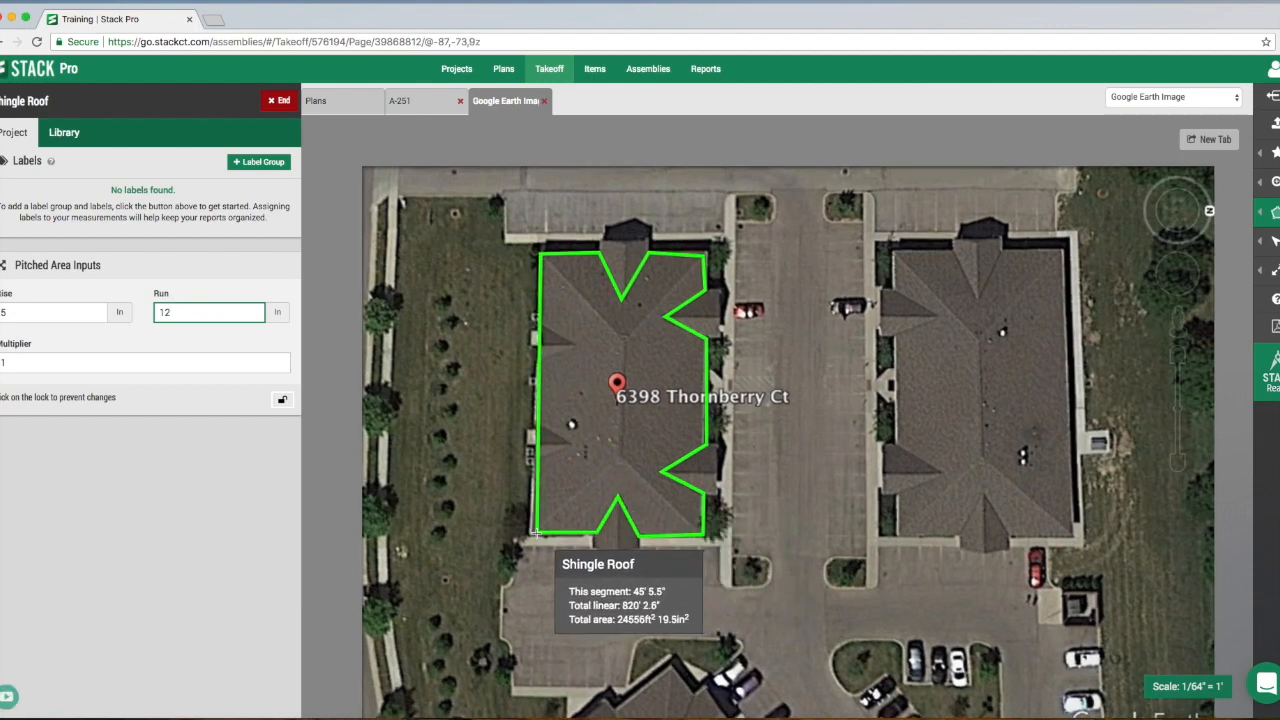
{"action": "left_click", "coordinate": [533, 533]}
{"action": "left_click", "coordinate": [534, 459]}
{"action": "left_click", "coordinate": [573, 444]}
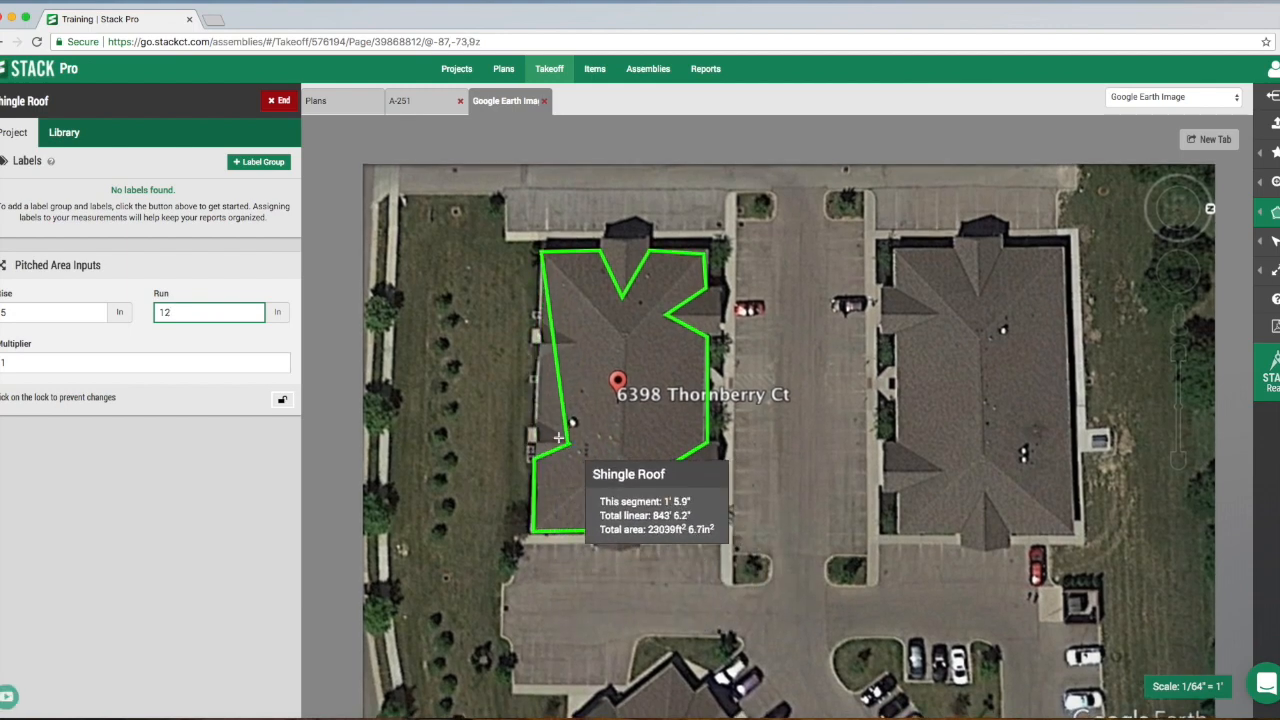
{"action": "left_click", "coordinate": [538, 428]}
{"action": "left_click", "coordinate": [542, 358]}
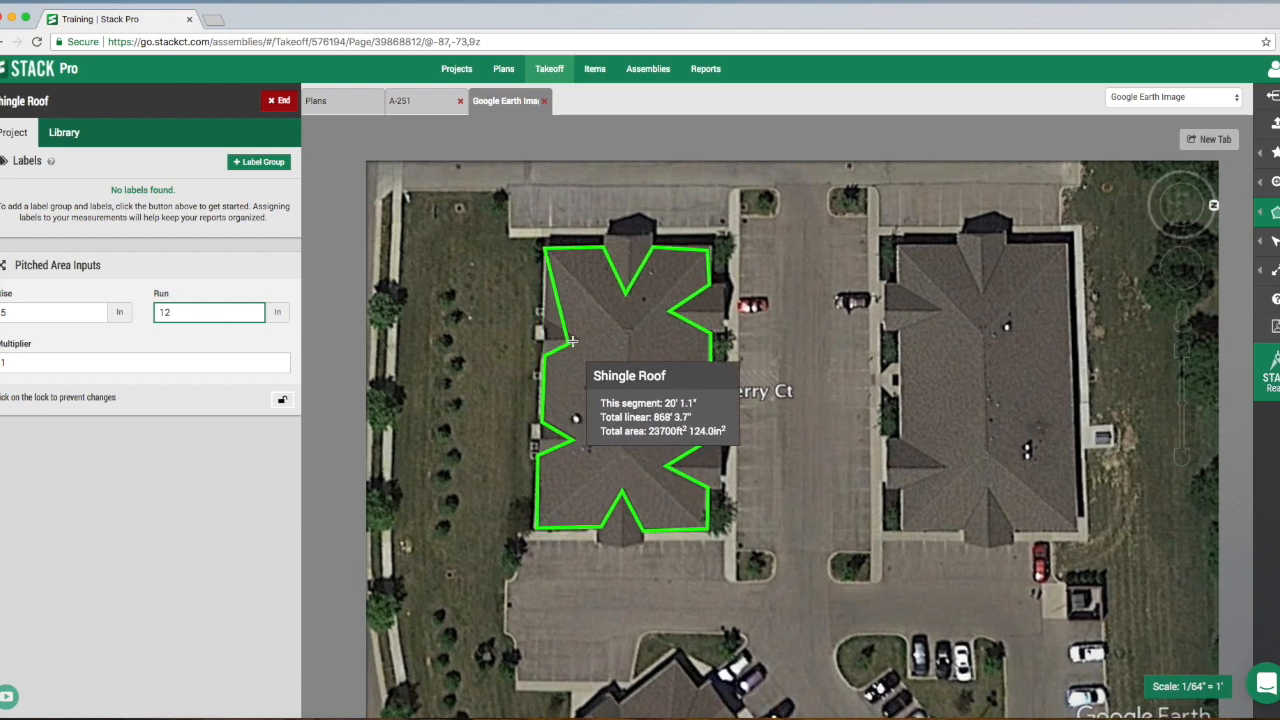
{"action": "left_click", "coordinate": [581, 341]}
{"action": "double_click", "coordinate": [546, 320]}
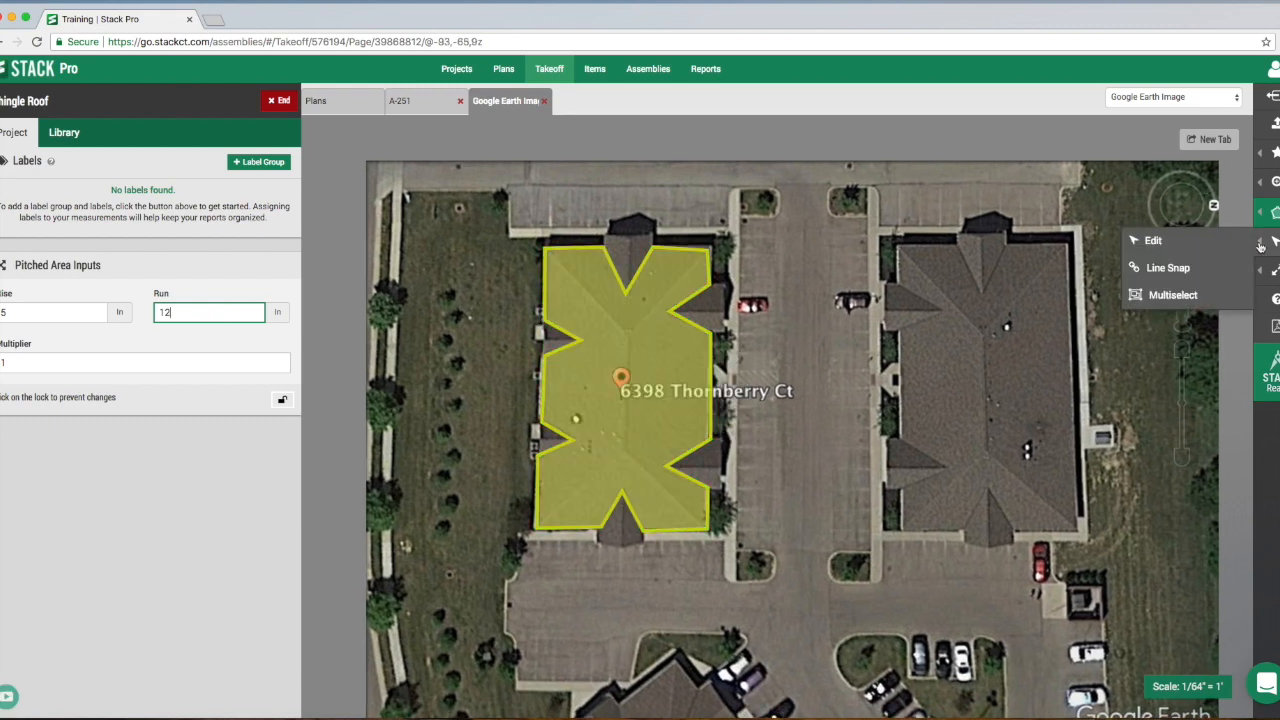
- Switch from drawing to Edit mode and end the Shingle Roof takeoff
{"action": "left_click", "coordinate": [1223, 249]}
{"action": "left_click", "coordinate": [657, 356]}
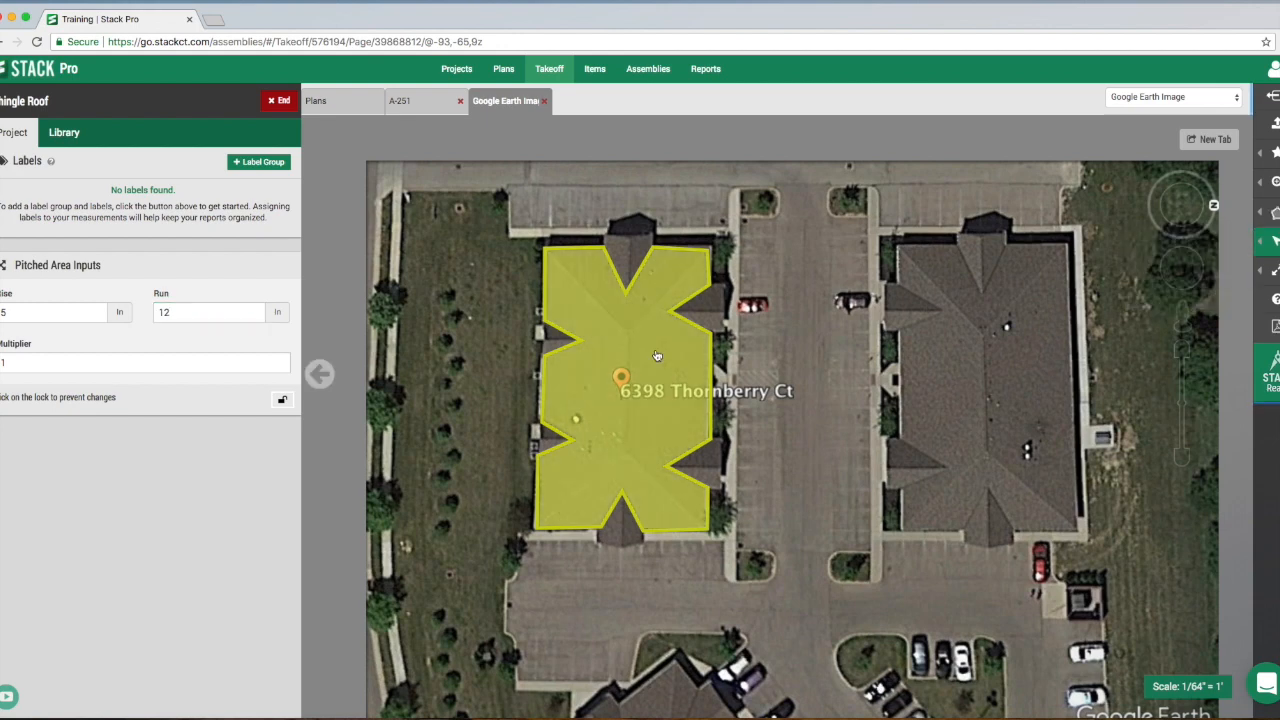
{"action": "mouse_move", "coordinate": [657, 356]}
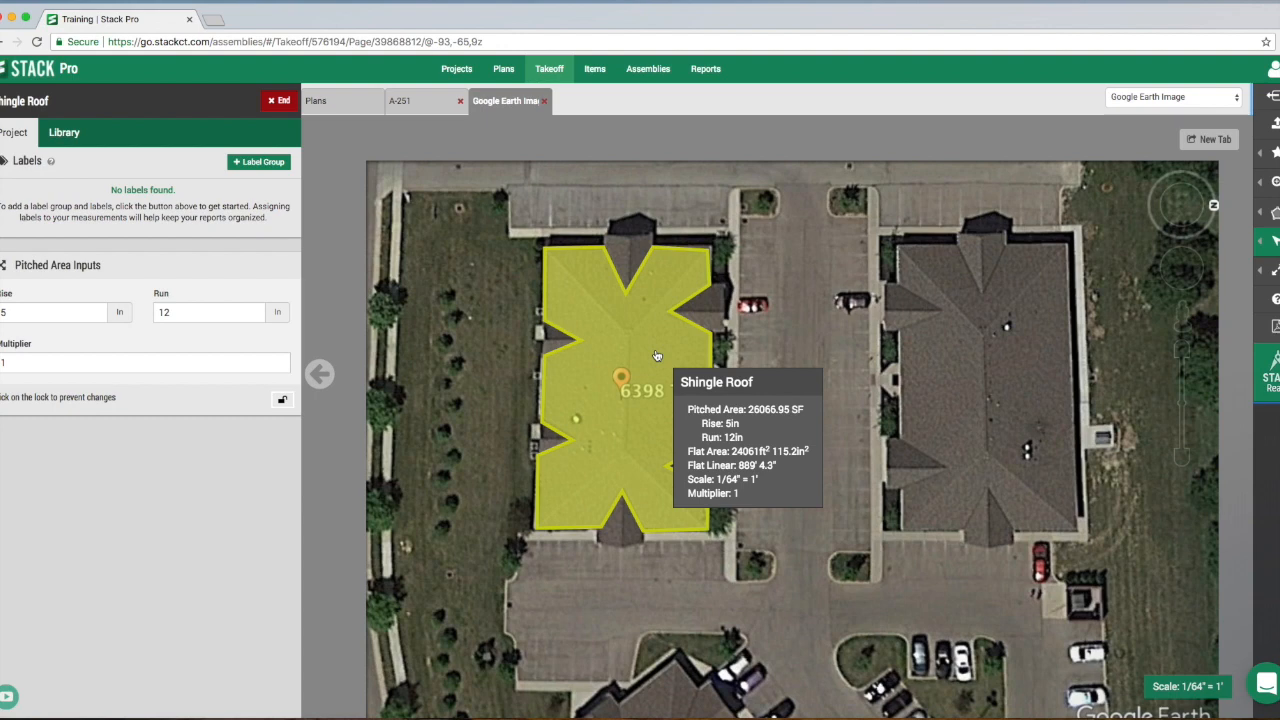
{"action": "left_click", "coordinate": [281, 106]}
- Create a takeoff named Dormer with the Pitched Area measurement type
{"action": "left_click", "coordinate": [255, 131]}
{"action": "left_click", "coordinate": [62, 155]}
{"action": "type", "text": "Dormer"}
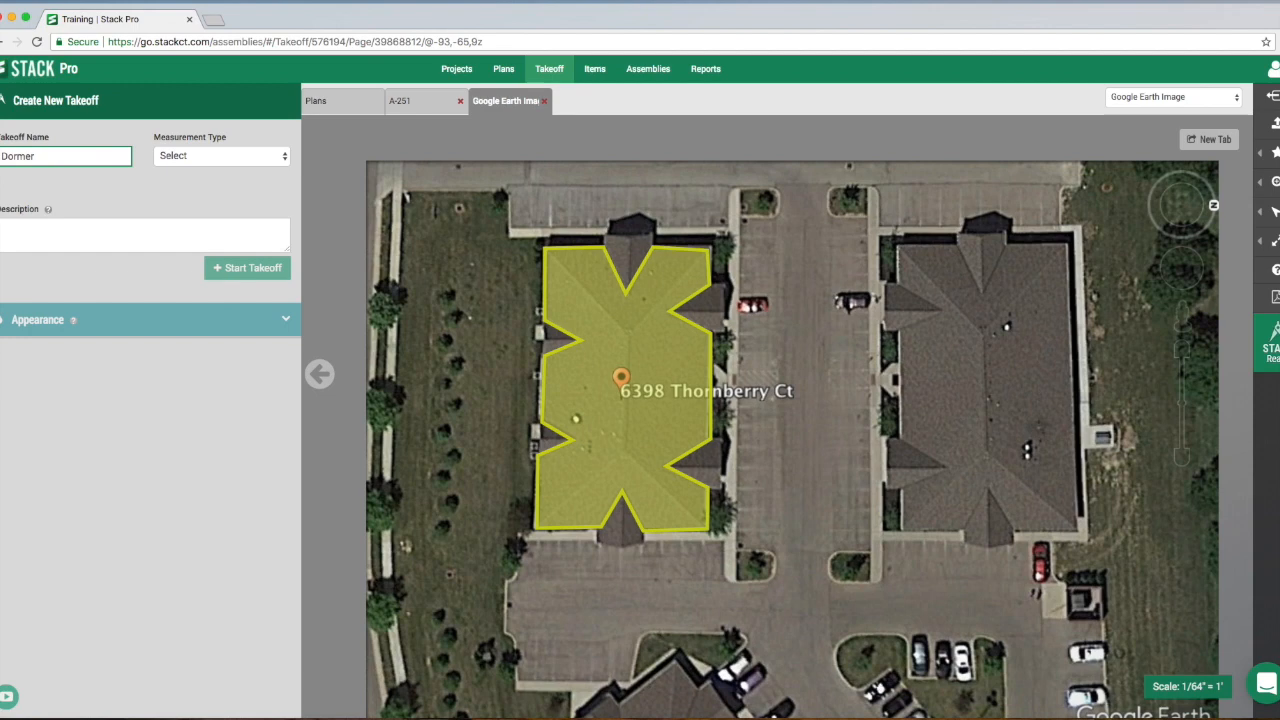
{"action": "left_click", "coordinate": [195, 163]}
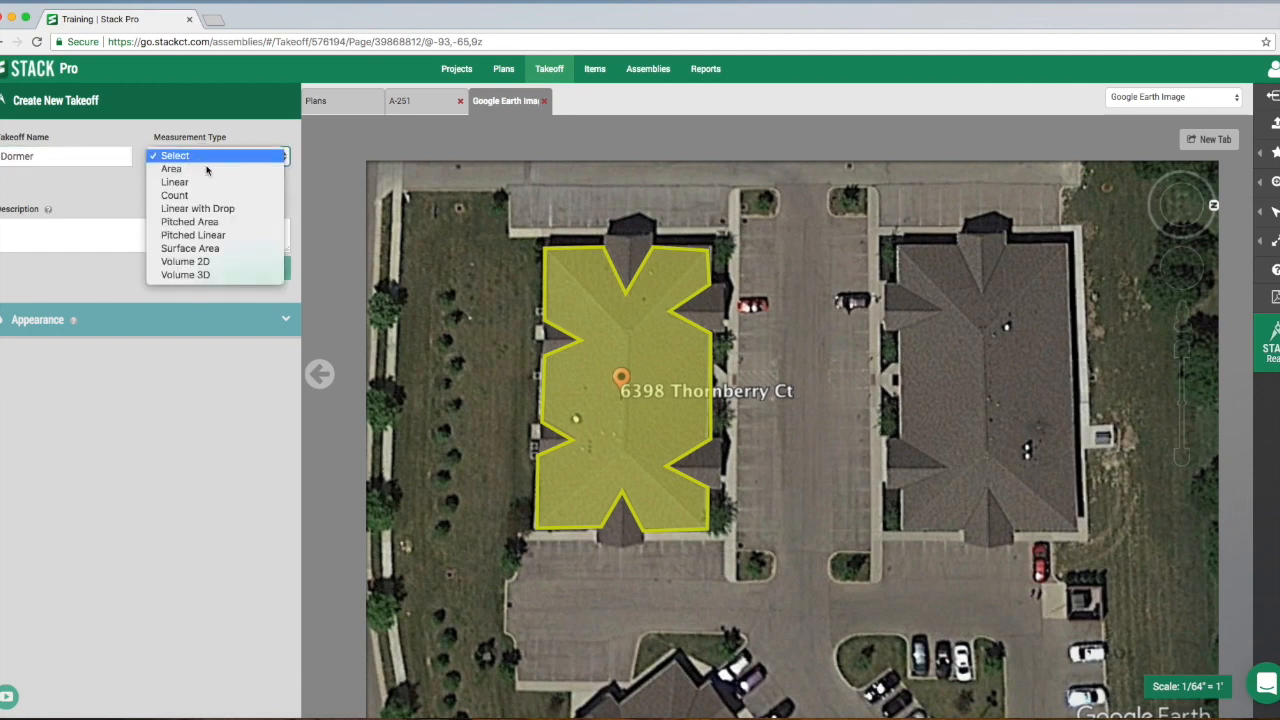
{"action": "left_click", "coordinate": [216, 224]}
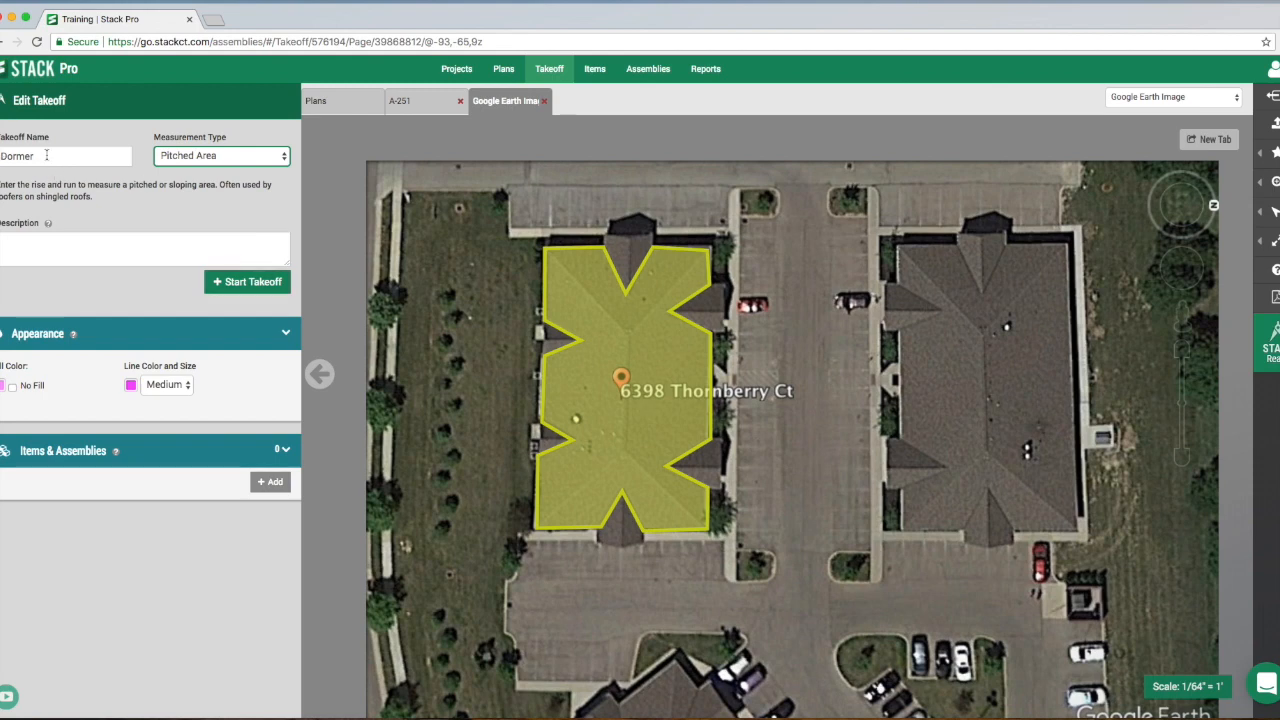
- Start the Dormer takeoff and set its pitch to a rise of 7 in and a run of 12 in
{"action": "left_click", "coordinate": [239, 286]}
{"action": "left_click", "coordinate": [81, 315]}
{"action": "type", "text": "7"}
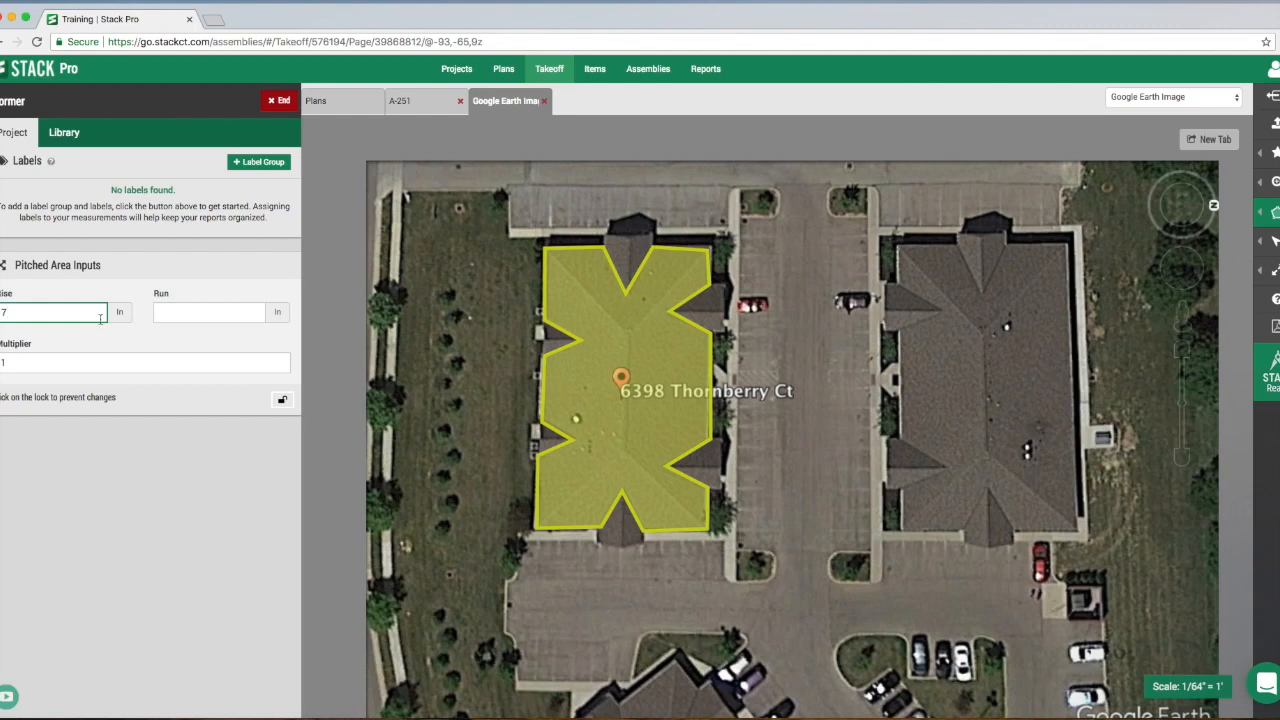
{"action": "left_click", "coordinate": [219, 311]}
{"action": "type", "text": "12"}
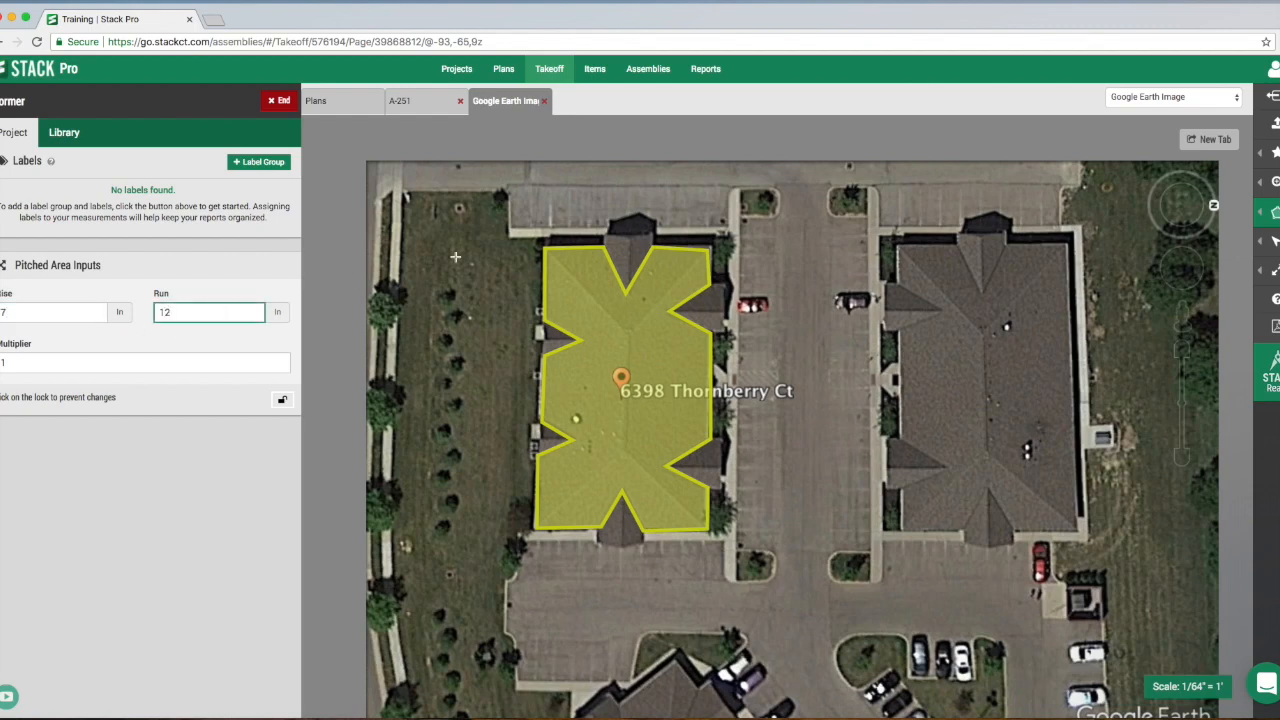
- Trace the dormer on the upper edge of the pinned building's roof as a closed Dormer area
{"action": "left_click", "coordinate": [606, 236]}
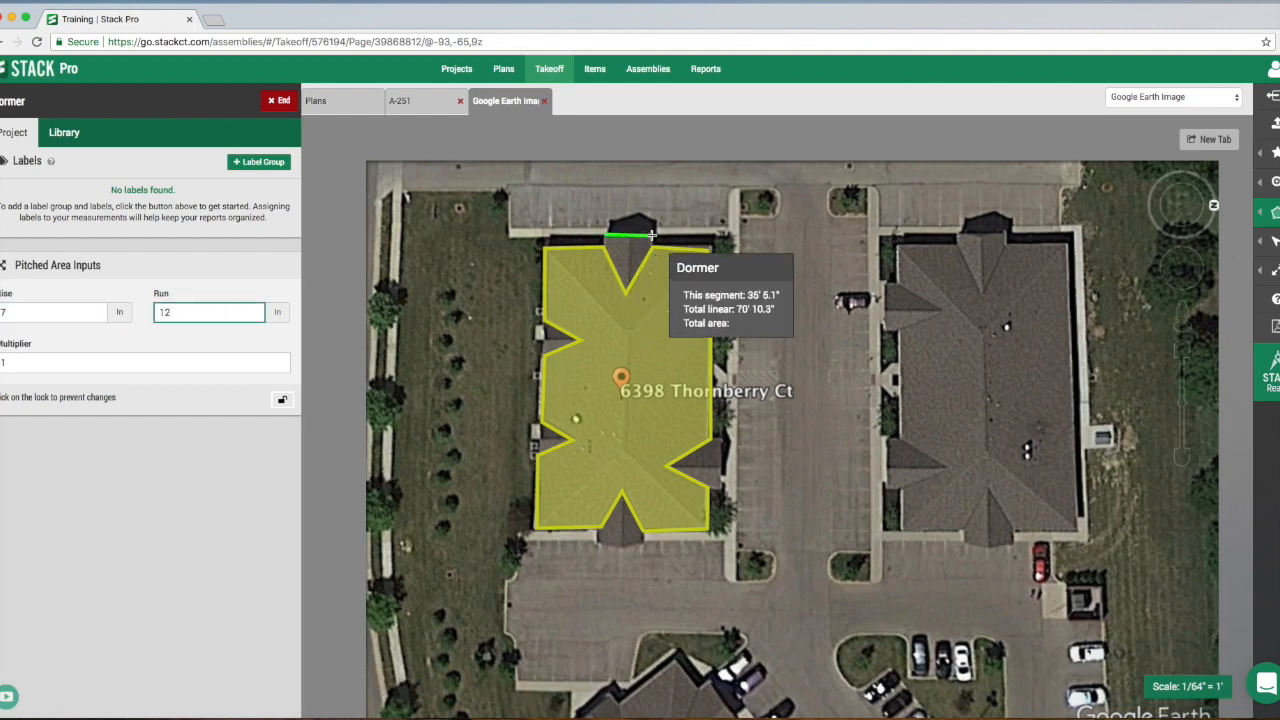
{"action": "left_click", "coordinate": [651, 236]}
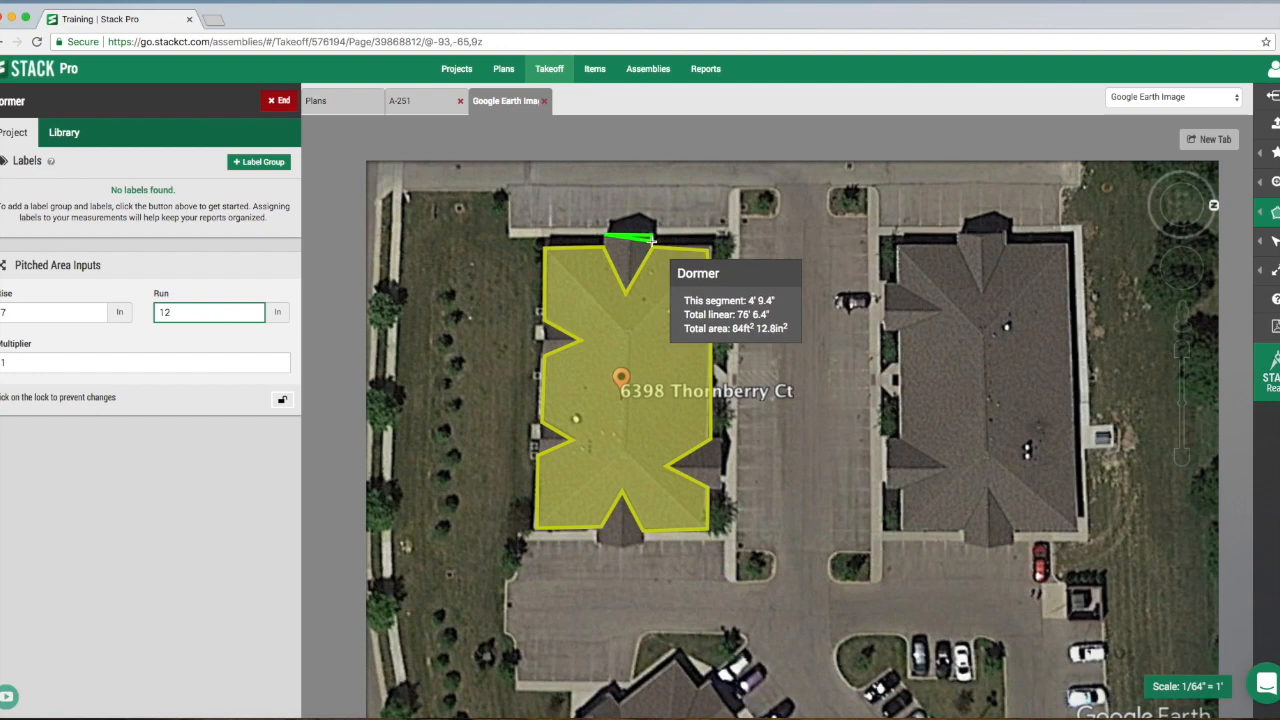
{"action": "left_click", "coordinate": [625, 291]}
{"action": "double_click", "coordinate": [607, 251]}
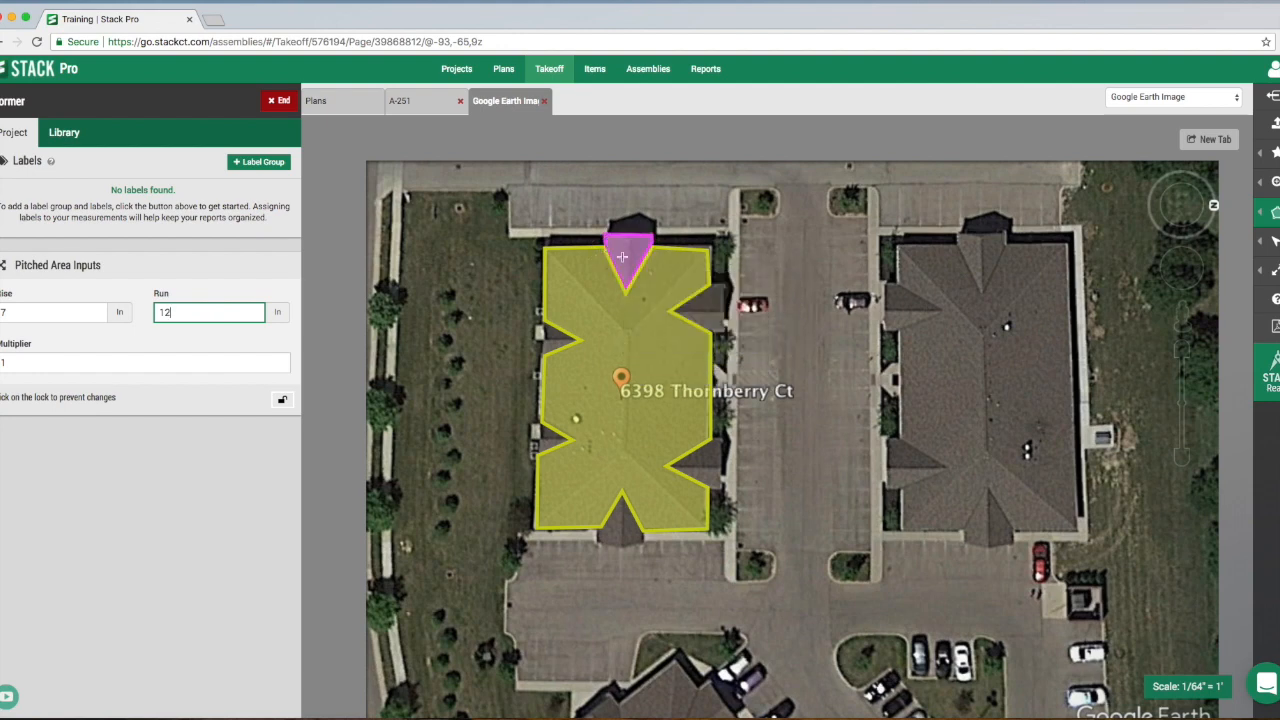
- Trace the two dormers along the pinned building's parking-lot side, facing the second building, as separate Dormer areas
{"action": "left_click", "coordinate": [709, 283]}
{"action": "left_click", "coordinate": [726, 284]}
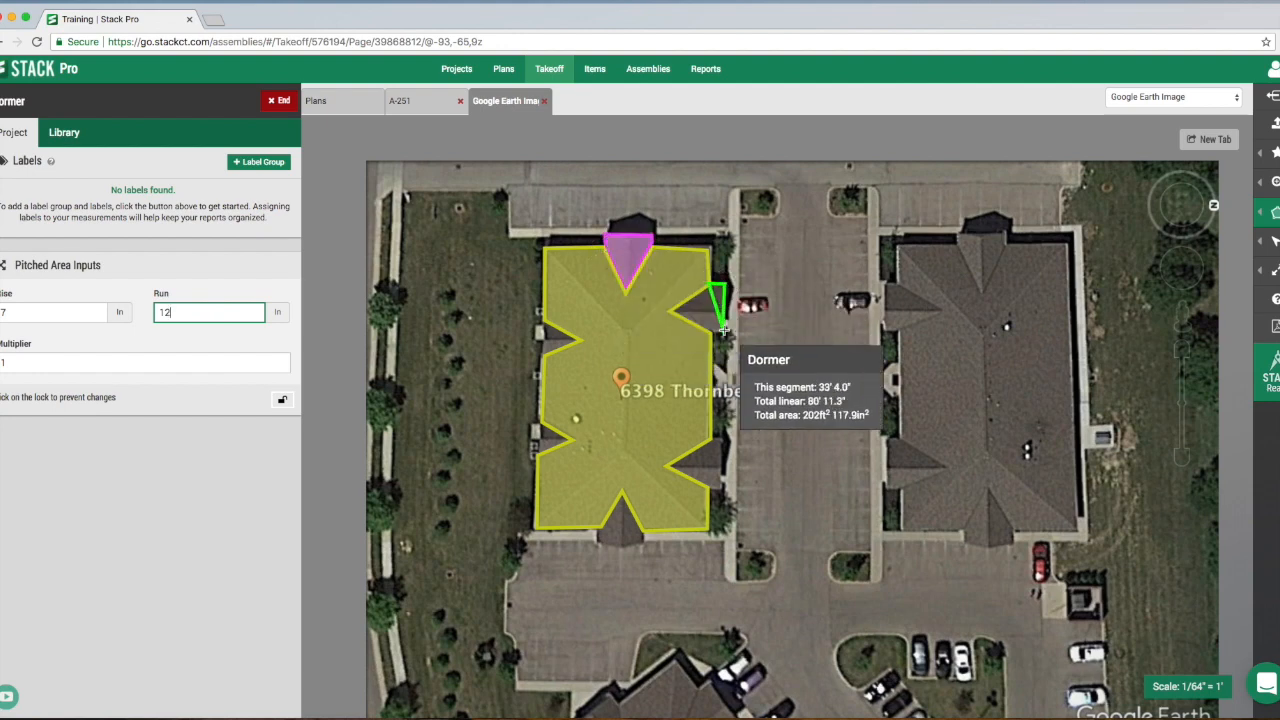
{"action": "left_click", "coordinate": [726, 325]}
{"action": "double_click", "coordinate": [671, 313]}
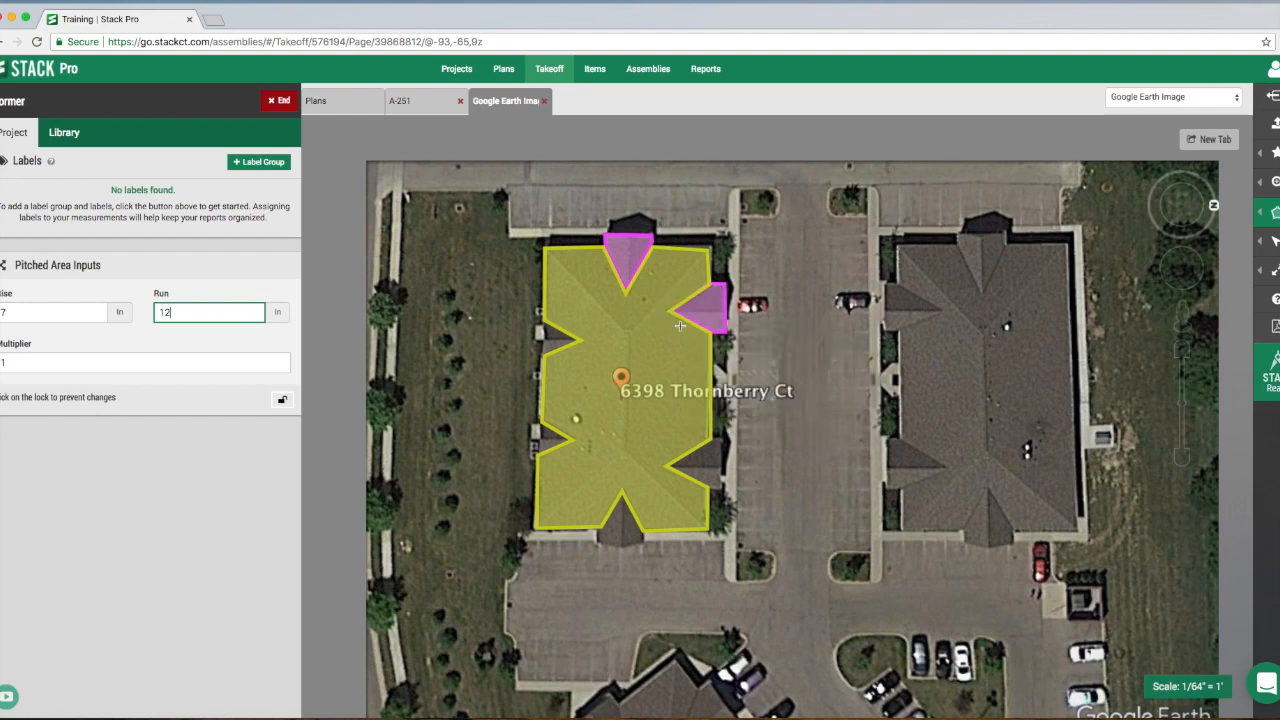
{"action": "left_click", "coordinate": [716, 441]}
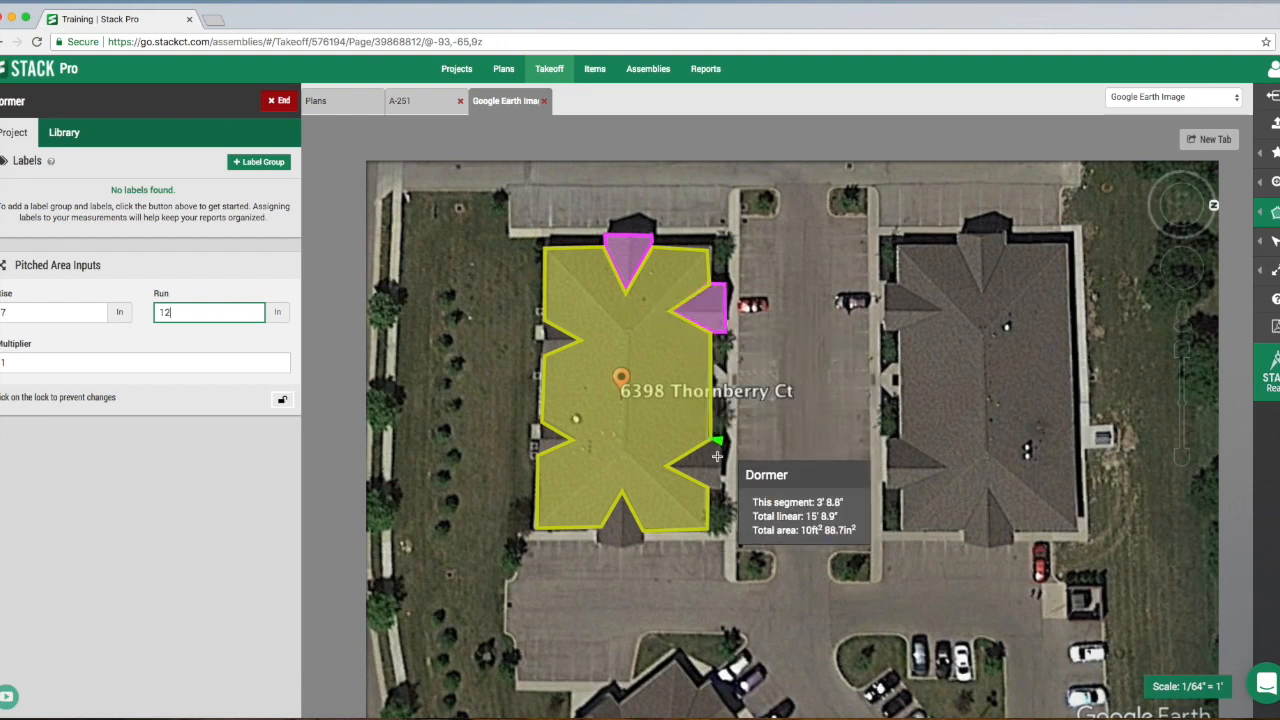
{"action": "left_click", "coordinate": [721, 484]}
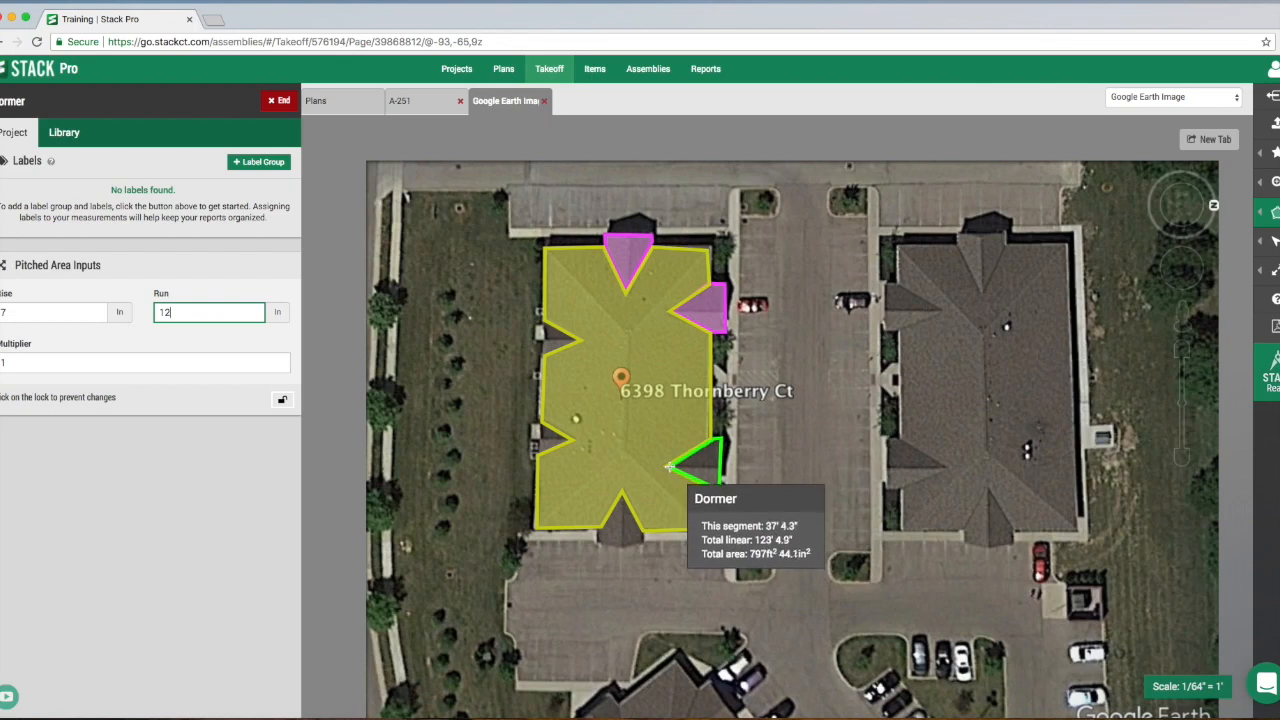
{"action": "double_click", "coordinate": [670, 467]}
- Trace the two smaller dormers along the pinned building's grass side as separate Dormer areas
{"action": "left_click", "coordinate": [545, 322]}
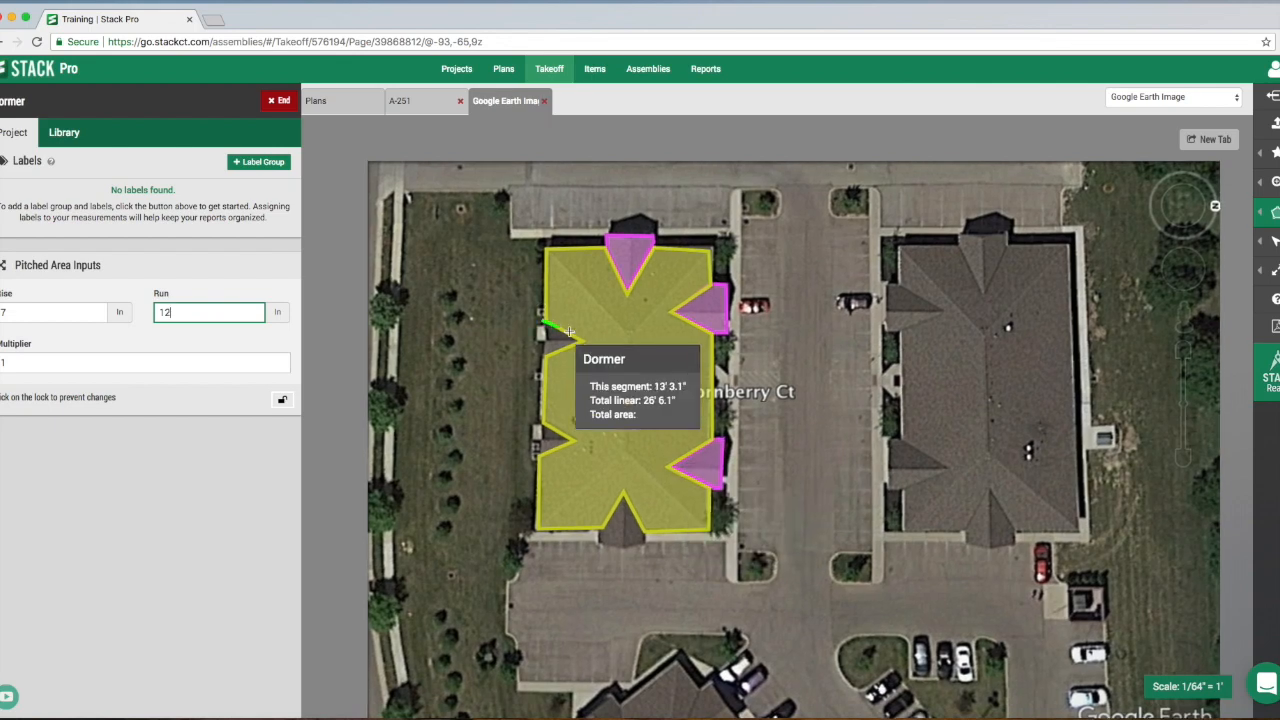
{"action": "left_click", "coordinate": [583, 341]}
{"action": "double_click", "coordinate": [540, 360]}
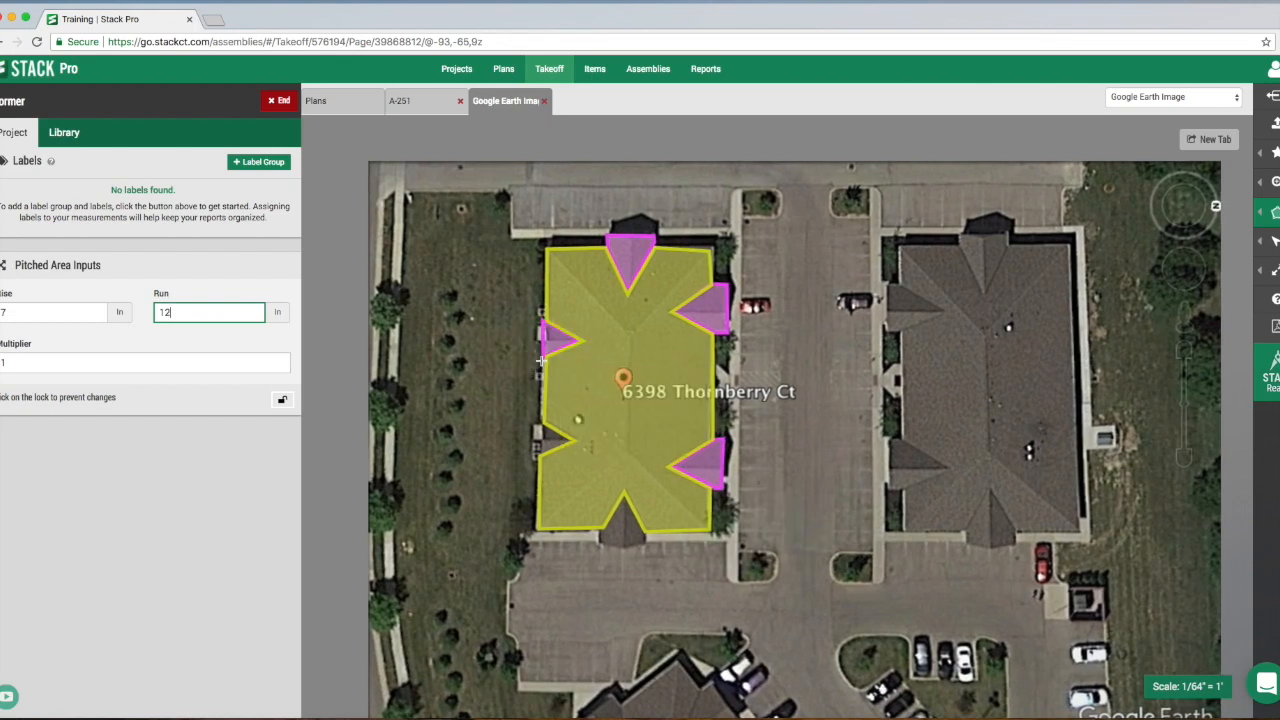
{"action": "left_click", "coordinate": [568, 441]}
{"action": "left_click", "coordinate": [541, 424]}
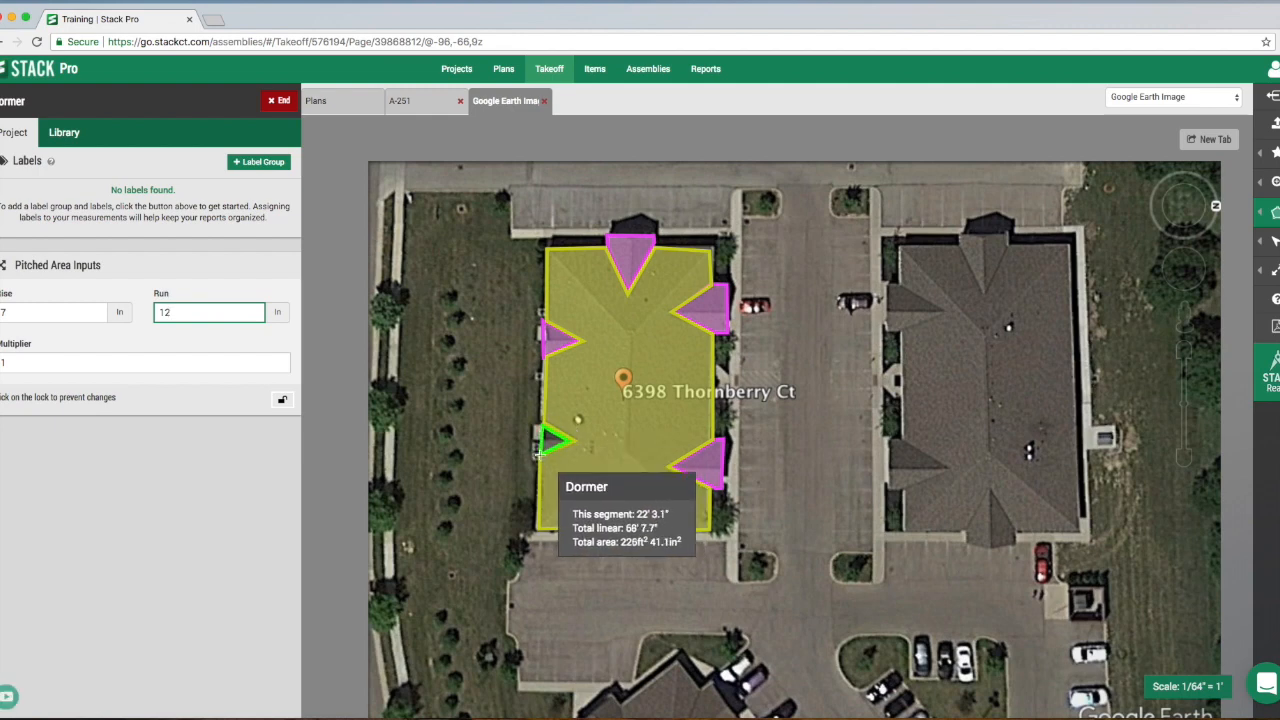
{"action": "double_click", "coordinate": [540, 455]}
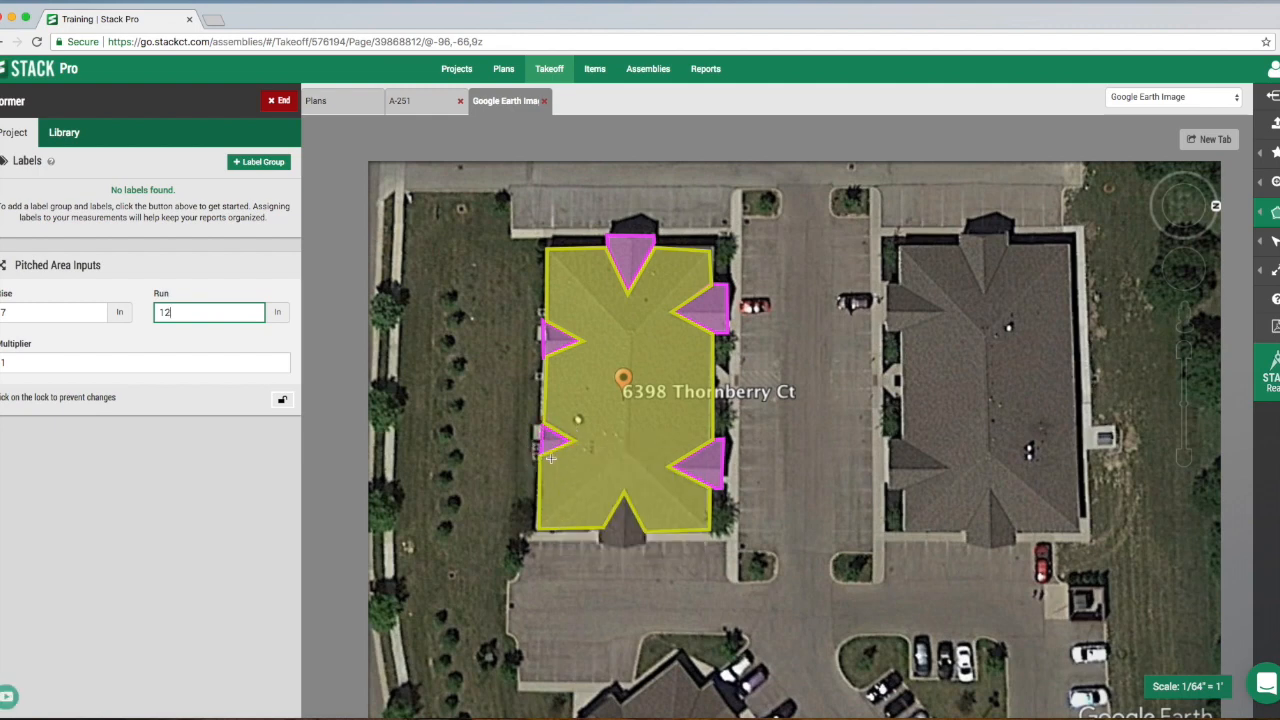
- Trace the remaining dormer on the lower edge of the pinned building's roof as a closed Dormer area
{"action": "left_click", "coordinate": [622, 497]}
{"action": "left_click", "coordinate": [598, 541]}
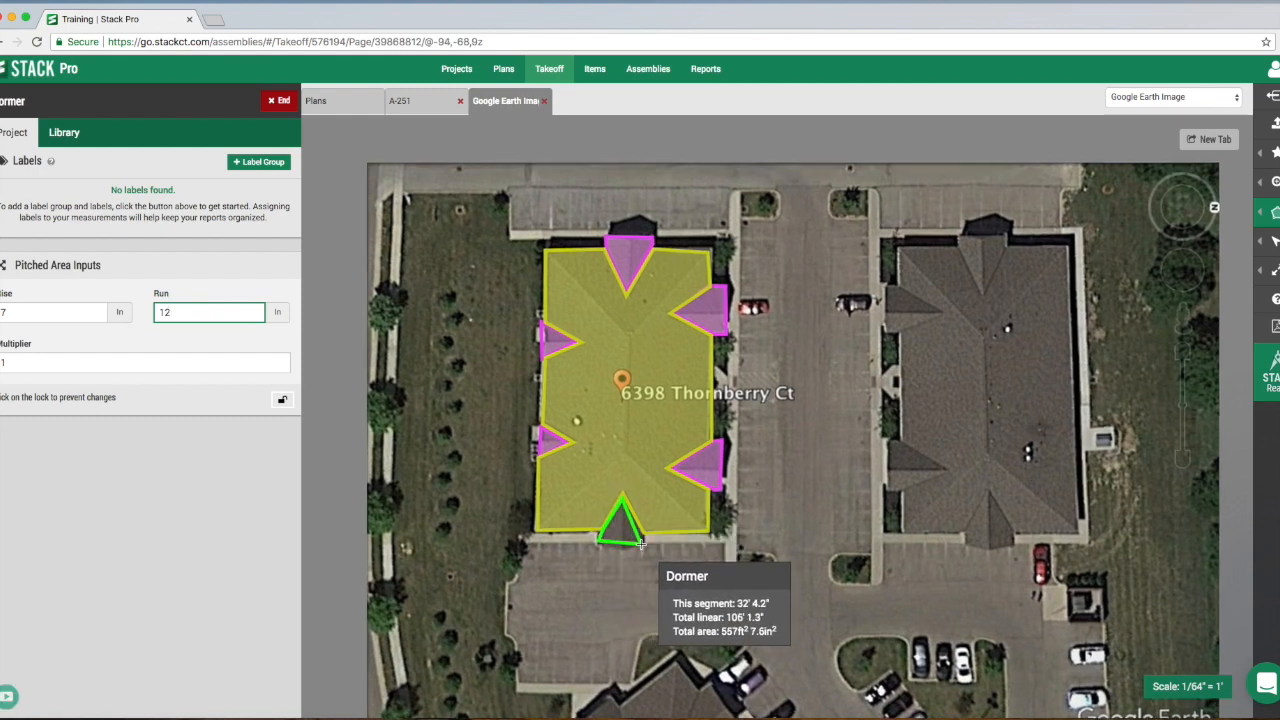
{"action": "double_click", "coordinate": [642, 536]}
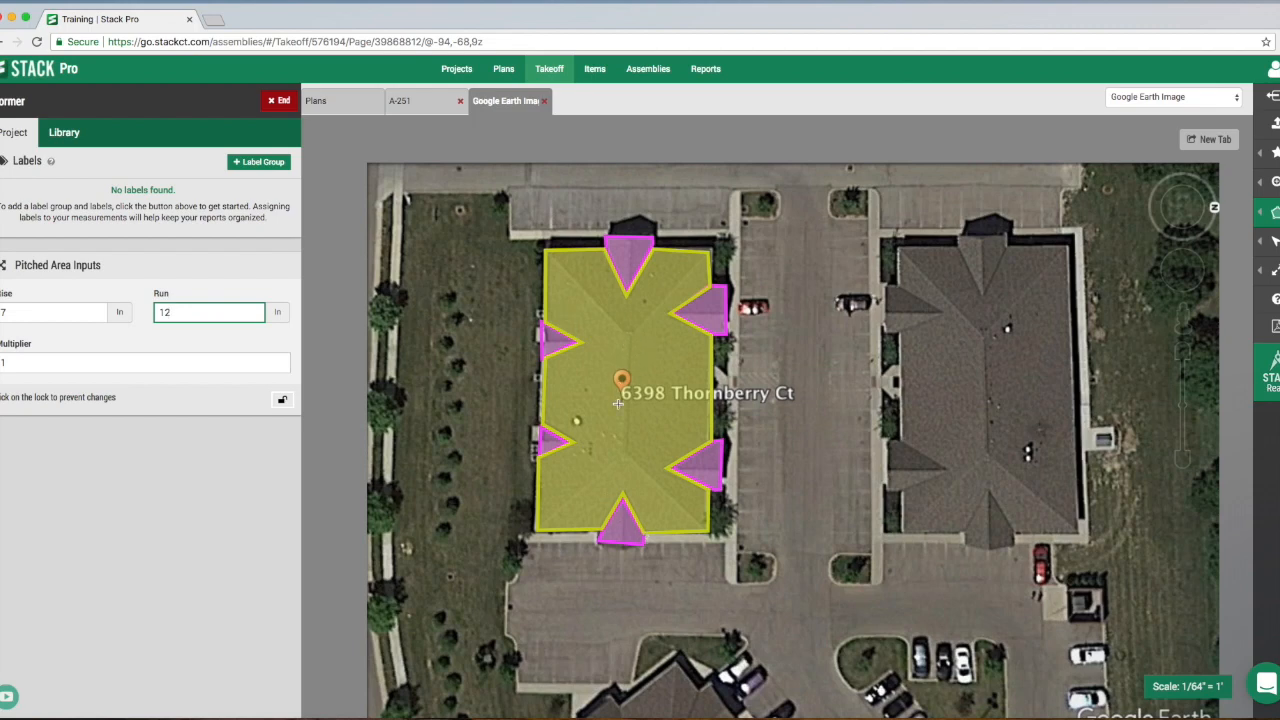
- Finish the Dormer takeoff and set up a new Linear takeoff named Ridge with a green line color
{"action": "left_click", "coordinate": [278, 100]}
{"action": "left_click", "coordinate": [256, 133]}
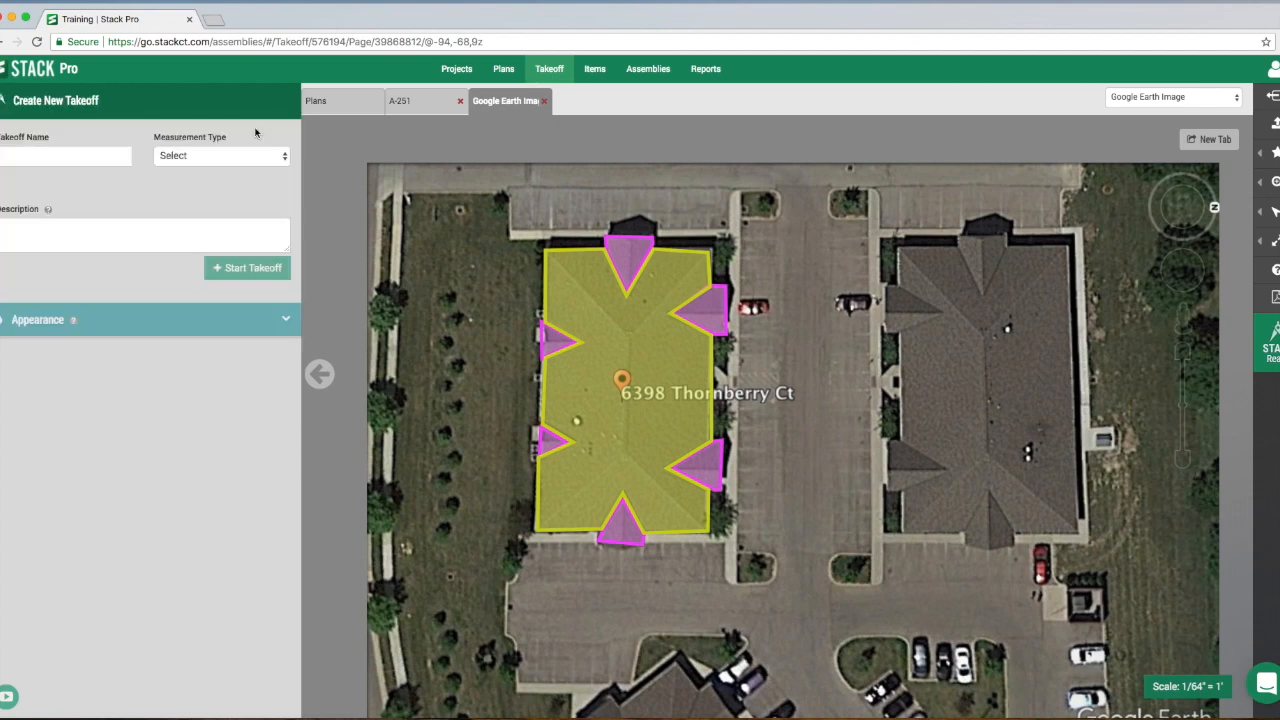
{"action": "left_click", "coordinate": [96, 161]}
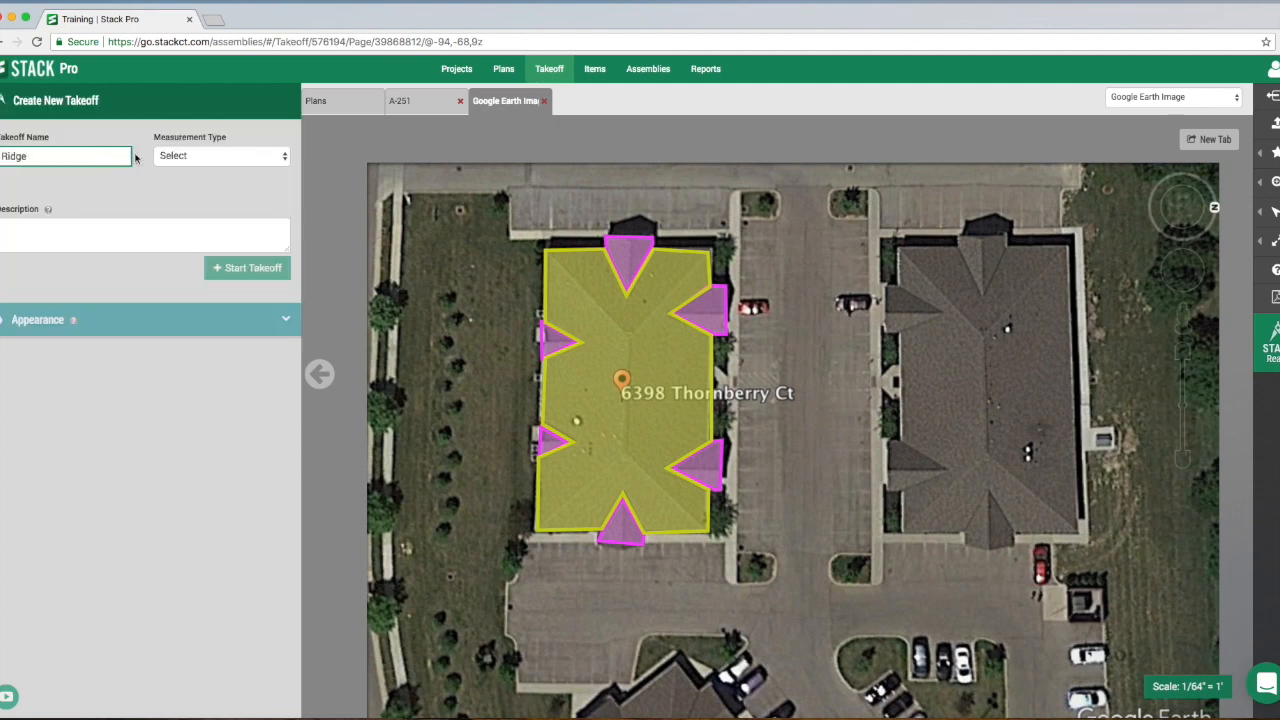
{"action": "left_click", "coordinate": [215, 156]}
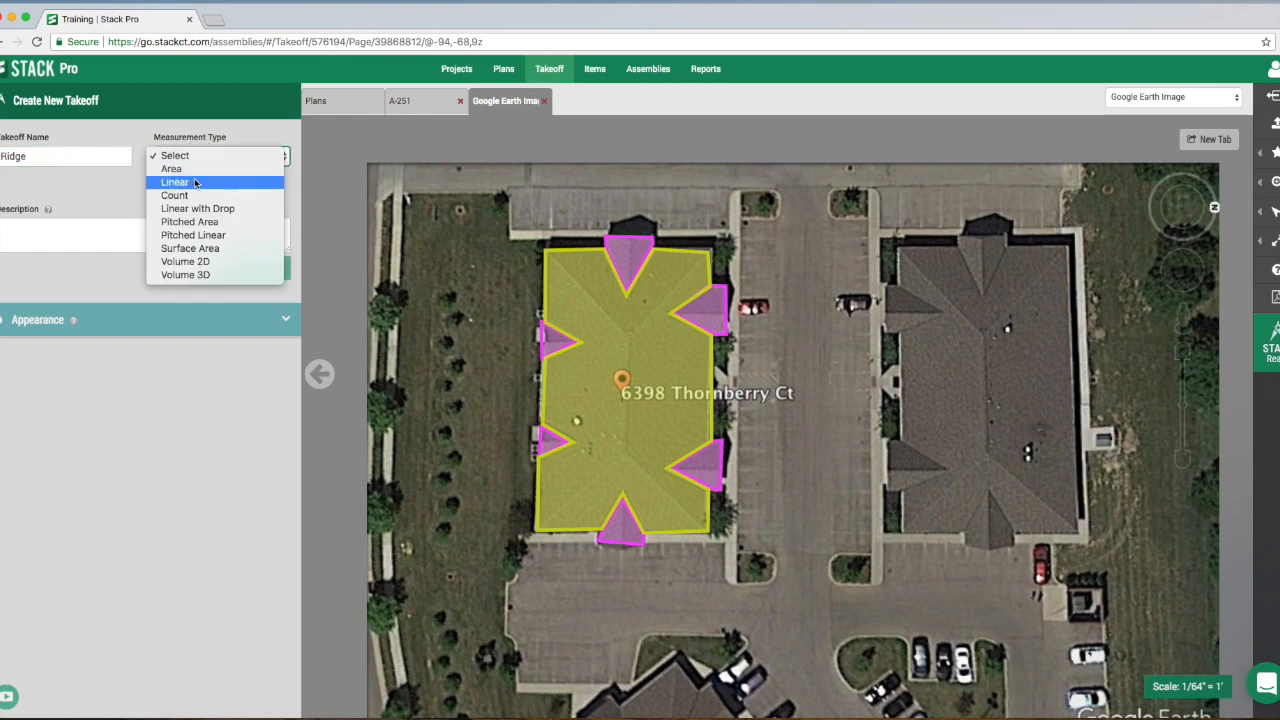
{"action": "left_click", "coordinate": [195, 183]}
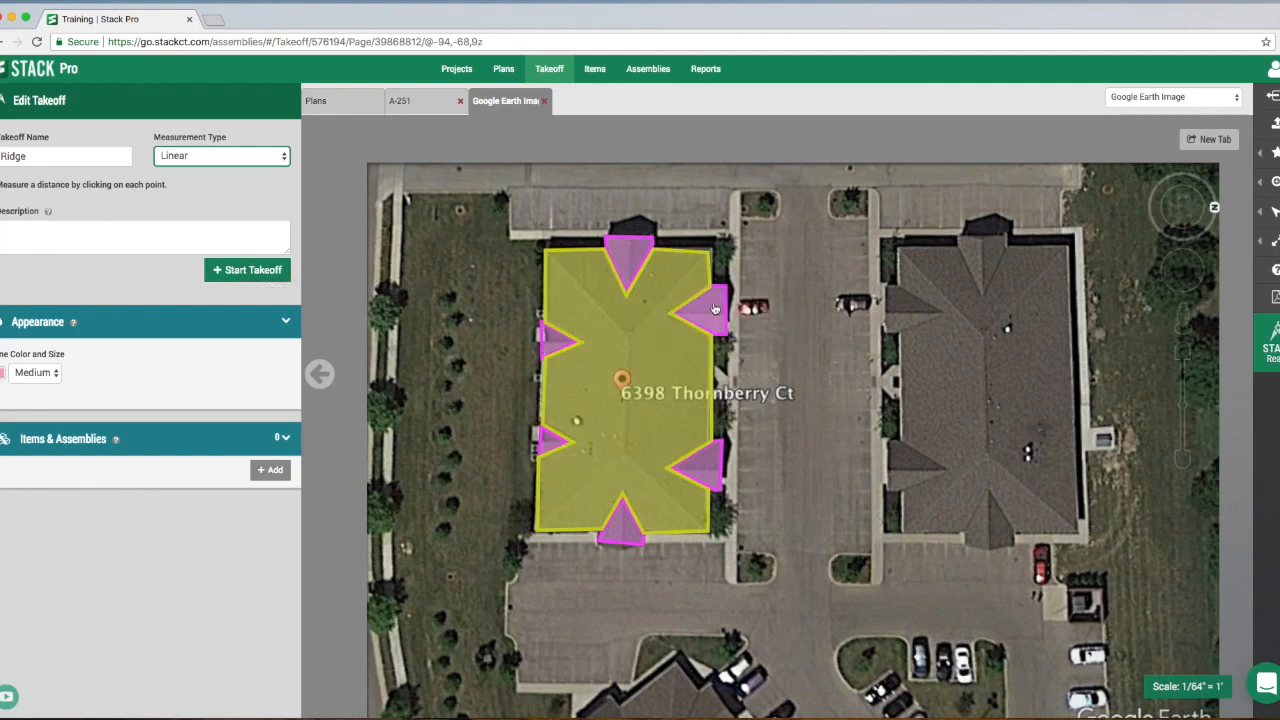
{"action": "left_click", "coordinate": [2, 374]}
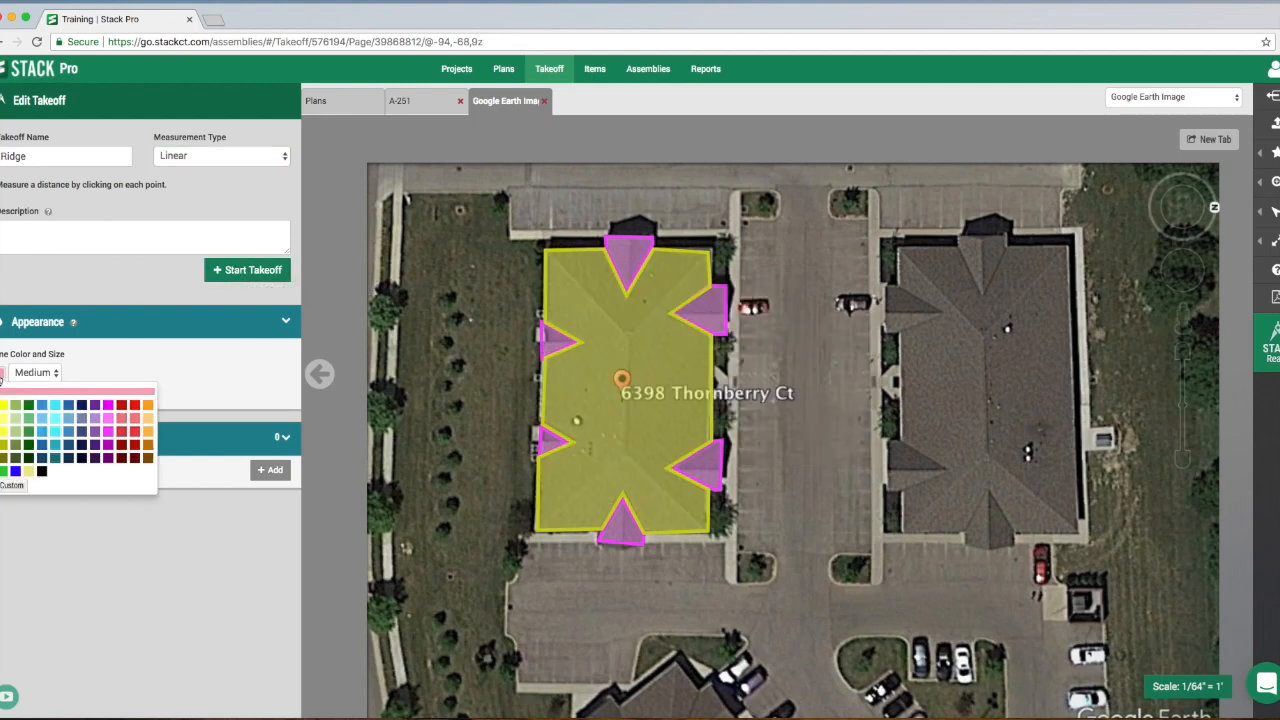
{"action": "left_click", "coordinate": [28, 418]}
- Measure the central ridge of the pinned building's roof from one hip junction to the other in the Ridge takeoff
{"action": "left_click", "coordinate": [253, 271]}
{"action": "left_click", "coordinate": [629, 335]}
{"action": "double_click", "coordinate": [625, 456]}
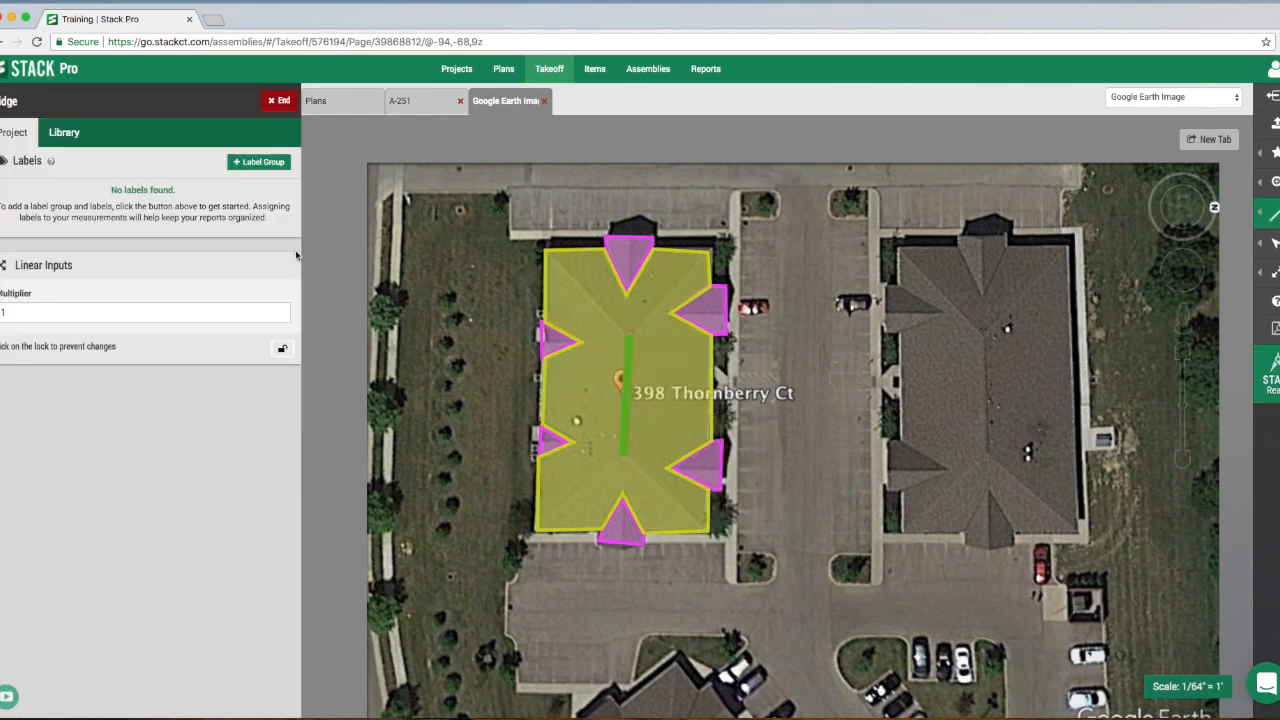
{"action": "left_click", "coordinate": [278, 100]}
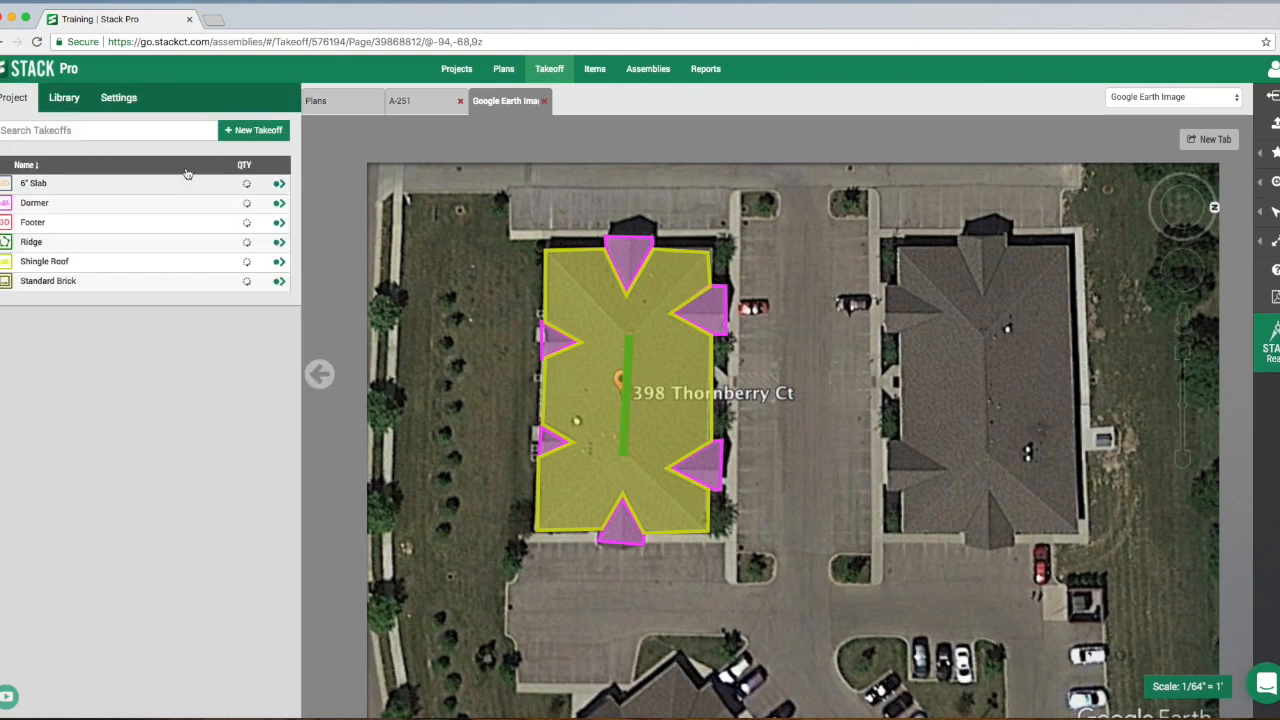
- Start a Pitched Linear takeoff named Hips with a rise of 5 in and a run of 12 in
{"action": "left_click", "coordinate": [253, 130]}
{"action": "left_click", "coordinate": [85, 156]}
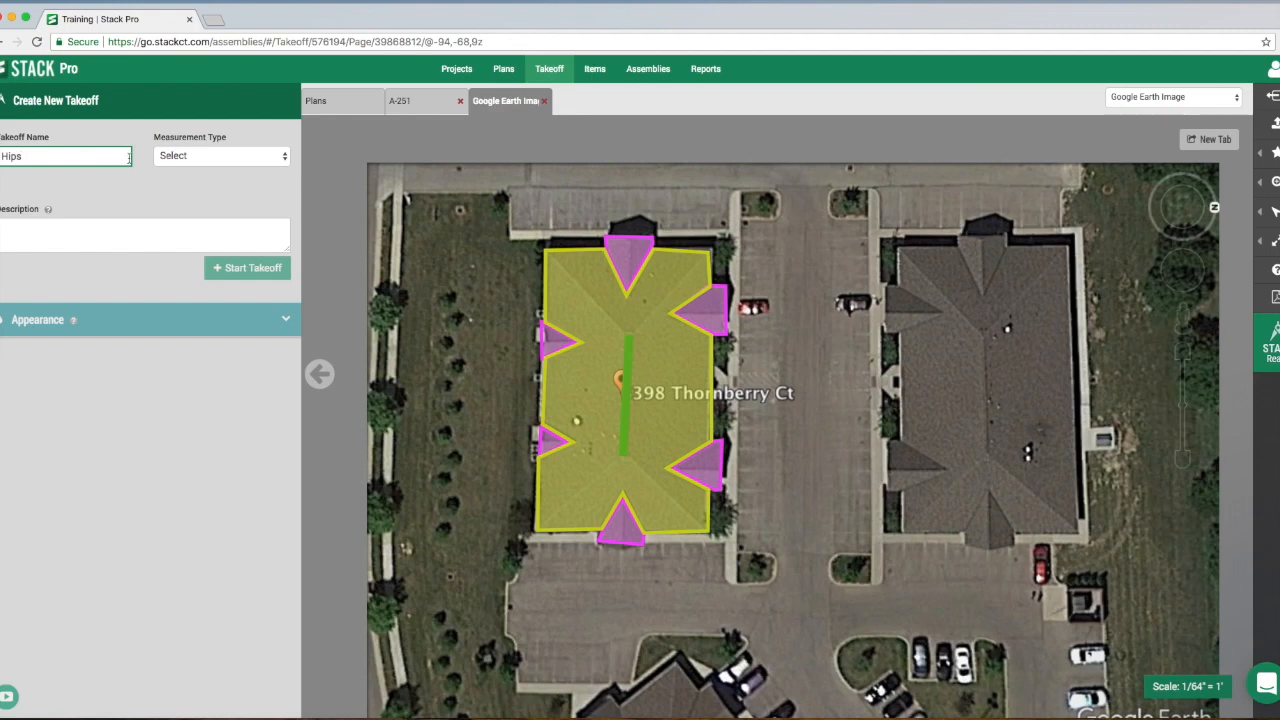
{"action": "left_click", "coordinate": [190, 157]}
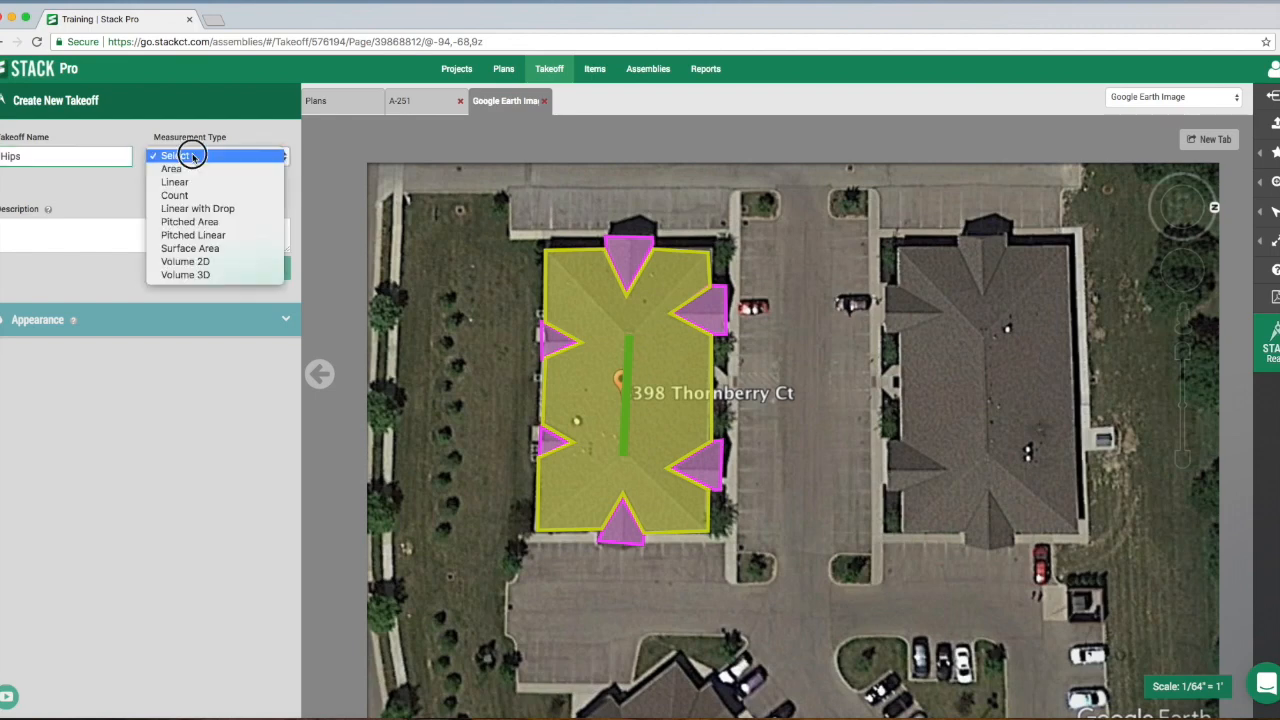
{"action": "left_click", "coordinate": [222, 238]}
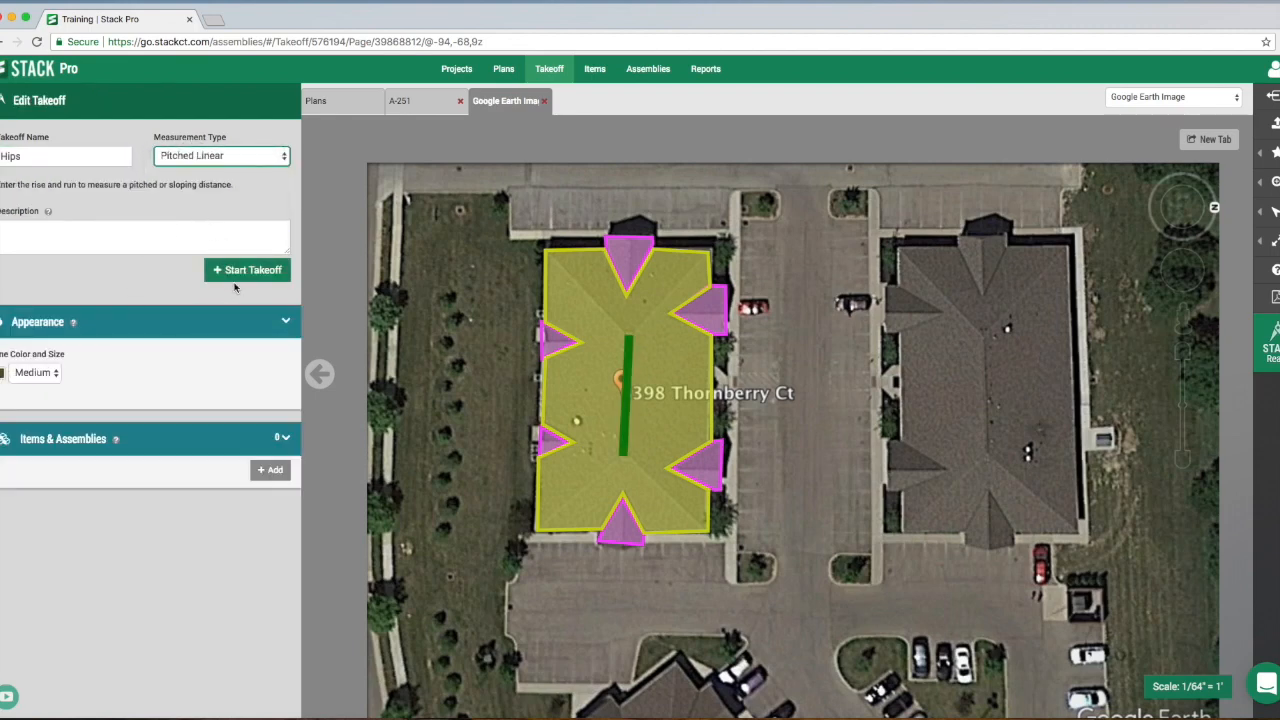
{"action": "left_click", "coordinate": [244, 275]}
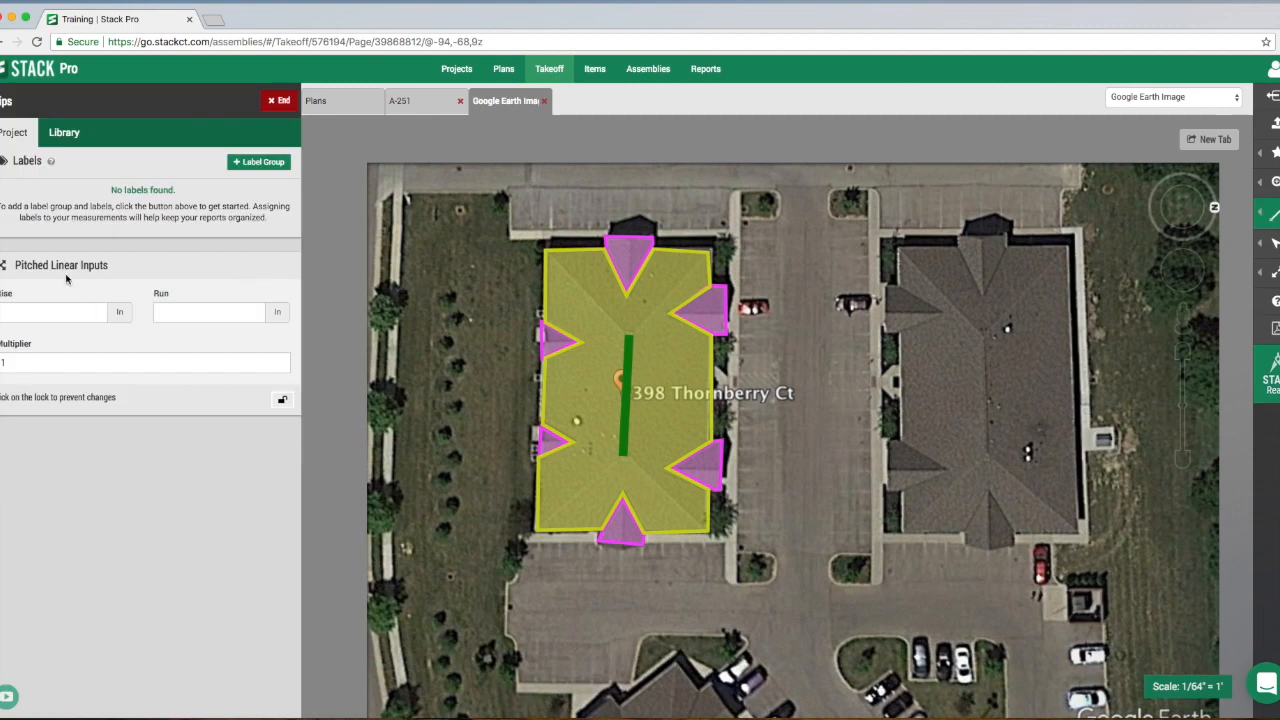
{"action": "left_click", "coordinate": [57, 313]}
{"action": "left_click", "coordinate": [186, 313]}
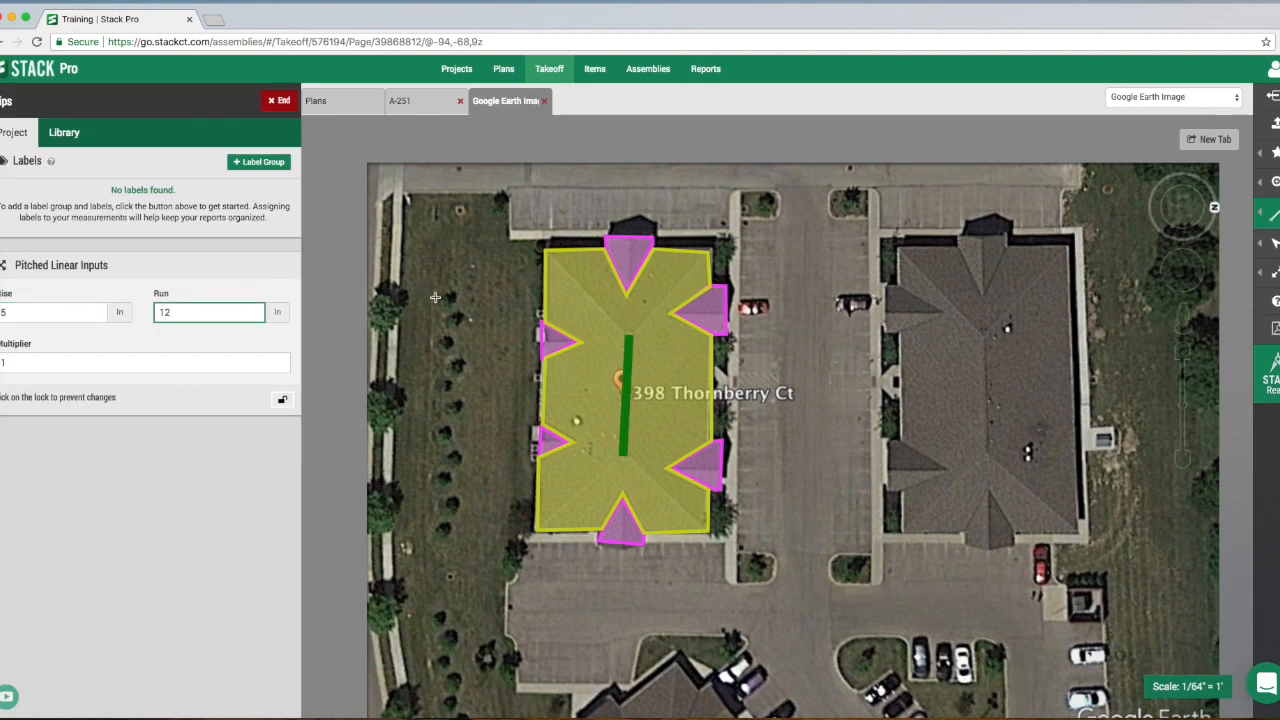
- Trace the pinned building's four hips as two V-shaped runs, each going corner to corner through a ridge end
{"action": "left_click", "coordinate": [546, 253]}
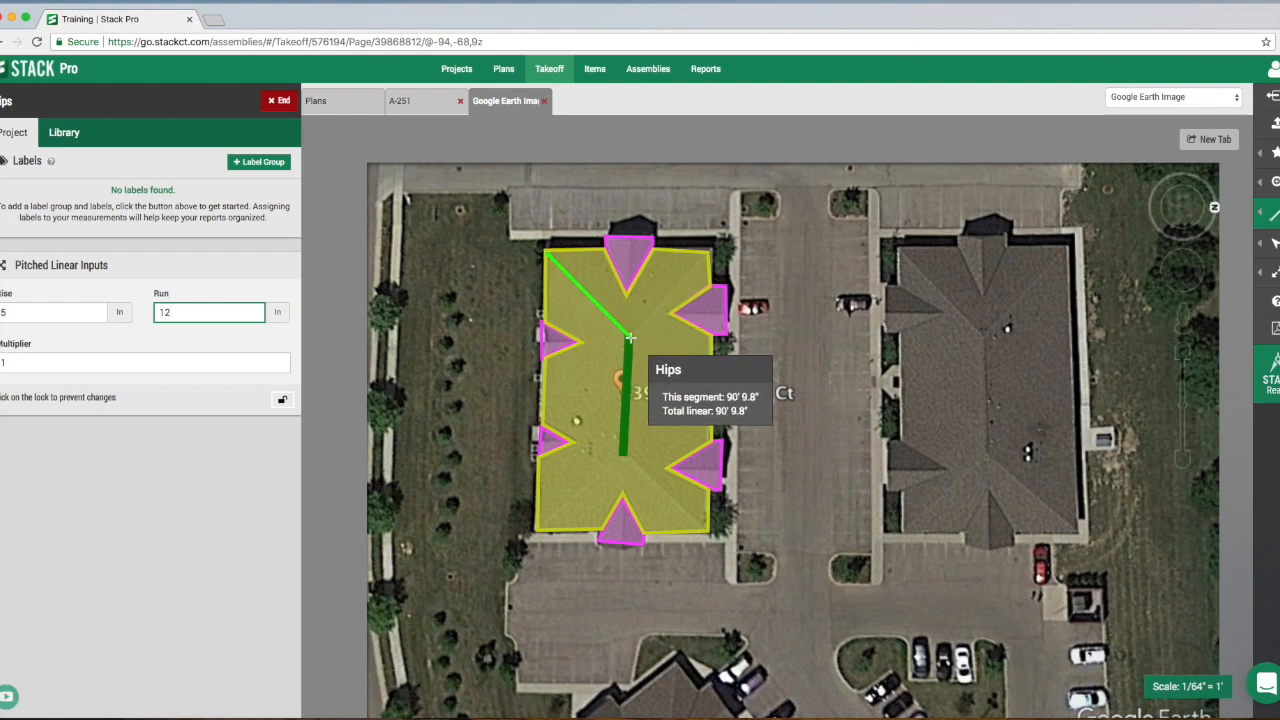
{"action": "left_click", "coordinate": [631, 336]}
{"action": "double_click", "coordinate": [713, 254]}
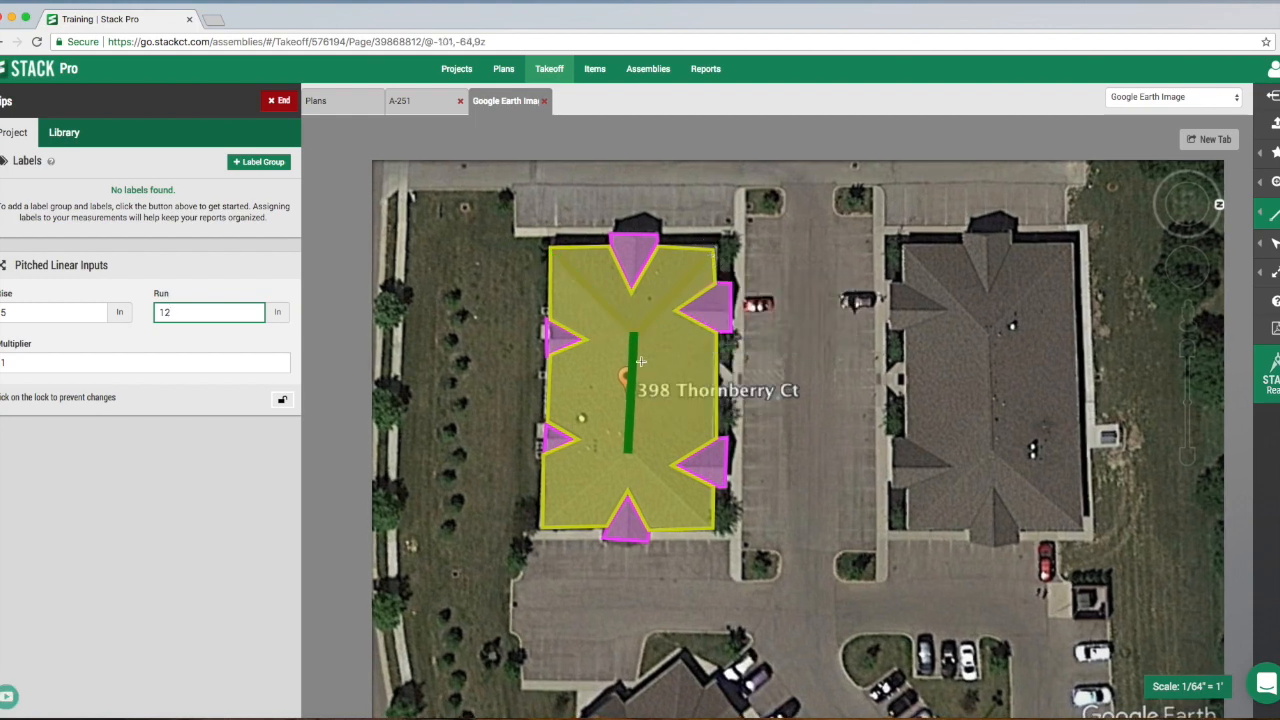
{"action": "left_click", "coordinate": [539, 530]}
{"action": "left_click", "coordinate": [628, 452]}
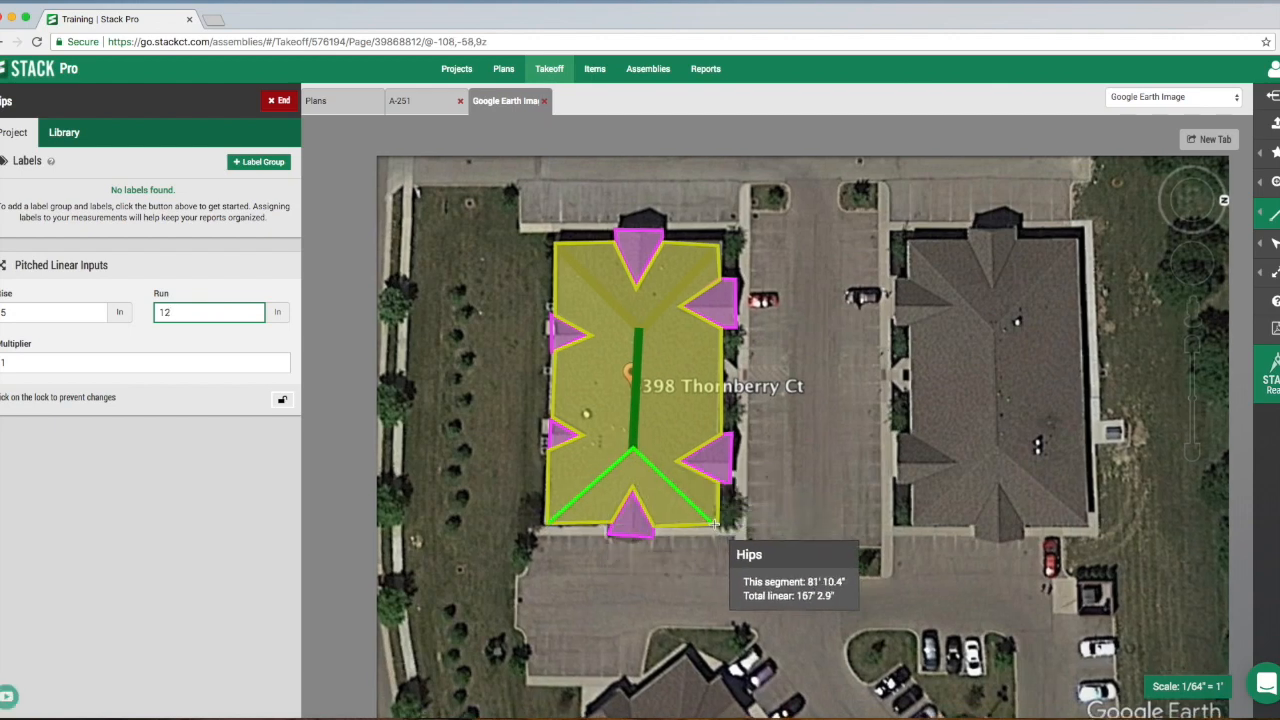
{"action": "double_click", "coordinate": [715, 522]}
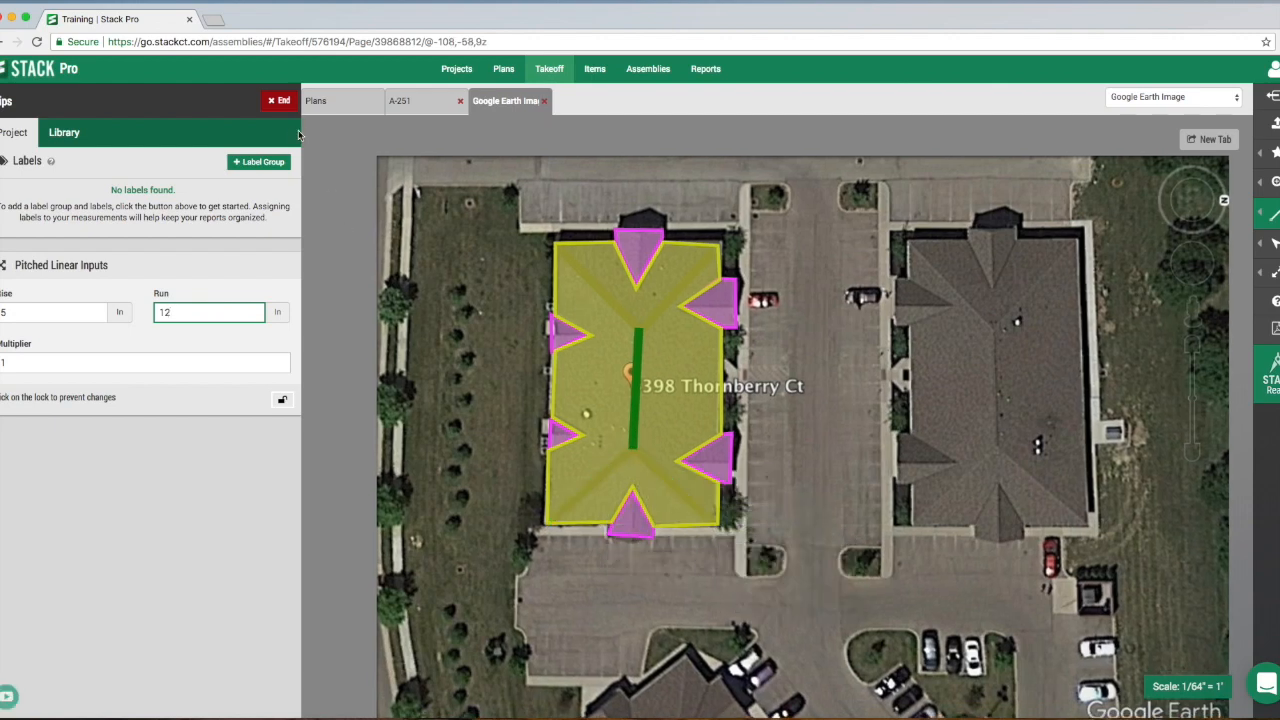
{"action": "left_click", "coordinate": [277, 102]}
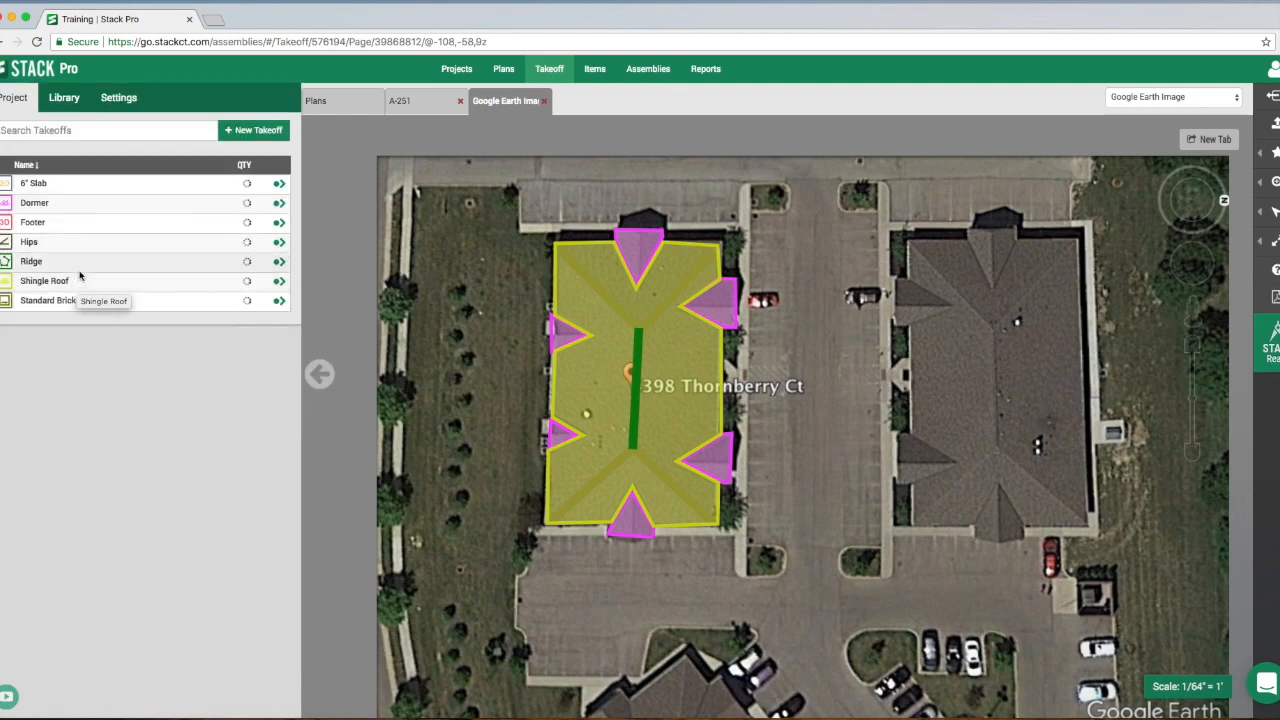
- Change the Hips takeoff's line color to dark blue and resume the takeoff
{"action": "left_click", "coordinate": [10, 248]}
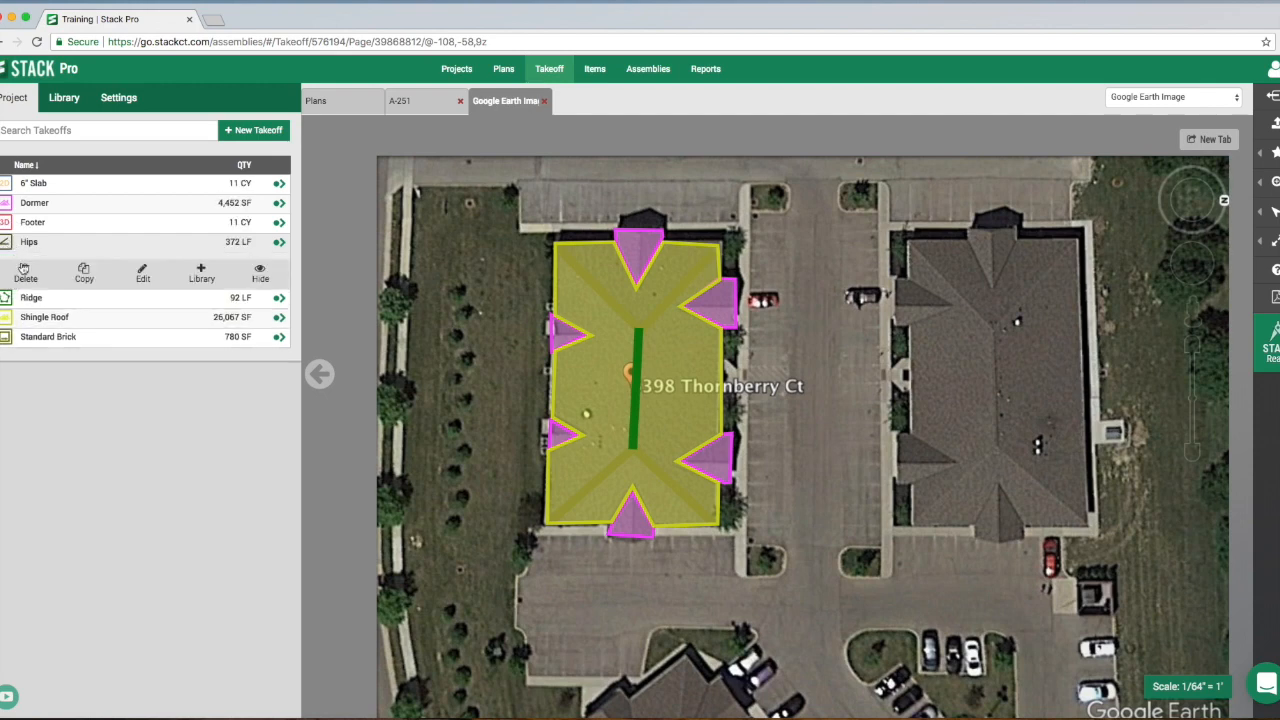
{"action": "left_click", "coordinate": [142, 274]}
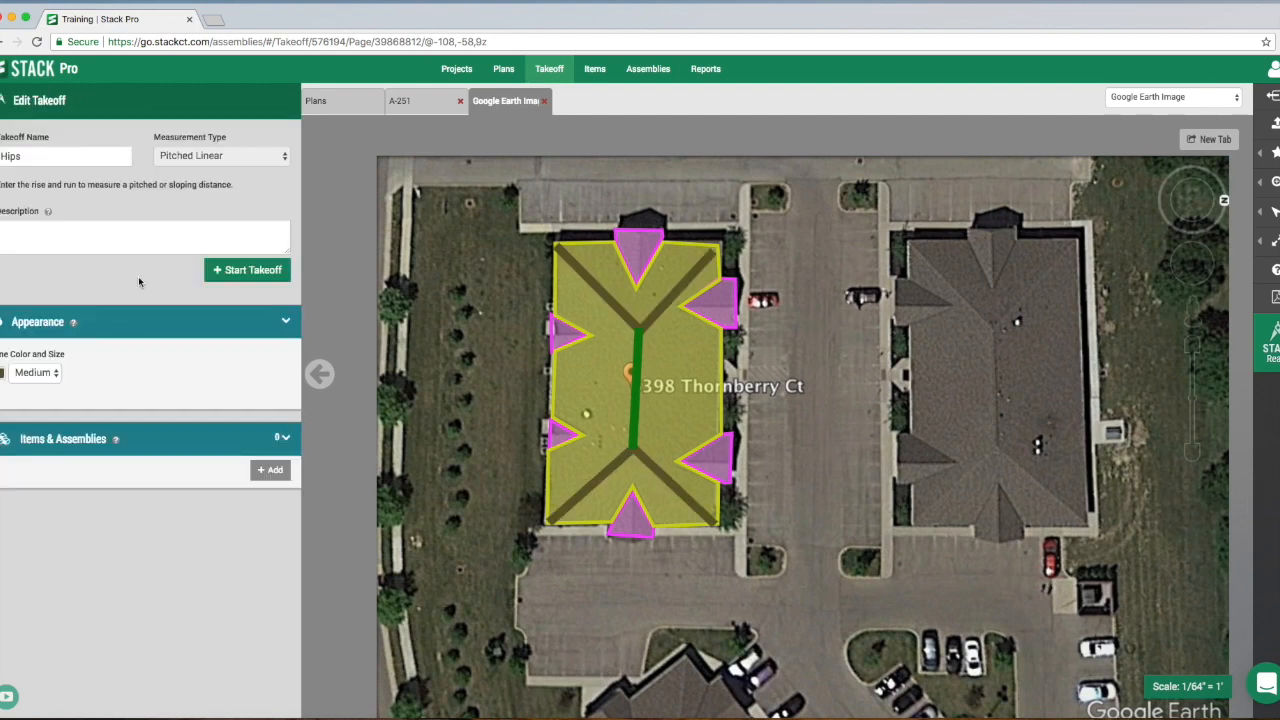
{"action": "left_click", "coordinate": [2, 374]}
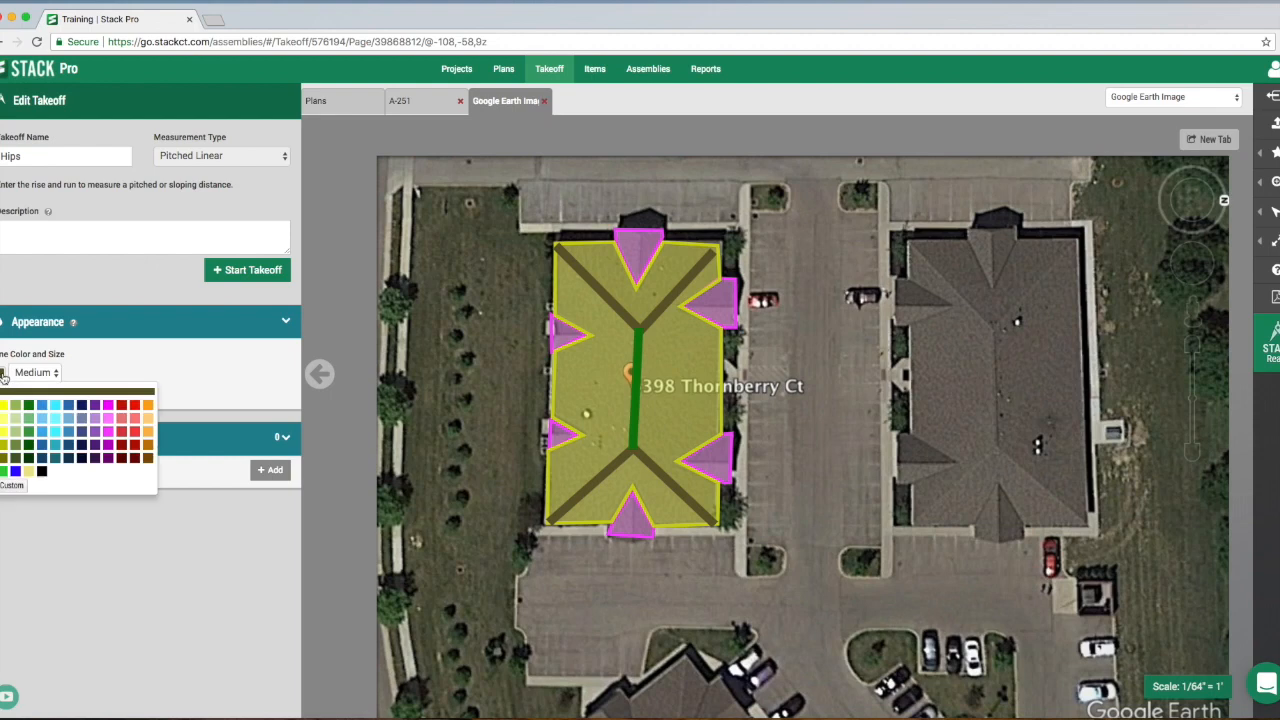
{"action": "left_click", "coordinate": [70, 447]}
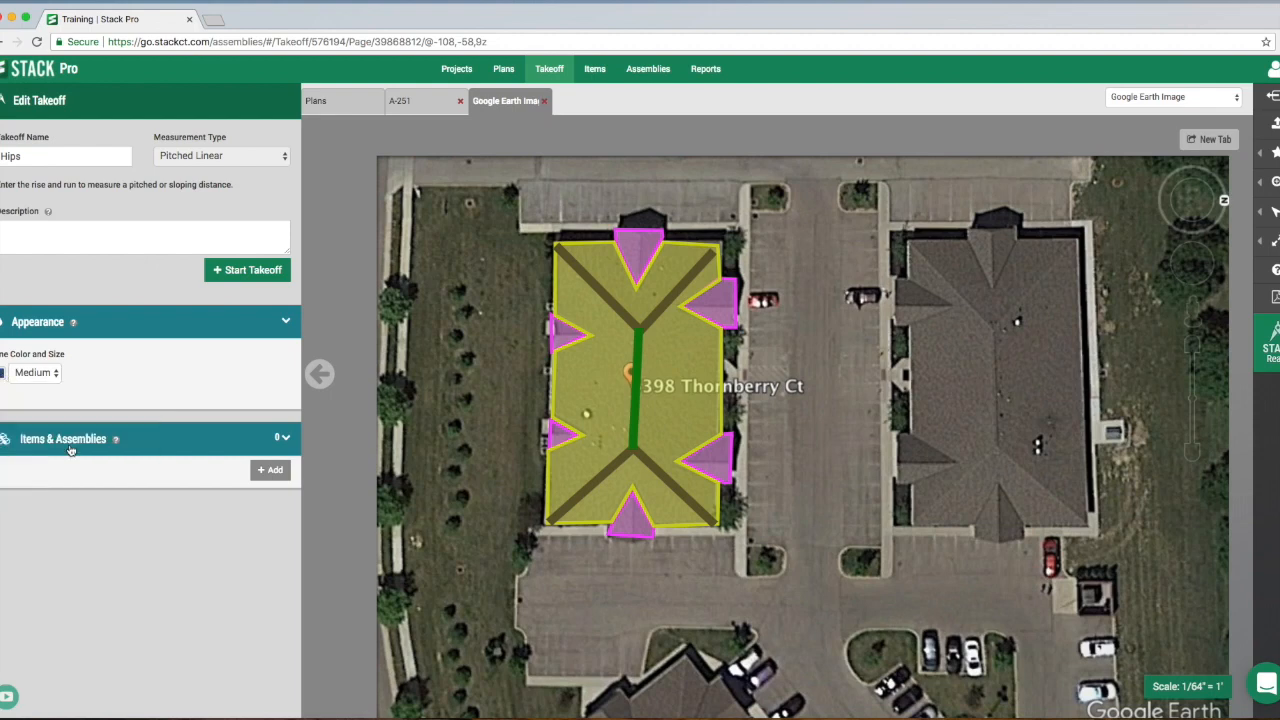
{"action": "left_click", "coordinate": [250, 268]}
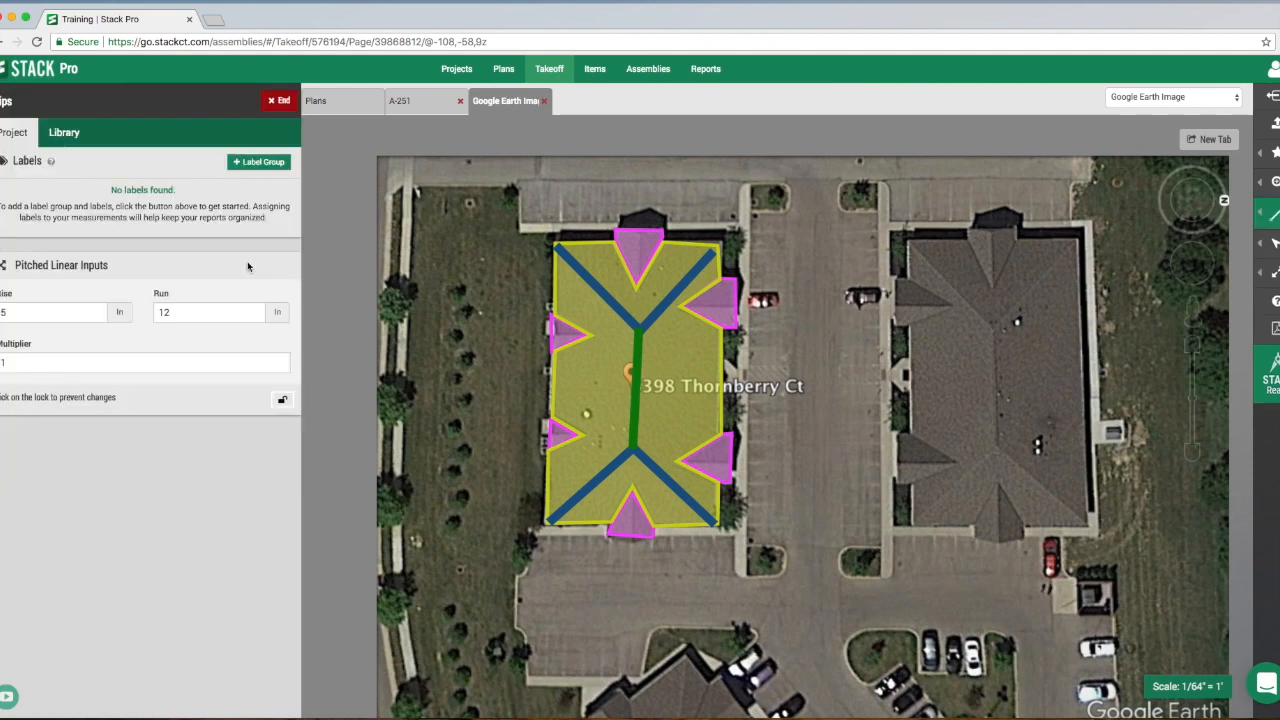
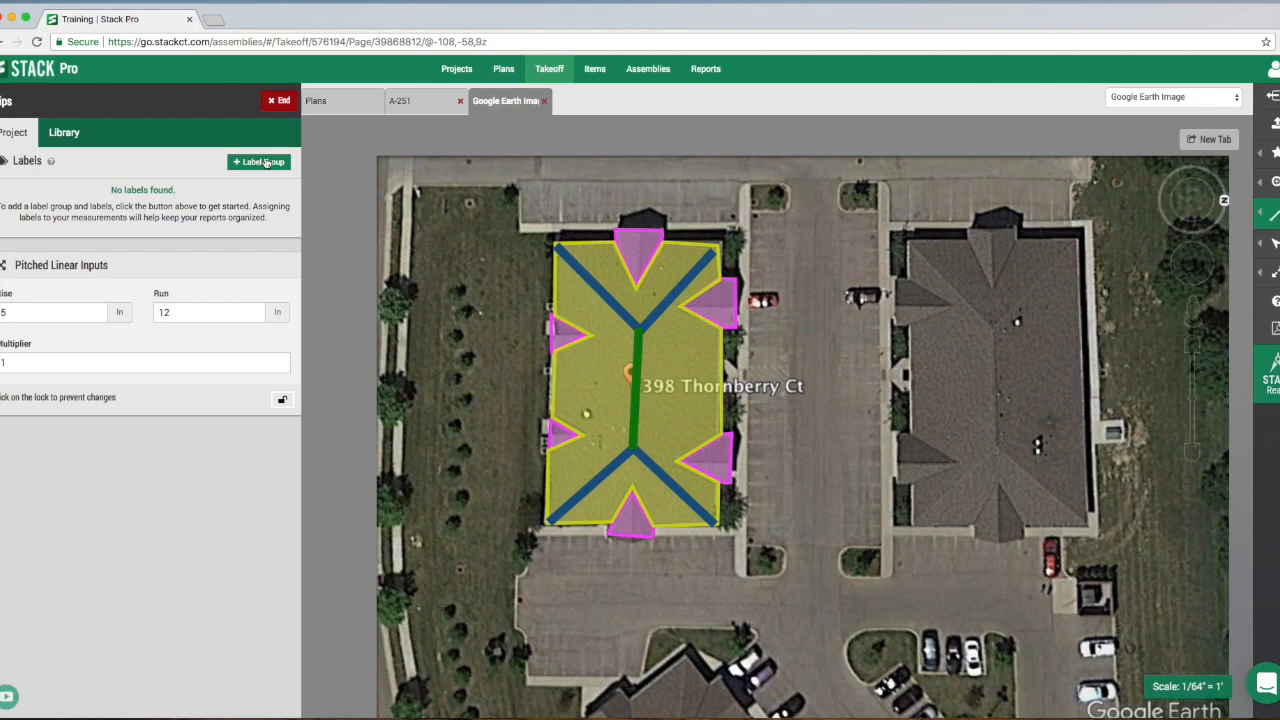
- End the Hips takeoff and return to the resident unit plans on sheet A-251
{"action": "left_click", "coordinate": [281, 102]}
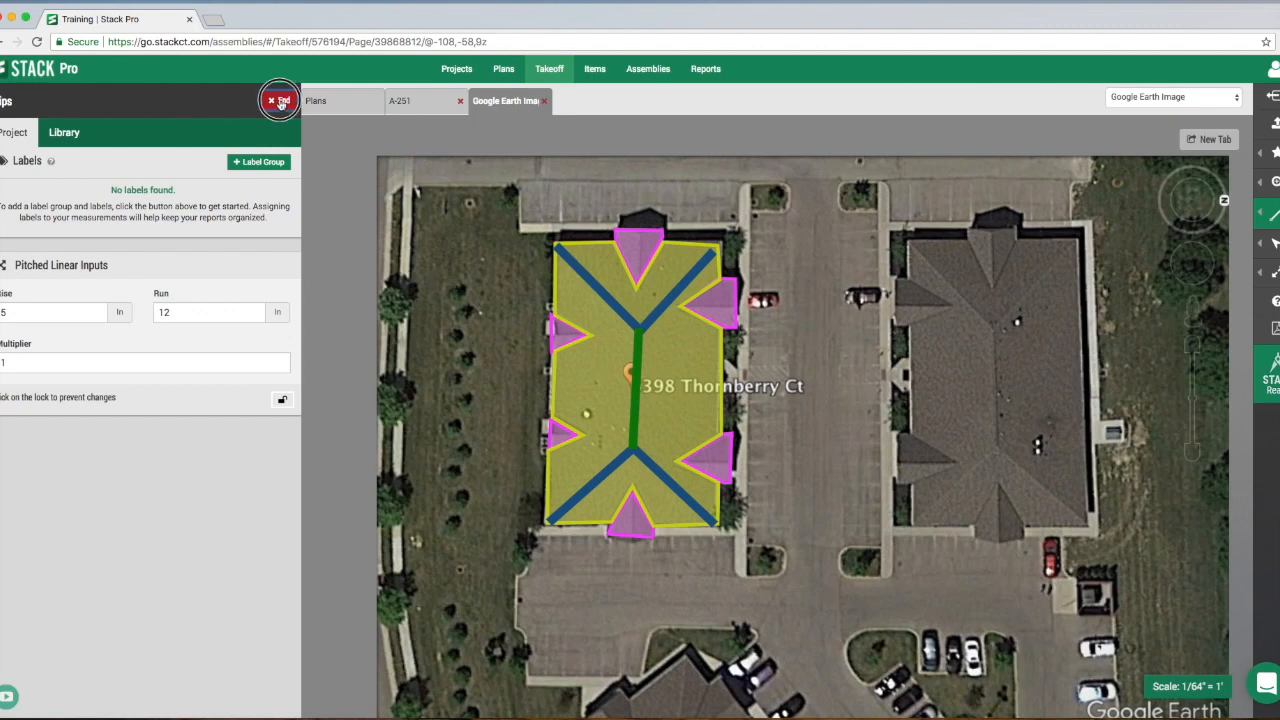
{"action": "left_click", "coordinate": [435, 111]}
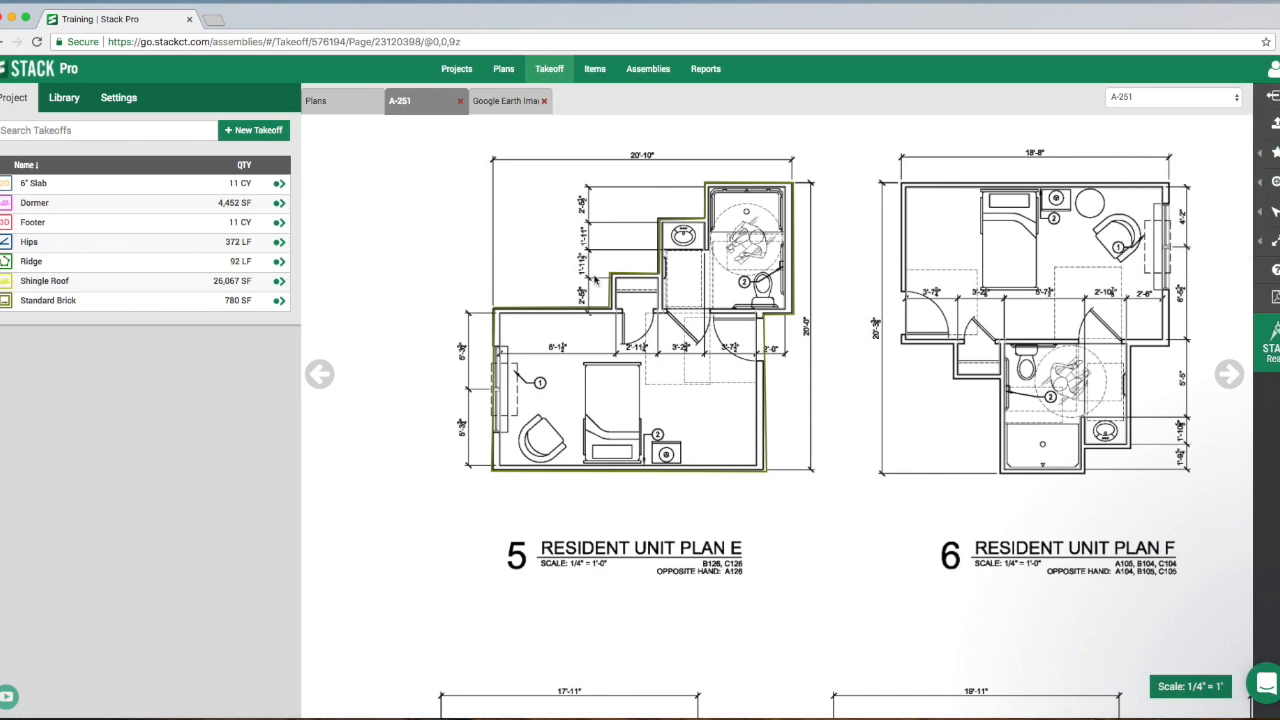
{"action": "scroll", "coordinate": [596, 281], "scroll_direction": "down", "scroll_amount": 5}
{"action": "left_click_drag", "start_coordinate": [671, 387], "coordinate": [672, 391]}
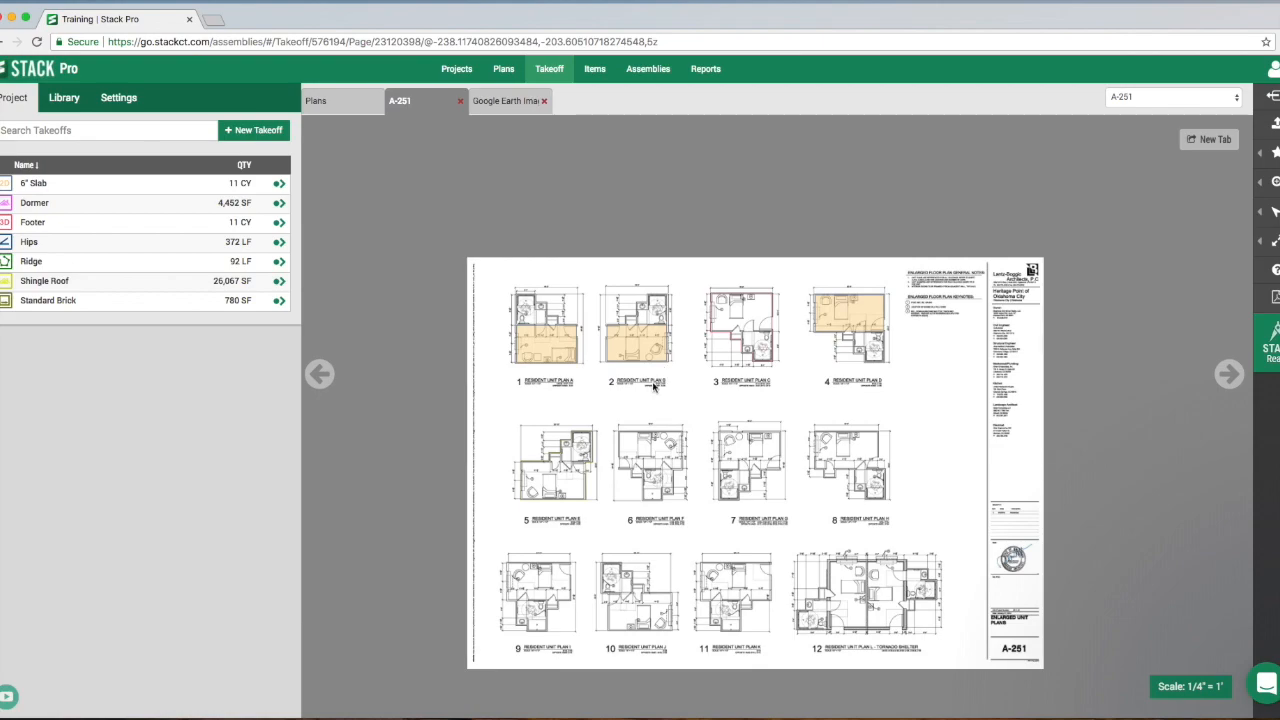
{"action": "scroll", "coordinate": [652, 386], "scroll_direction": "up", "scroll_amount": 3}
{"action": "scroll", "coordinate": [652, 386], "scroll_direction": "down", "scroll_amount": 3}
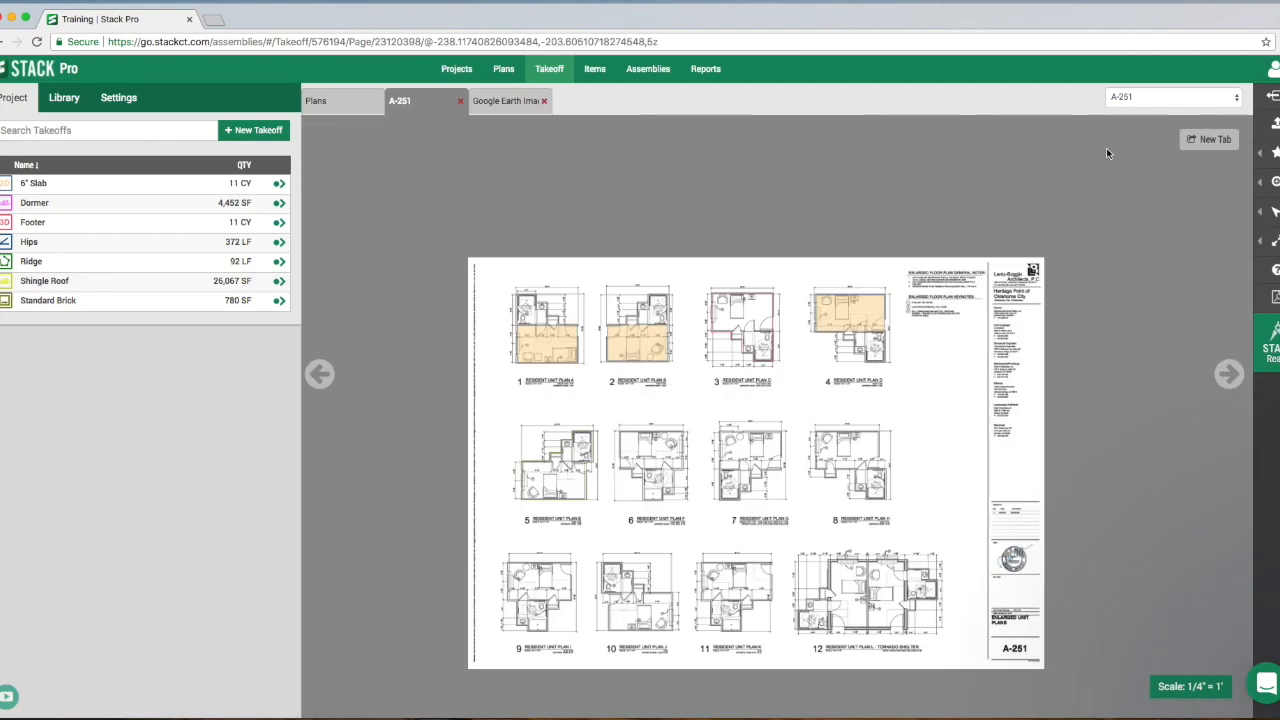
{"action": "scroll", "coordinate": [603, 381], "scroll_direction": "up", "scroll_amount": 4}
{"action": "scroll", "coordinate": [597, 381], "scroll_direction": "down", "scroll_amount": 1}
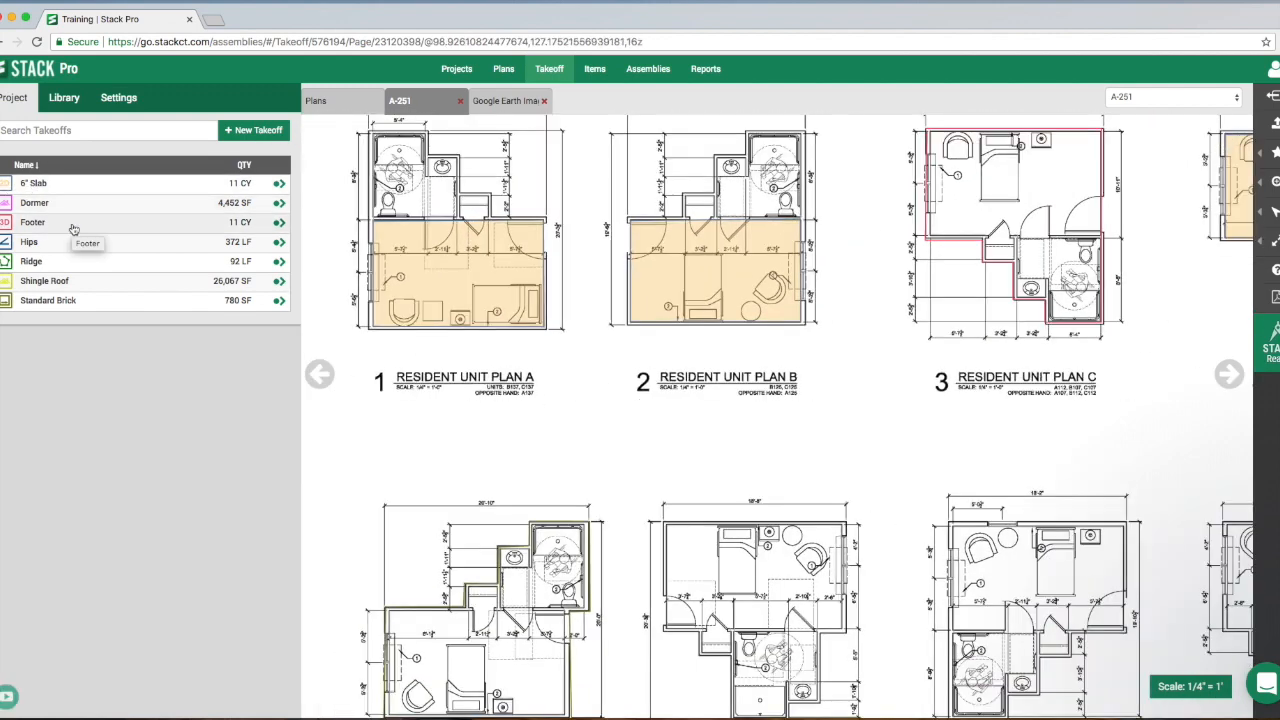
- Resume the 6" Slab takeoff and hide the left side panel to widen the drawing area
{"action": "left_click", "coordinate": [279, 186]}
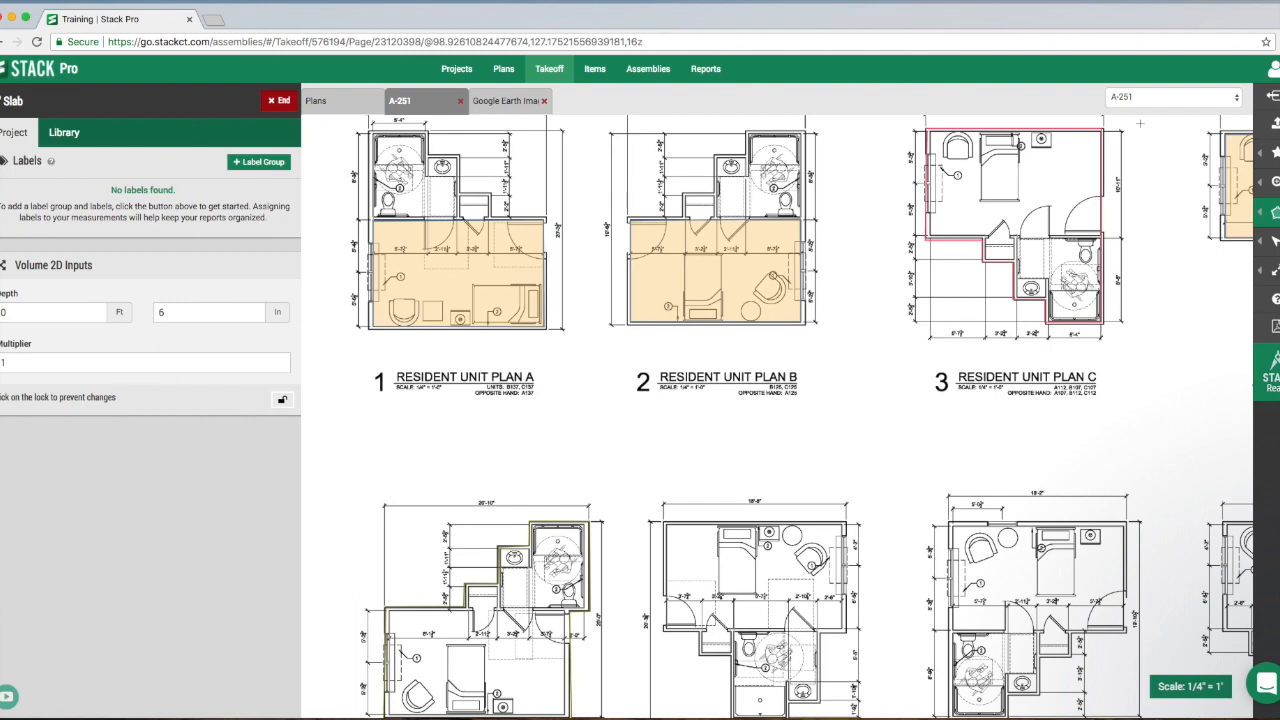
{"action": "left_click", "coordinate": [1273, 96]}
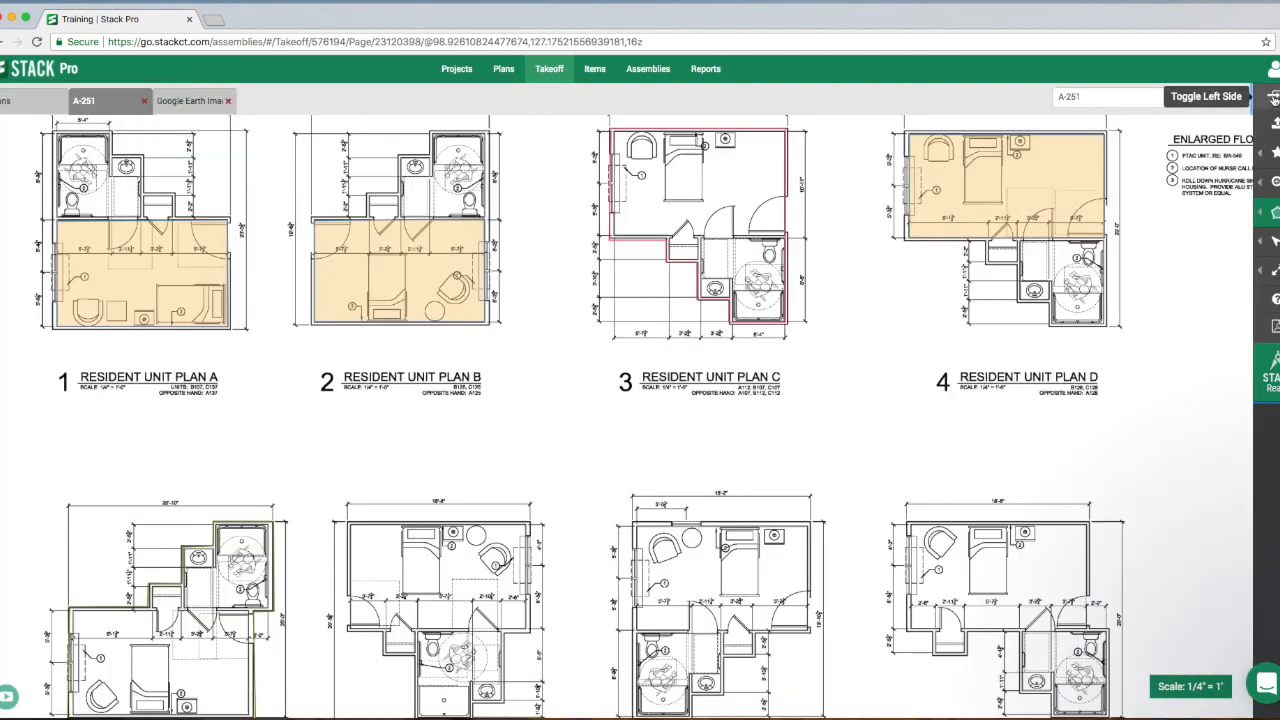
{"action": "scroll", "coordinate": [331, 434], "scroll_direction": "down", "scroll_amount": 4}
{"action": "scroll", "coordinate": [331, 434], "scroll_direction": "left", "scroll_amount": 2}
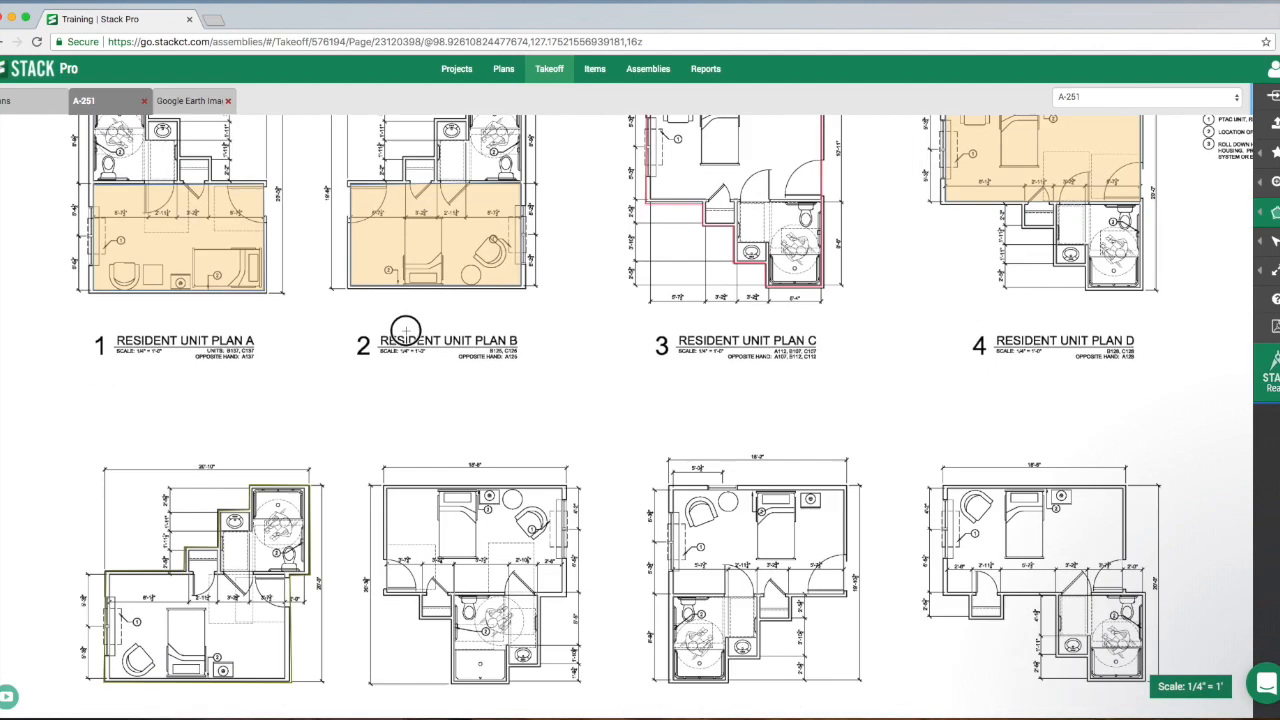
- Trace the rectangular bedroom of Resident Unit Plan F as slab, restore the left side panel and end the takeoff
{"action": "left_click", "coordinate": [437, 357]}
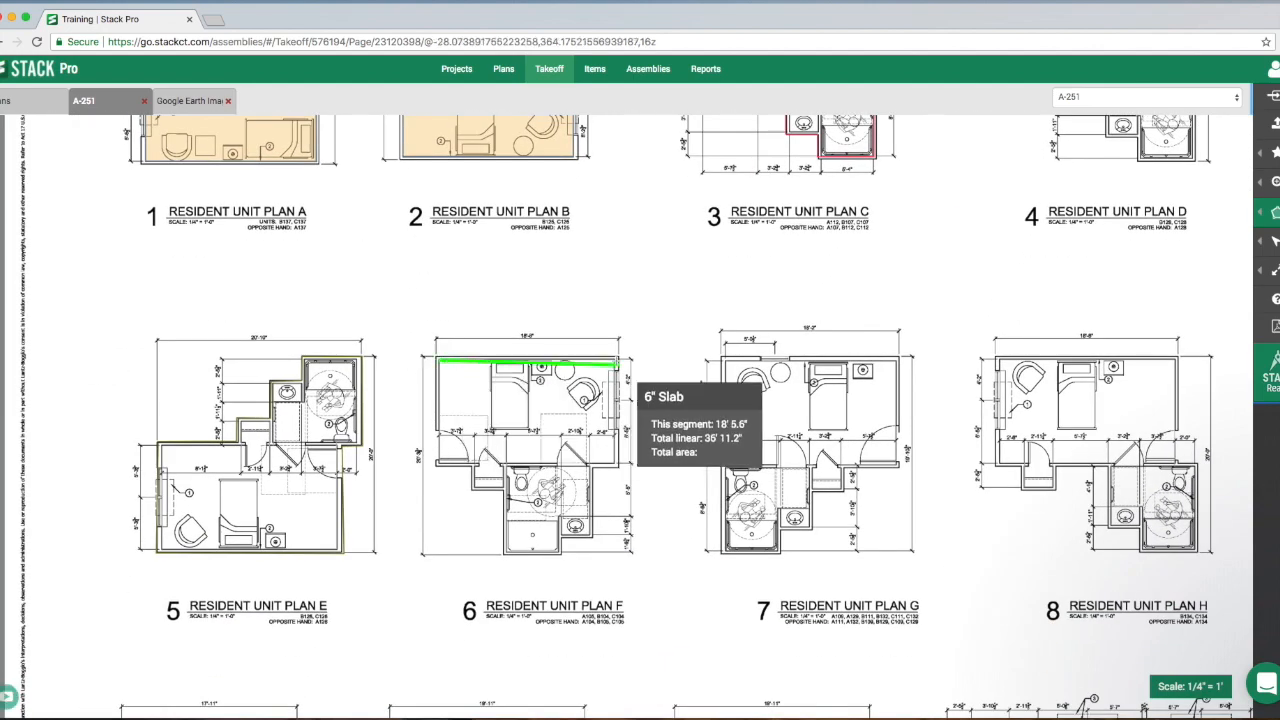
{"action": "left_click", "coordinate": [618, 357]}
{"action": "left_click", "coordinate": [618, 462]}
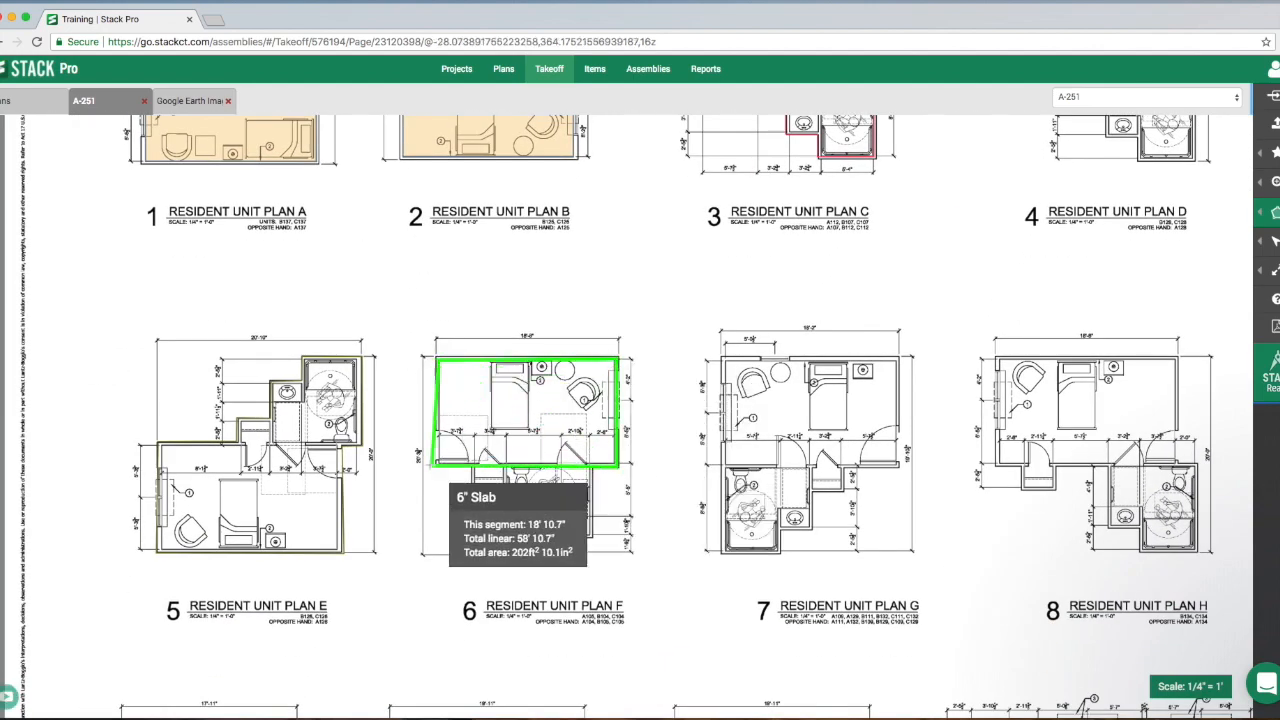
{"action": "double_click", "coordinate": [437, 462]}
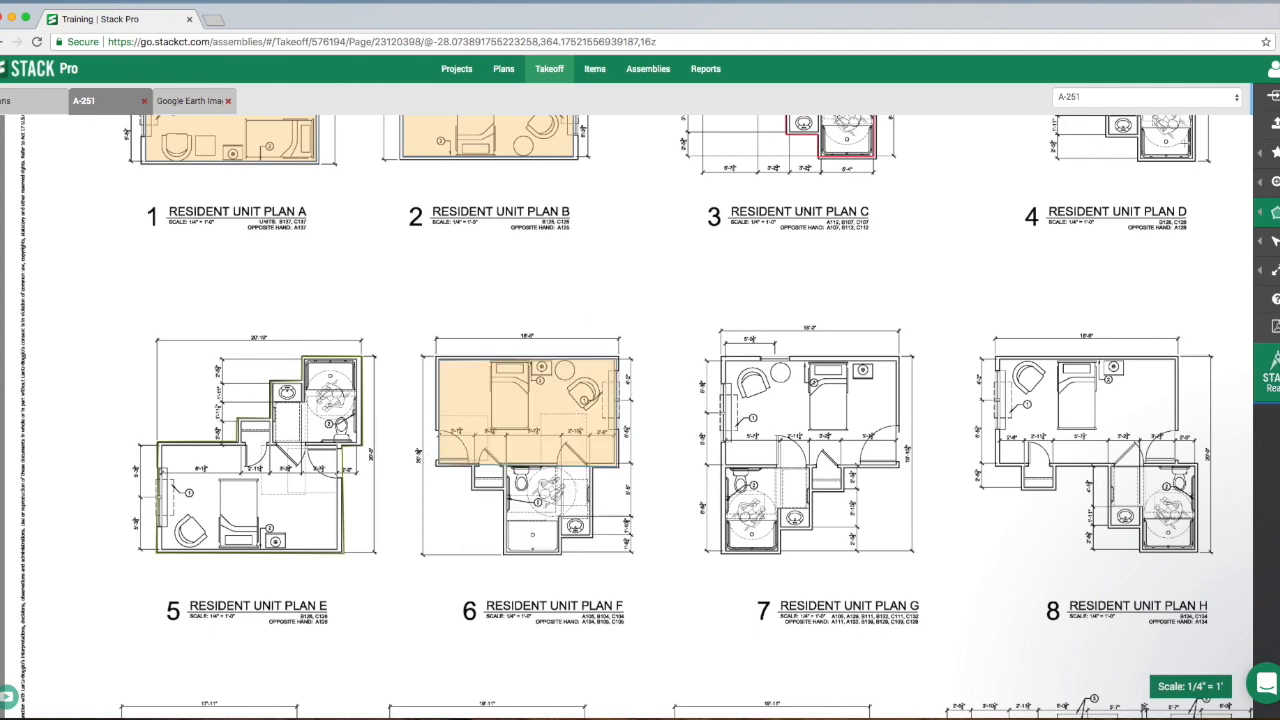
{"action": "left_click", "coordinate": [1272, 95]}
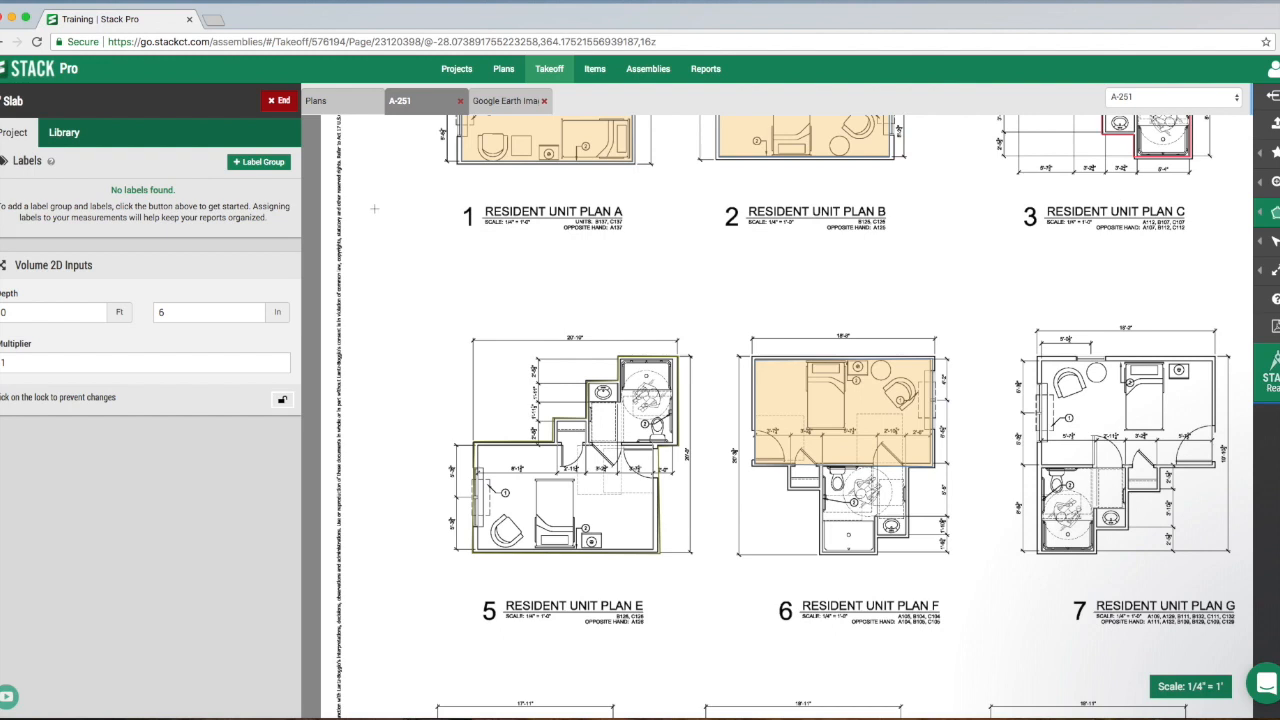
{"action": "left_click", "coordinate": [278, 100]}
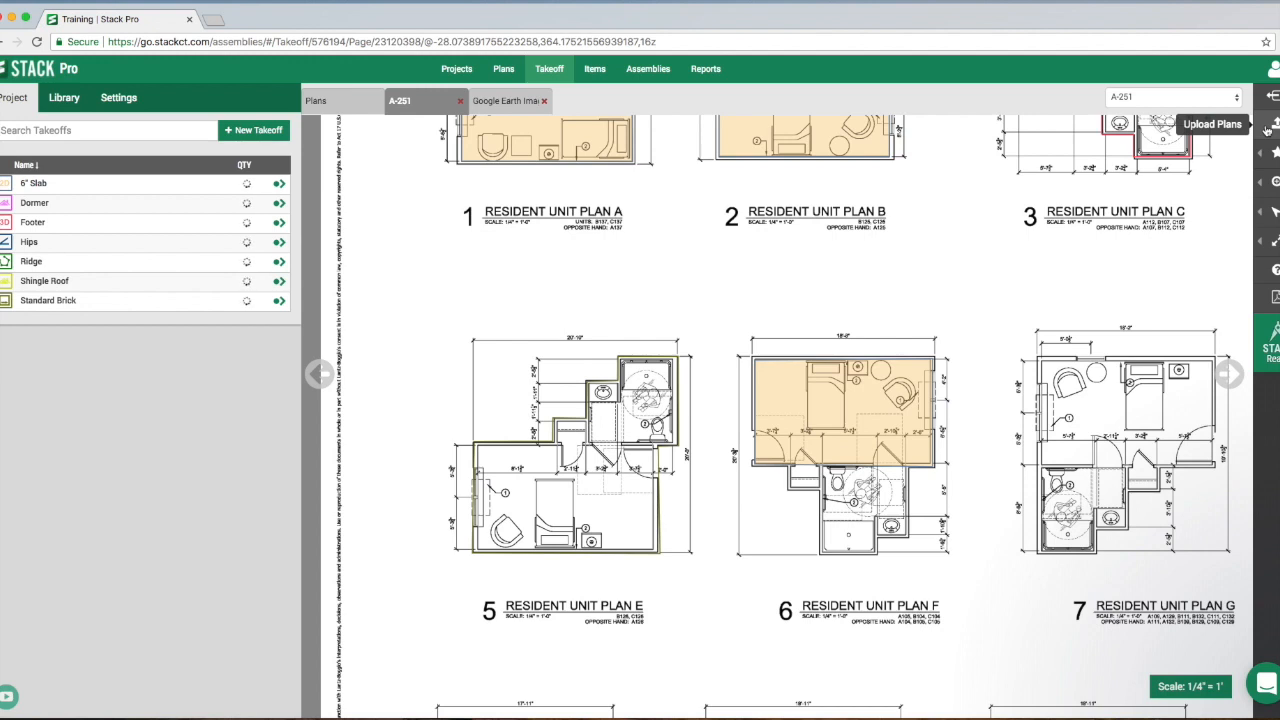
{"action": "mouse_move", "coordinate": [1271, 152]}
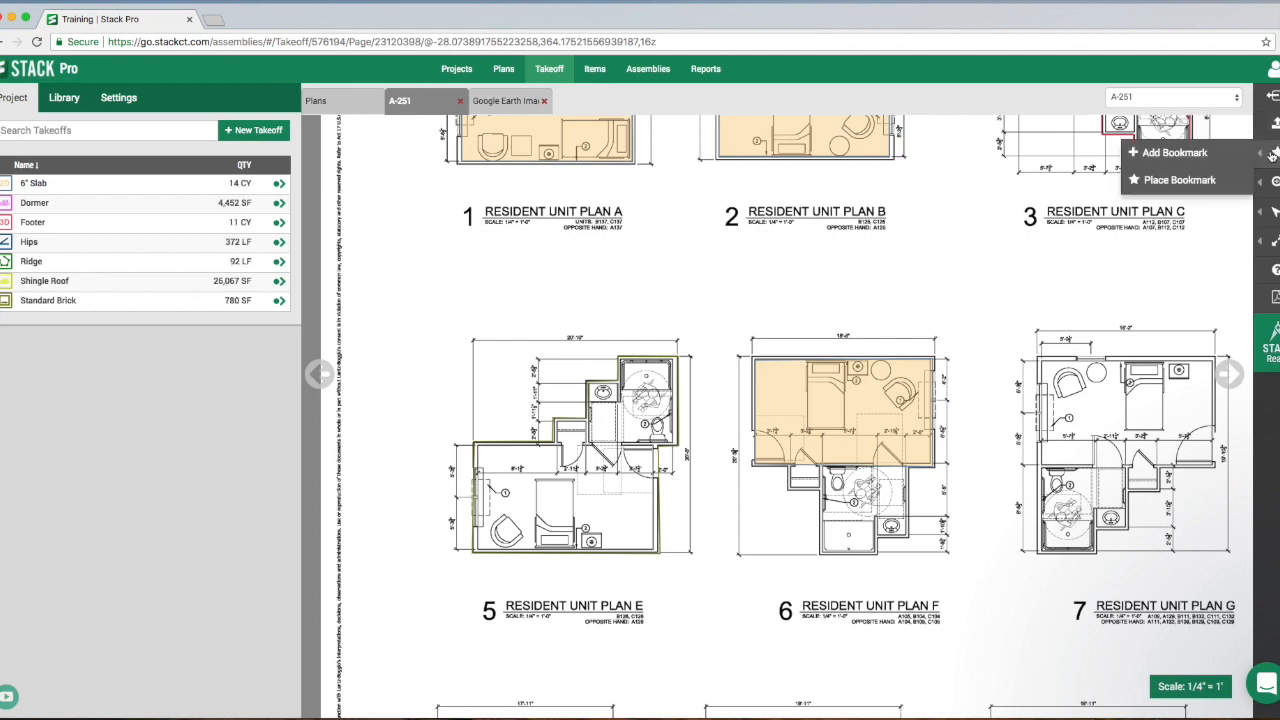
{"action": "mouse_move", "coordinate": [1273, 182]}
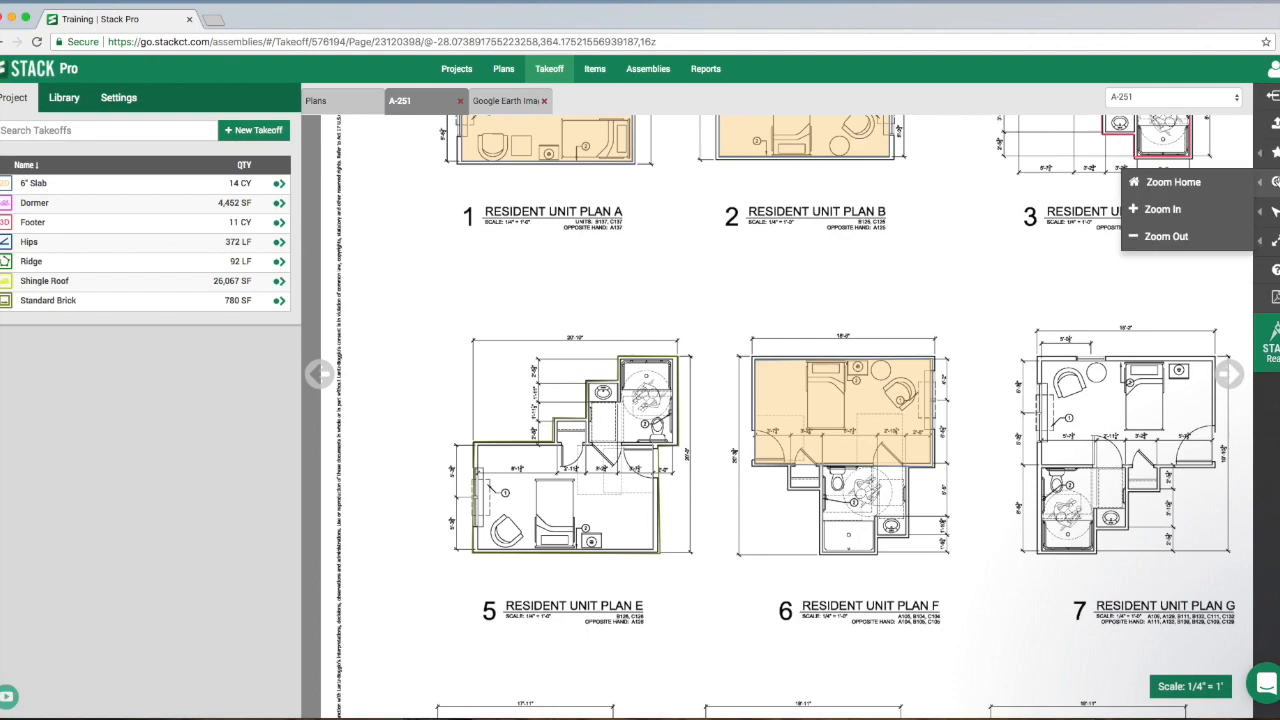
{"action": "double_click", "coordinate": [1162, 209]}
{"action": "left_click", "coordinate": [1171, 239]}
{"action": "left_click", "coordinate": [1171, 239]}
{"action": "left_click", "coordinate": [1171, 214]}
{"action": "left_click", "coordinate": [1171, 237]}
- Edit the Resident Unit Plan F slab by adjusting its lower-right corner and nudging the shape slightly to fit the room
{"action": "mouse_move", "coordinate": [1274, 212]}
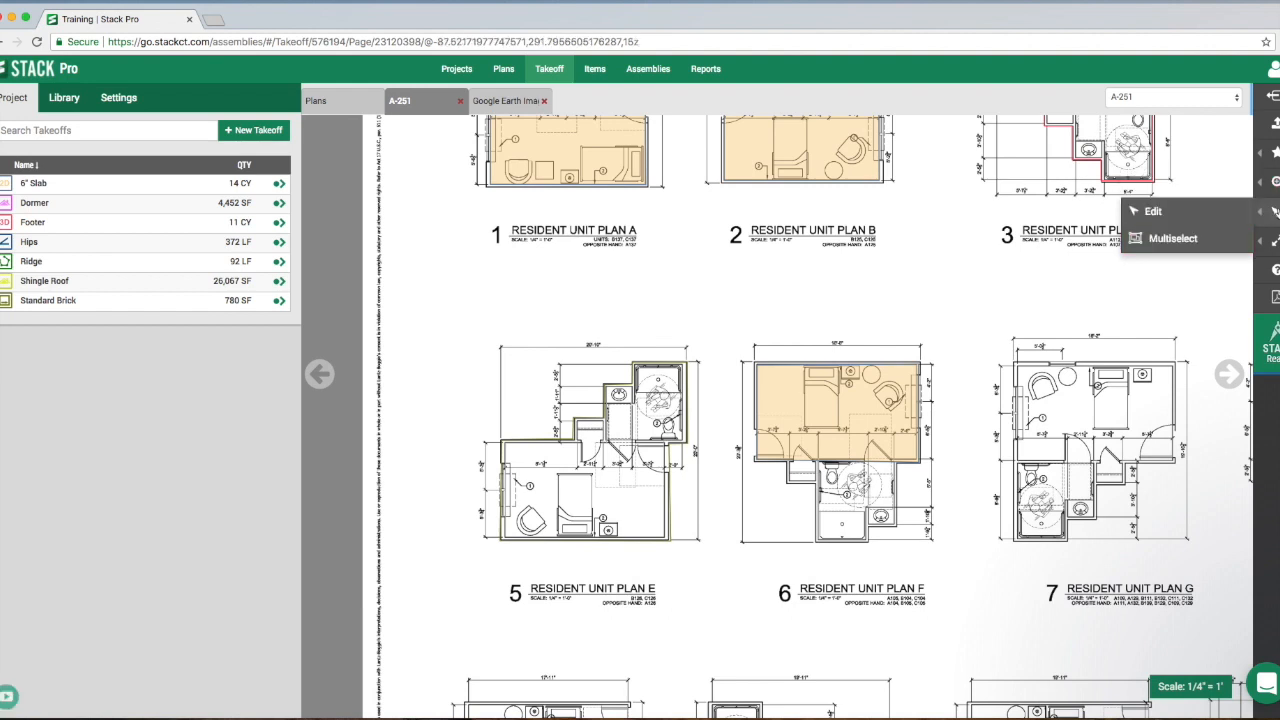
{"action": "left_click", "coordinate": [1163, 212]}
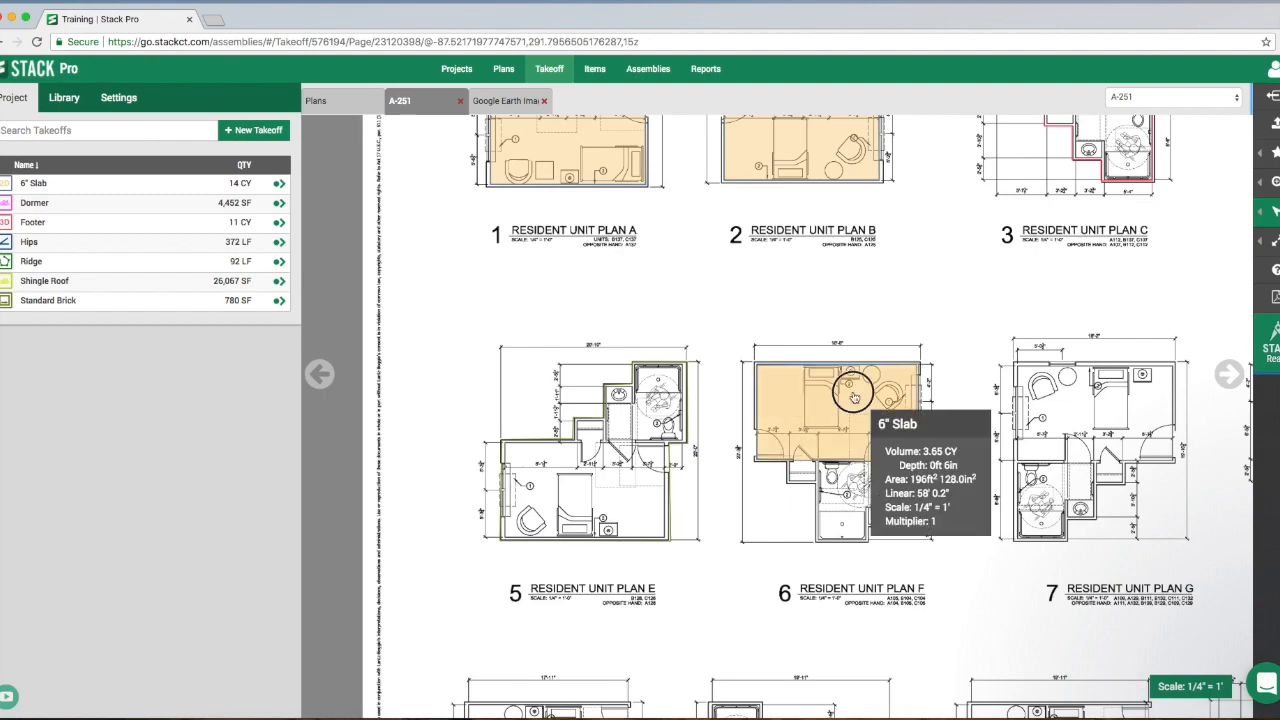
{"action": "left_click", "coordinate": [854, 398]}
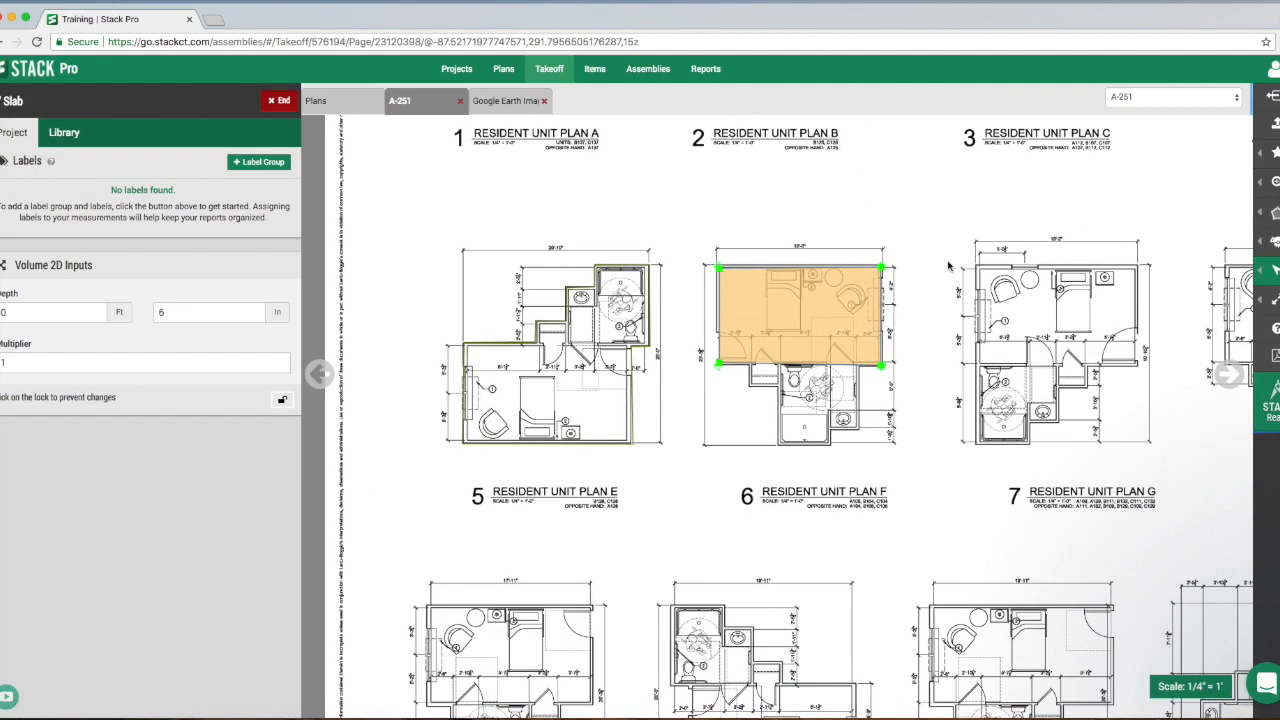
{"action": "scroll", "coordinate": [911, 393], "scroll_direction": "up", "scroll_amount": 2}
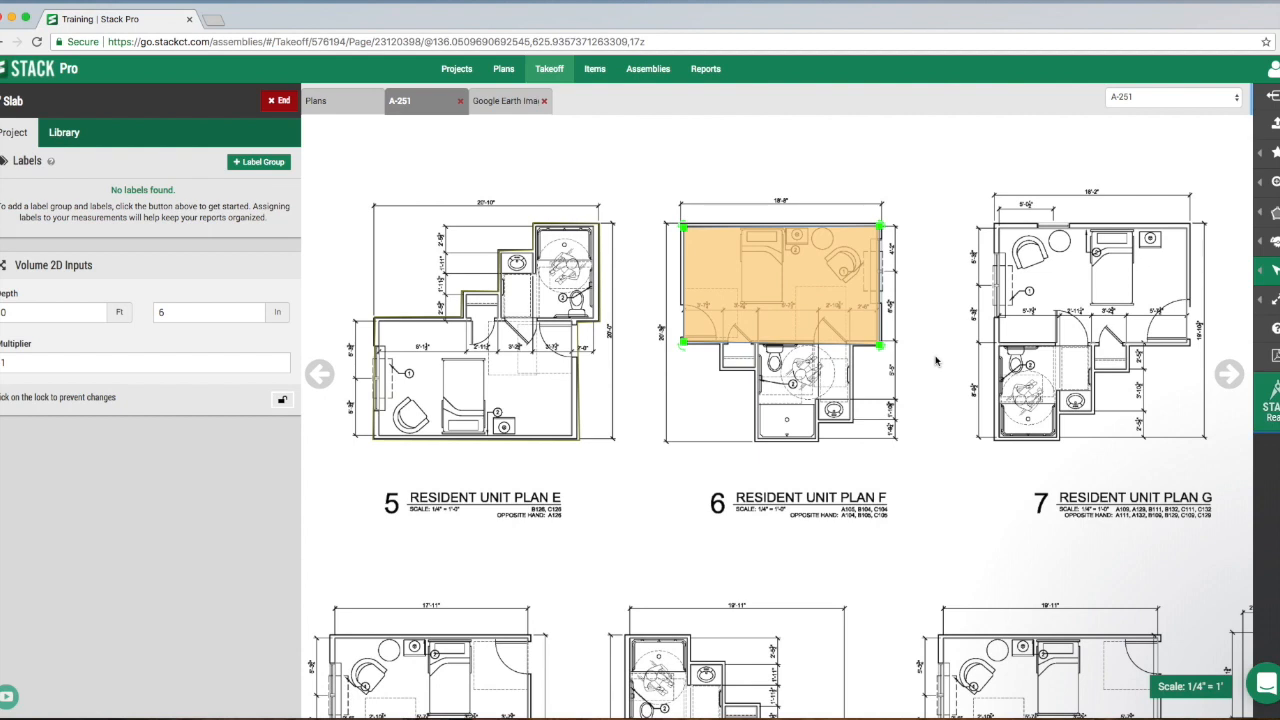
{"action": "mouse_move", "coordinate": [1273, 271]}
{"action": "mouse_move", "coordinate": [881, 351]}
{"action": "left_mouse_down"}
{"action": "mouse_move", "coordinate": [909, 340]}
{"action": "mouse_move", "coordinate": [880, 378]}
{"action": "mouse_move", "coordinate": [878, 345]}
{"action": "left_mouse_up"}
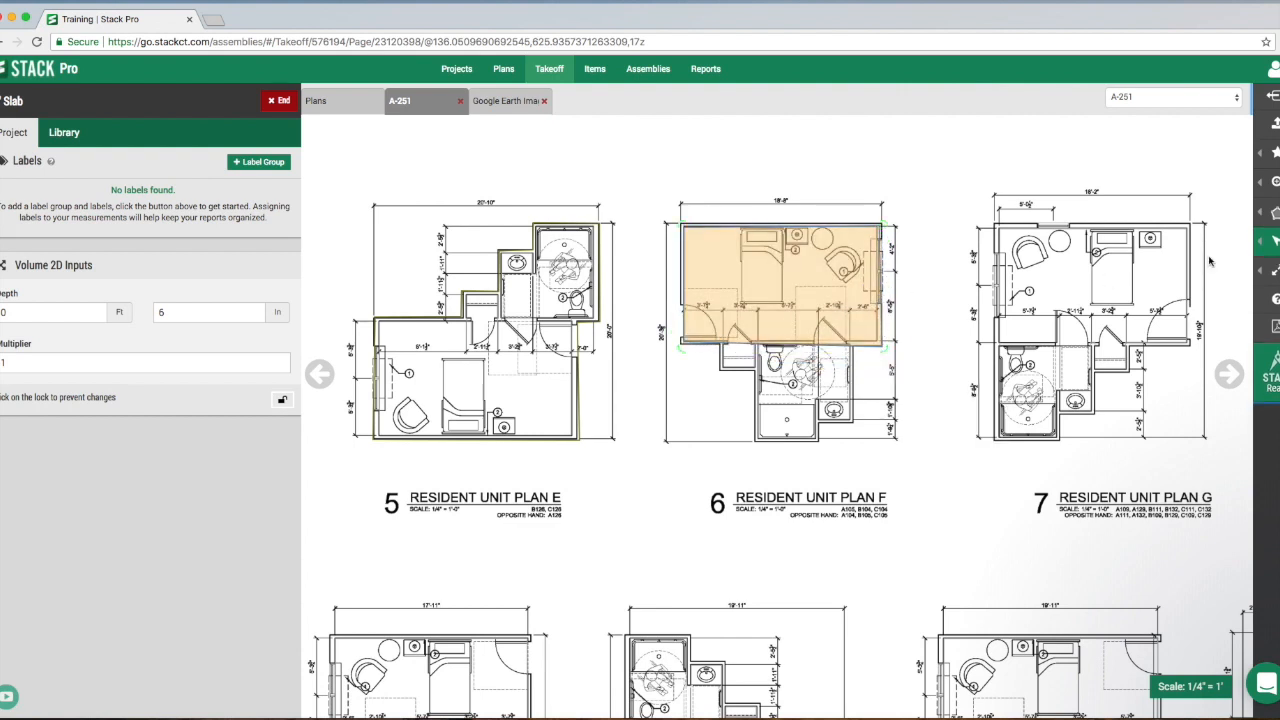
{"action": "left_click", "coordinate": [830, 298]}
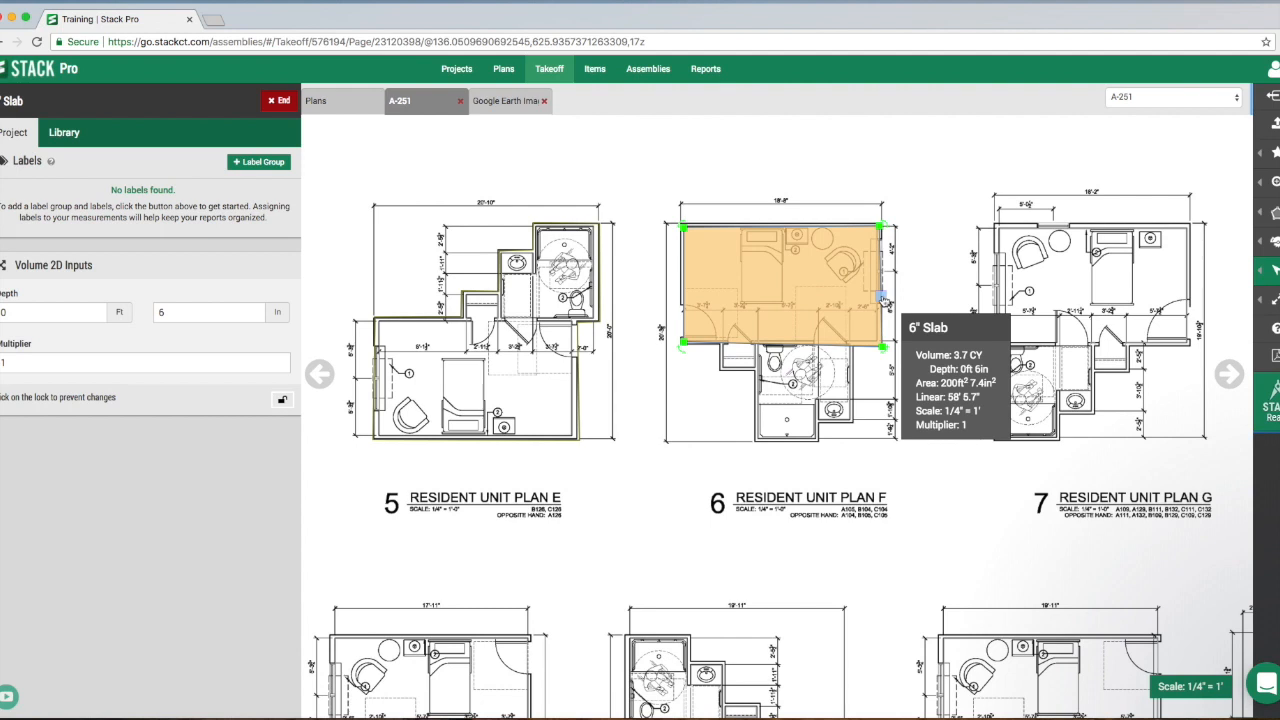
{"action": "mouse_move", "coordinate": [888, 294]}
{"action": "left_mouse_down"}
{"action": "mouse_move", "coordinate": [943, 294]}
{"action": "mouse_move", "coordinate": [864, 297]}
{"action": "mouse_move", "coordinate": [878, 292]}
{"action": "left_mouse_up"}
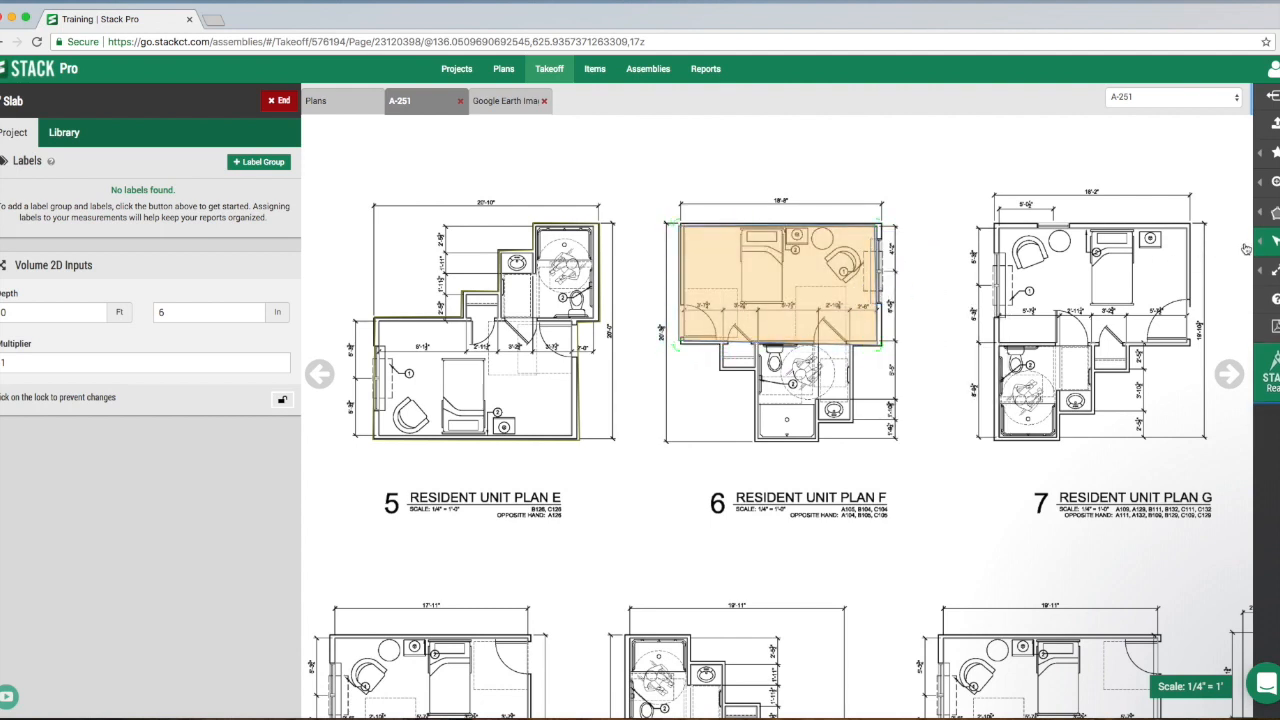
- Add two points on the Plan F slab's right edge and pull them outward into an angular bulge beyond the window wall
{"action": "scroll", "coordinate": [840, 288], "scroll_direction": "up", "scroll_amount": 3}
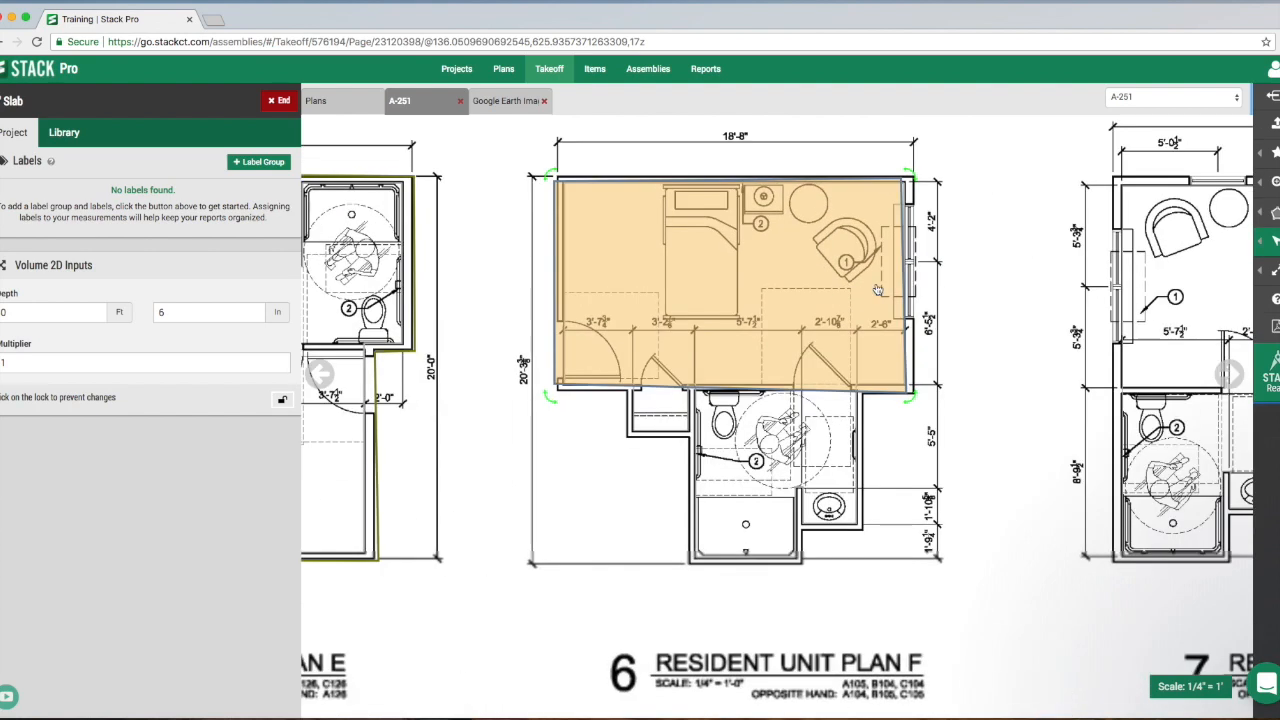
{"action": "left_click", "coordinate": [980, 354]}
{"action": "left_click_drag", "start_coordinate": [906, 324], "coordinate": [975, 290]}
{"action": "left_click_drag", "start_coordinate": [955, 246], "coordinate": [983, 213]}
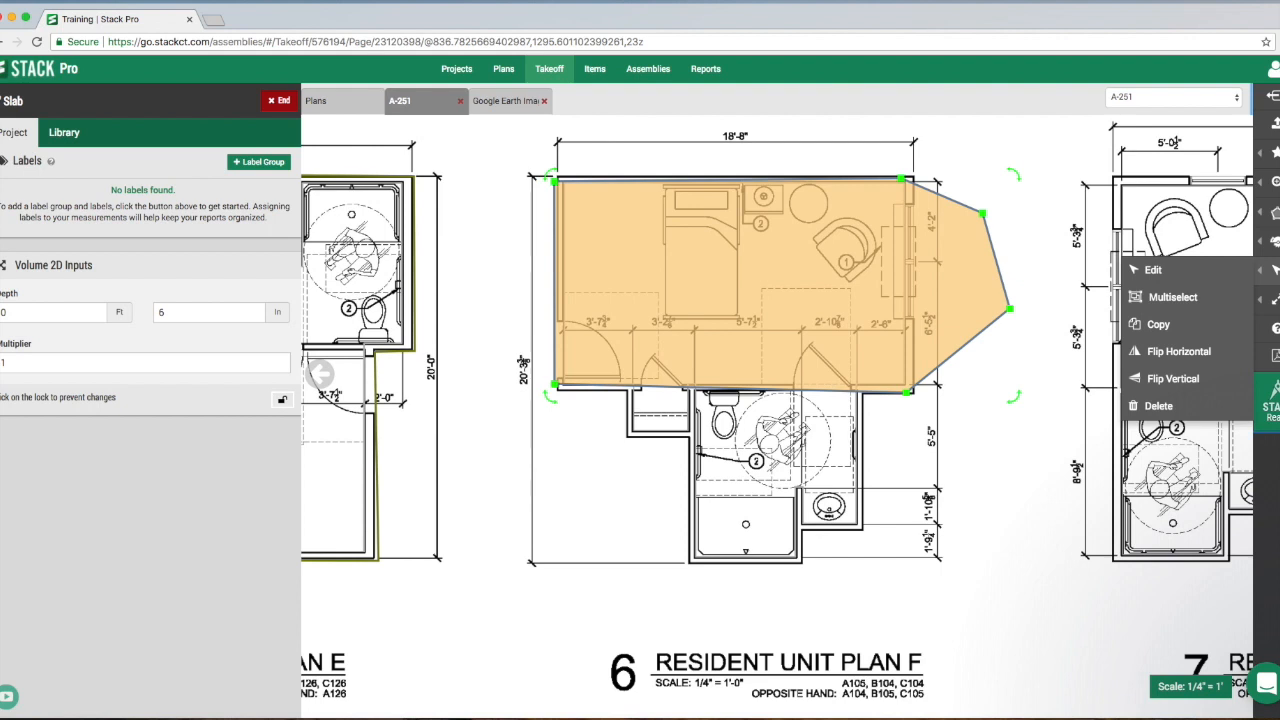
- Select the reshaped Plan F slab with Multiselect by enclosing the whole shape in a selection window
{"action": "left_click", "coordinate": [1190, 292]}
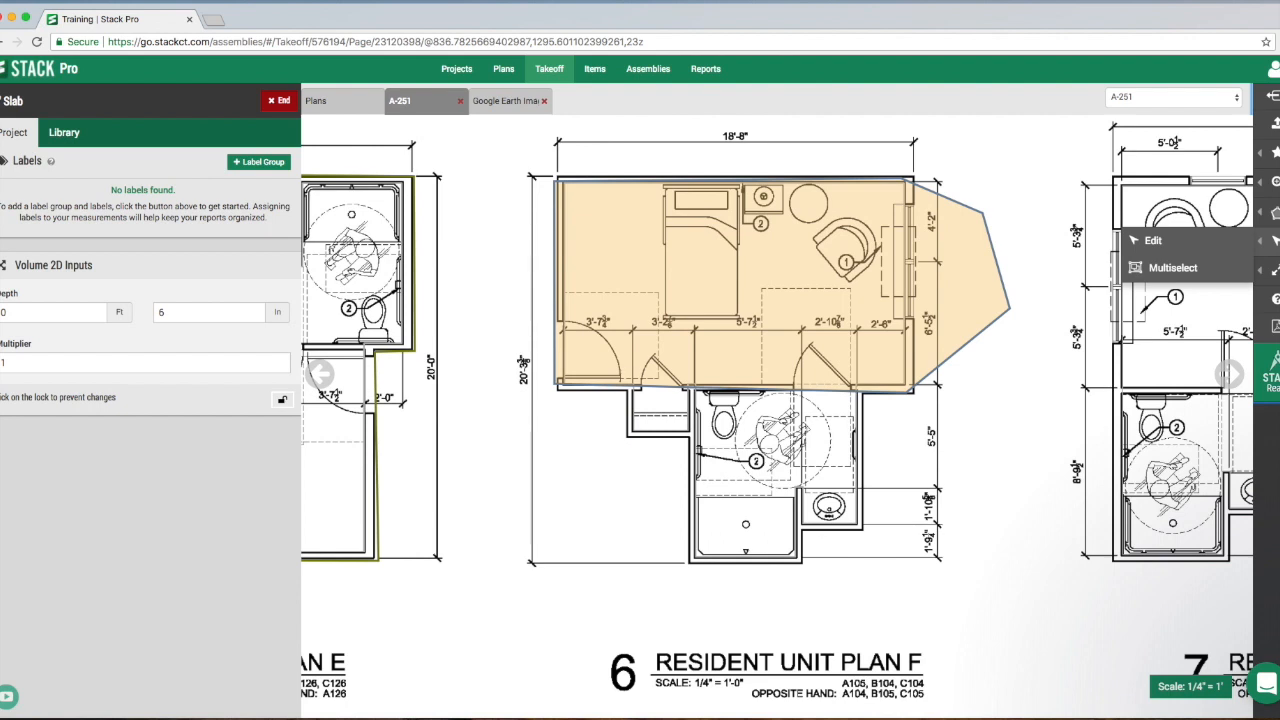
{"action": "left_click", "coordinate": [1226, 247]}
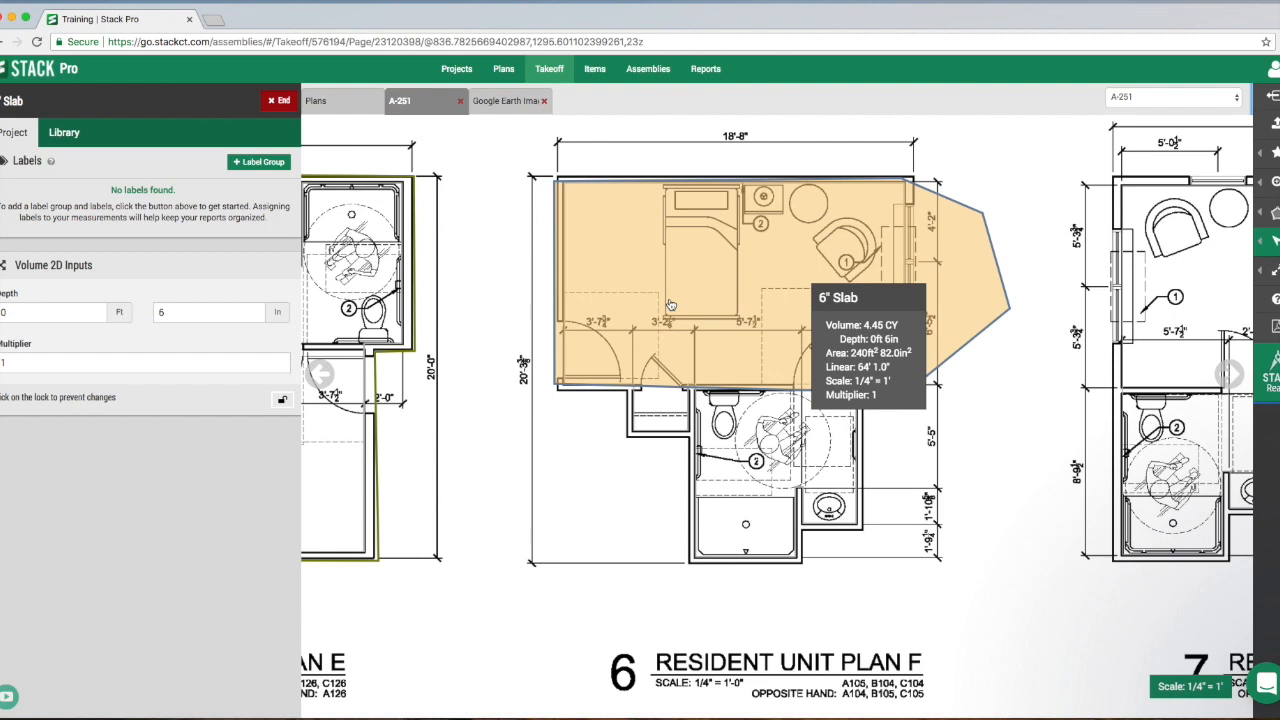
{"action": "mouse_move", "coordinate": [1274, 241]}
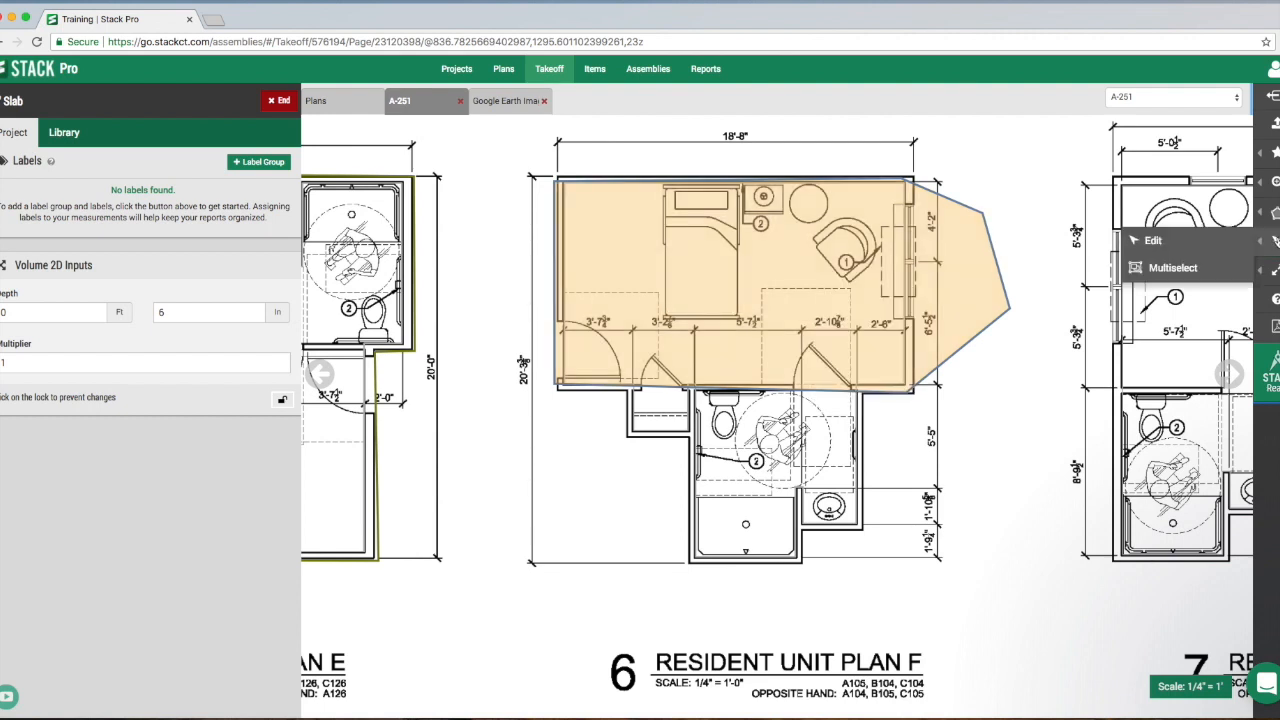
{"action": "left_click", "coordinate": [1174, 245]}
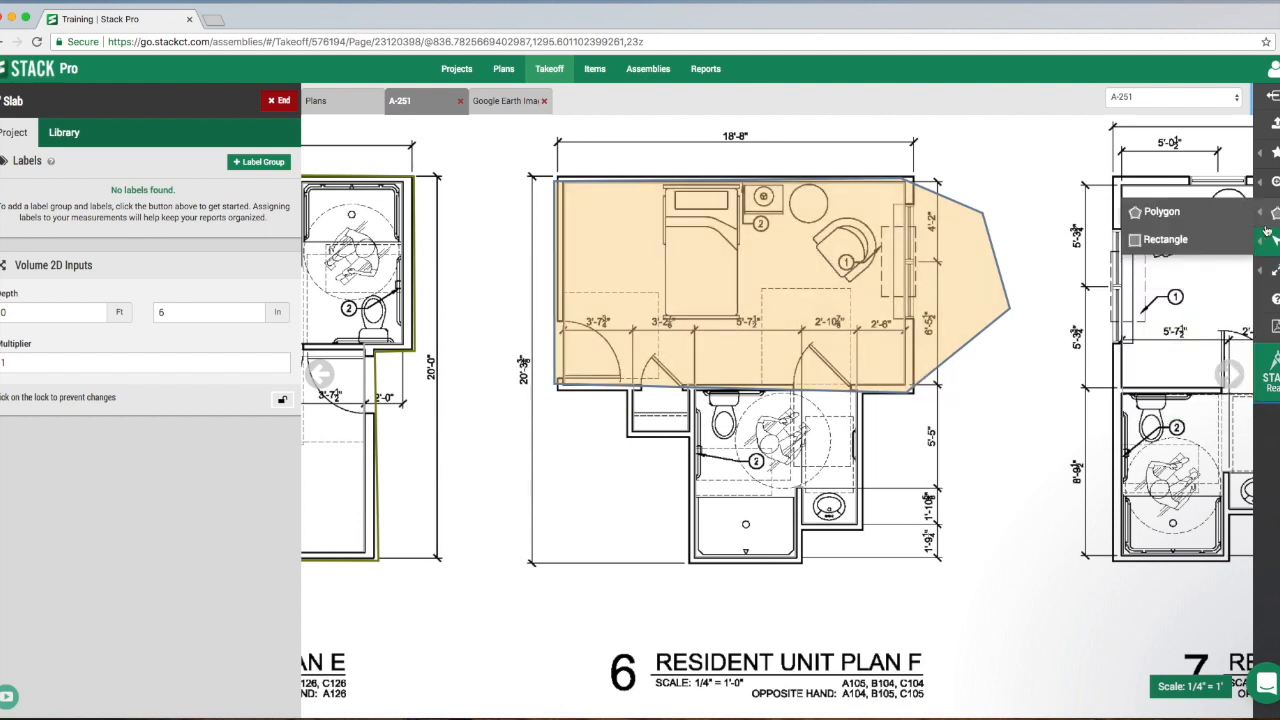
{"action": "mouse_move", "coordinate": [1272, 241]}
{"action": "left_click", "coordinate": [1174, 268]}
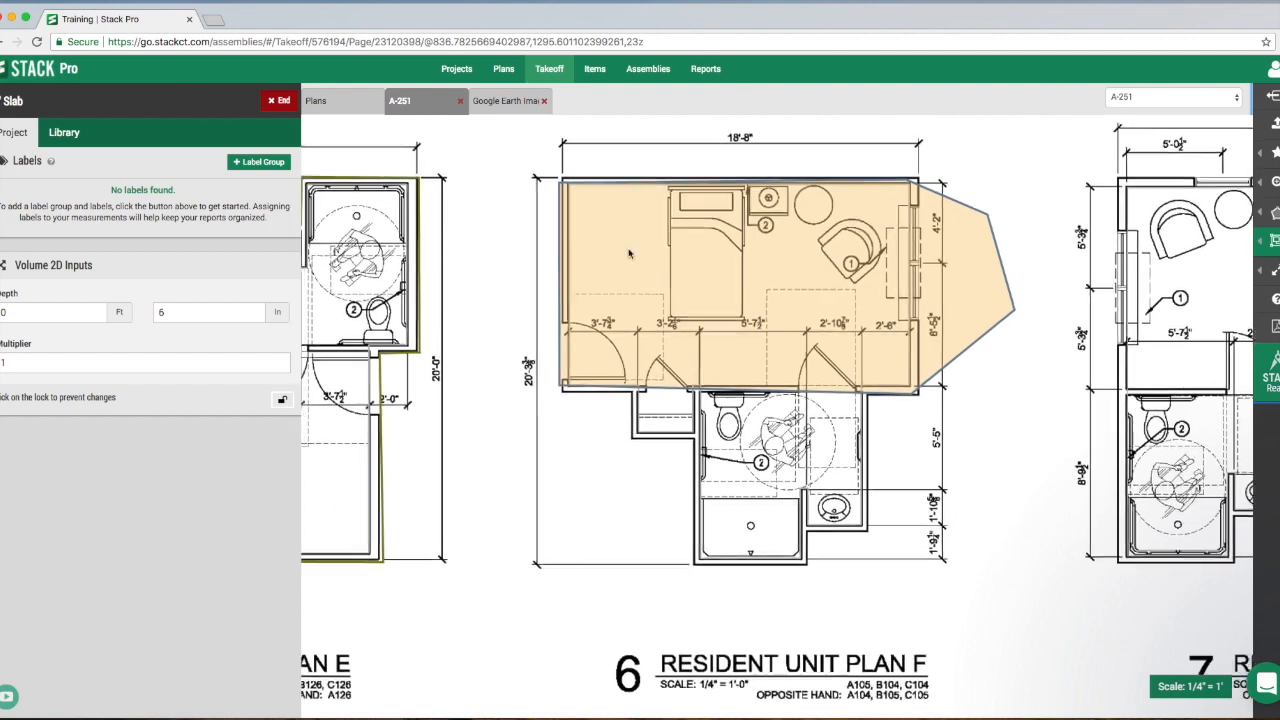
{"action": "left_click_drag", "start_coordinate": [1042, 445], "coordinate": [547, 162]}
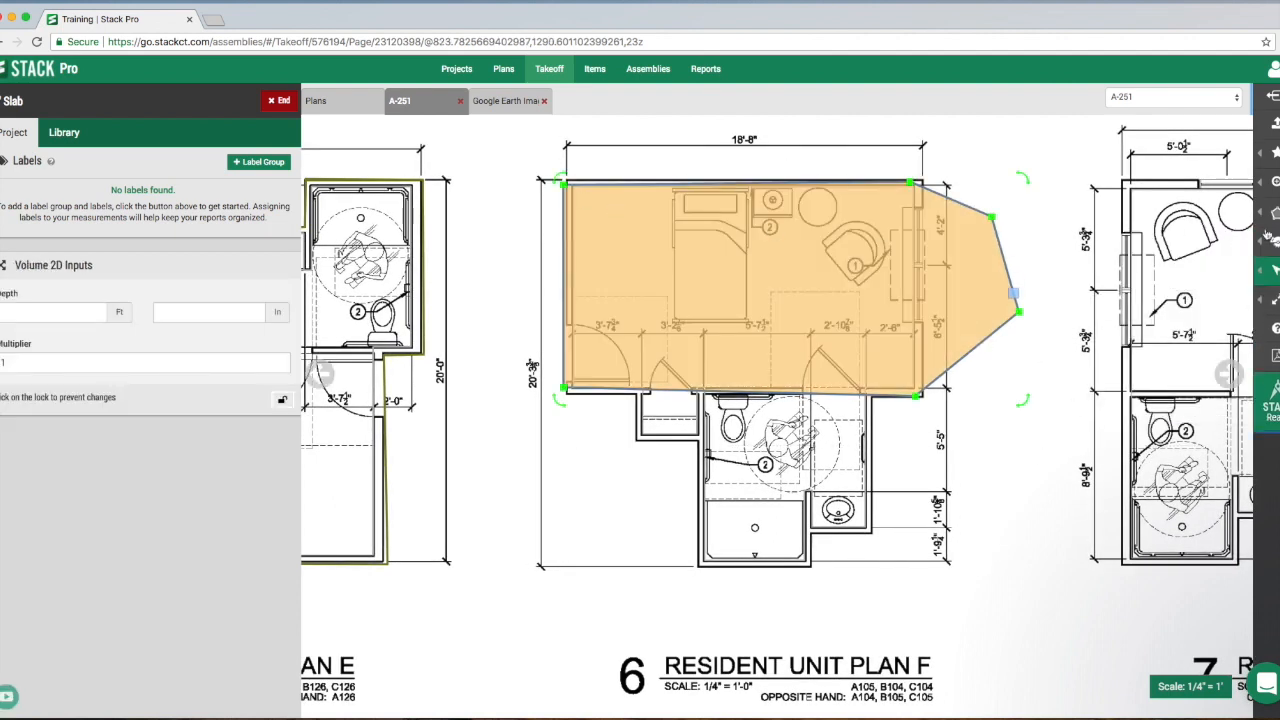
- Cut a rectangular opening over the bed out of the Plan F slab with Cut Square, then return to Edit mode
{"action": "mouse_move", "coordinate": [1275, 244]}
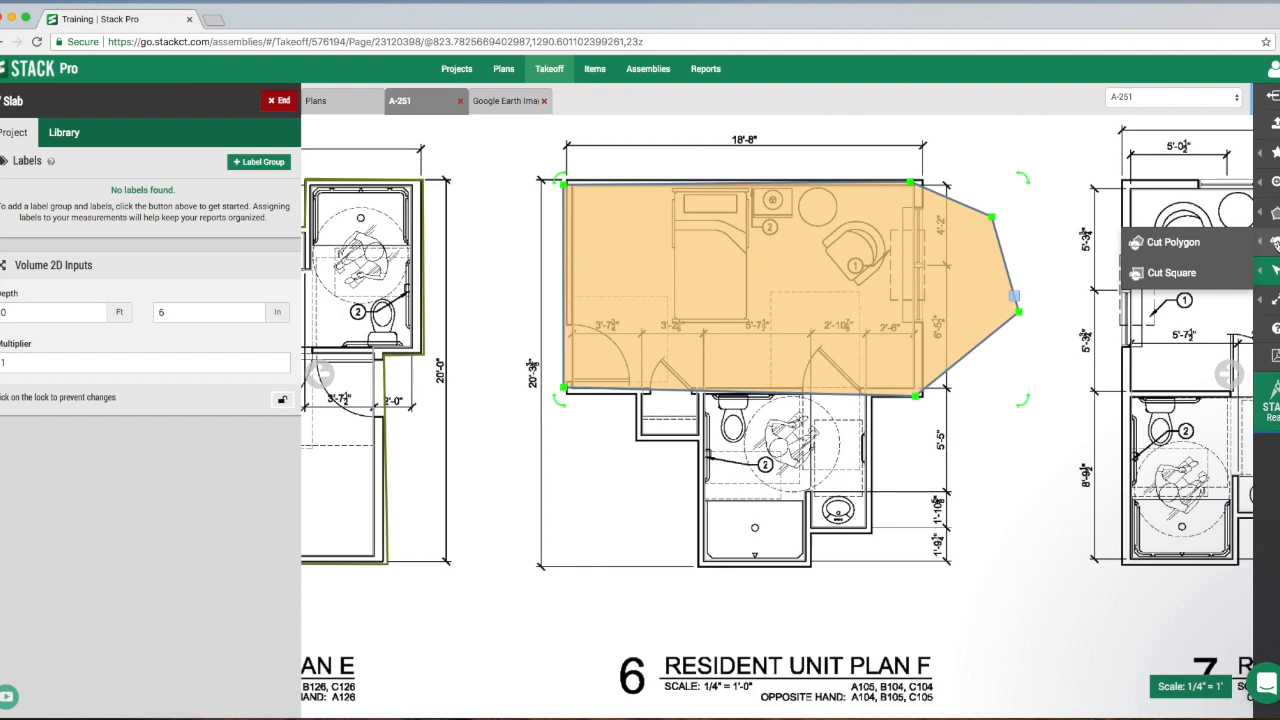
{"action": "left_click", "coordinate": [1172, 283]}
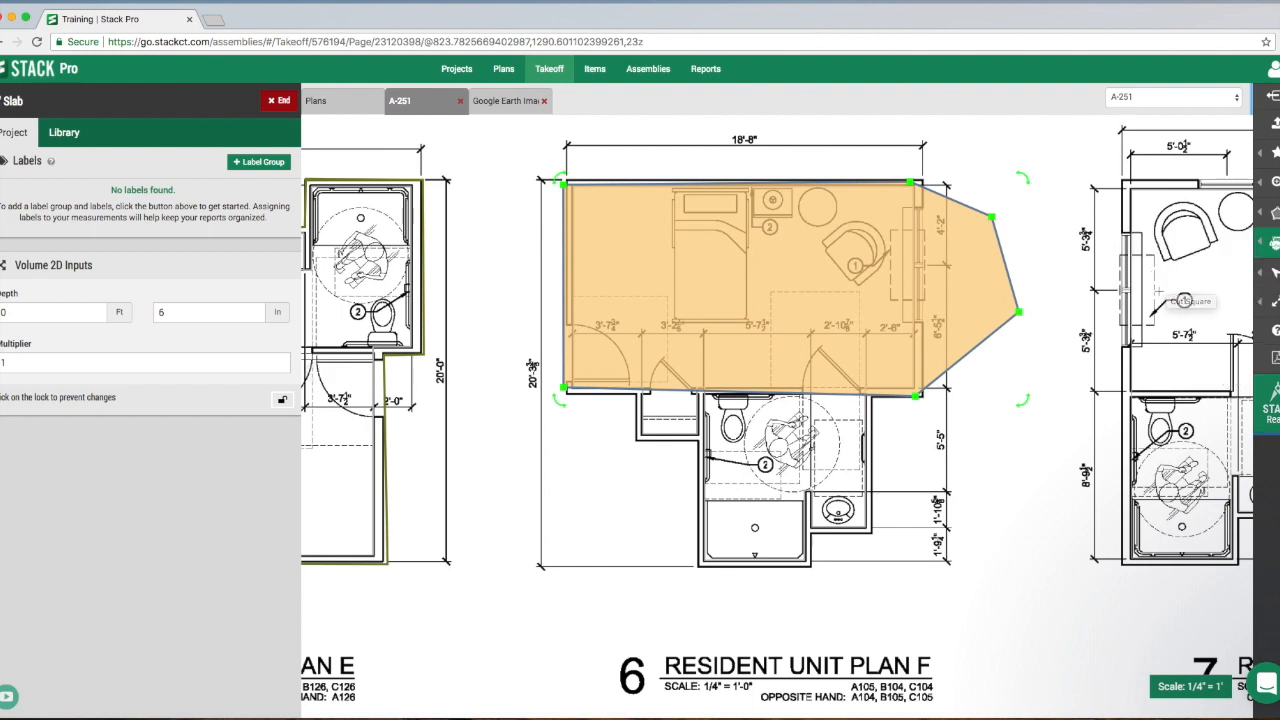
{"action": "left_click", "coordinate": [674, 186]}
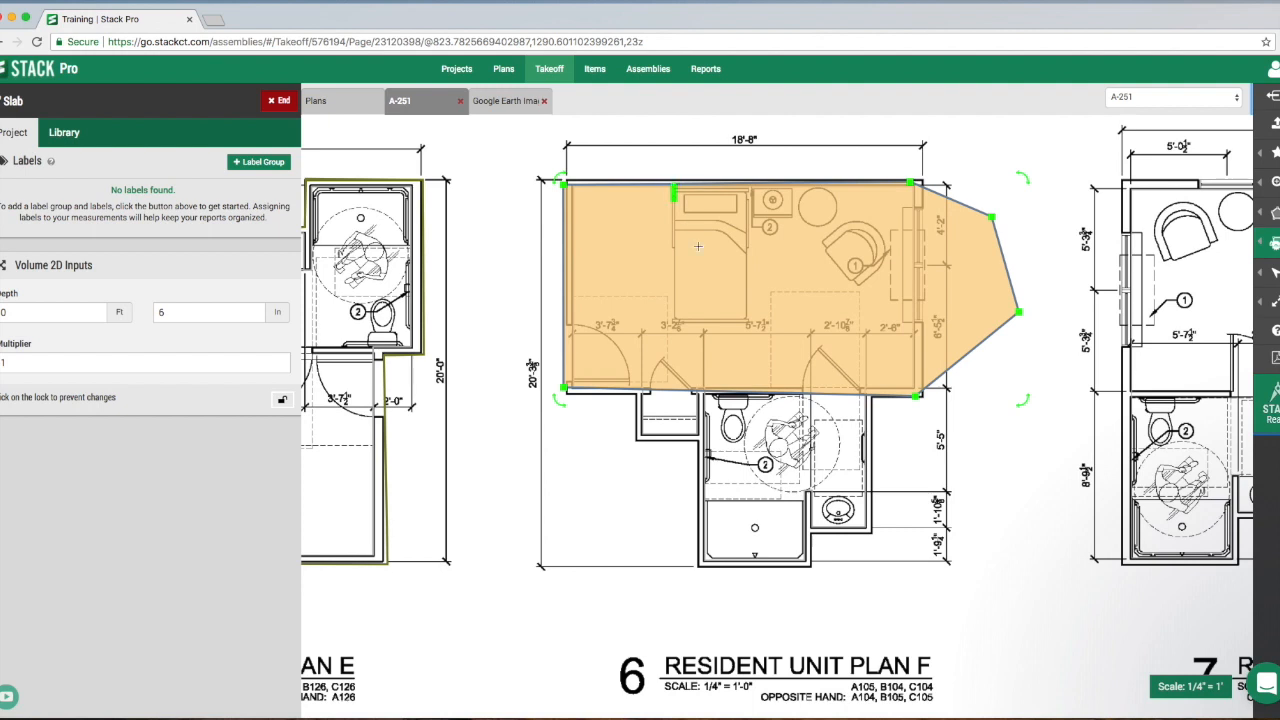
{"action": "left_click", "coordinate": [747, 320]}
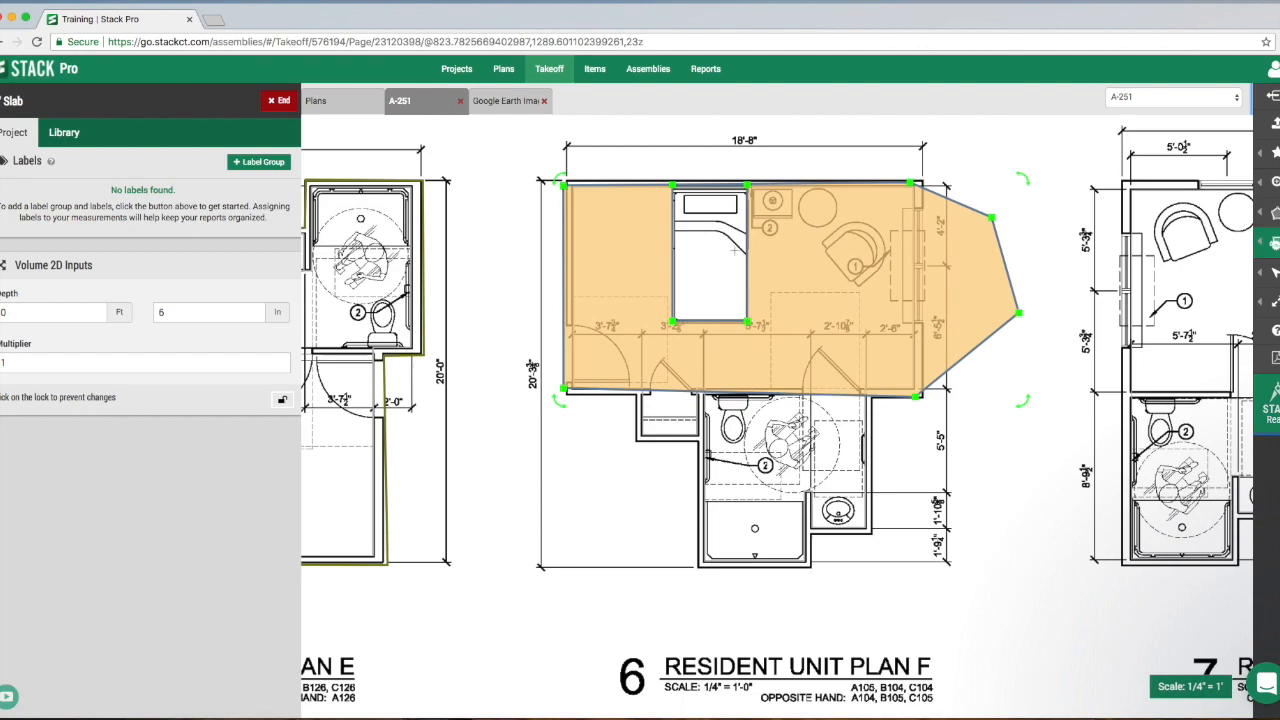
{"action": "mouse_move", "coordinate": [1274, 273]}
{"action": "left_click", "coordinate": [1222, 280]}
{"action": "scroll", "coordinate": [1094, 370], "scroll_direction": "down", "scroll_amount": 2}
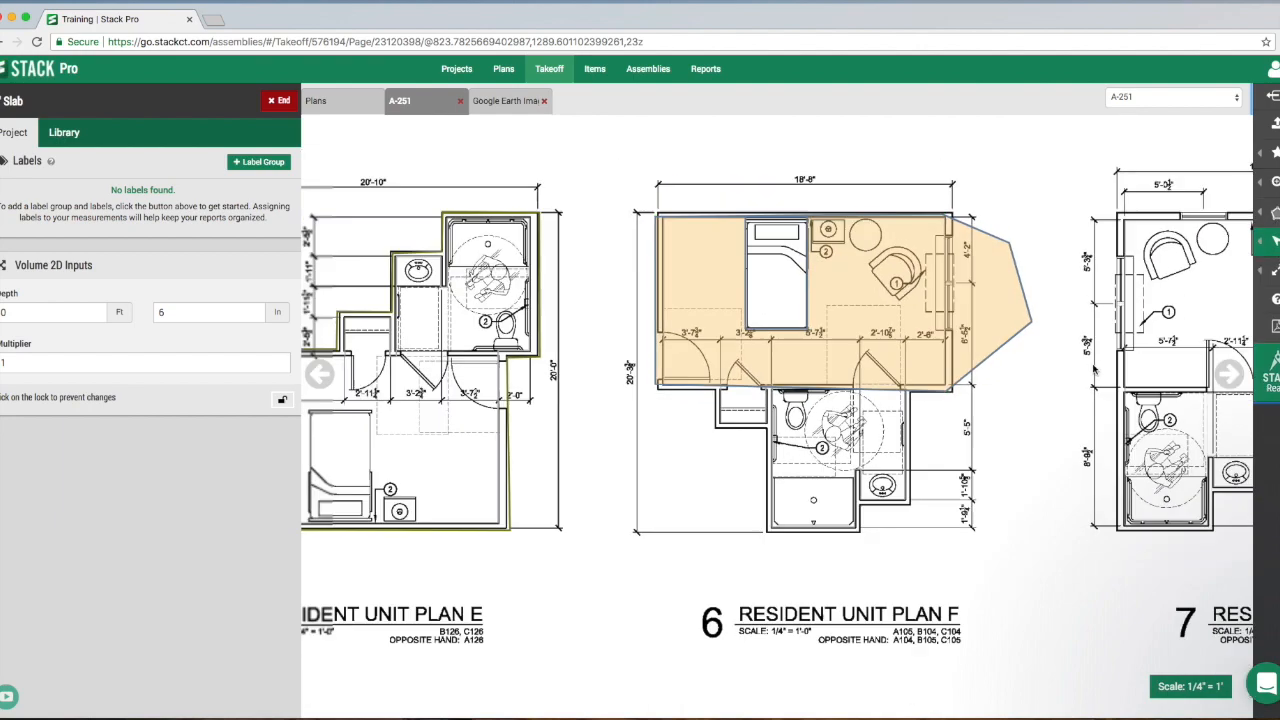
- Use Multiselect to enclose the Resident Unit Plan A and Plan B slabs in one selection window
{"action": "scroll", "coordinate": [1093, 369], "scroll_direction": "down", "scroll_amount": 5}
{"action": "left_click_drag", "start_coordinate": [1004, 293], "coordinate": [787, 356]}
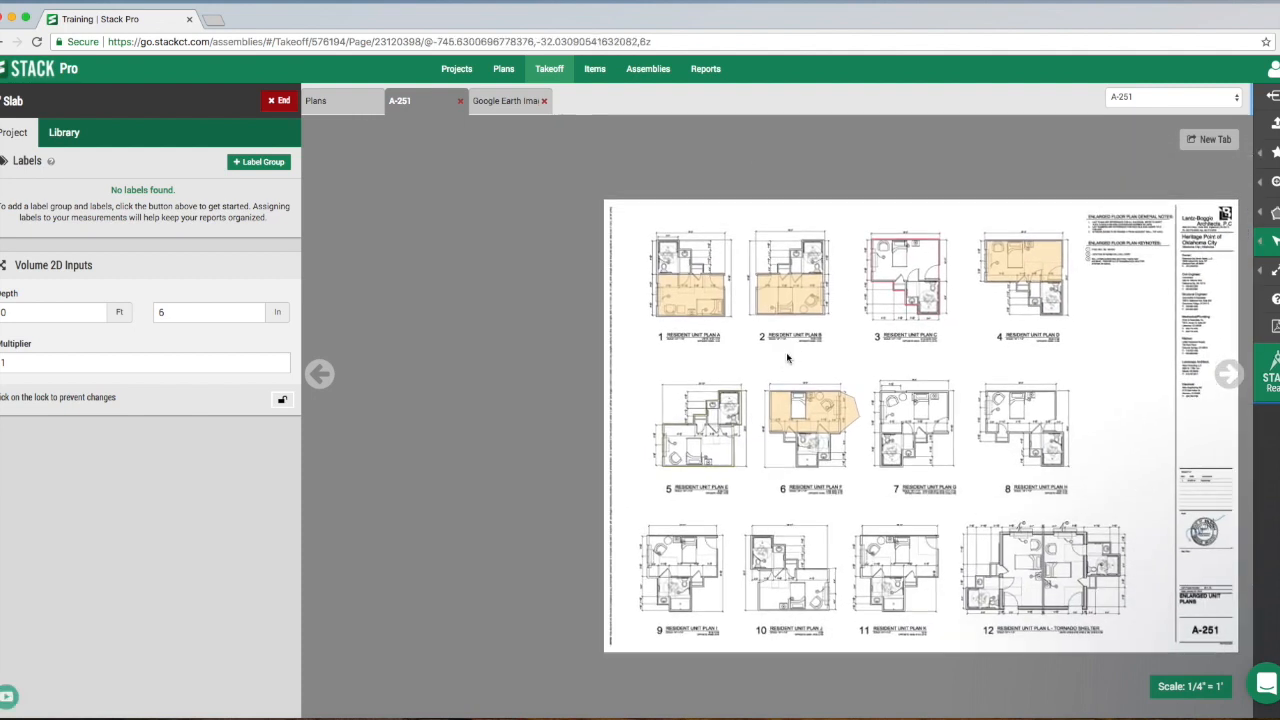
{"action": "mouse_move", "coordinate": [764, 306]}
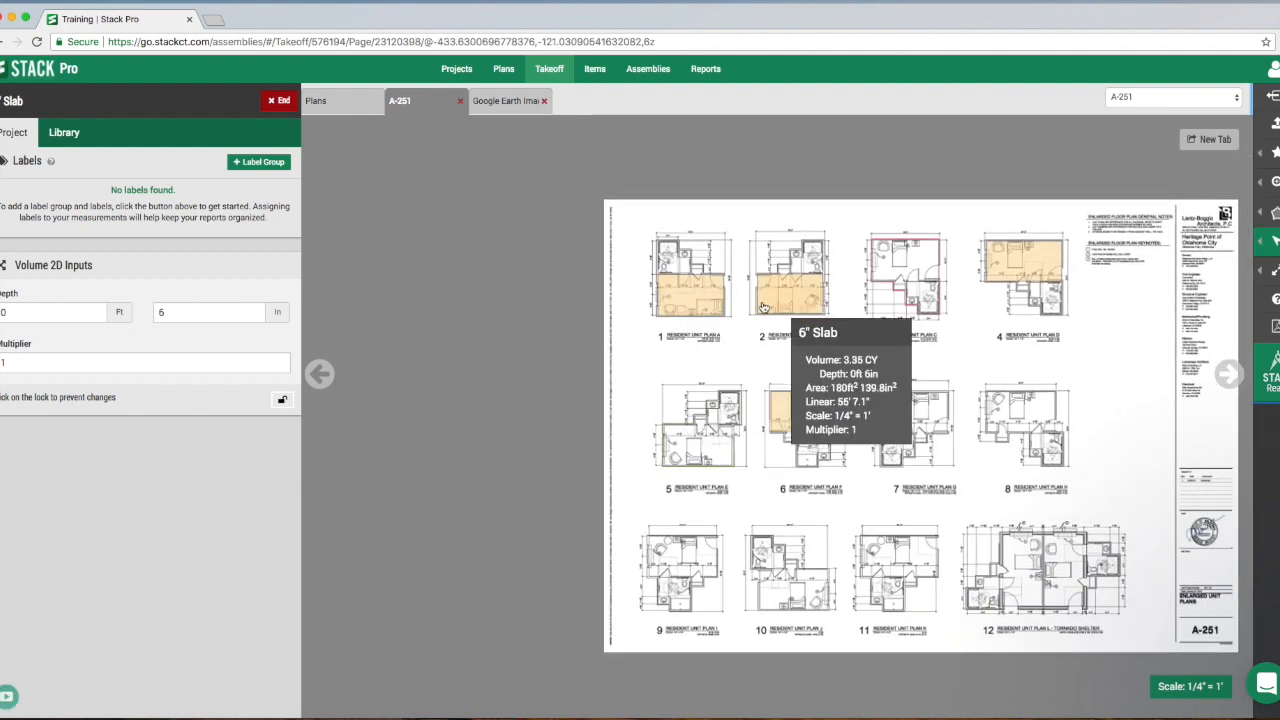
{"action": "left_click", "coordinate": [1190, 270]}
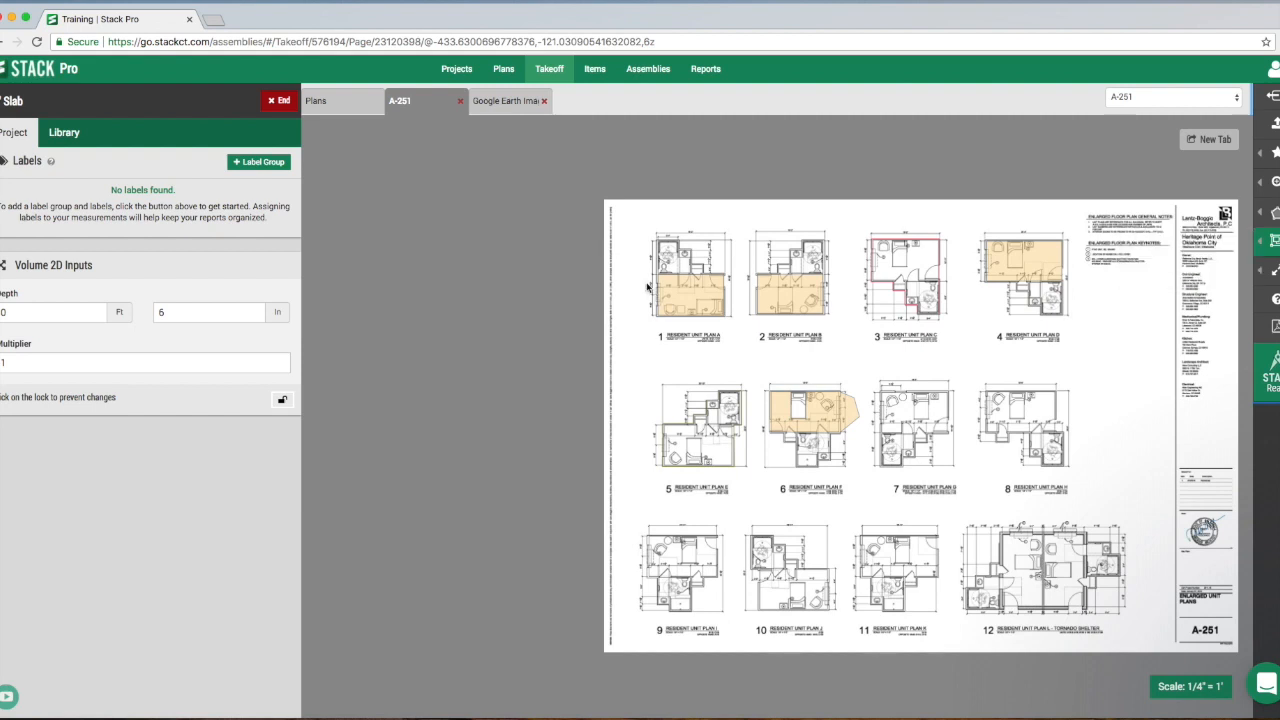
{"action": "mouse_move", "coordinate": [632, 243]}
{"action": "left_mouse_down"}
{"action": "mouse_move", "coordinate": [633, 262]}
{"action": "mouse_move", "coordinate": [652, 259]}
{"action": "mouse_move", "coordinate": [646, 270]}
{"action": "mouse_move", "coordinate": [642, 260]}
{"action": "mouse_move", "coordinate": [846, 346]}
{"action": "left_mouse_up"}
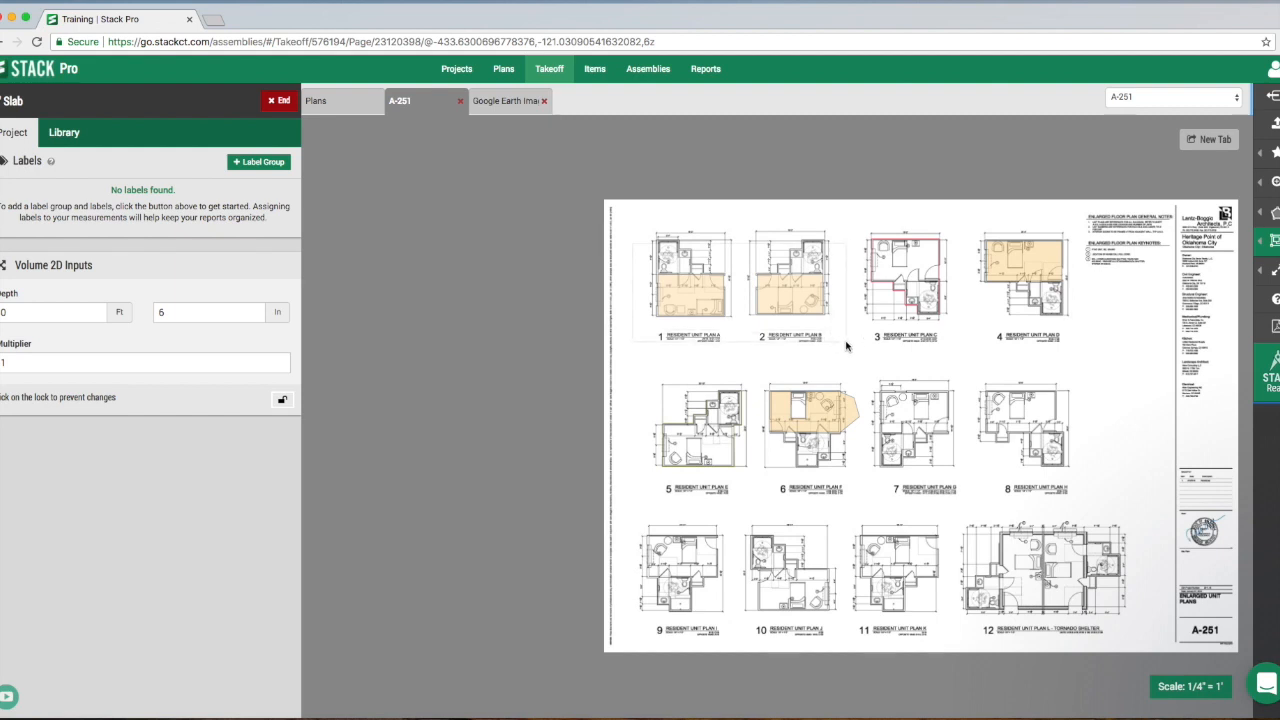
{"action": "left_click_drag", "start_coordinate": [846, 346], "coordinate": [846, 346]}
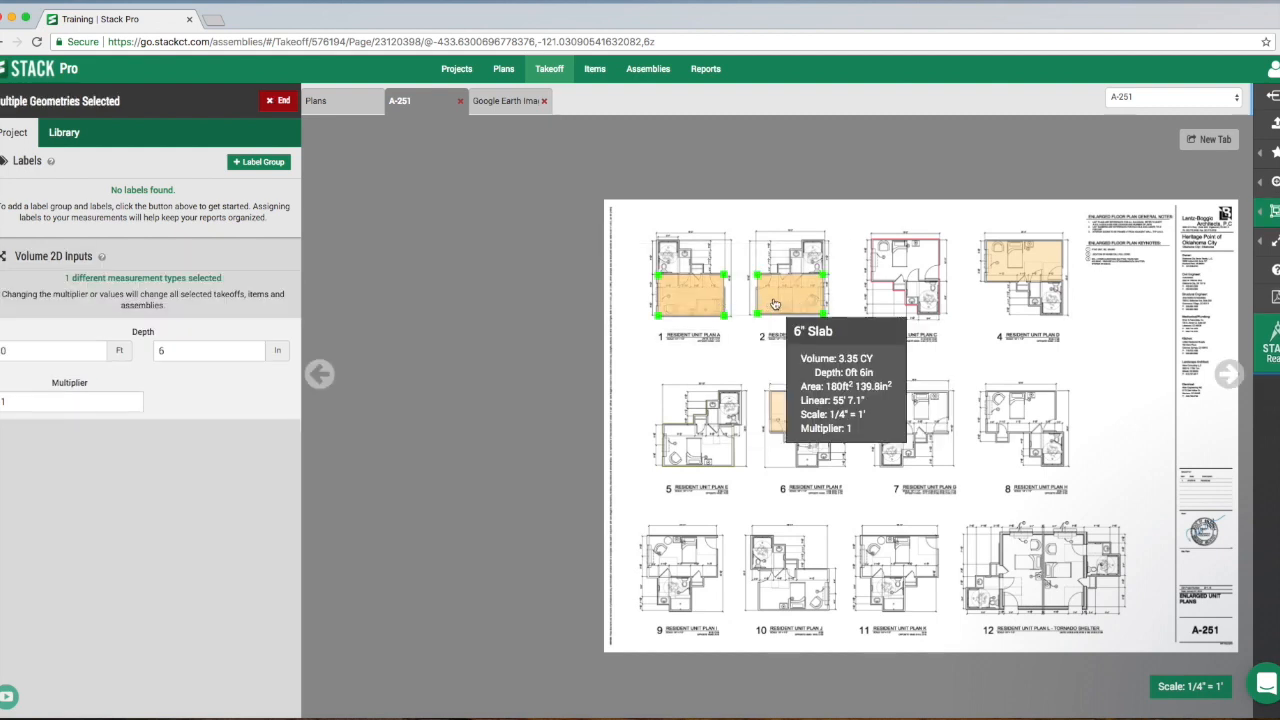
- Try a depth of 8 in on the two selected slabs, restore it to 6 in, and return to Edit mode
{"action": "left_click_drag", "start_coordinate": [178, 354], "coordinate": [157, 356]}
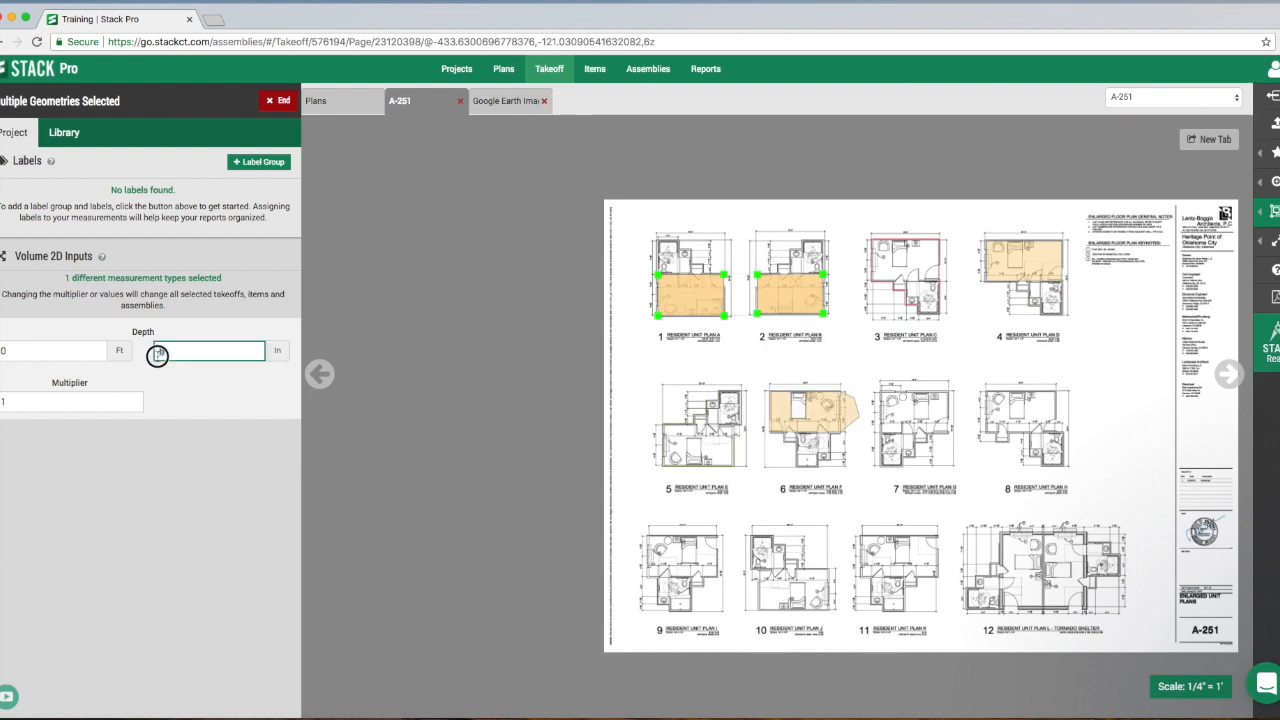
{"action": "type", "text": "8"}
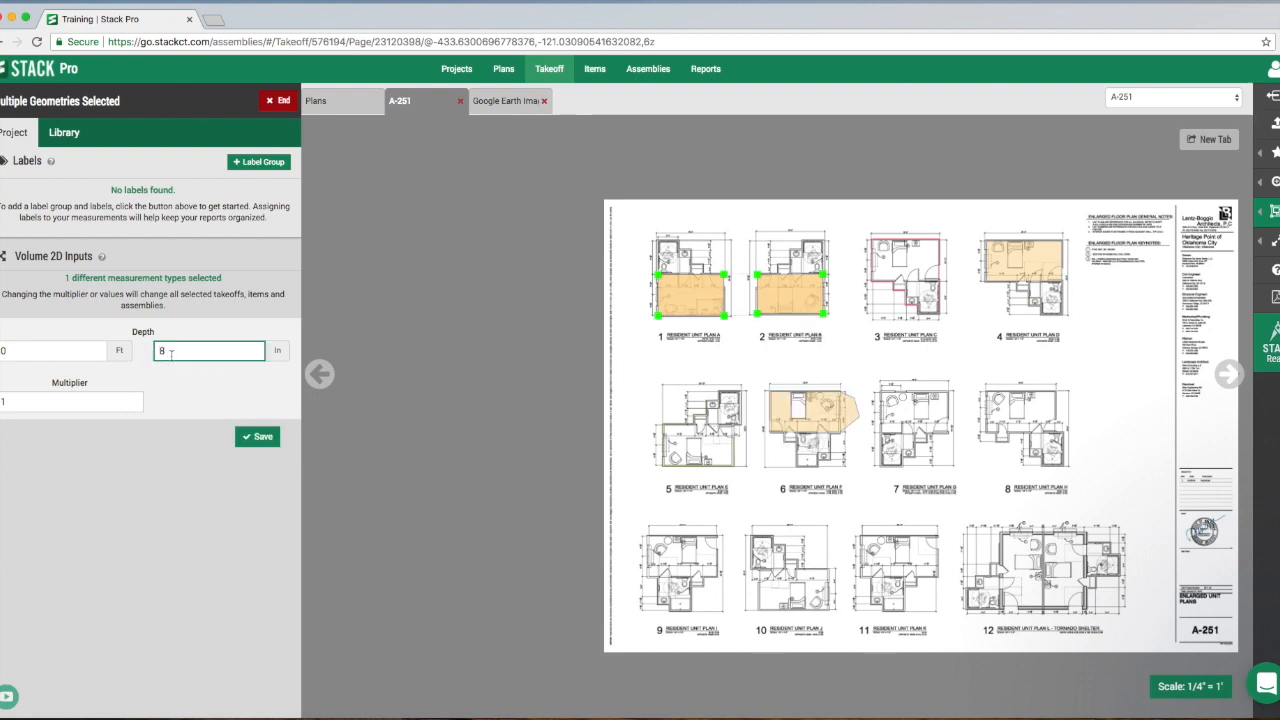
{"action": "left_click_drag", "start_coordinate": [168, 352], "coordinate": [139, 356]}
{"action": "type", "text": "6"}
{"action": "mouse_move", "coordinate": [1264, 215]}
{"action": "left_click", "coordinate": [1211, 214]}
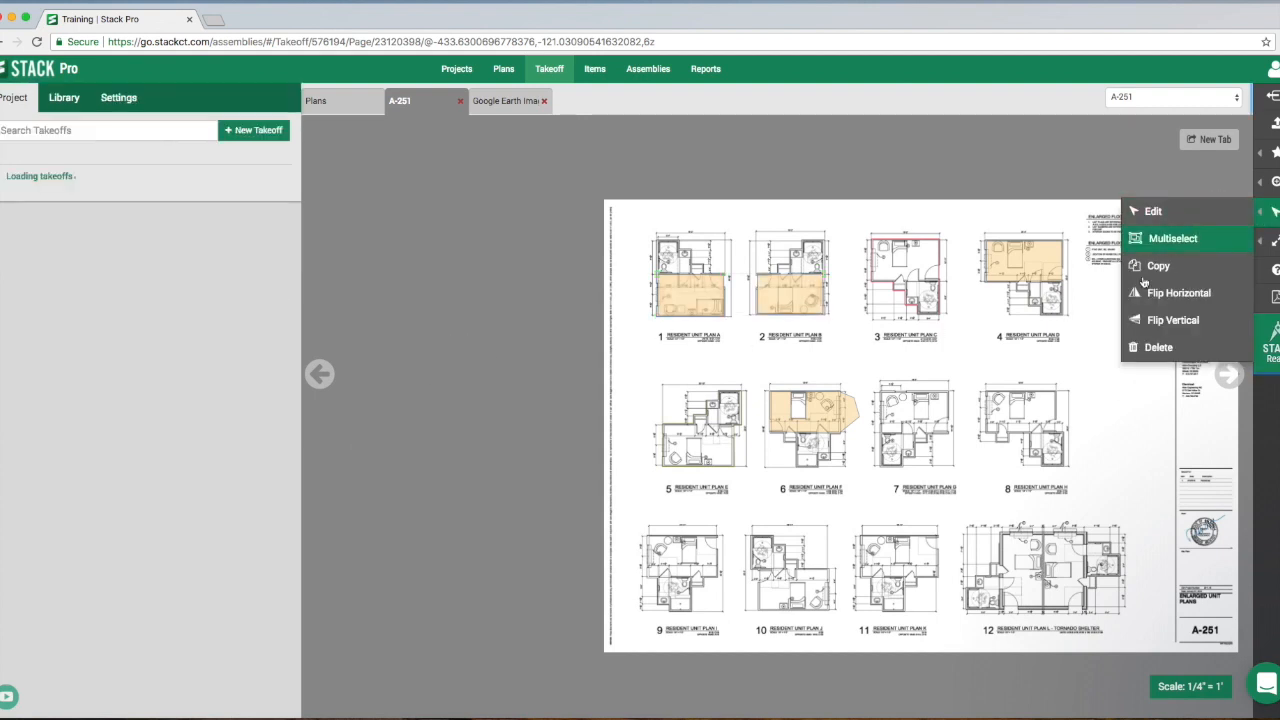
{"action": "left_click_drag", "start_coordinate": [1107, 327], "coordinate": [1049, 309]}
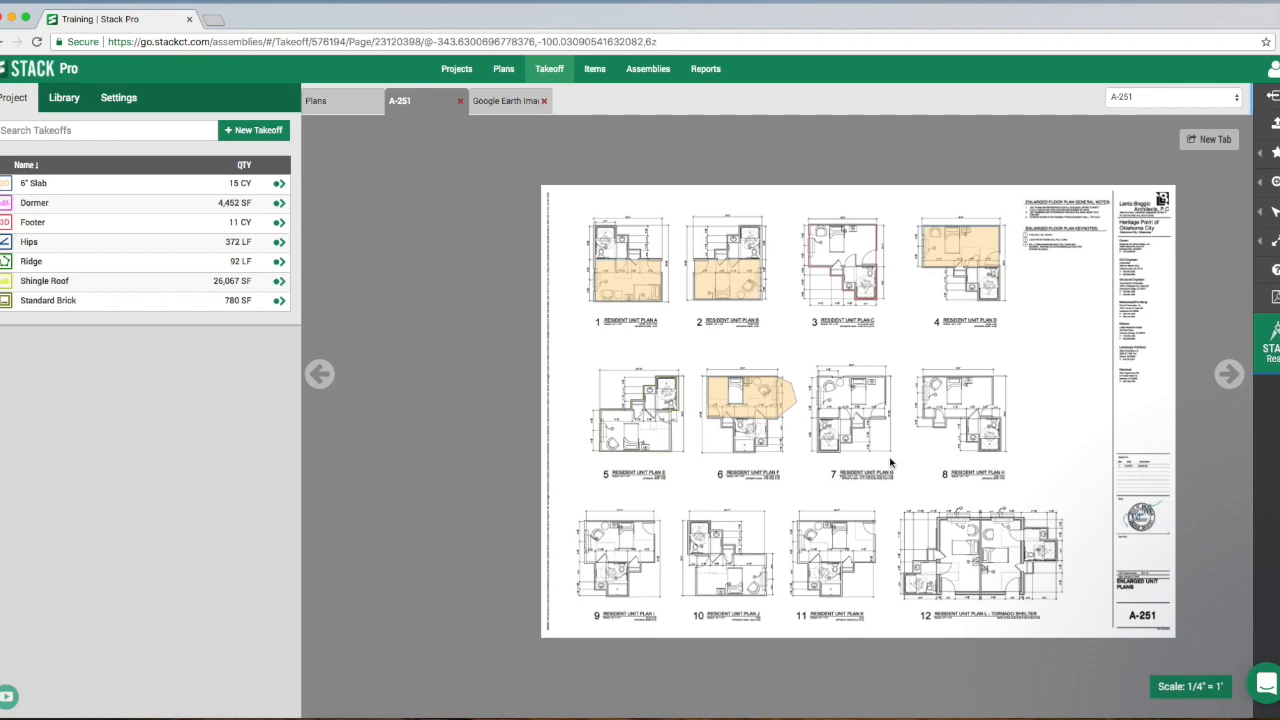
- Use Multiselect to enclose every measurement on sheet A-251 in a single selection window
{"action": "left_click", "coordinate": [1274, 213]}
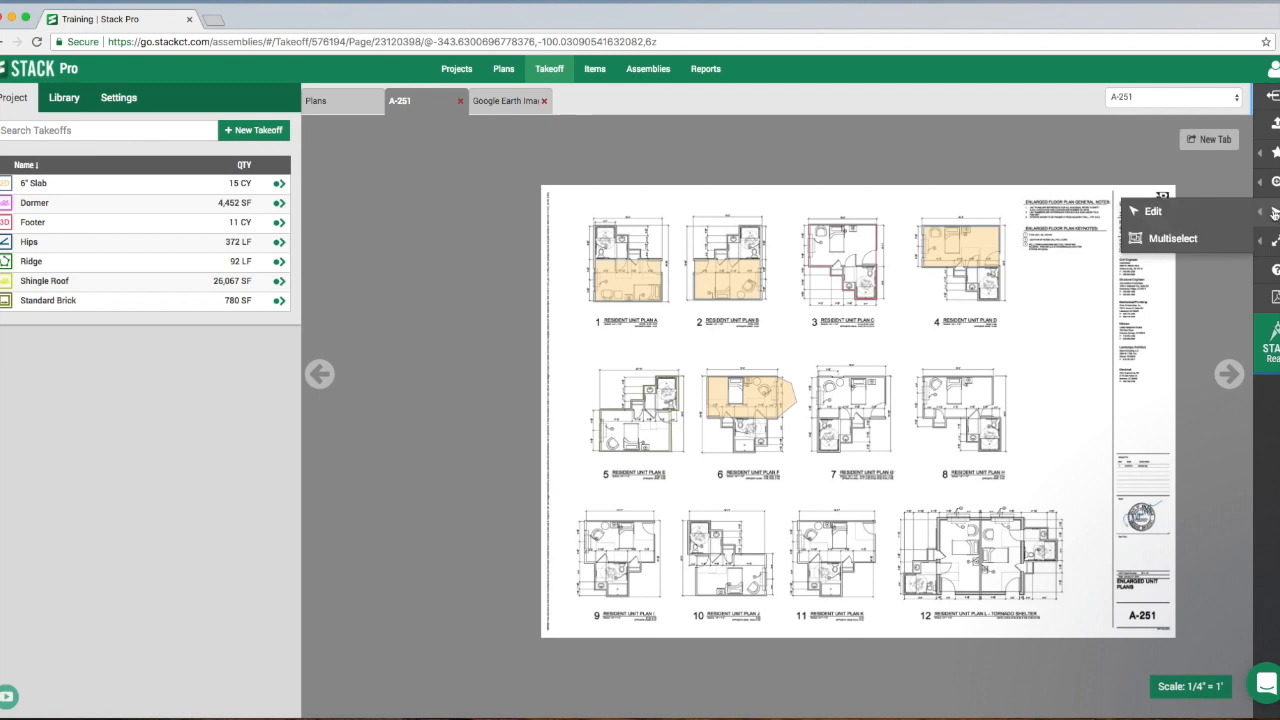
{"action": "left_click", "coordinate": [1185, 238]}
{"action": "left_click_drag", "start_coordinate": [562, 201], "coordinate": [1118, 627]}
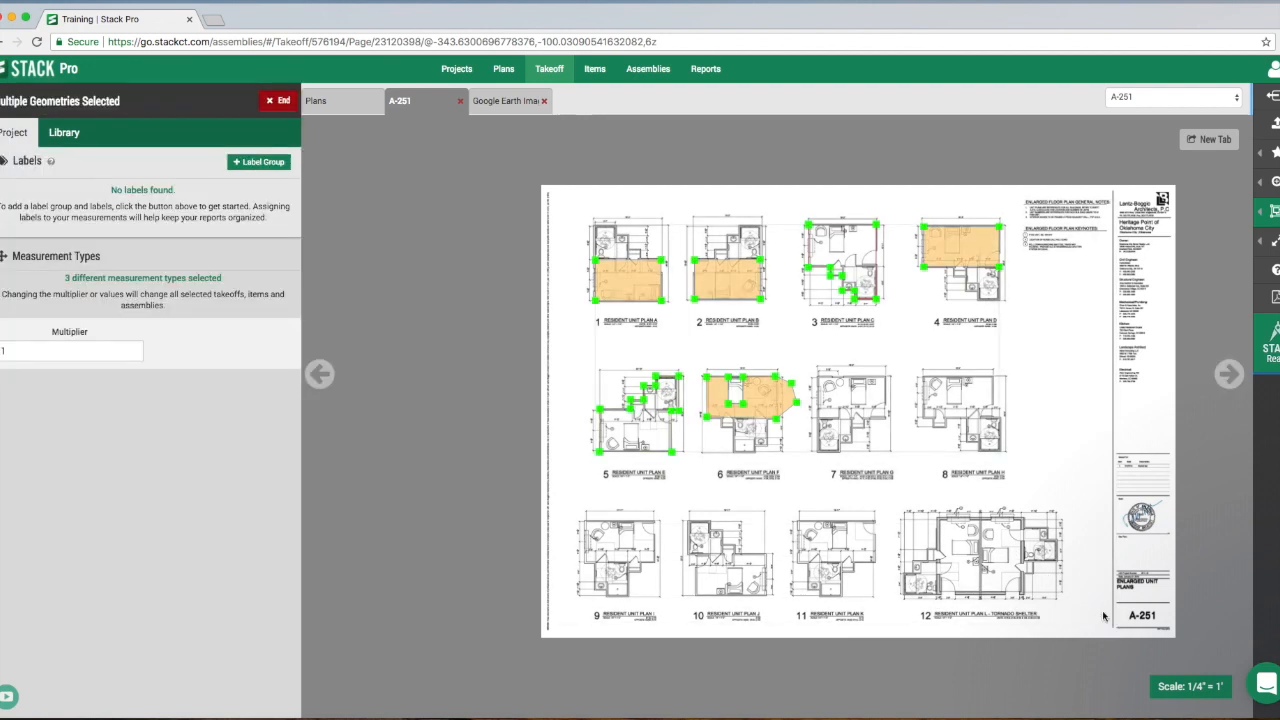
{"action": "mouse_move", "coordinate": [785, 403]}
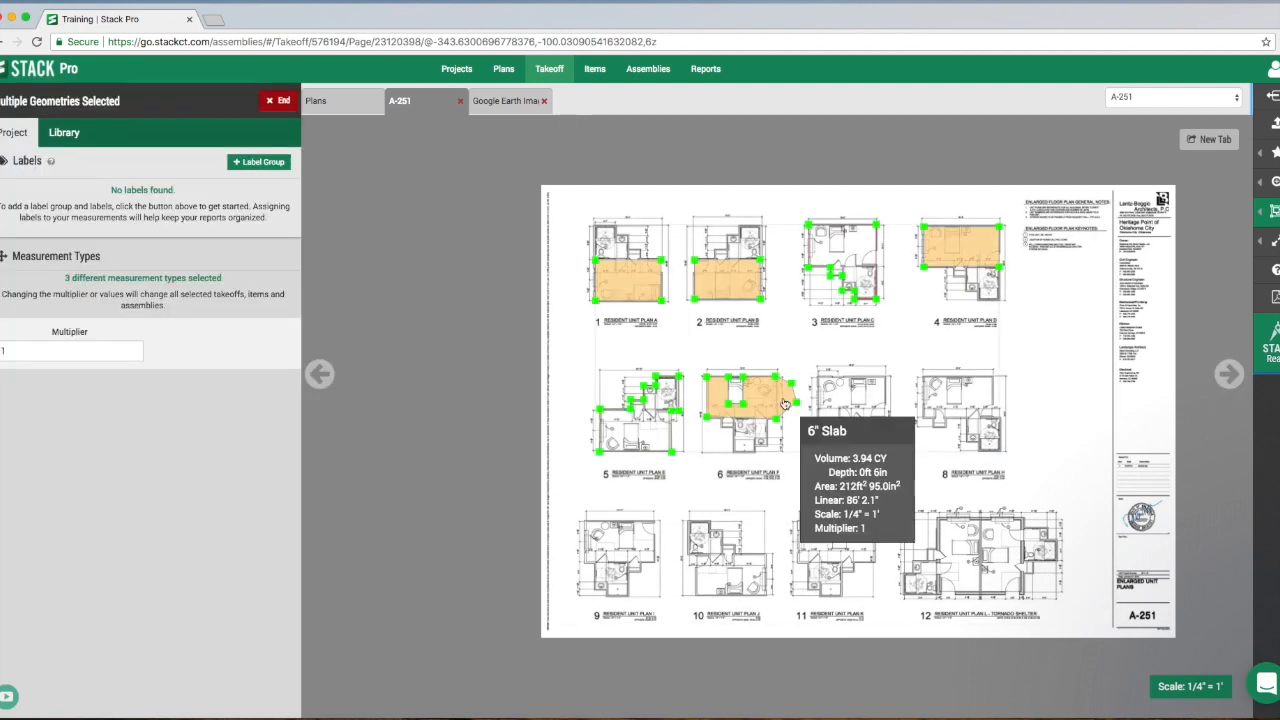
- Look through the standard scales list while keeping the sheet at 1/4" = 1', then return to Edit mode
{"action": "left_click", "coordinate": [1190, 690]}
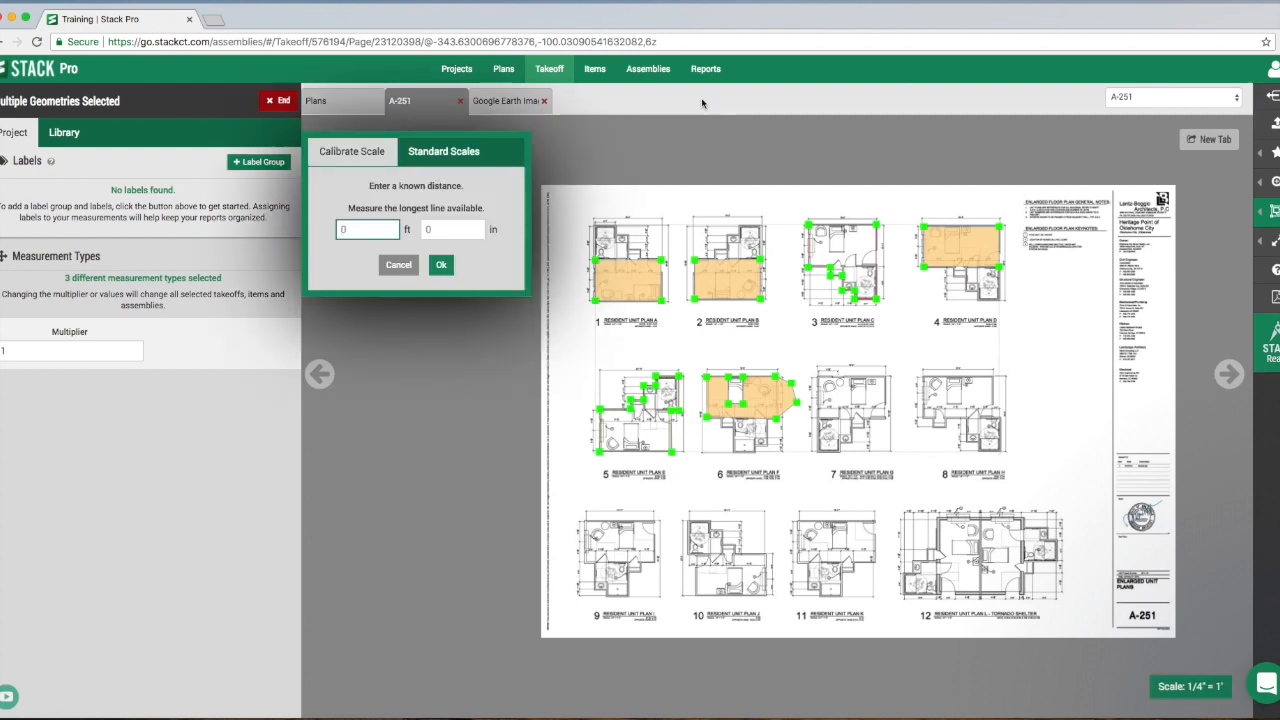
{"action": "left_click", "coordinate": [440, 152]}
{"action": "left_click", "coordinate": [432, 198]}
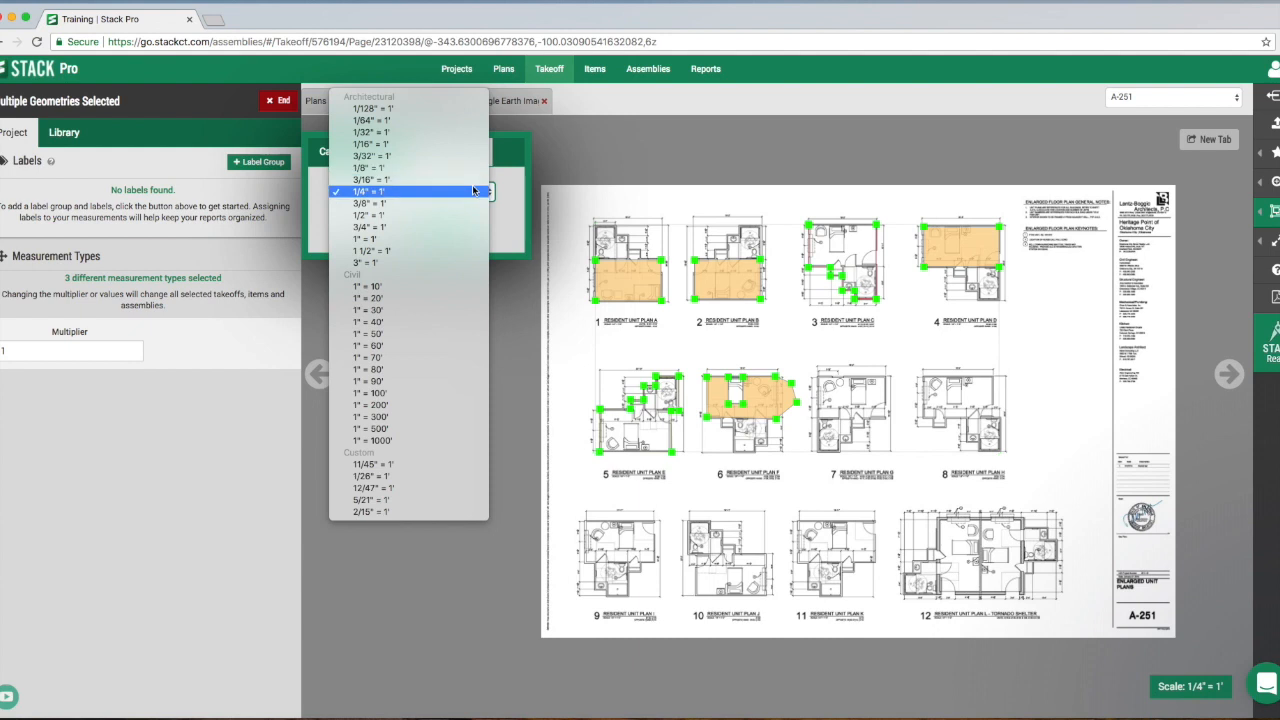
{"action": "left_click", "coordinate": [474, 190]}
{"action": "left_click", "coordinate": [386, 228]}
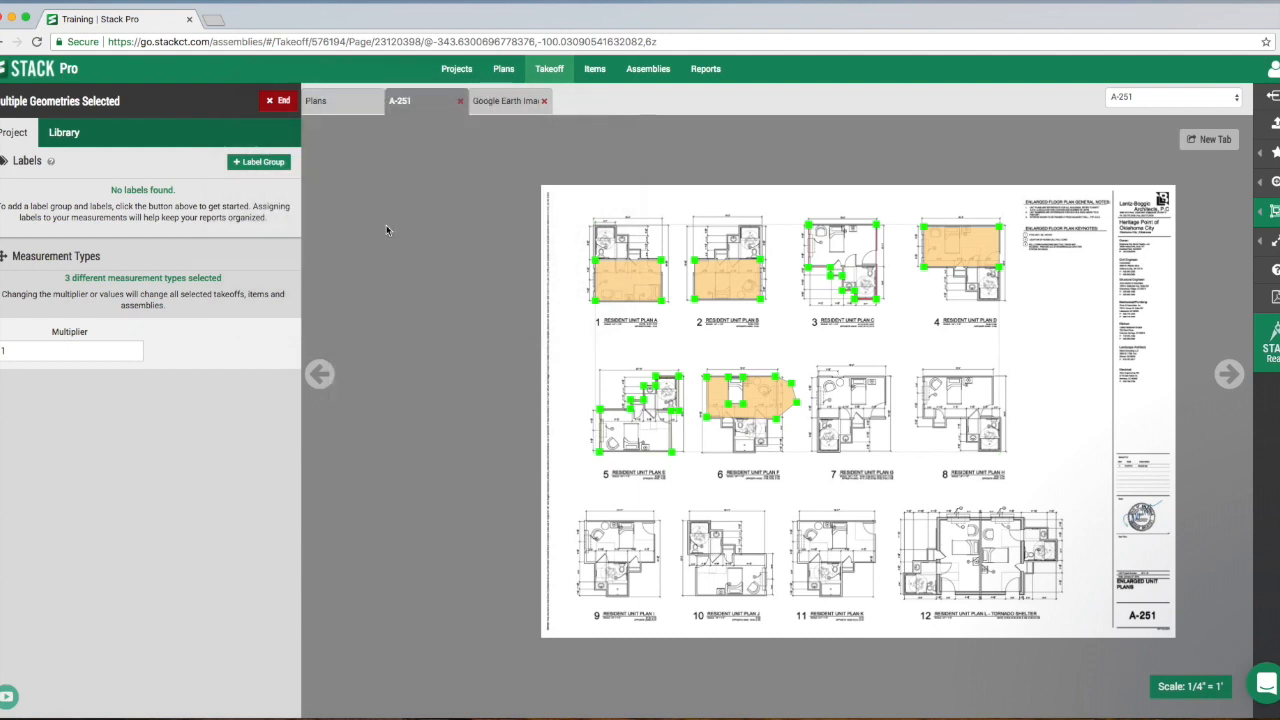
{"action": "mouse_move", "coordinate": [1272, 214]}
{"action": "left_click", "coordinate": [1223, 220]}
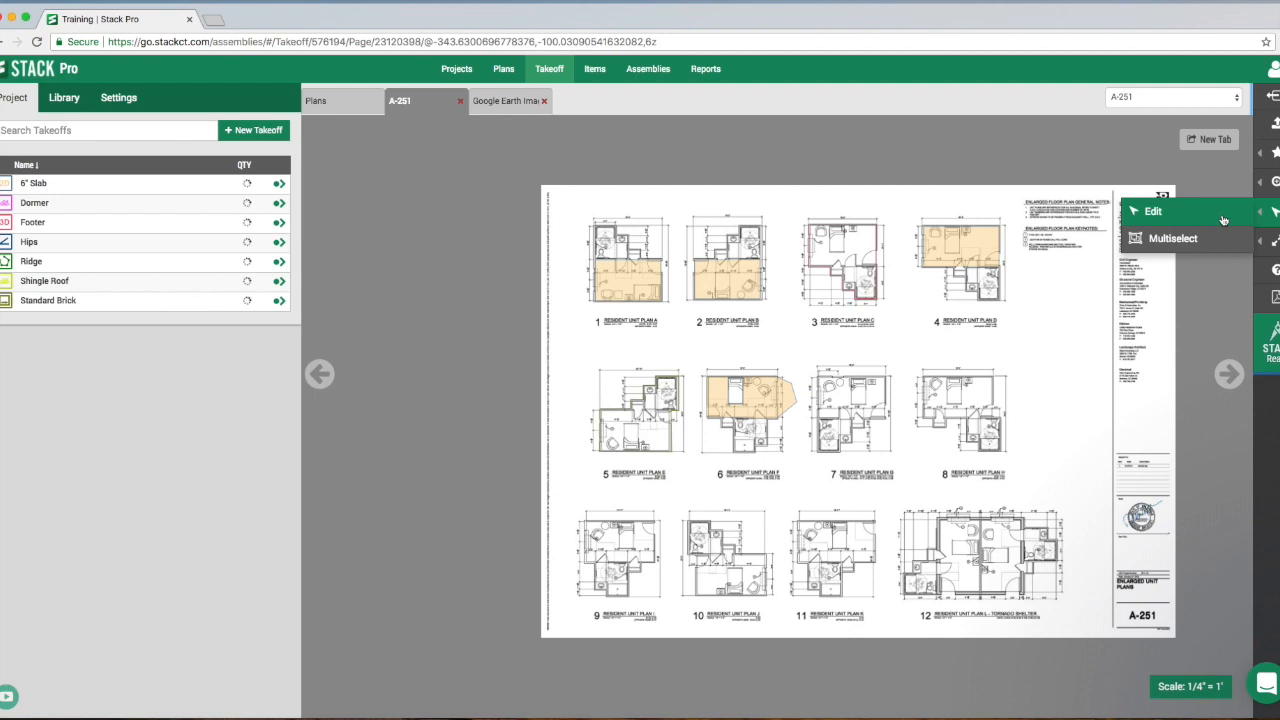
- Highlight the Enlarged Floor Plan Keynotes block and the Resident Unit Plan D title in yellow
{"action": "mouse_move", "coordinate": [1274, 243]}
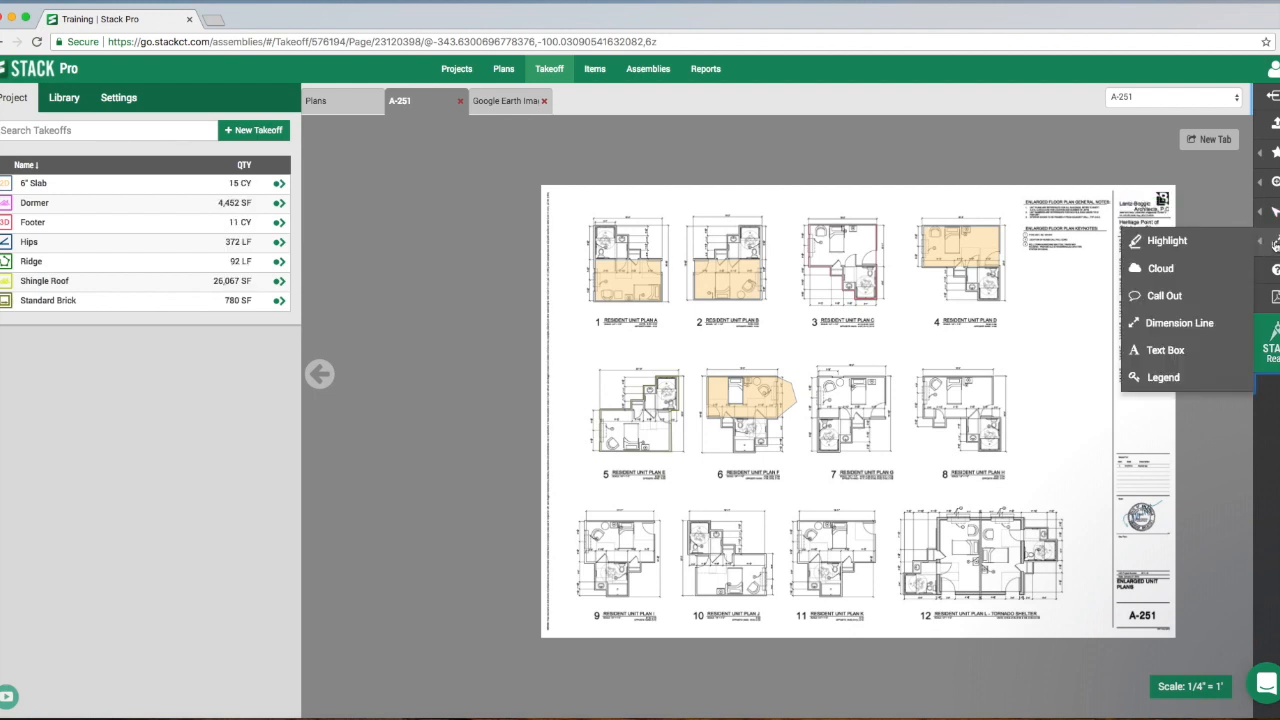
{"action": "scroll", "coordinate": [982, 365], "scroll_direction": "up", "scroll_amount": 3}
{"action": "scroll", "coordinate": [948, 372], "scroll_direction": "up", "scroll_amount": 5}
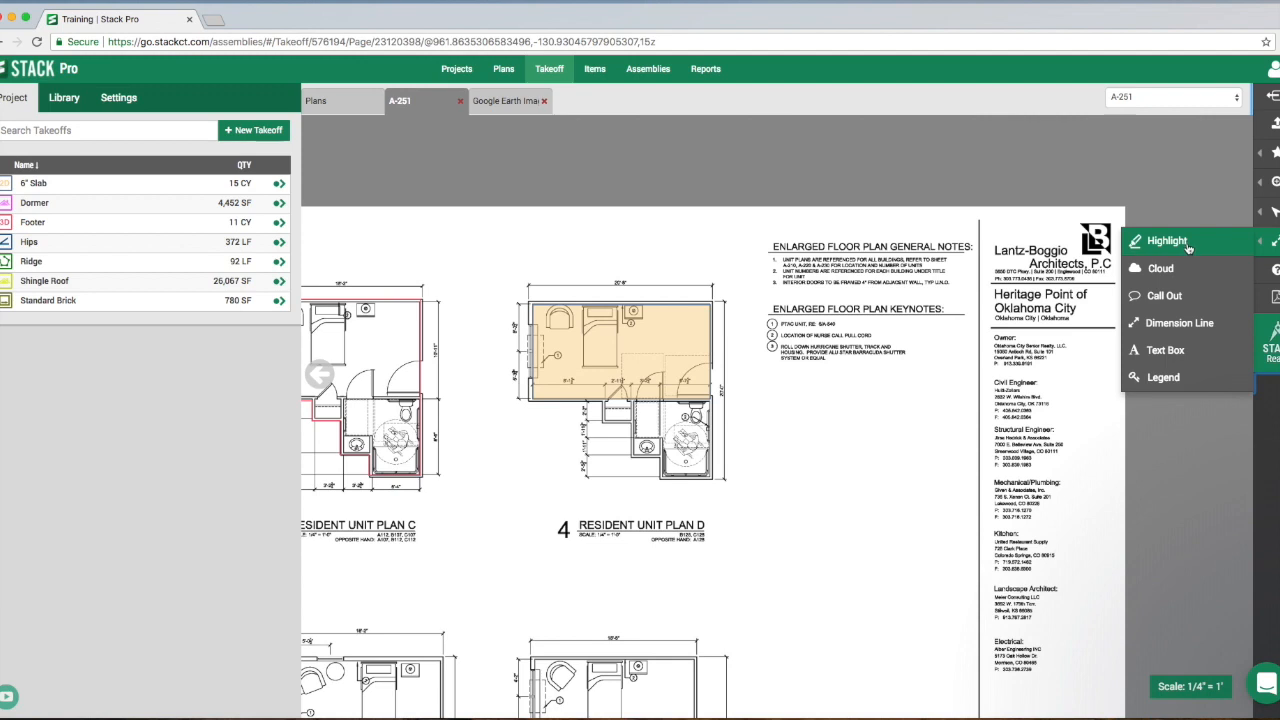
{"action": "left_click", "coordinate": [1186, 247]}
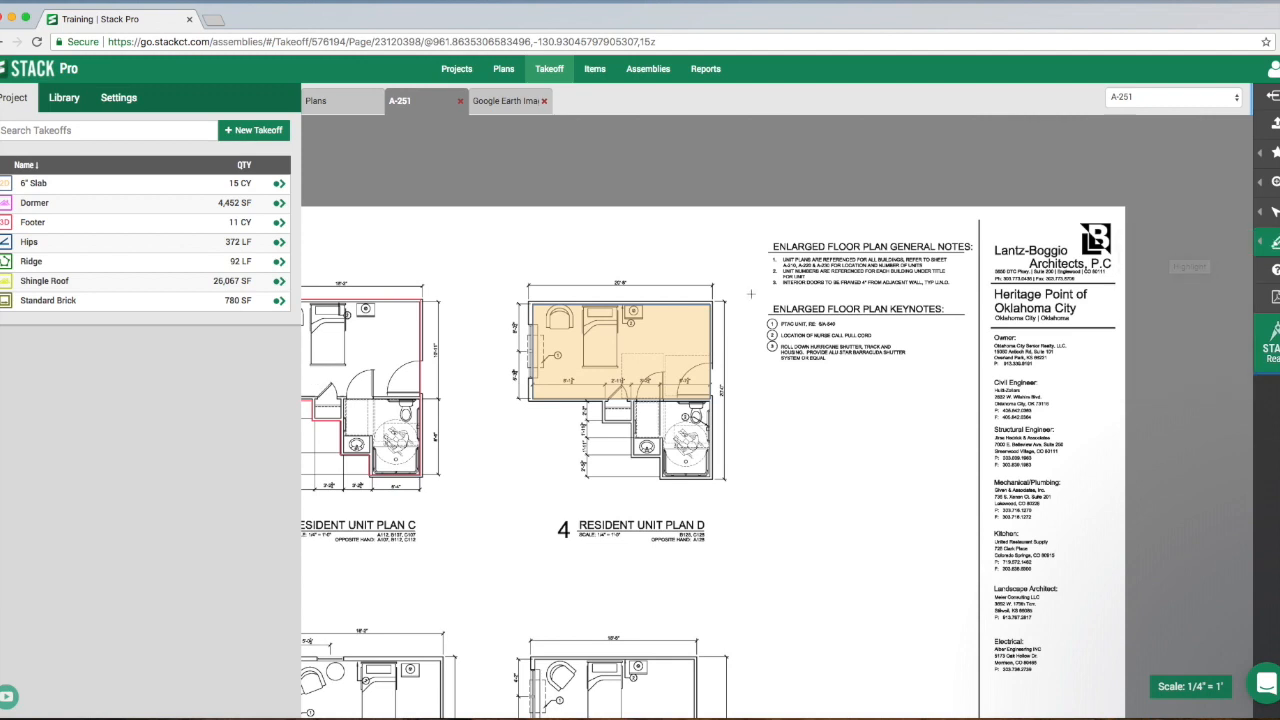
{"action": "mouse_move", "coordinate": [748, 294]}
{"action": "left_mouse_down"}
{"action": "mouse_move", "coordinate": [912, 366]}
{"action": "mouse_move", "coordinate": [978, 378]}
{"action": "left_mouse_up"}
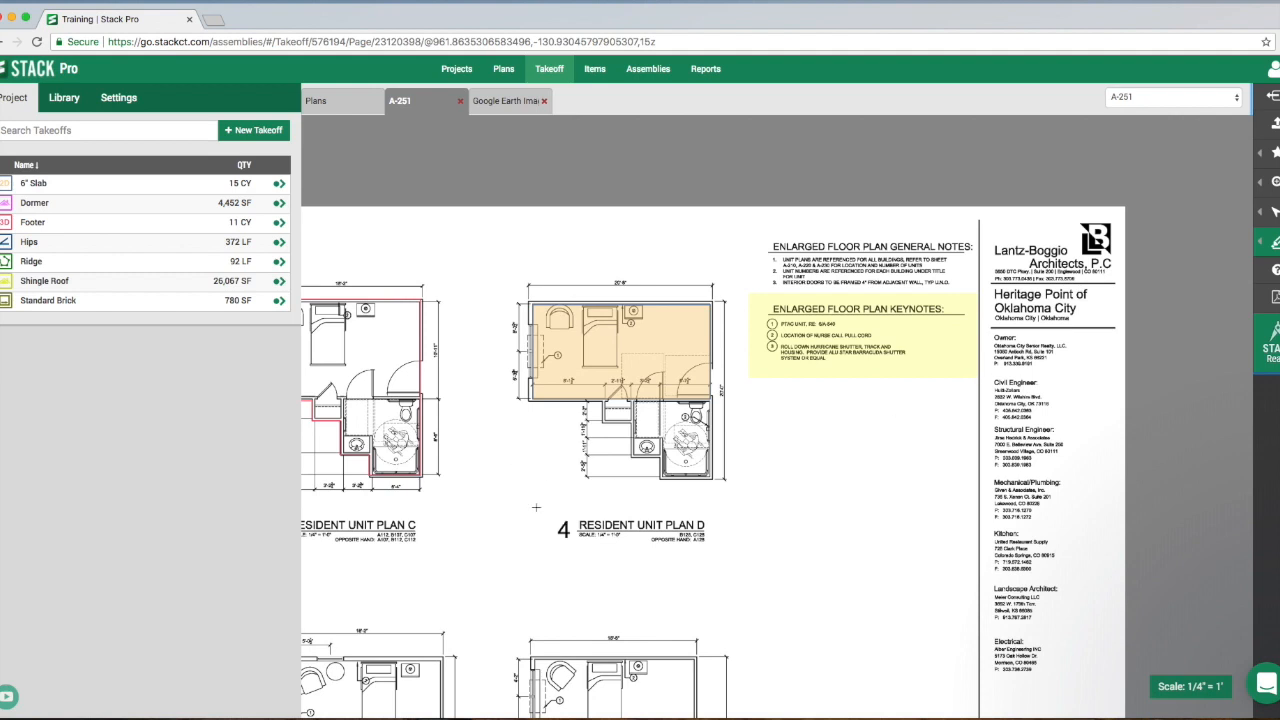
{"action": "left_click_drag", "start_coordinate": [536, 507], "coordinate": [740, 568]}
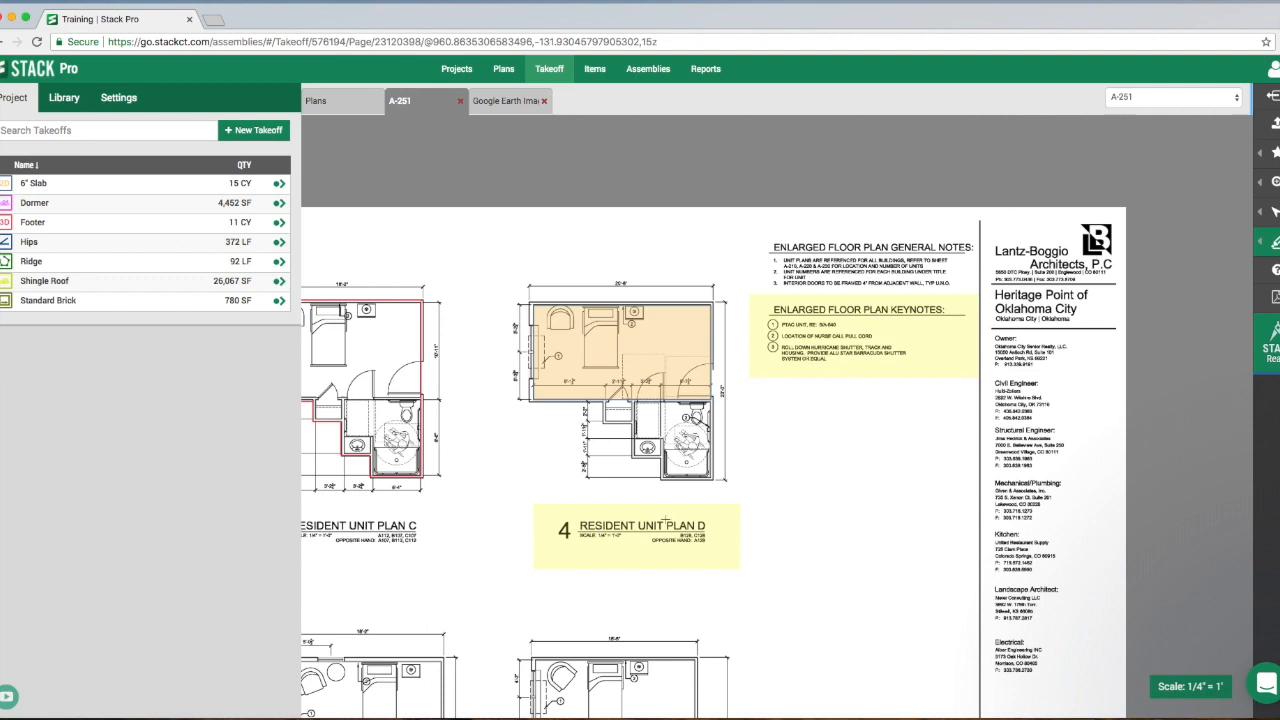
- Select the highlight over the Resident Unit Plan D title and recolor it light blue
{"action": "mouse_move", "coordinate": [1273, 214]}
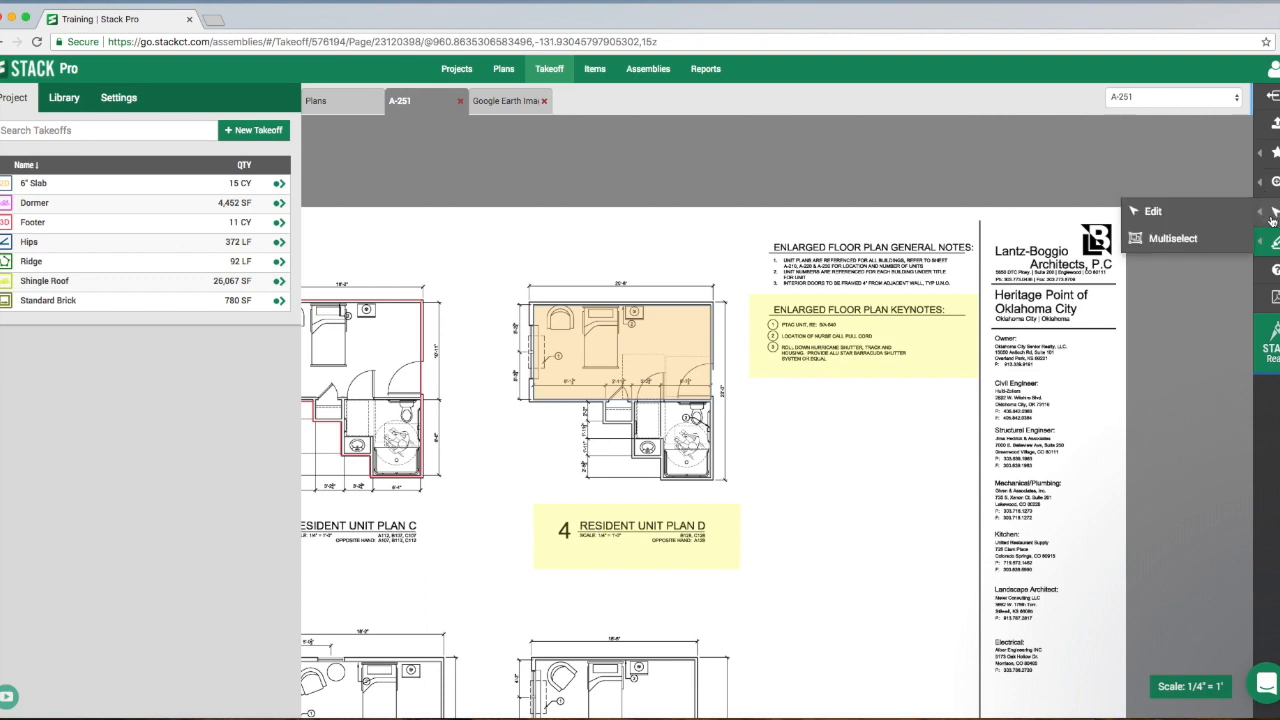
{"action": "left_click", "coordinate": [1168, 213]}
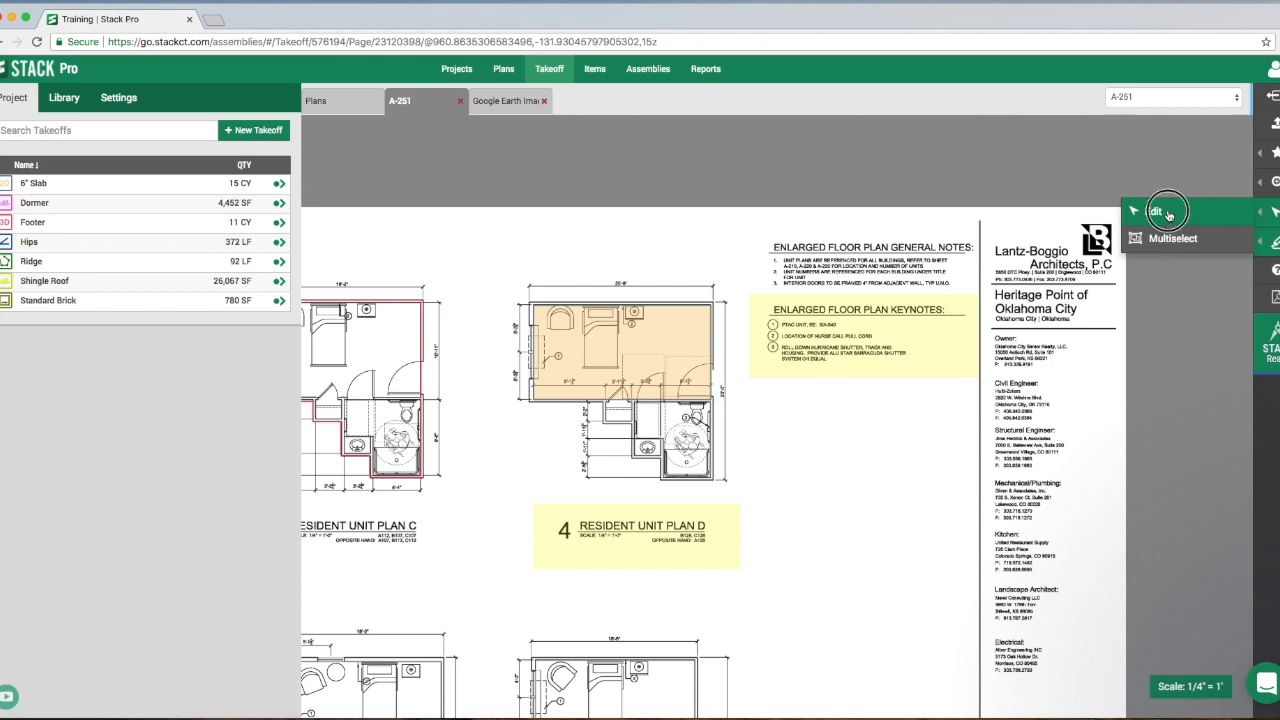
{"action": "left_click", "coordinate": [680, 525]}
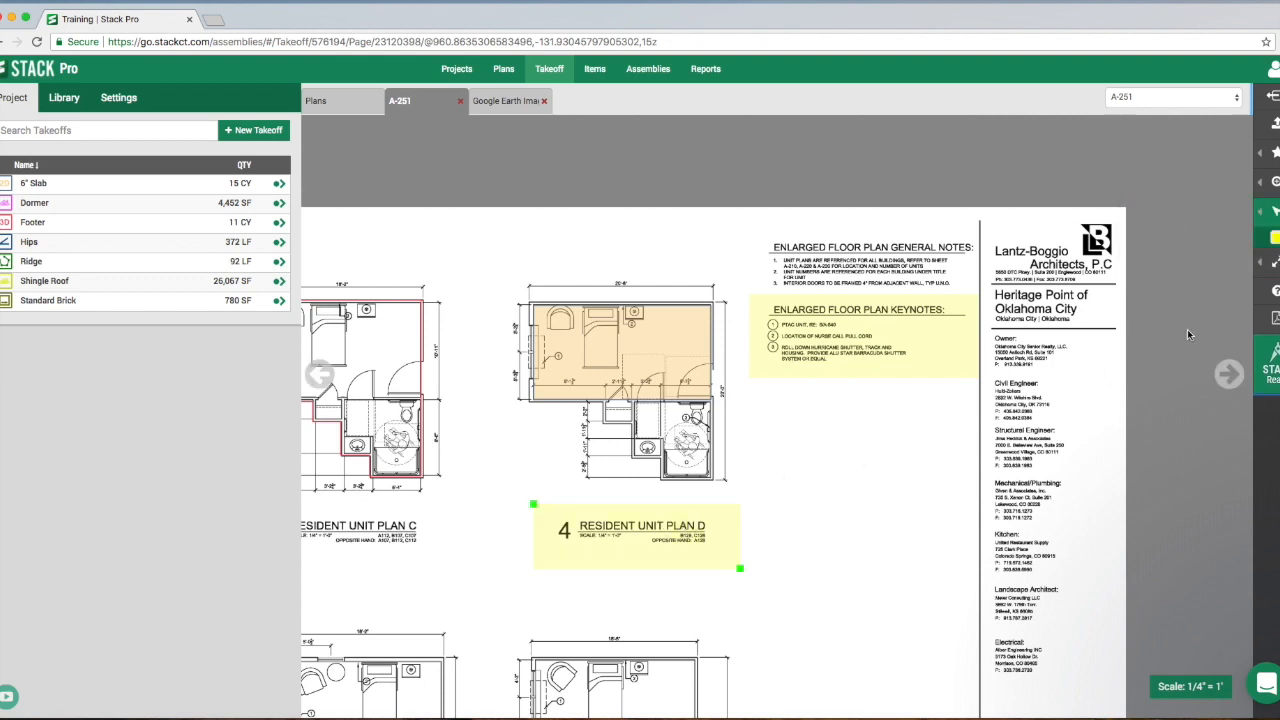
{"action": "left_click", "coordinate": [1275, 239]}
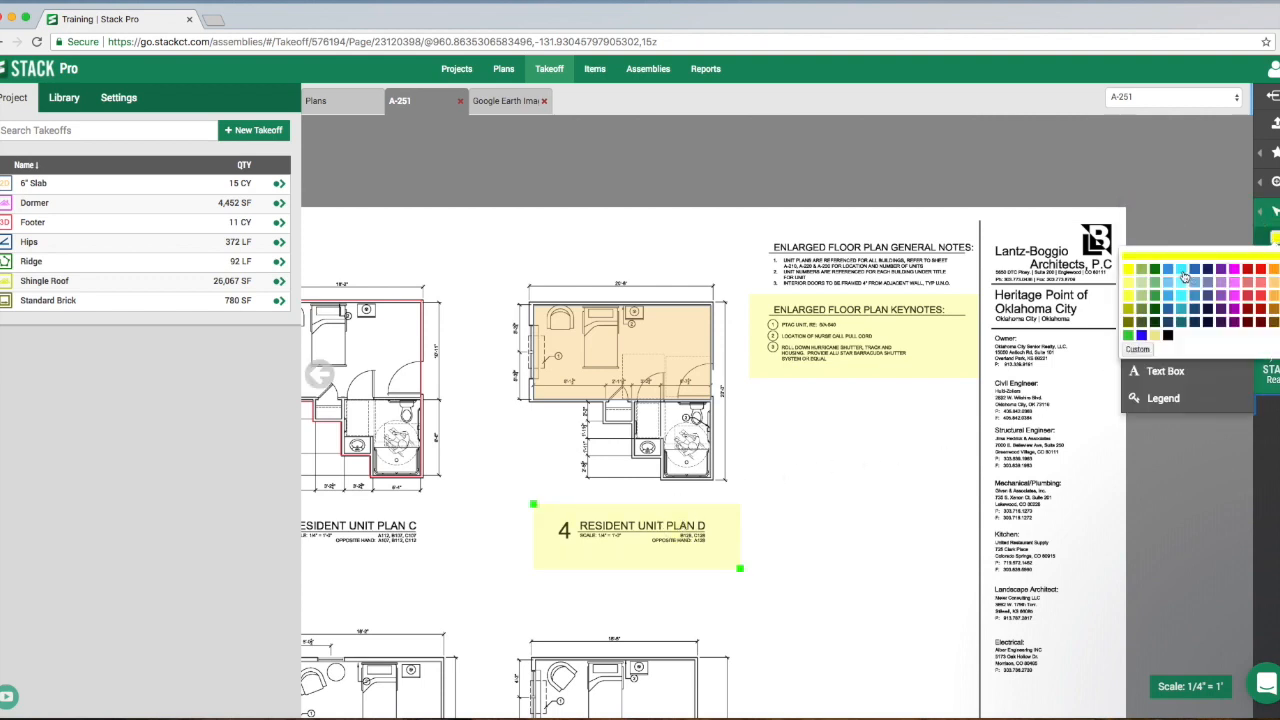
{"action": "left_click", "coordinate": [1183, 277]}
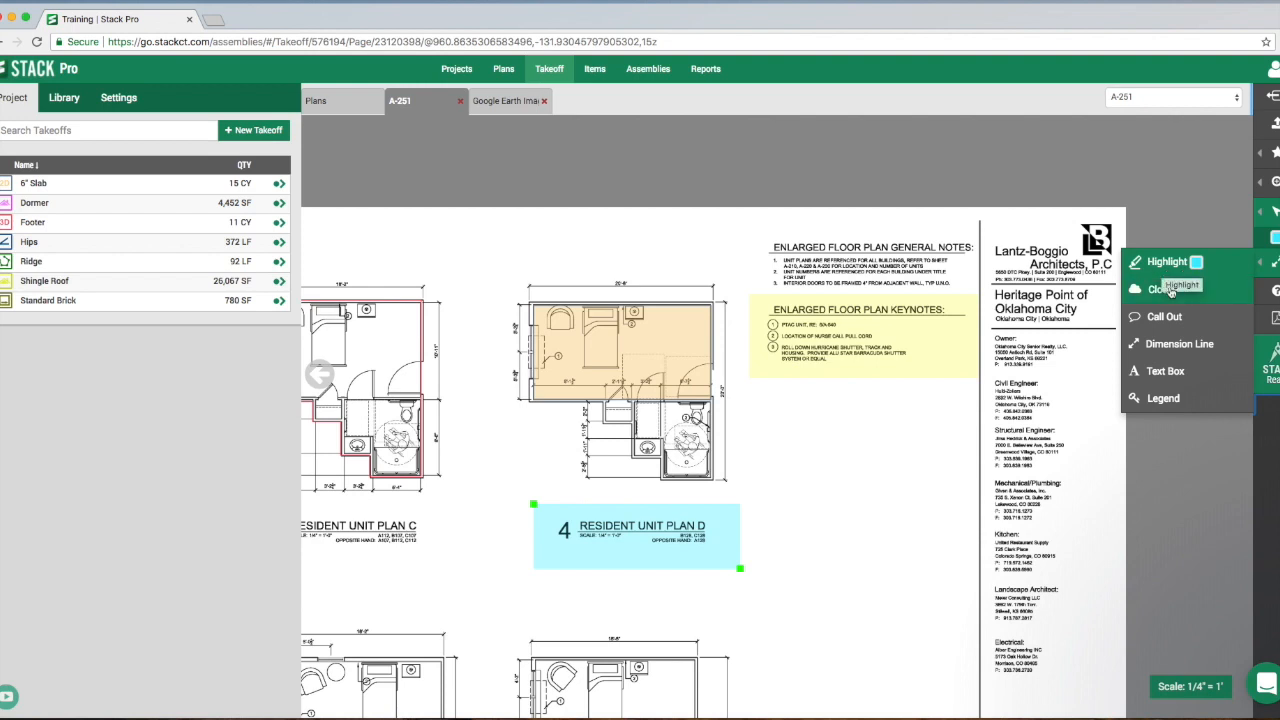
- Draw a red revision cloud around the sink area beside the Resident Unit Plan D bathroom
{"action": "left_click", "coordinate": [1160, 296]}
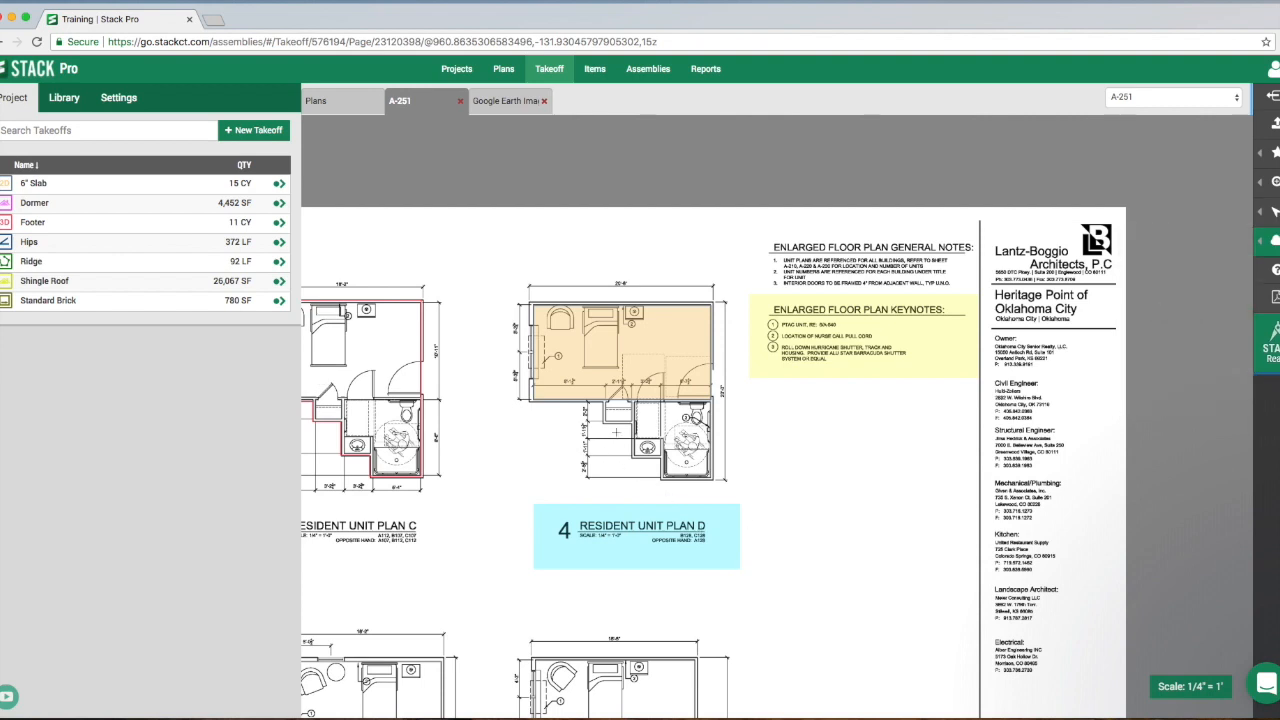
{"action": "left_click_drag", "start_coordinate": [596, 426], "coordinate": [697, 478]}
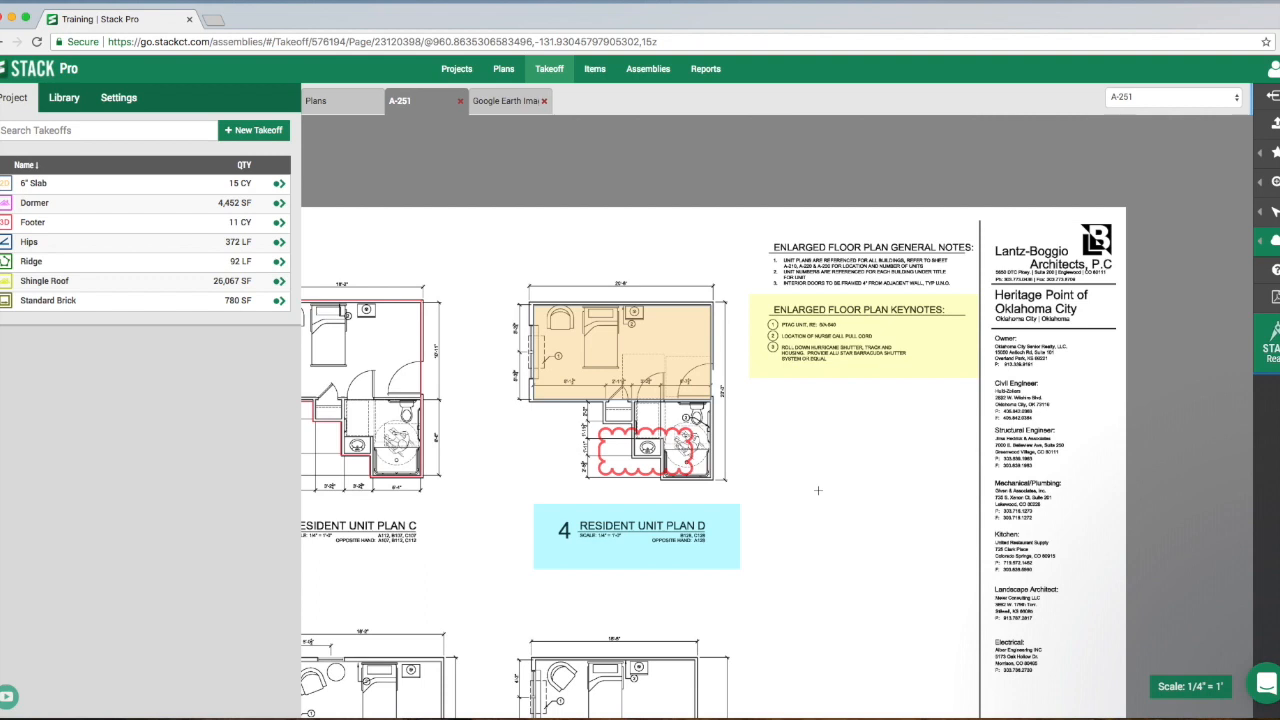
- Add a yellow call out reading "Confirm depth?" beside the Resident Unit Plan B bathroom
{"action": "left_click", "coordinate": [1264, 240]}
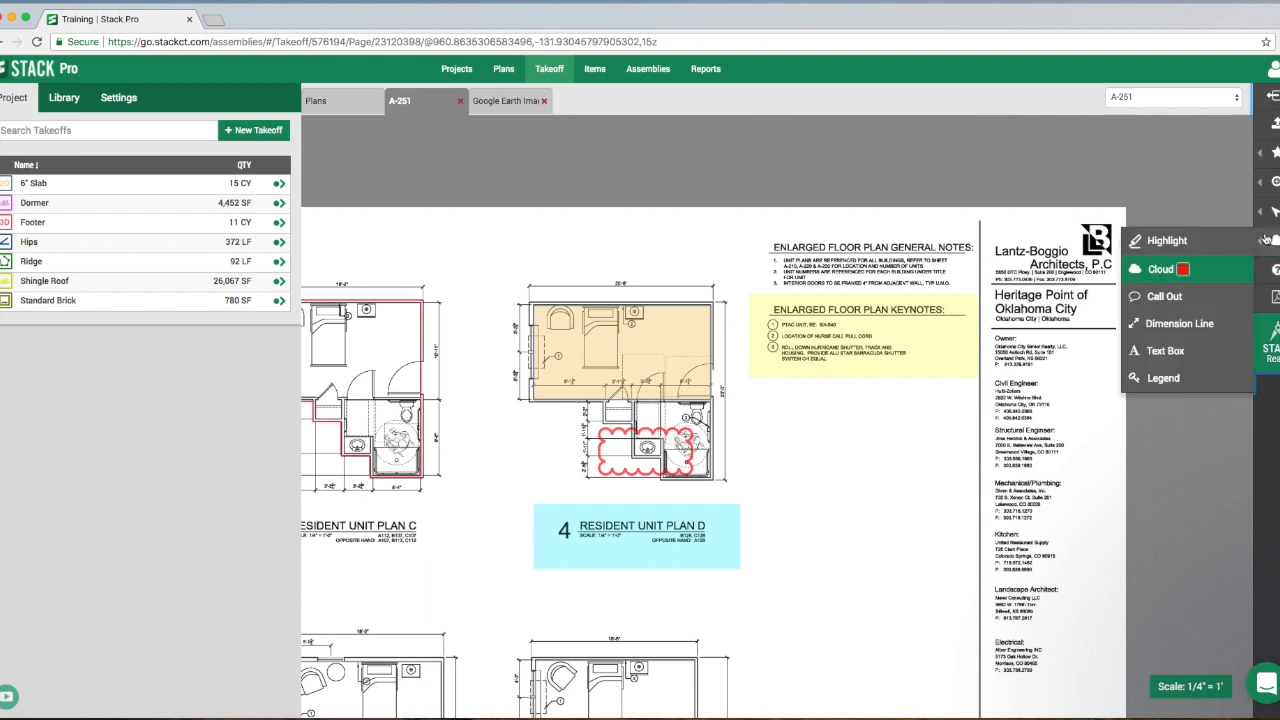
{"action": "left_click", "coordinate": [1157, 306]}
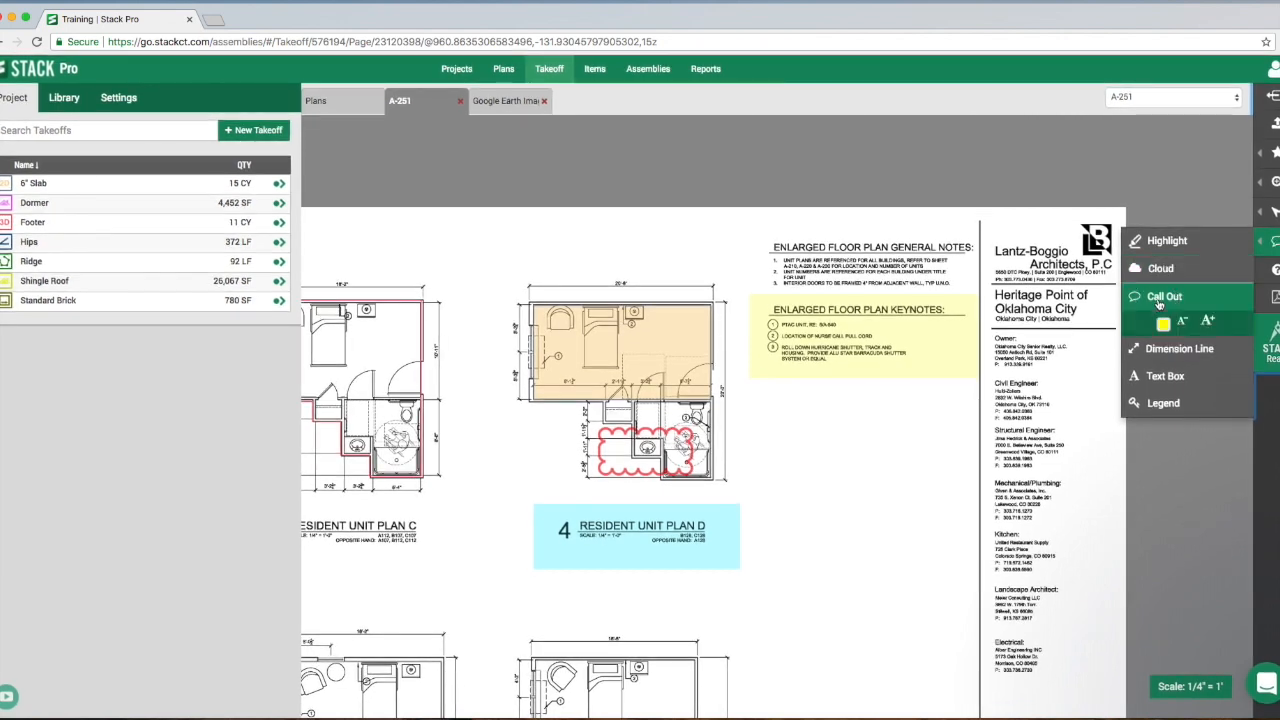
{"action": "left_click_drag", "start_coordinate": [569, 427], "coordinate": [868, 444]}
{"action": "left_click_drag", "start_coordinate": [526, 283], "coordinate": [634, 394]}
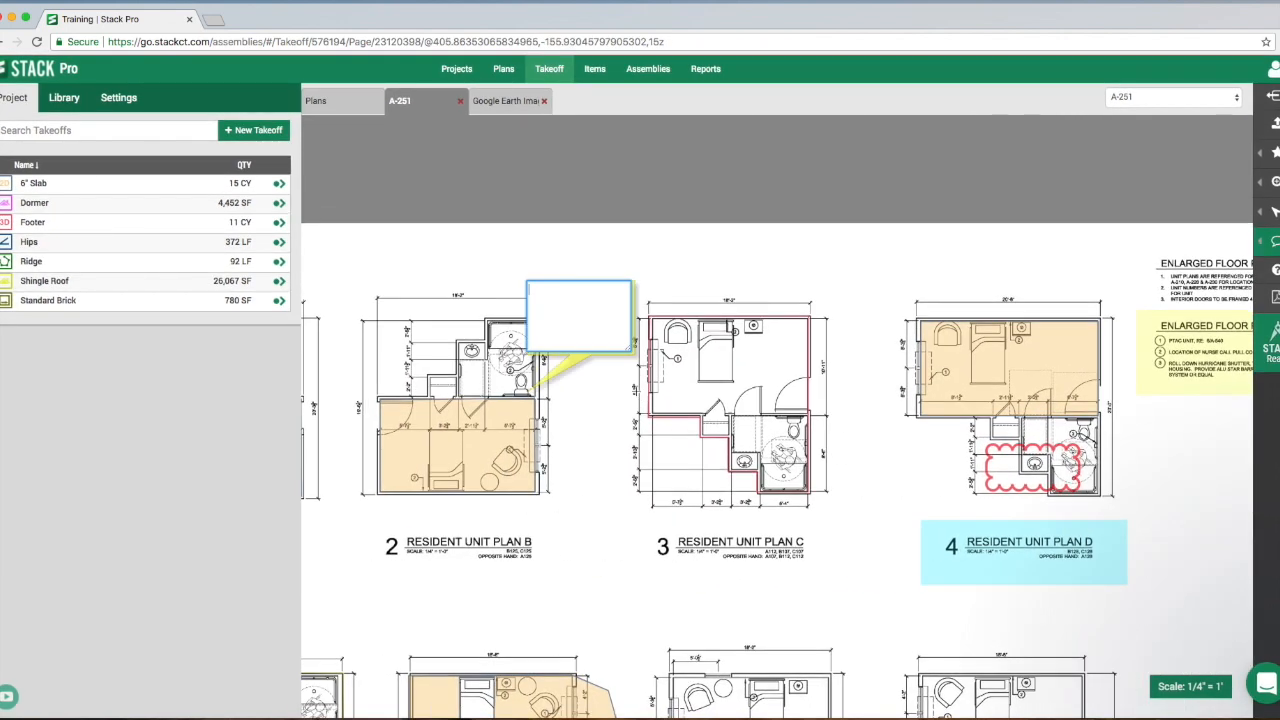
{"action": "type", "text": "C"}
{"action": "type", "text": "nfimr"}
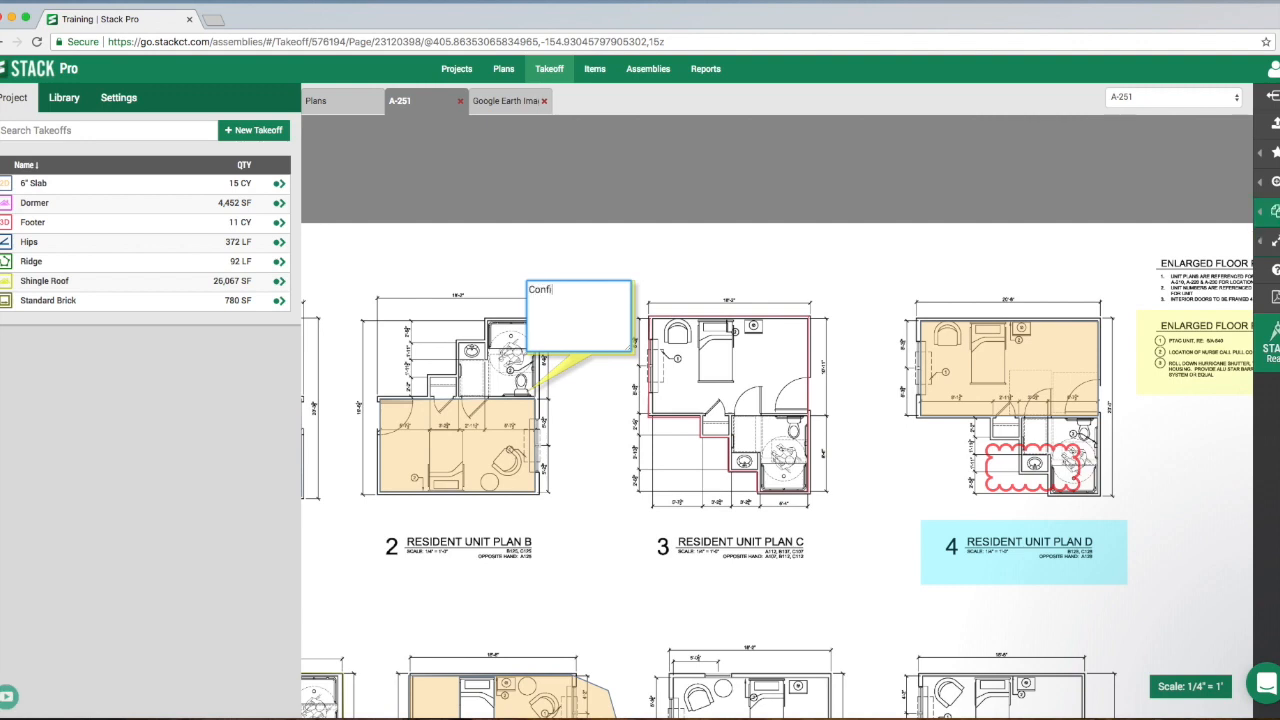
{"action": "key", "text": "BackSpace"}
{"action": "key", "text": "BackSpace"}
{"action": "type", "text": "rm depth?"}
{"action": "key", "text": "Return"}
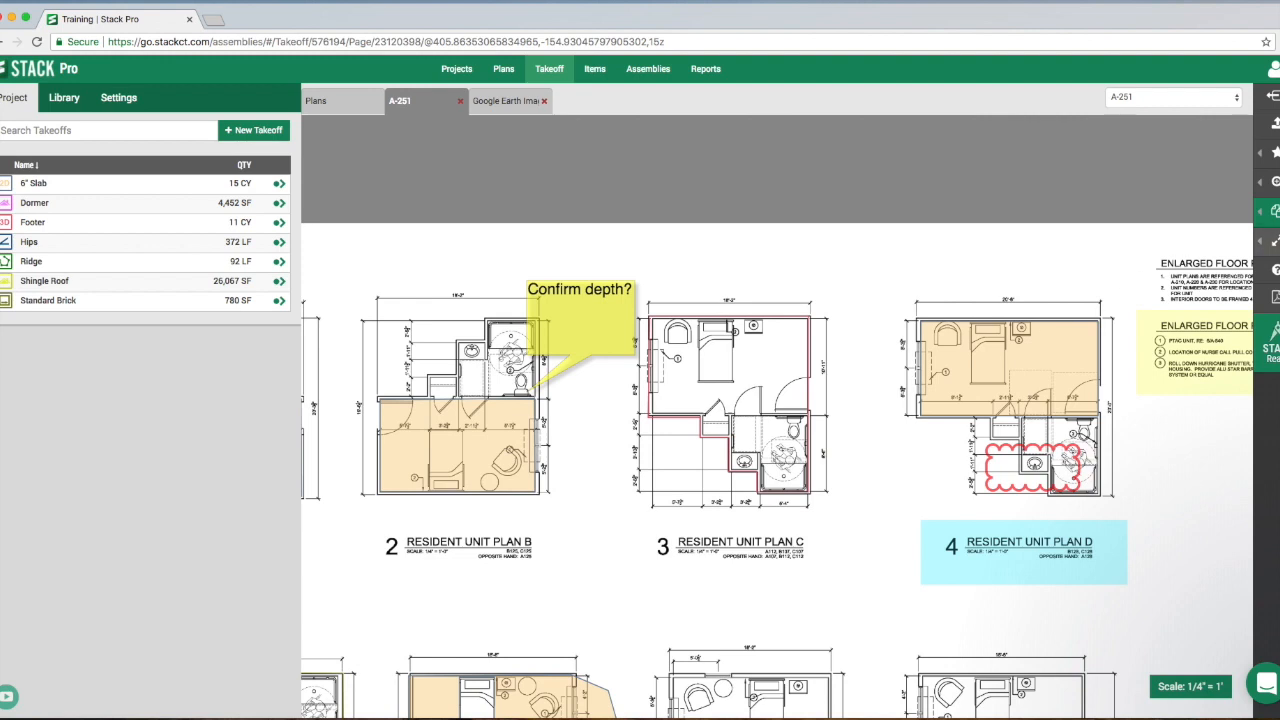
- Add a dimension line about 17' 11.4" long across the width of Resident Unit Plan C, offset below its title
{"action": "left_click", "coordinate": [1274, 241]}
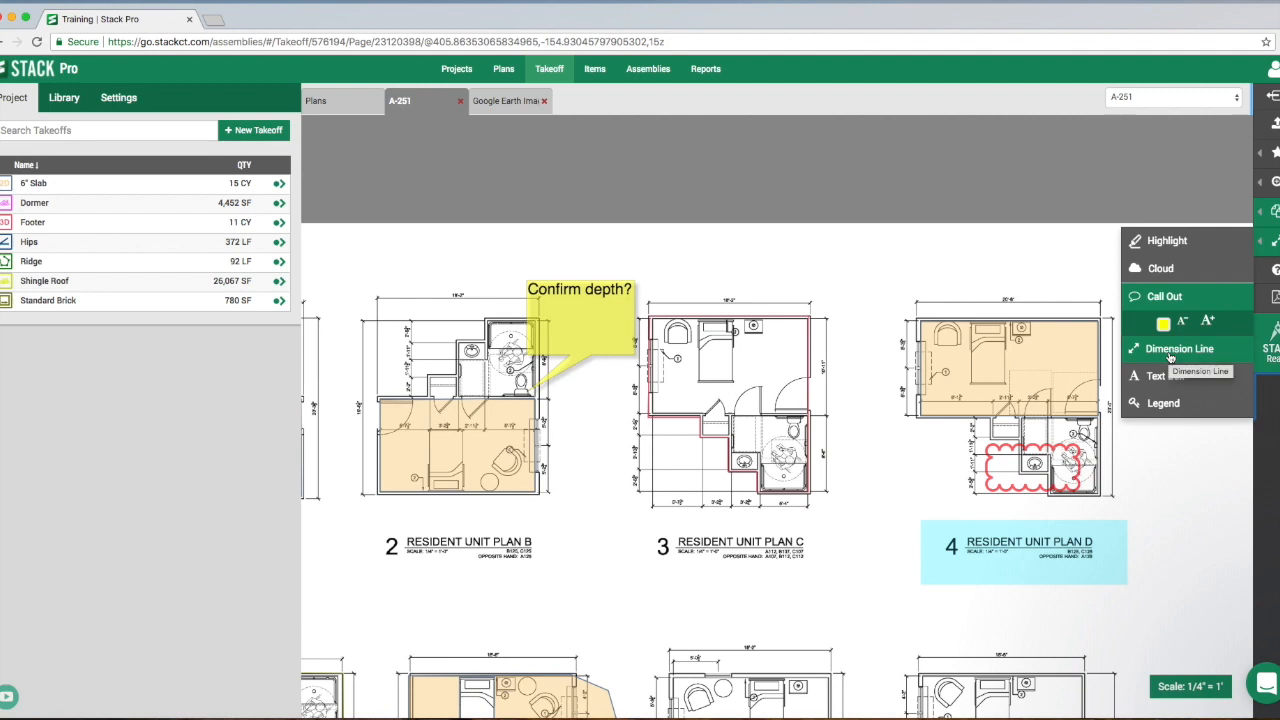
{"action": "left_click", "coordinate": [1172, 350]}
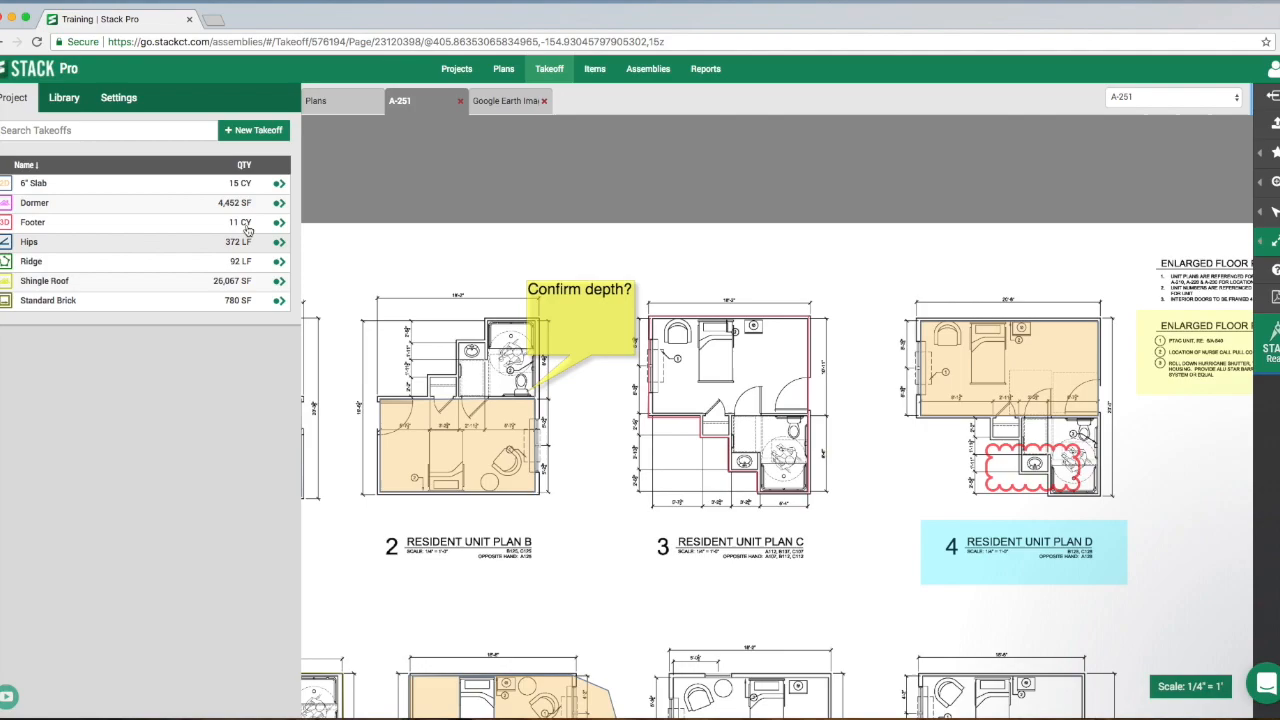
{"action": "mouse_move", "coordinate": [869, 446]}
{"action": "left_mouse_down"}
{"action": "mouse_move", "coordinate": [838, 320]}
{"action": "mouse_move", "coordinate": [835, 337]}
{"action": "mouse_move", "coordinate": [803, 331]}
{"action": "mouse_move", "coordinate": [817, 314]}
{"action": "left_mouse_up"}
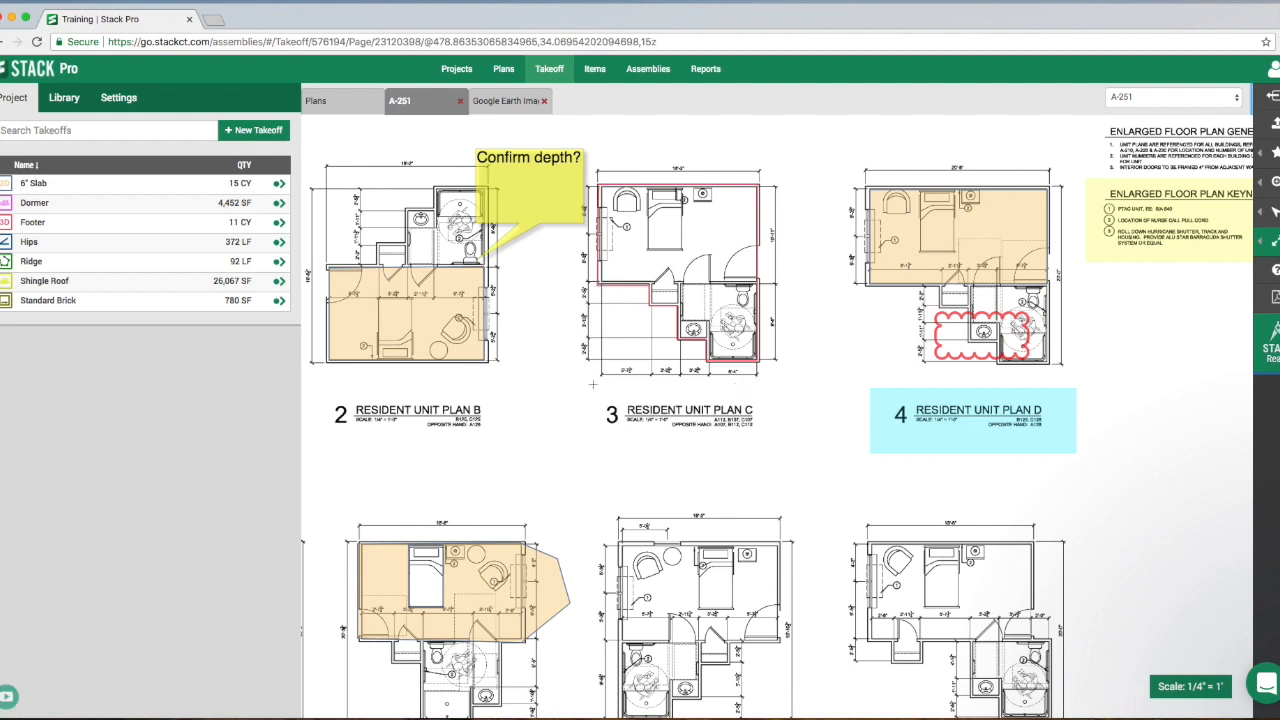
{"action": "left_click", "coordinate": [600, 381]}
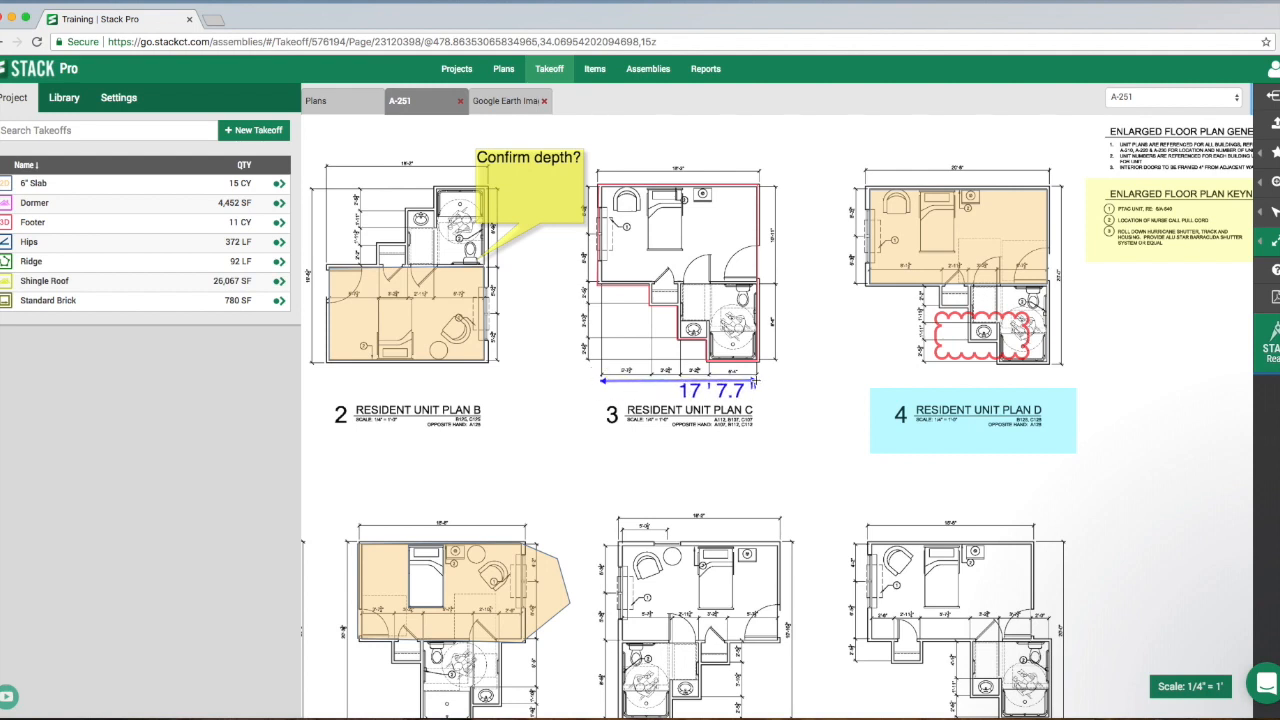
{"action": "left_click", "coordinate": [759, 381]}
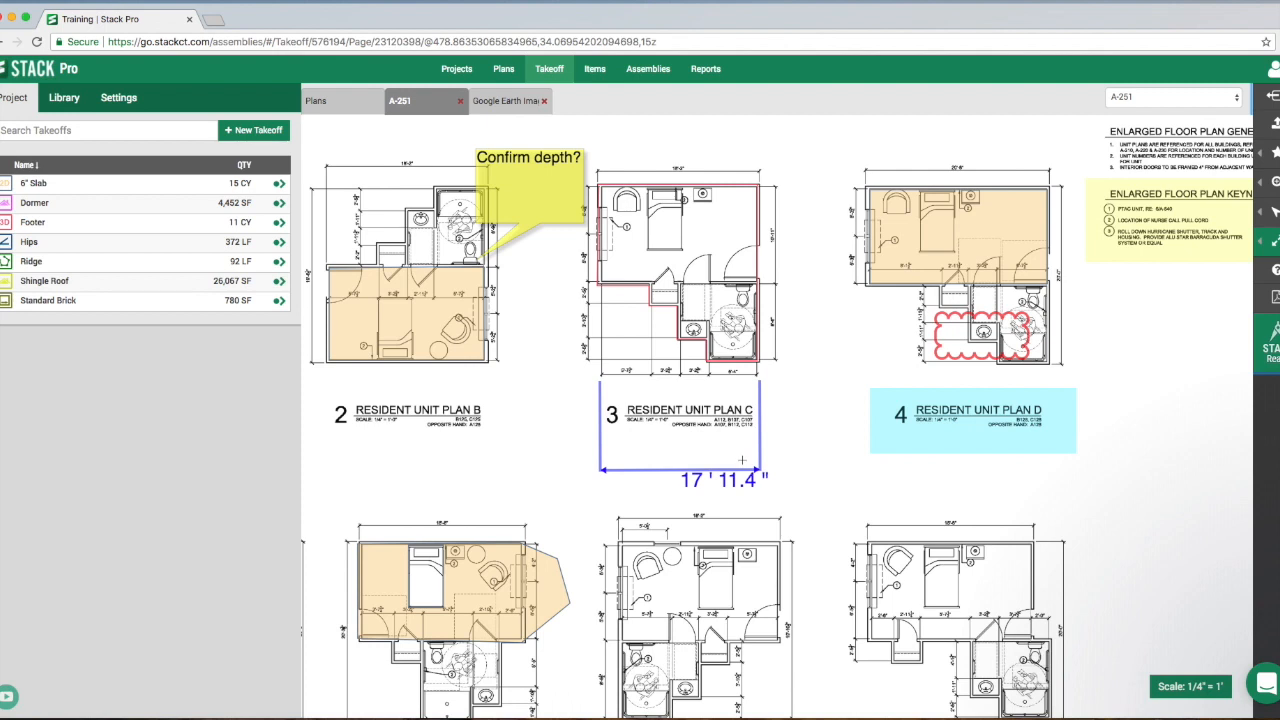
- Add a text box reading "Hello" below the highlighted Resident Unit Plan D title
{"action": "left_click", "coordinate": [1270, 241]}
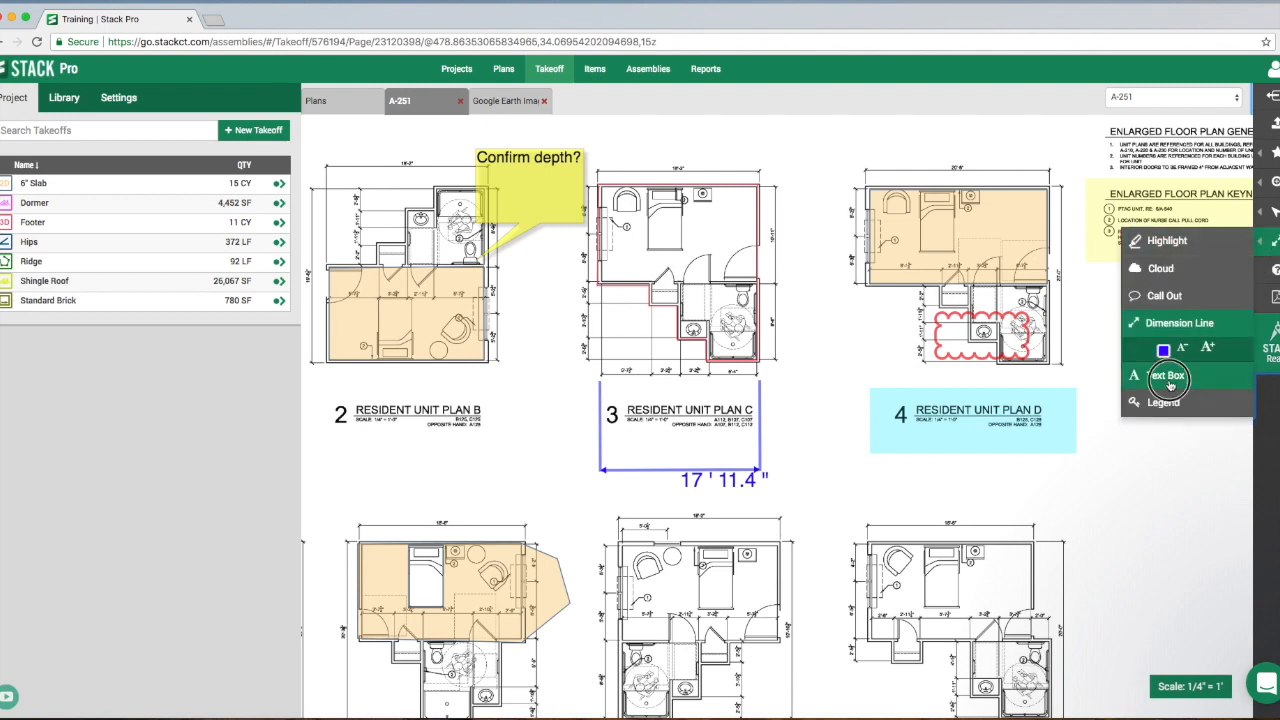
{"action": "left_click", "coordinate": [1168, 384]}
{"action": "left_click_drag", "start_coordinate": [1057, 474], "coordinate": [1202, 538]}
{"action": "type", "text": "Hello"}
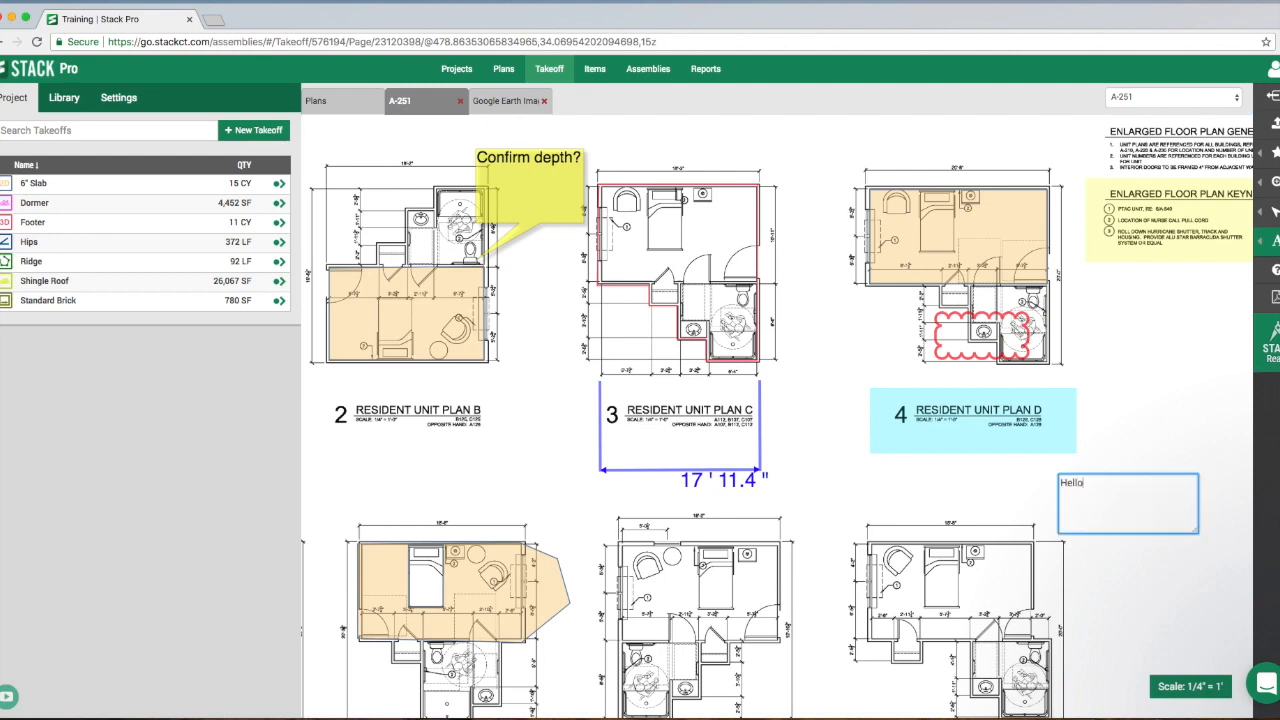
{"action": "key", "text": "Escape"}
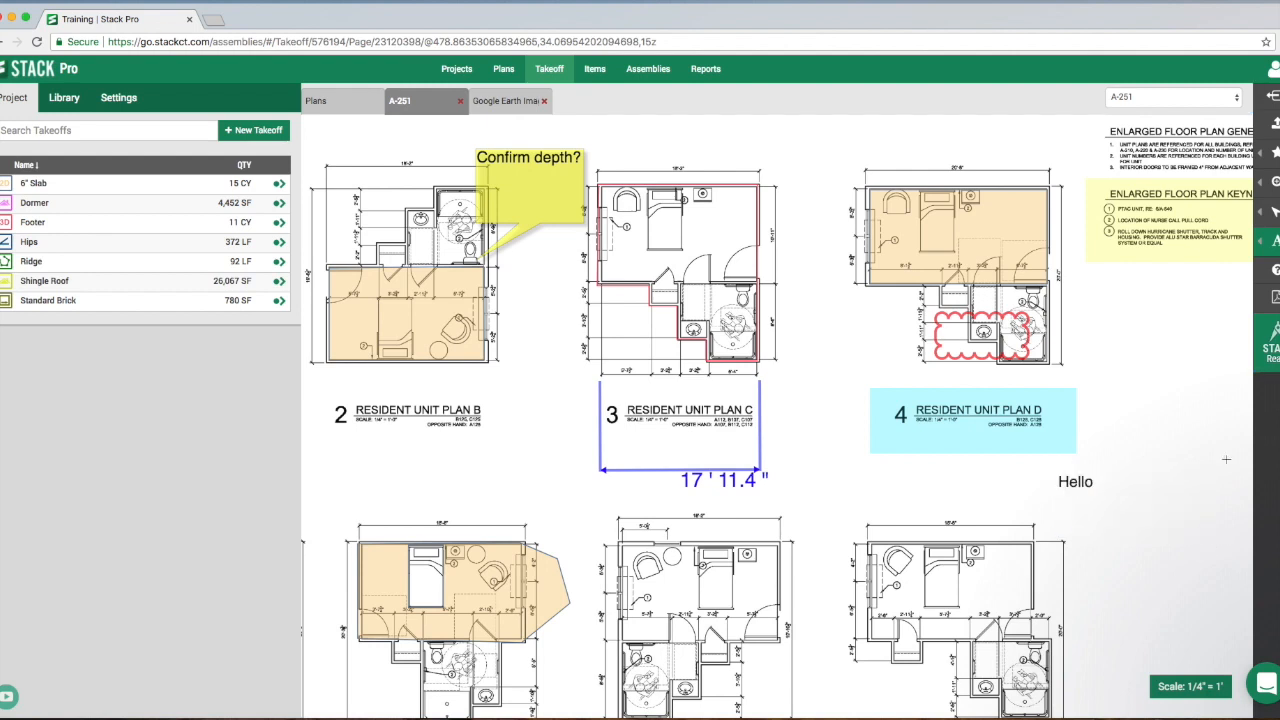
- Enlarge the "Hello" text by several sizes and recolor it red
{"action": "mouse_move", "coordinate": [1274, 212]}
{"action": "left_click", "coordinate": [1191, 218]}
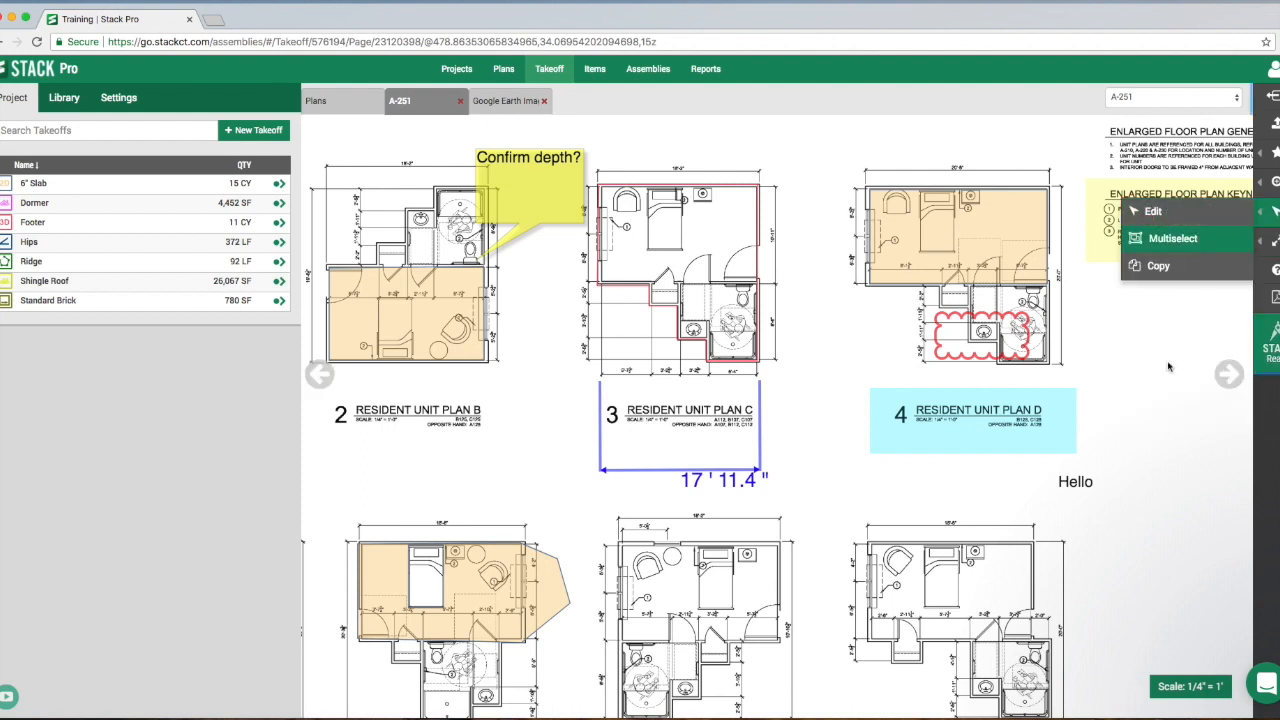
{"action": "left_click", "coordinate": [1080, 485]}
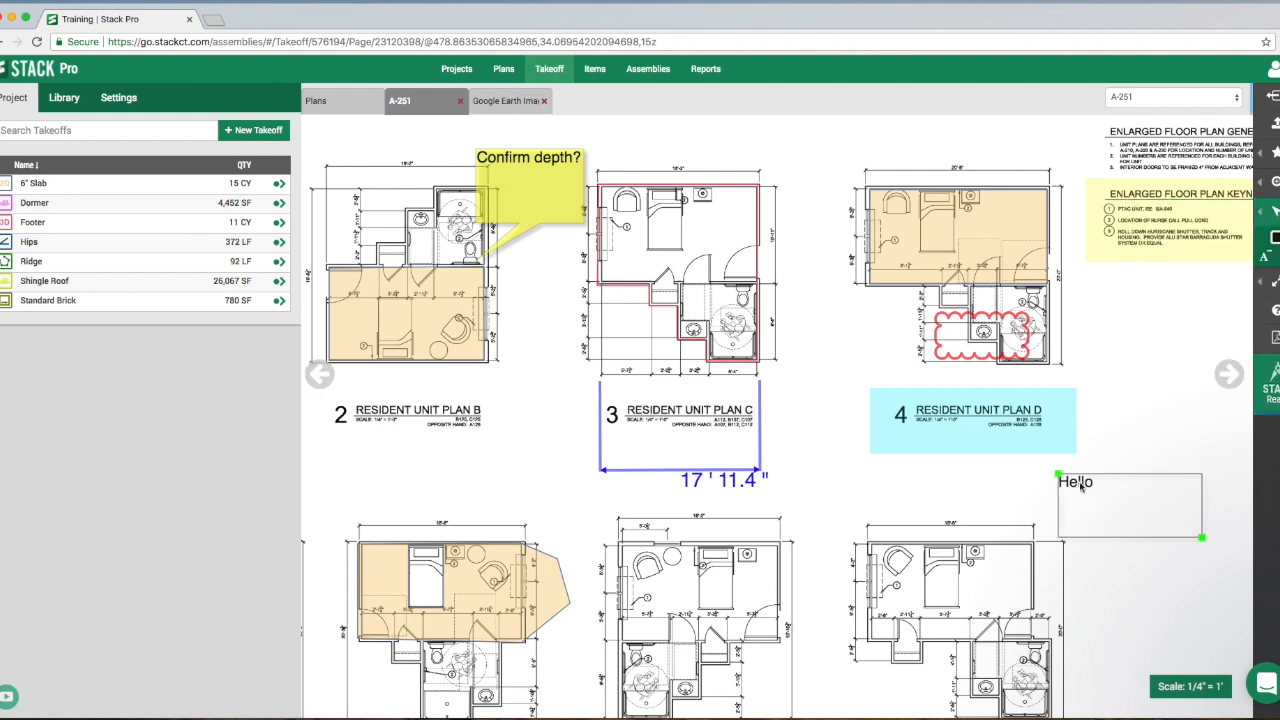
{"action": "left_click", "coordinate": [1278, 257]}
{"action": "left_click", "coordinate": [1278, 257]}
{"action": "left_click", "coordinate": [1278, 257]}
{"action": "left_click", "coordinate": [1278, 257]}
{"action": "left_click", "coordinate": [1278, 257]}
{"action": "left_click", "coordinate": [1278, 257]}
{"action": "left_click", "coordinate": [1278, 257]}
{"action": "left_click", "coordinate": [1278, 257]}
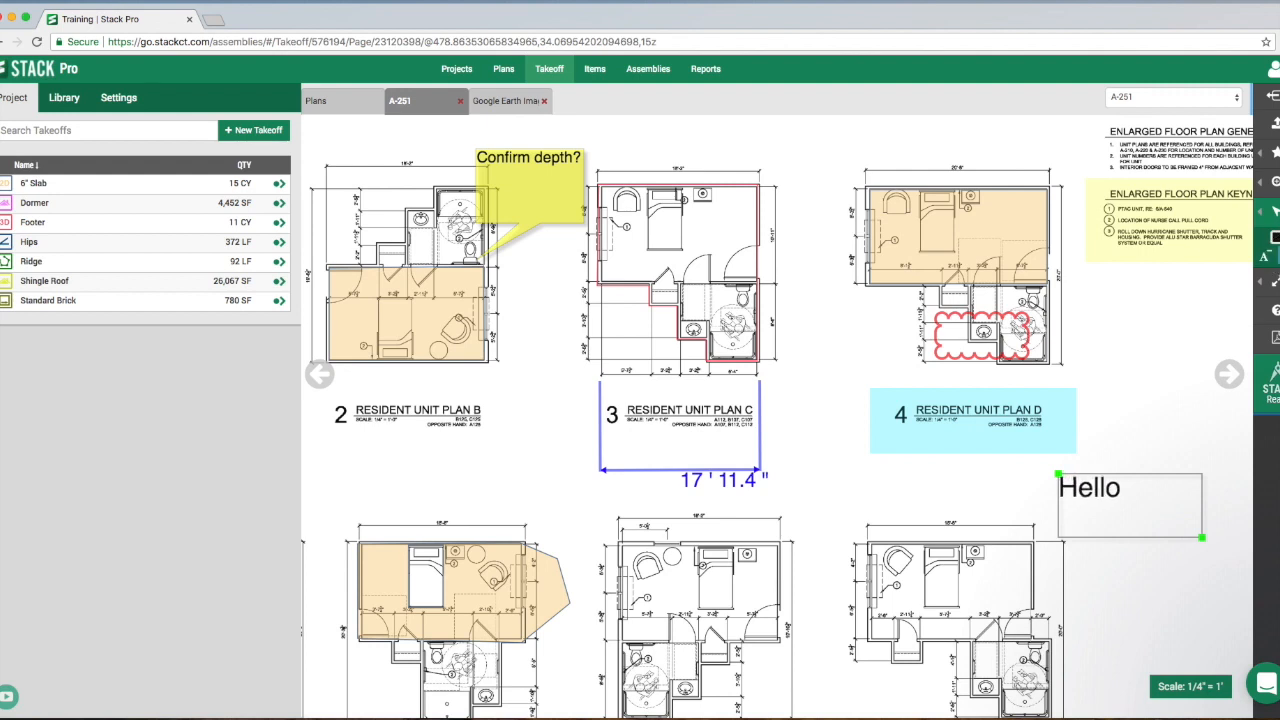
{"action": "left_click", "coordinate": [1275, 238]}
{"action": "left_click", "coordinate": [1250, 273]}
- Place a takeoff legend on sheet A-251, covering the Resident Unit Plan L drawing
{"action": "mouse_move", "coordinate": [1276, 283]}
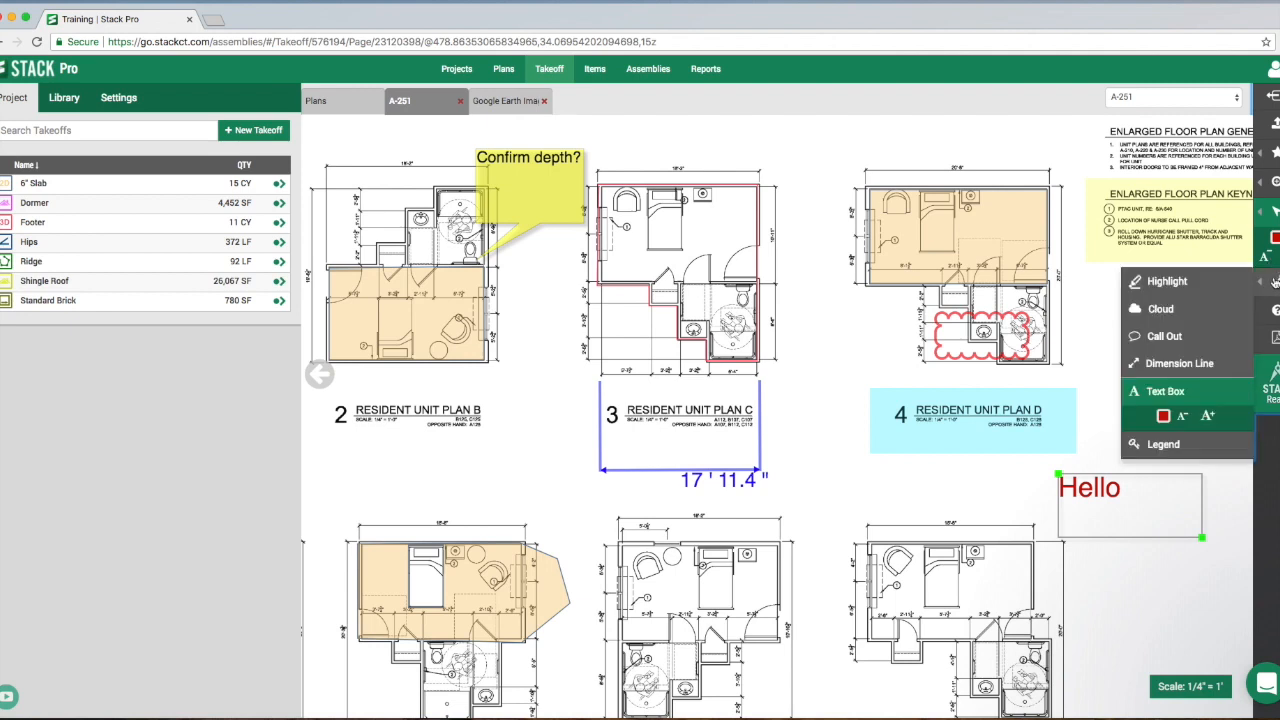
{"action": "left_click", "coordinate": [1184, 283]}
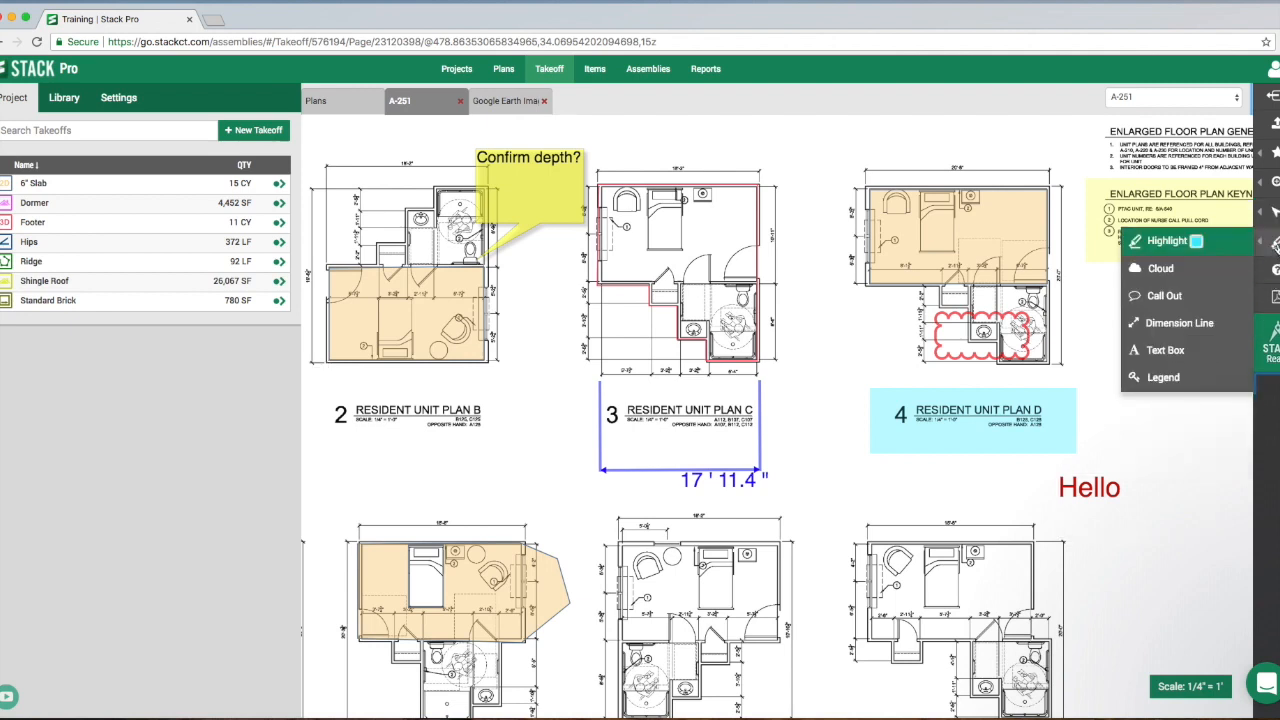
{"action": "left_click", "coordinate": [1163, 380]}
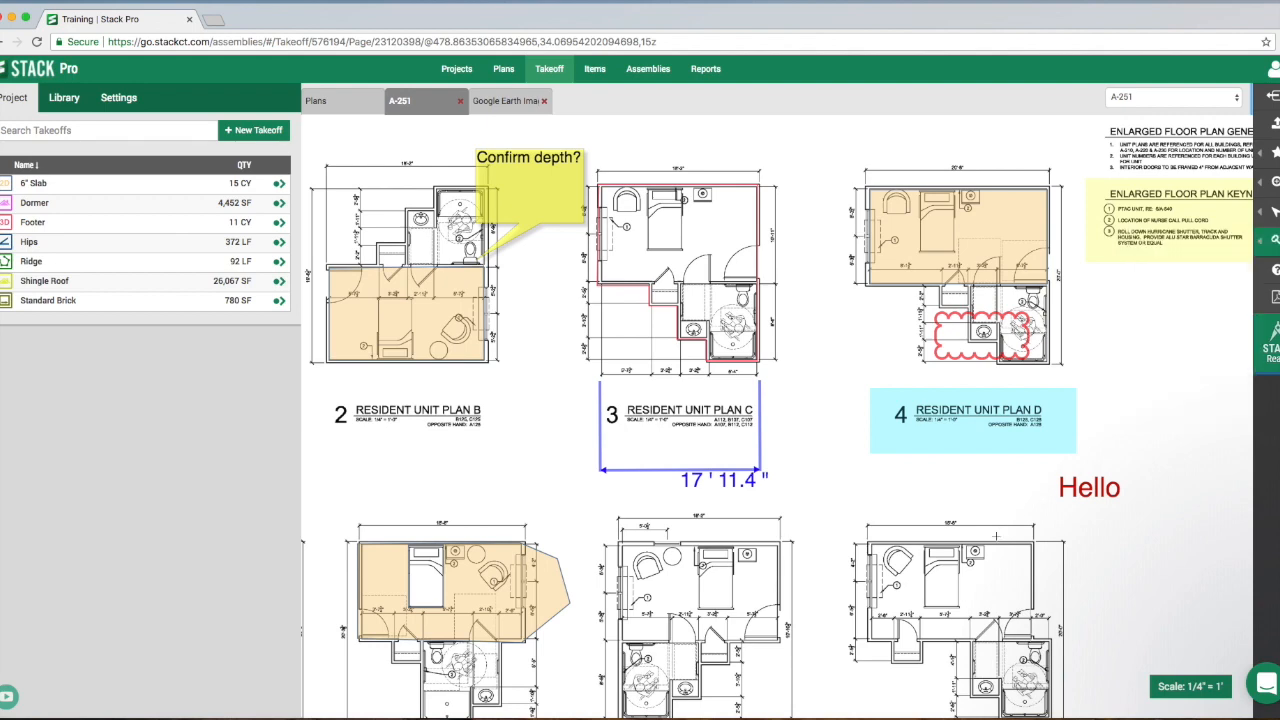
{"action": "scroll", "coordinate": [987, 542], "scroll_direction": "down", "scroll_amount": 3}
{"action": "left_click_drag", "start_coordinate": [972, 540], "coordinate": [937, 420]}
{"action": "scroll", "coordinate": [937, 420], "scroll_direction": "up", "scroll_amount": 3}
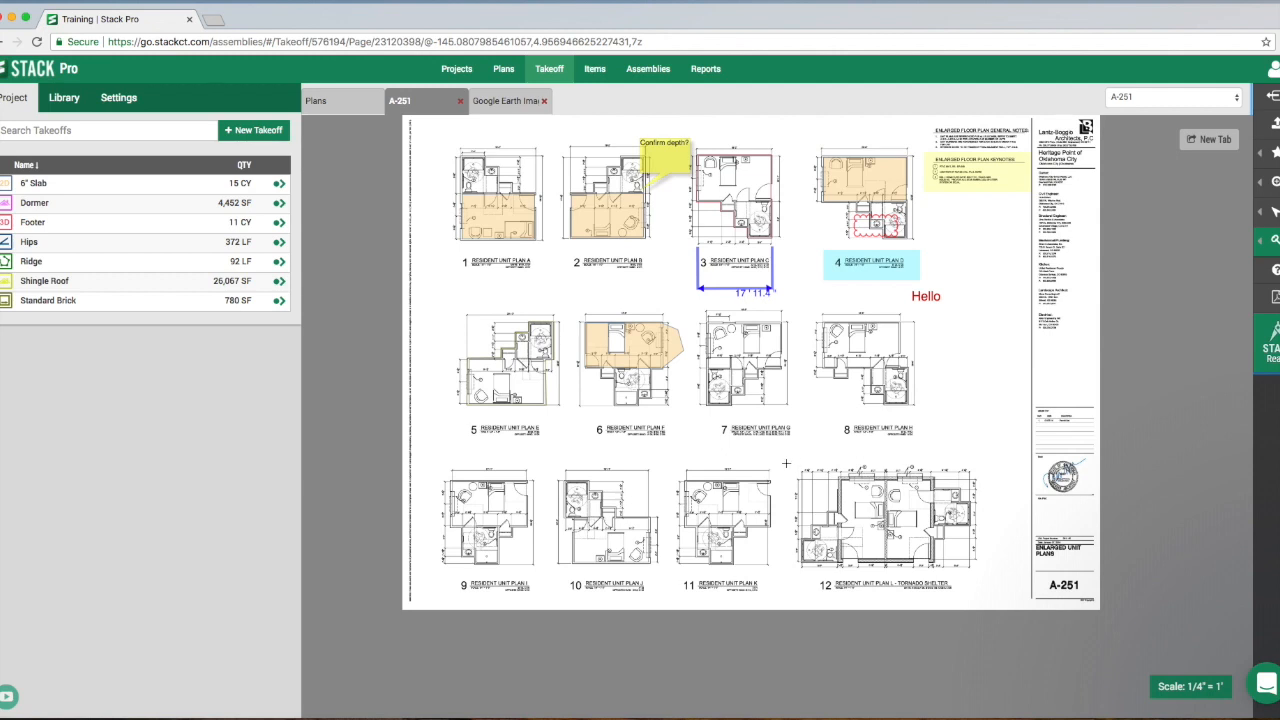
{"action": "left_click_drag", "start_coordinate": [796, 461], "coordinate": [1031, 580]}
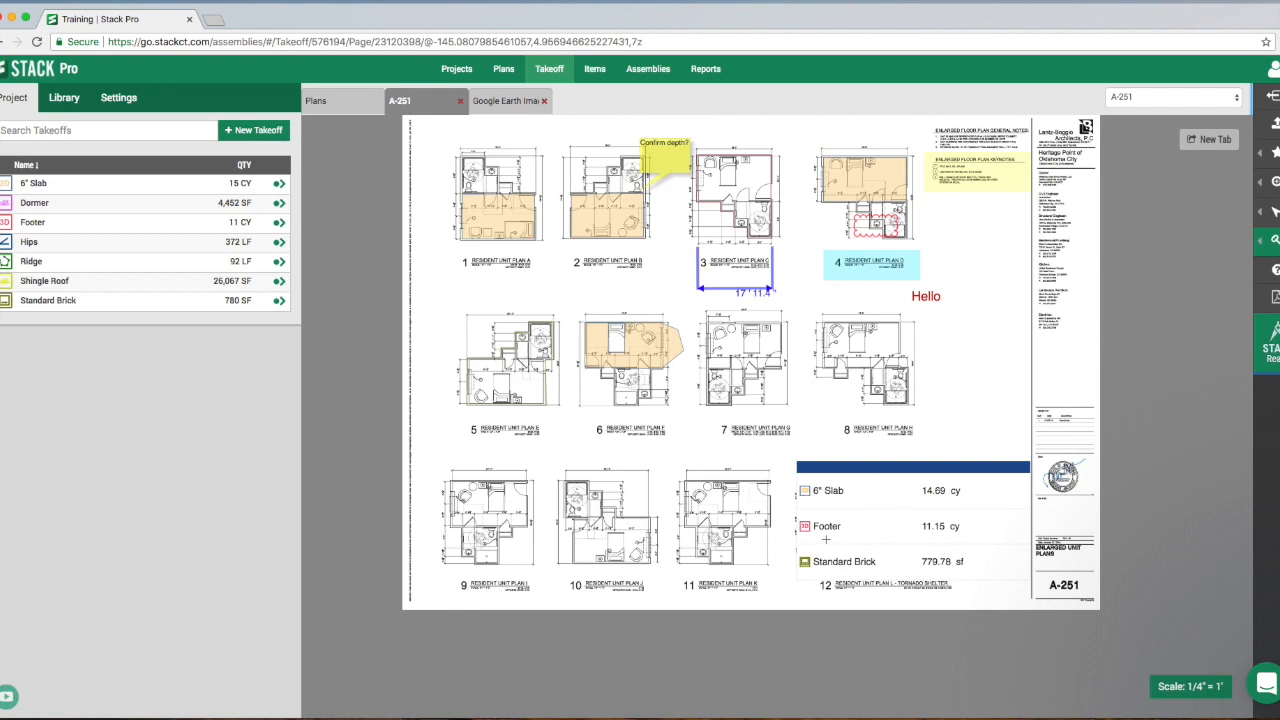
- Move the legend up between Resident Unit Plans G and L and adjust its size slightly from its lower corner
{"action": "mouse_move", "coordinate": [1270, 214]}
{"action": "left_click", "coordinate": [1191, 214]}
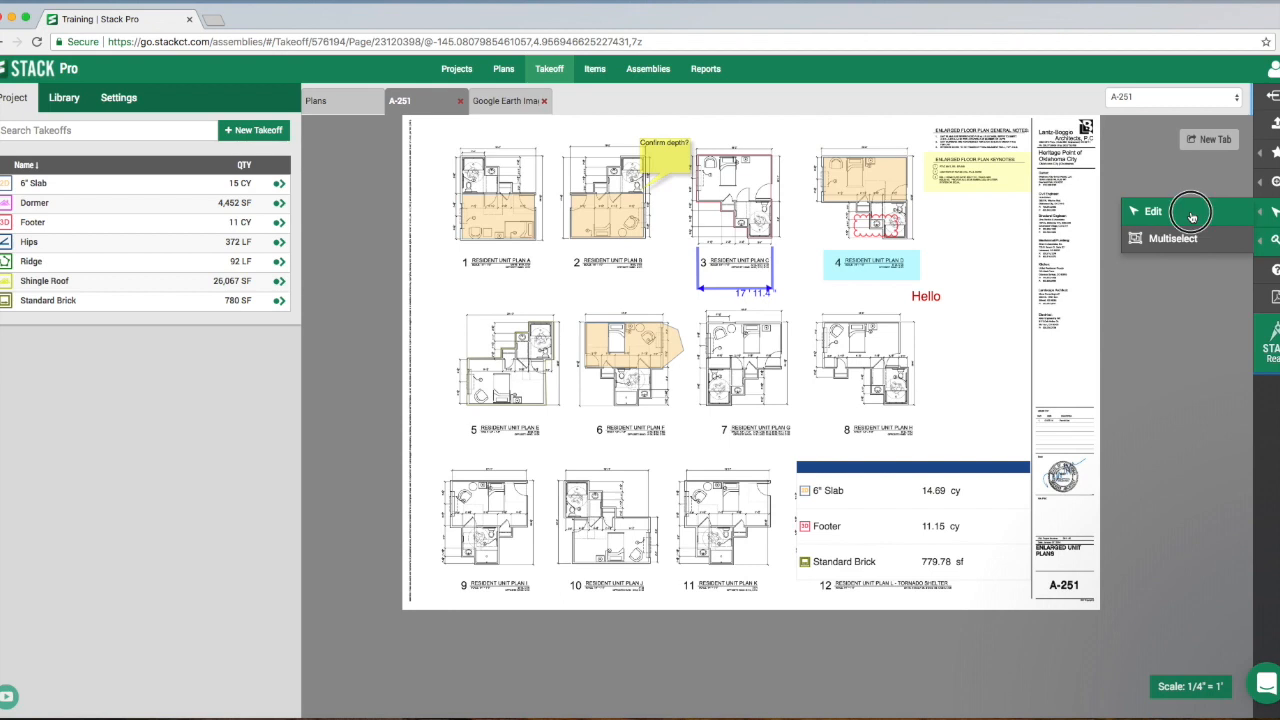
{"action": "left_click", "coordinate": [978, 495]}
{"action": "left_click_drag", "start_coordinate": [925, 477], "coordinate": [887, 399]}
{"action": "mouse_move", "coordinate": [988, 498]}
{"action": "left_mouse_down"}
{"action": "mouse_move", "coordinate": [1023, 514]}
{"action": "mouse_move", "coordinate": [991, 505]}
{"action": "left_mouse_up"}
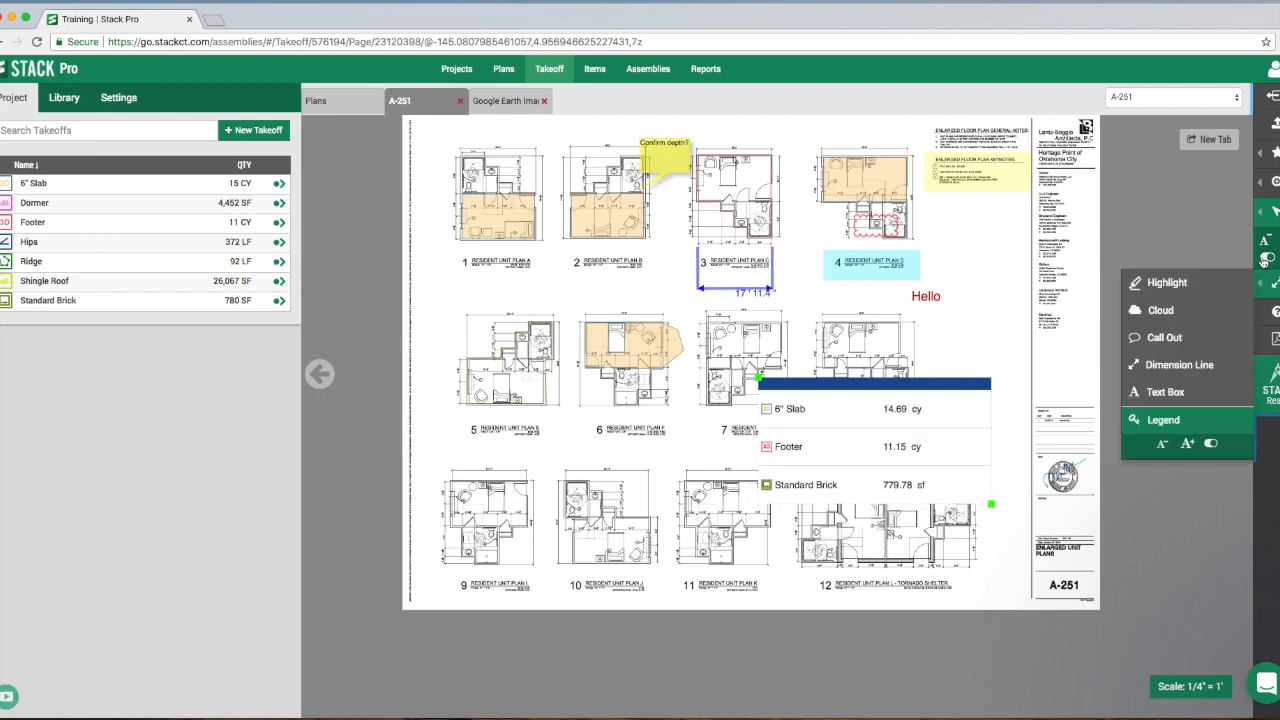
- Hide the quantities in the legend, show them again, and deselect the legend
{"action": "left_click", "coordinate": [1211, 443]}
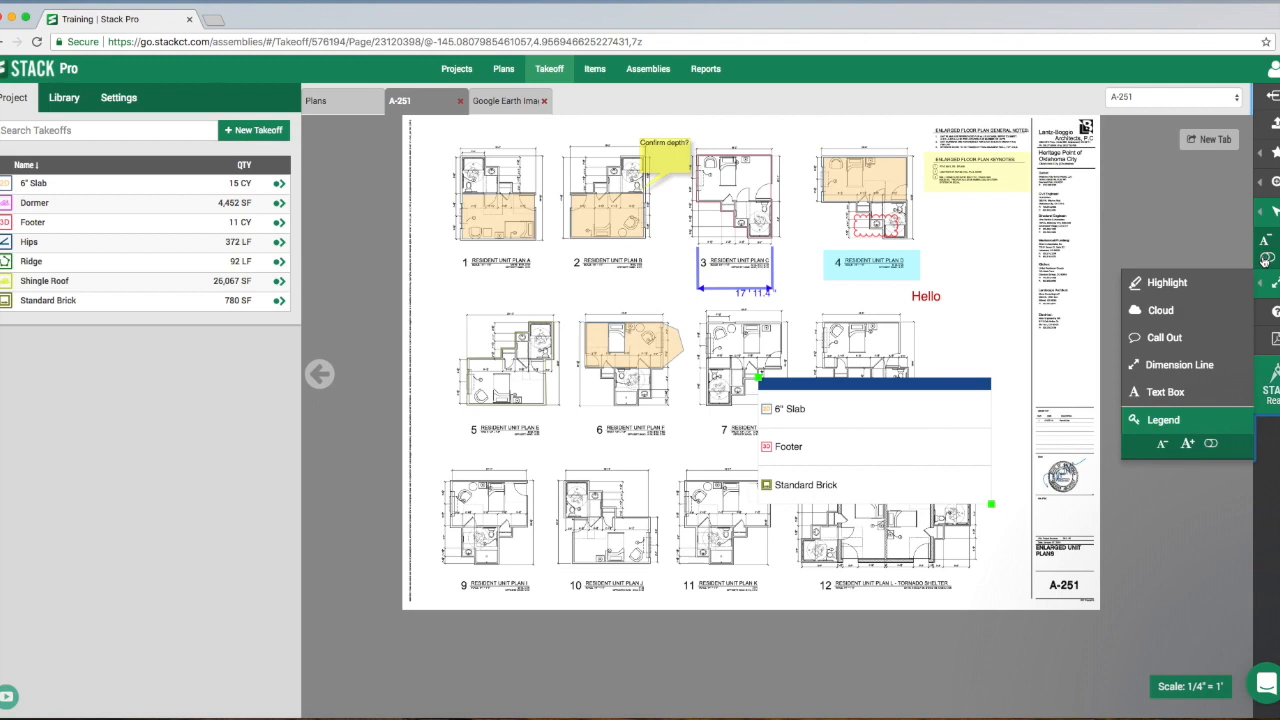
{"action": "left_click", "coordinate": [1266, 259]}
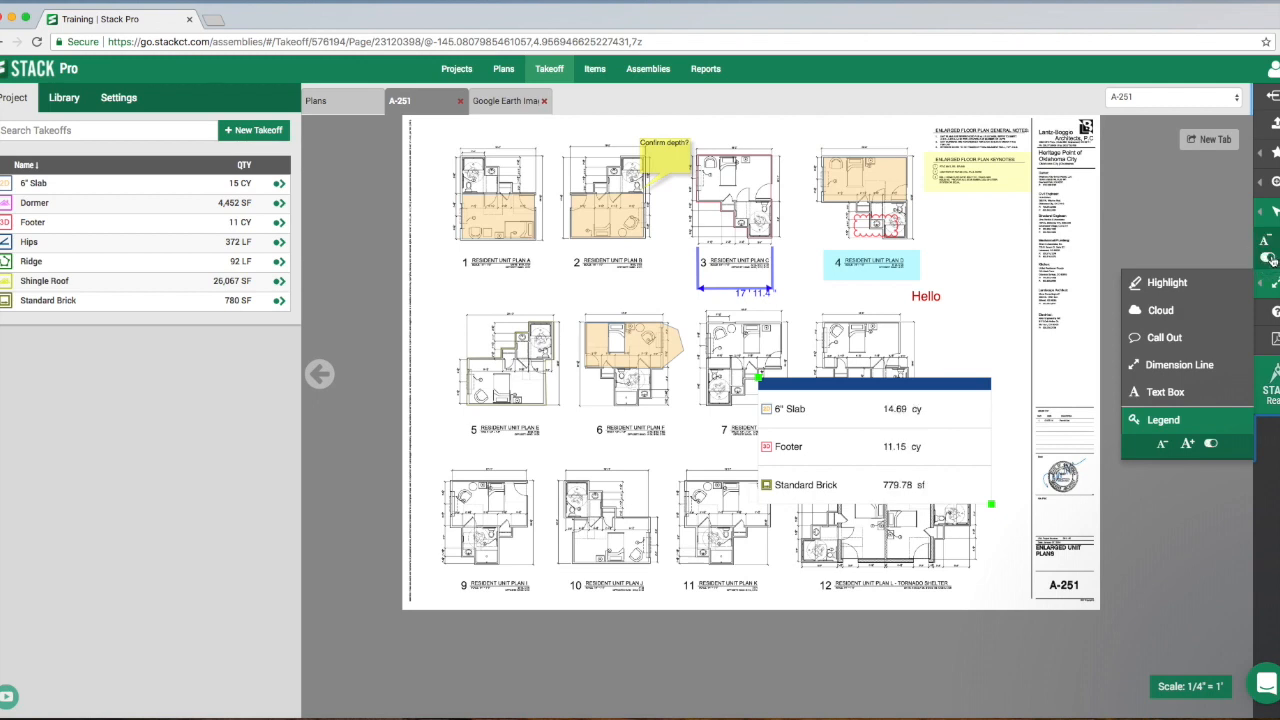
{"action": "mouse_move", "coordinate": [1267, 222]}
{"action": "left_click", "coordinate": [1219, 221]}
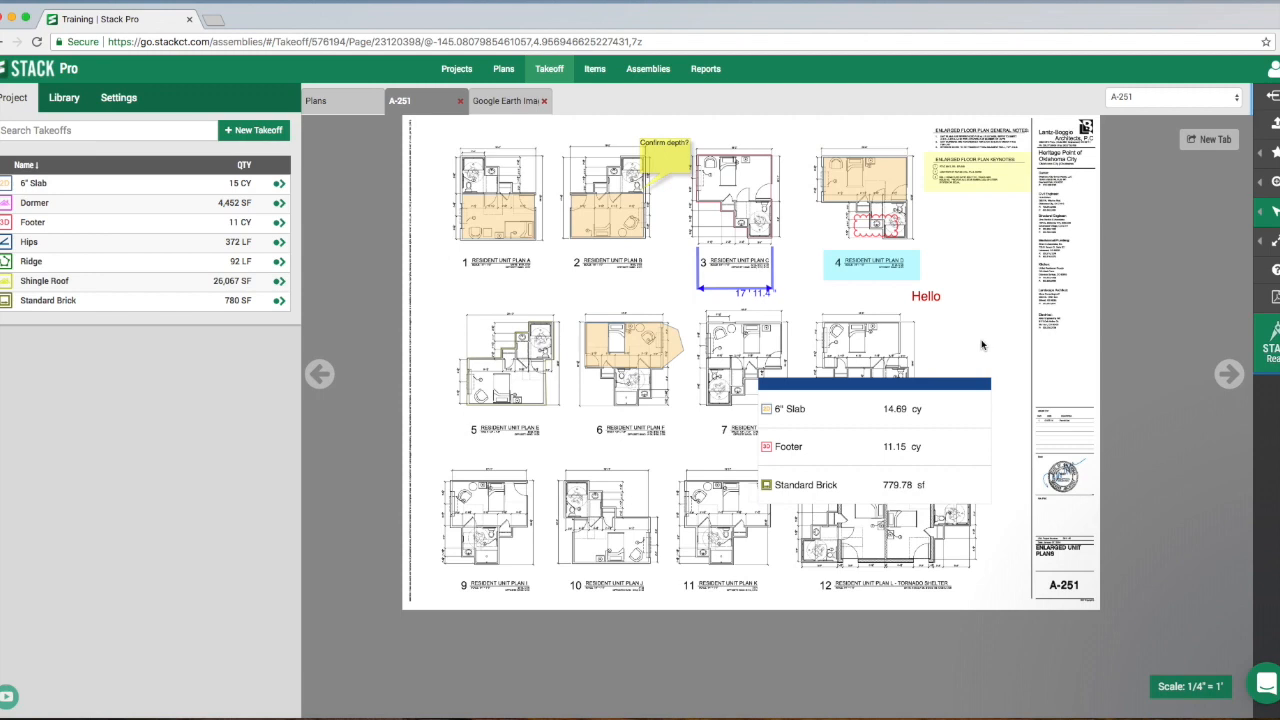
- Export only plan A-251 as a PDF through the PDF print options
{"action": "mouse_move", "coordinate": [1275, 270]}
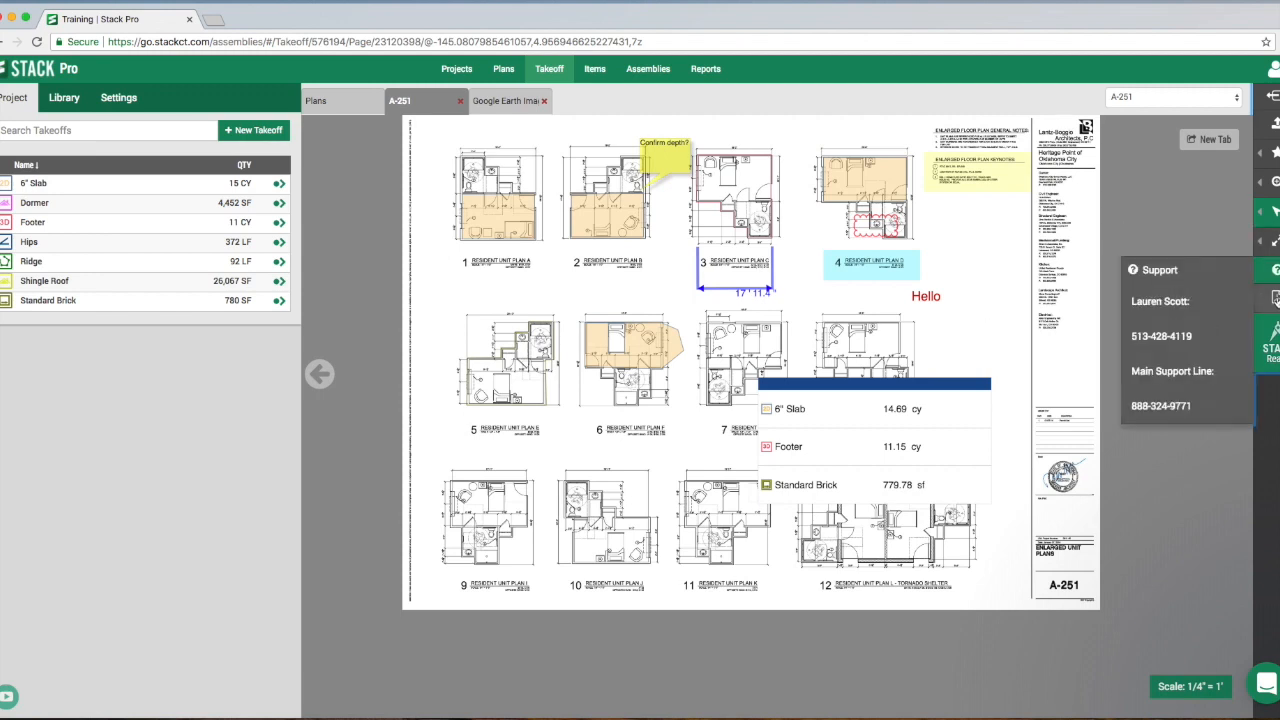
{"action": "left_click", "coordinate": [1275, 298]}
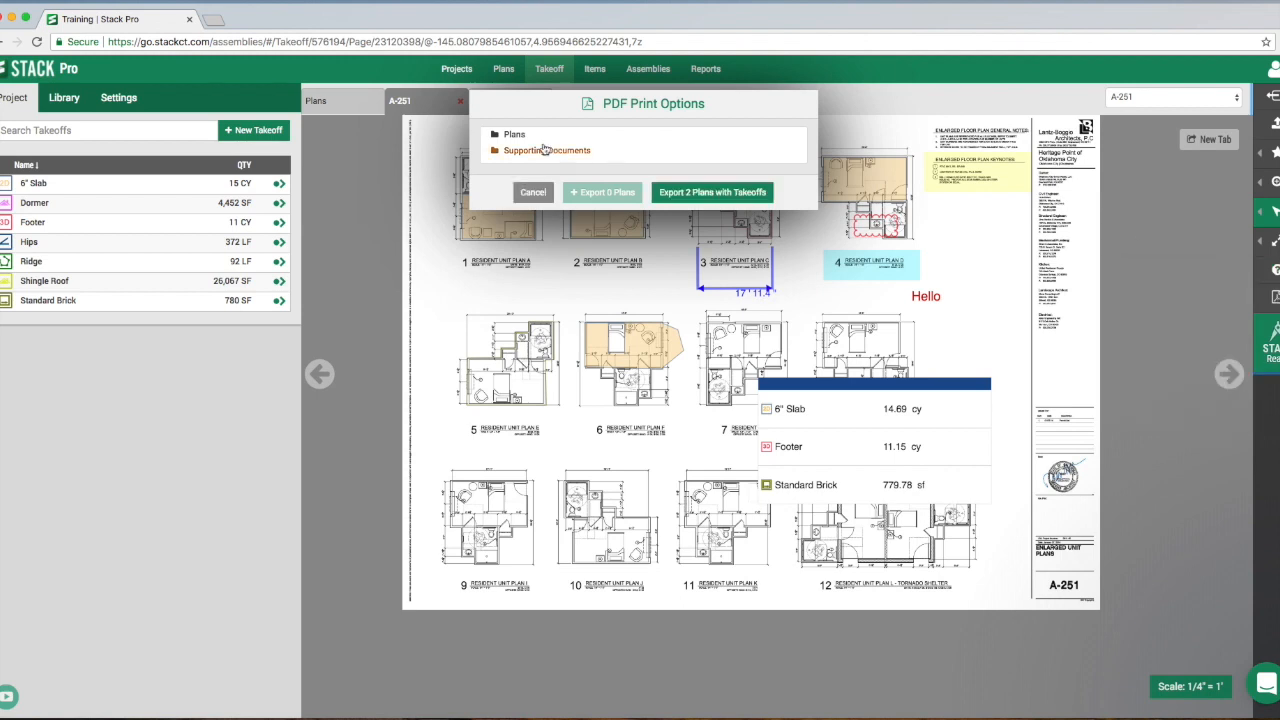
{"action": "left_click", "coordinate": [514, 135]}
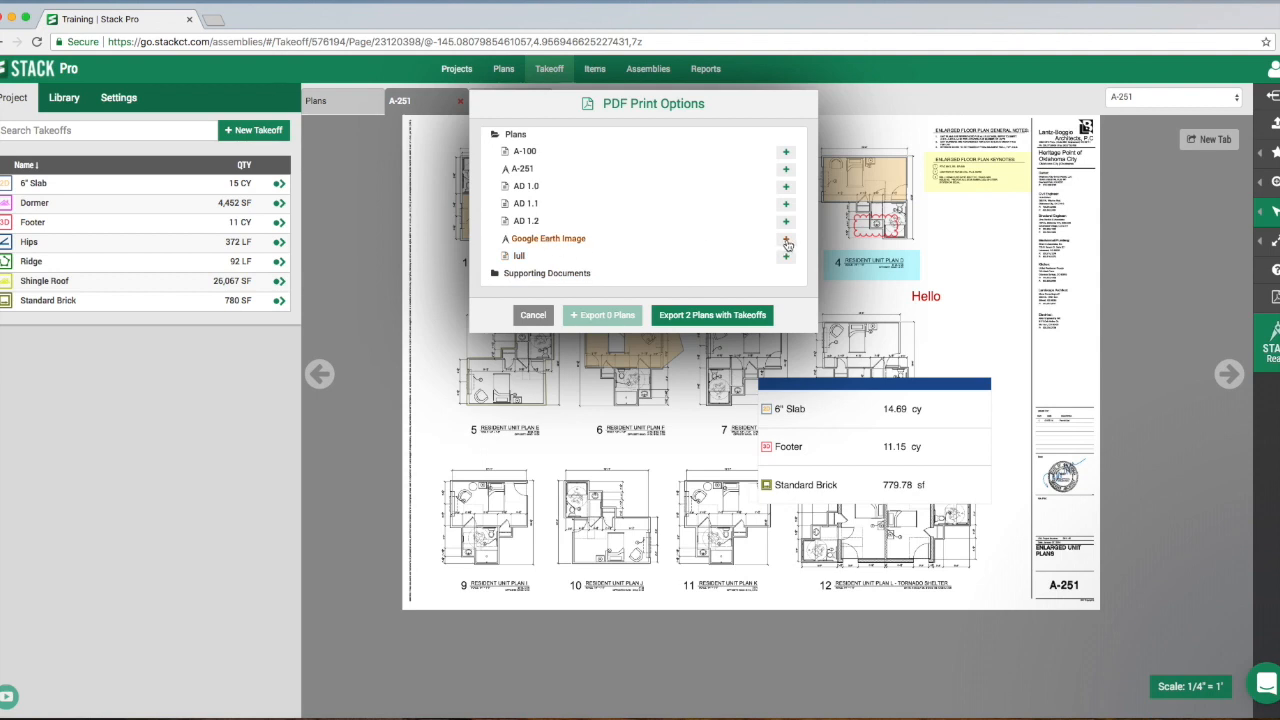
{"action": "left_click", "coordinate": [785, 169]}
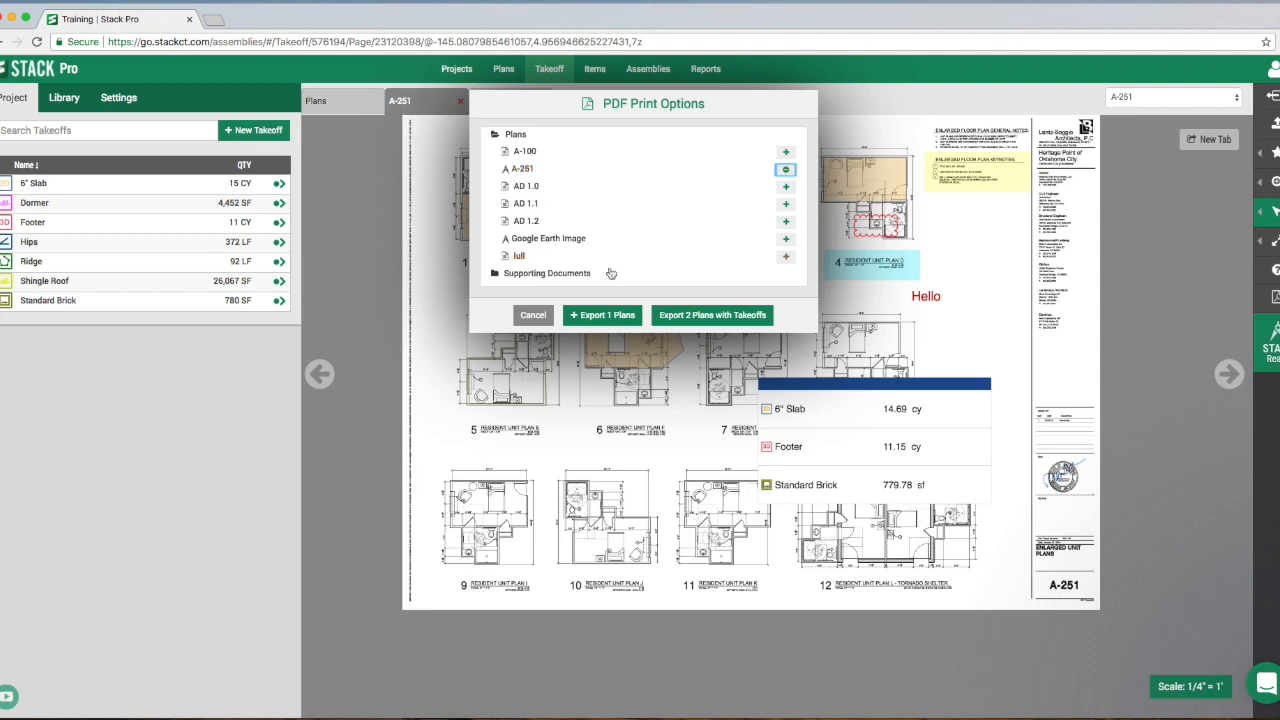
{"action": "left_click", "coordinate": [602, 315]}
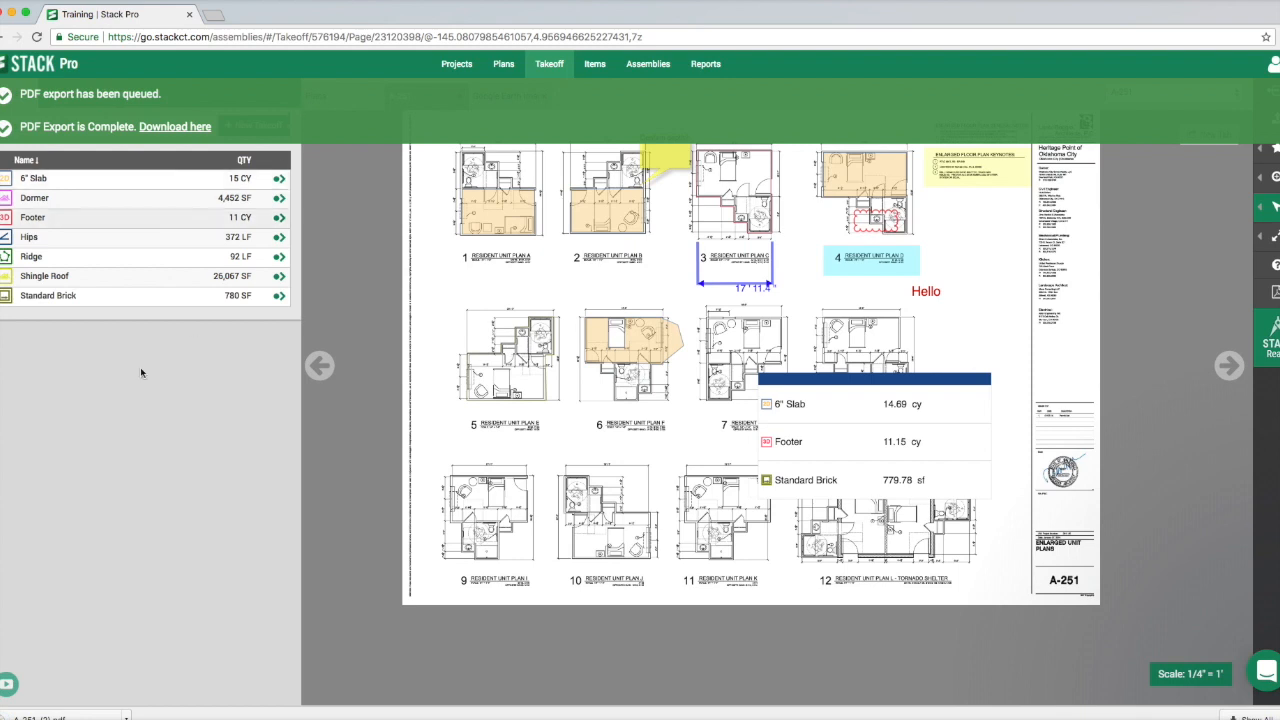
- Open the downloaded A-251 PDF and examine its takeoffs, annotations and legend
{"action": "left_click", "coordinate": [137, 710]}
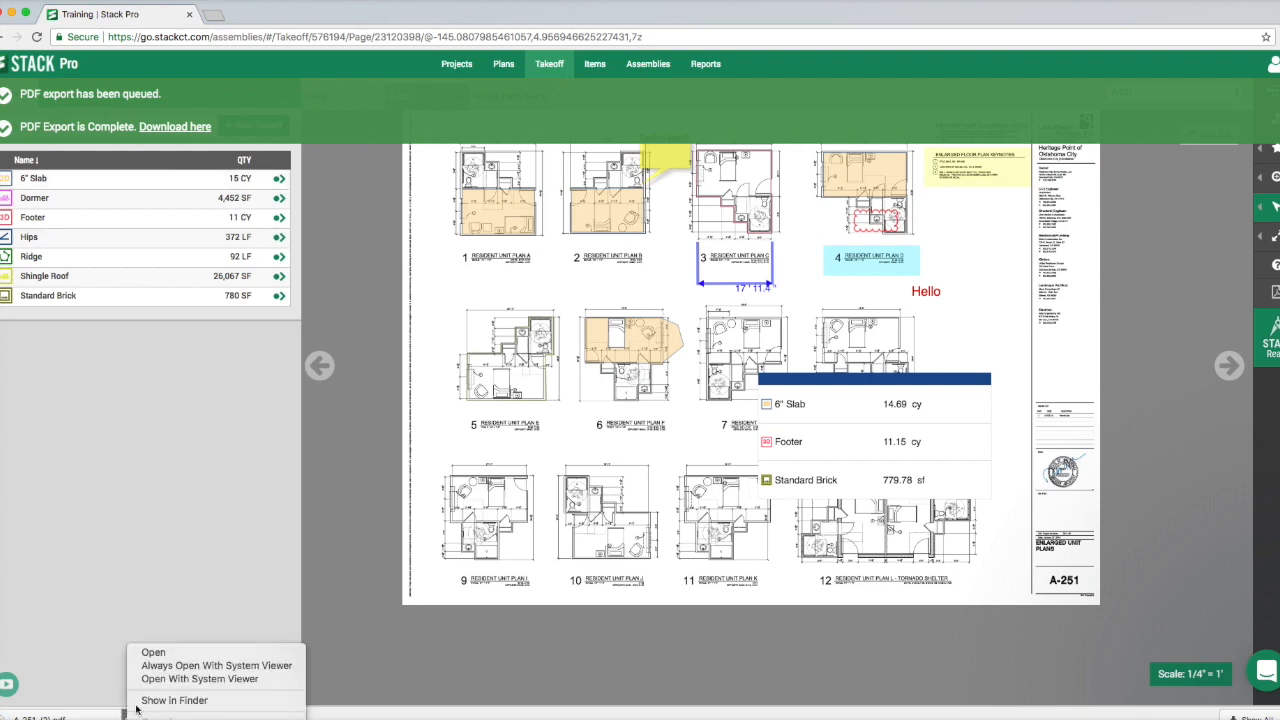
{"action": "left_click", "coordinate": [165, 653]}
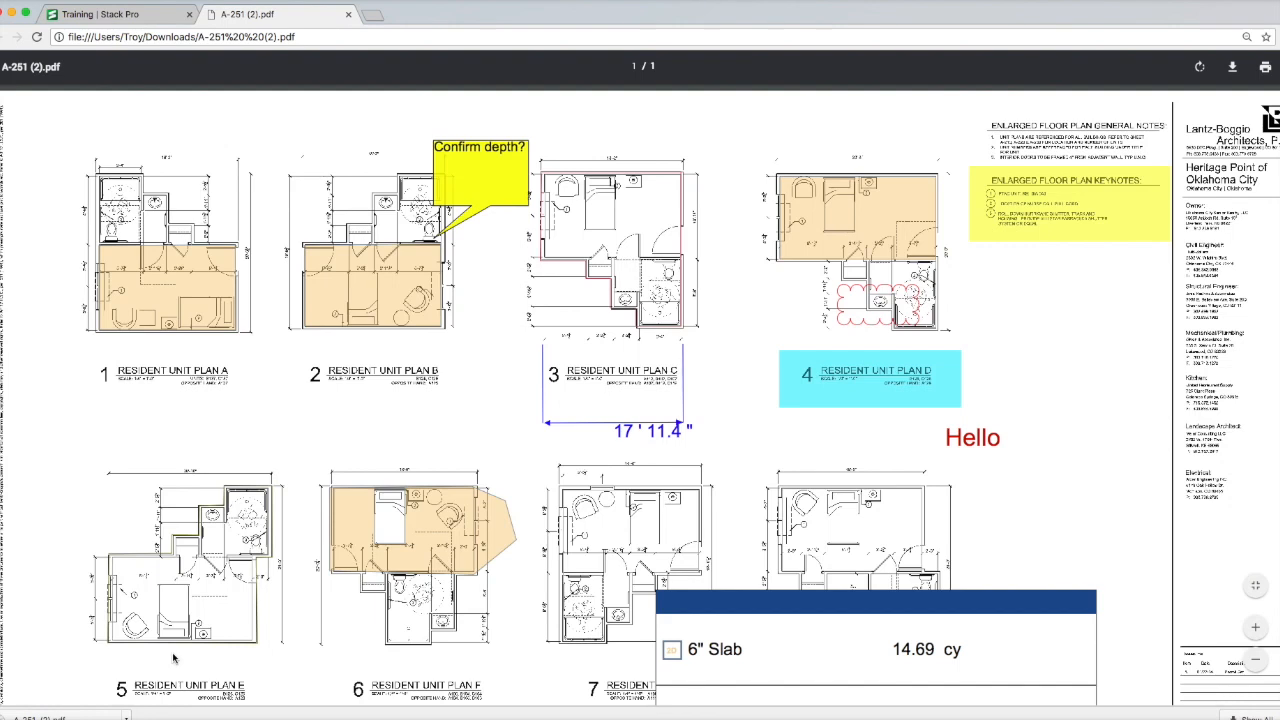
{"action": "scroll", "coordinate": [715, 510], "scroll_direction": "down", "scroll_amount": 8}
{"action": "scroll", "coordinate": [715, 510], "scroll_direction": "up", "scroll_amount": 6}
{"action": "scroll", "coordinate": [715, 510], "scroll_direction": "up", "scroll_amount": 3}
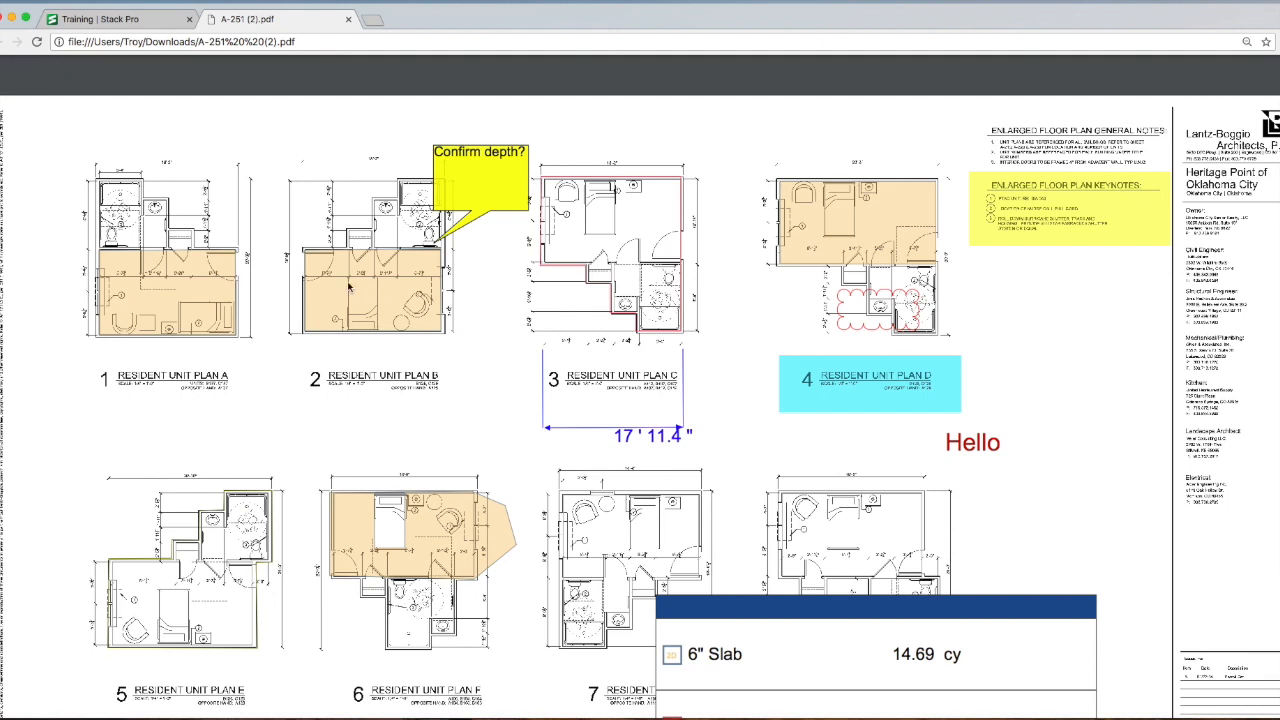
- Return to the STACK project, generate the Takeoff Quantity Report and export it to Excel
{"action": "left_click", "coordinate": [151, 20]}
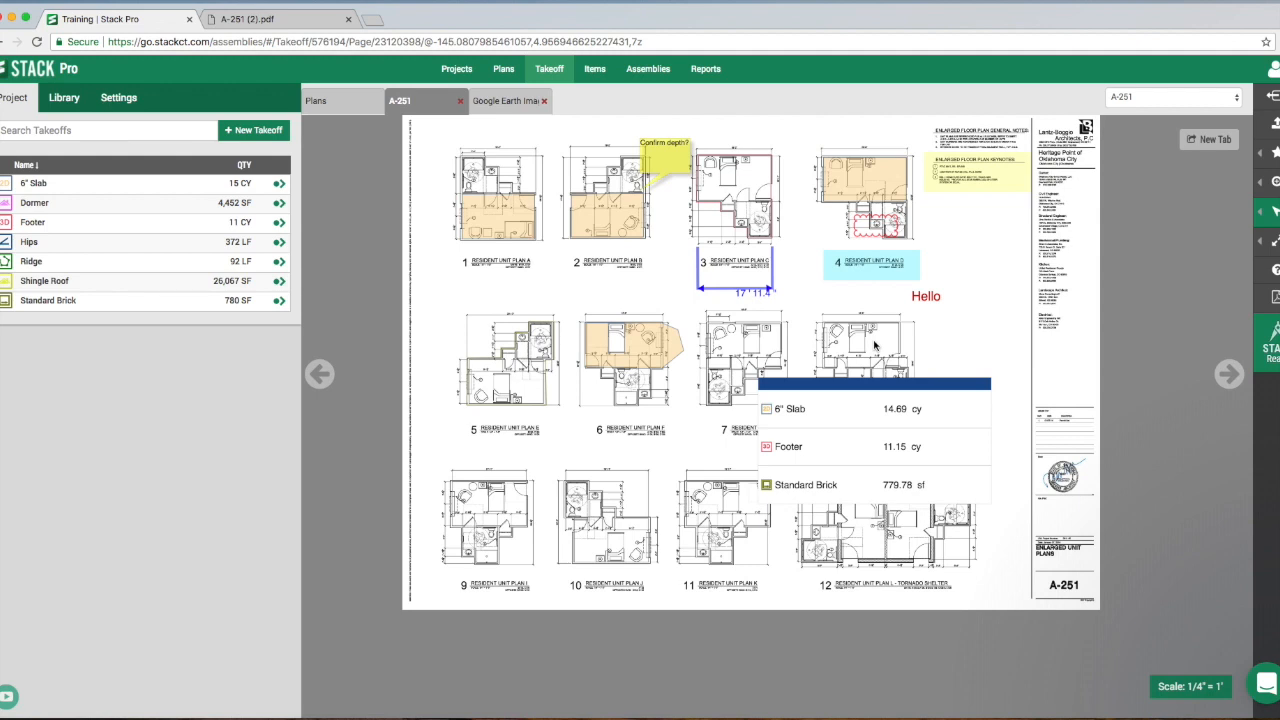
{"action": "left_click", "coordinate": [705, 69]}
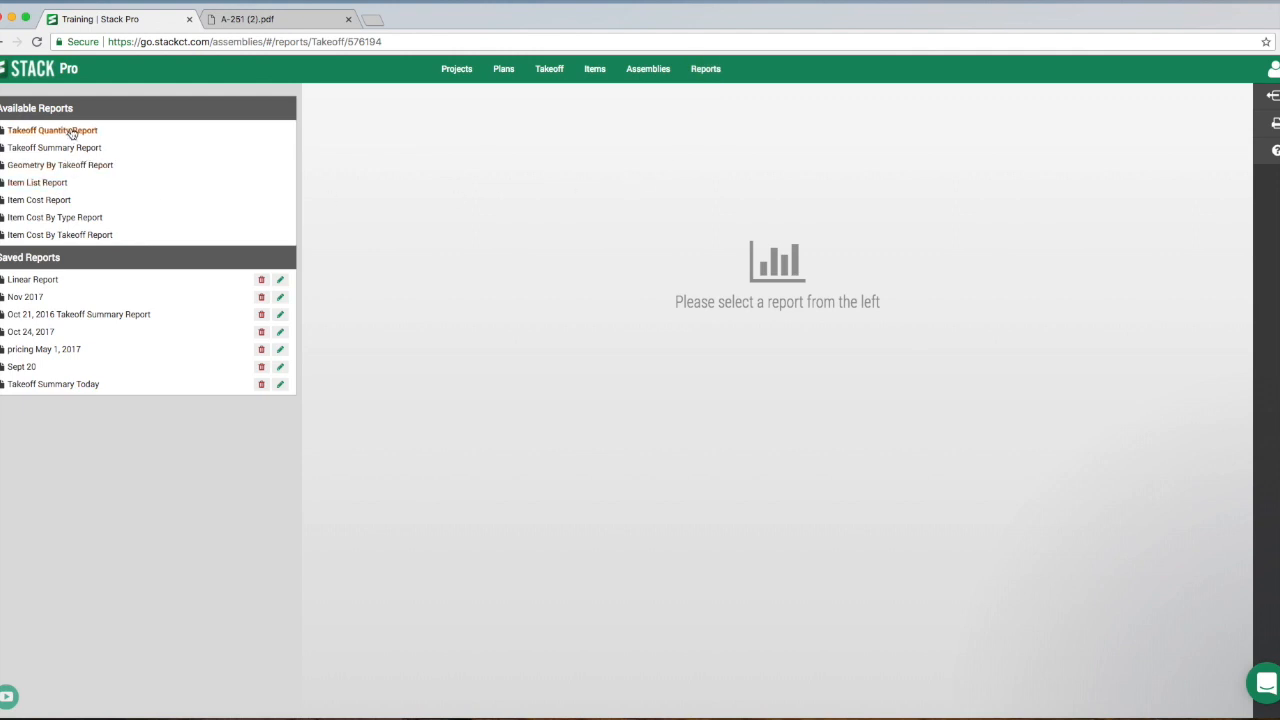
{"action": "left_click", "coordinate": [70, 131]}
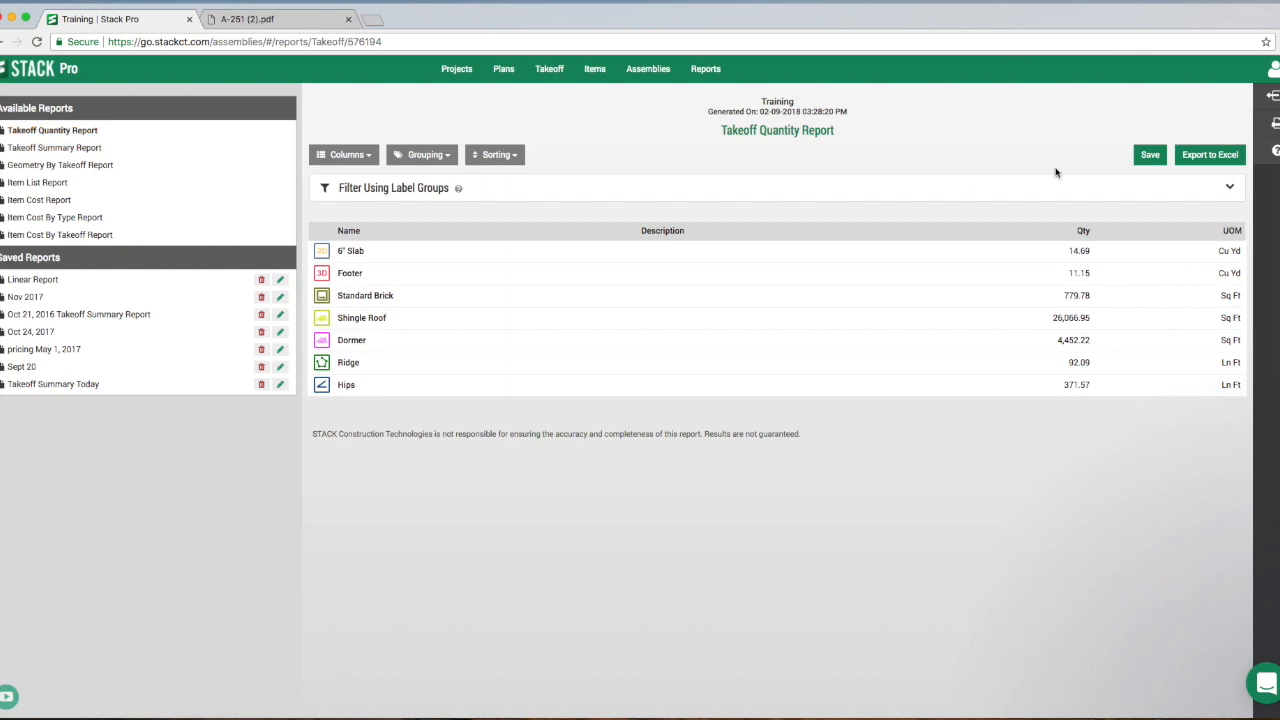
{"action": "left_click", "coordinate": [1198, 156]}
- Generate the Takeoff Summary Report and export it to Excel
{"action": "left_click", "coordinate": [62, 149]}
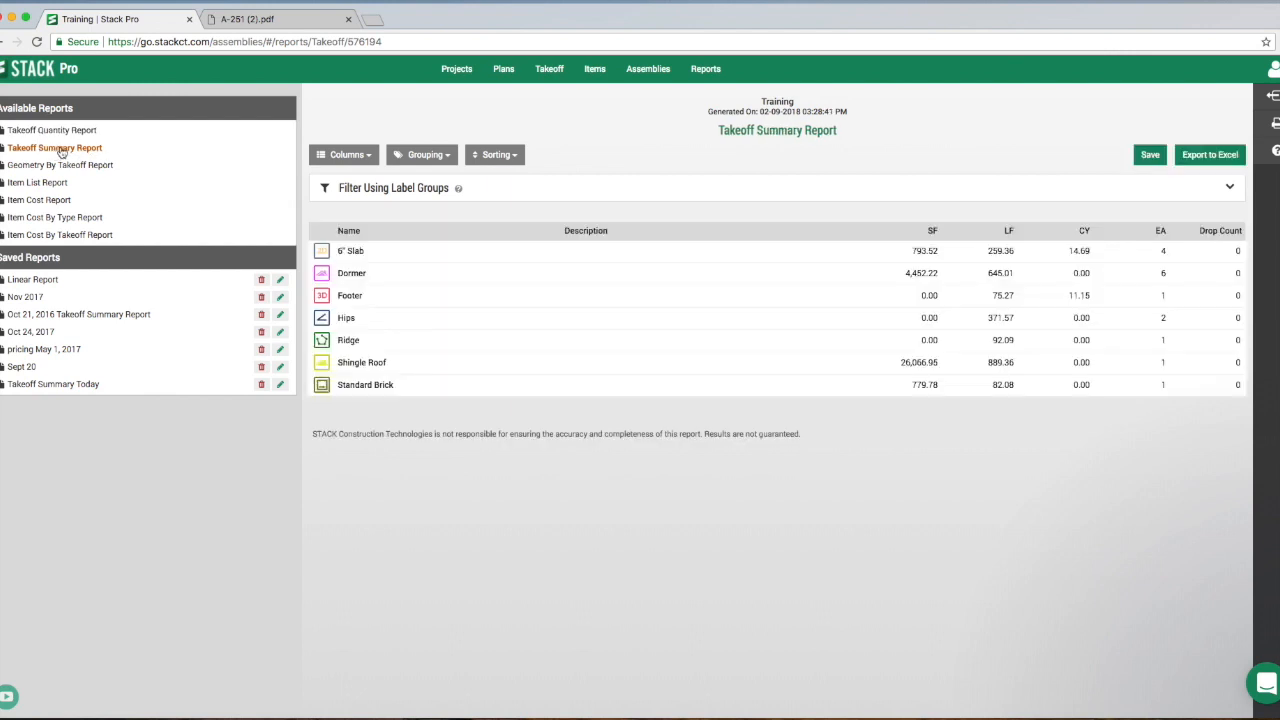
{"action": "left_click", "coordinate": [1210, 155]}
- Hide the Drop Count column in the Takeoff Summary Report
{"action": "left_click", "coordinate": [357, 160]}
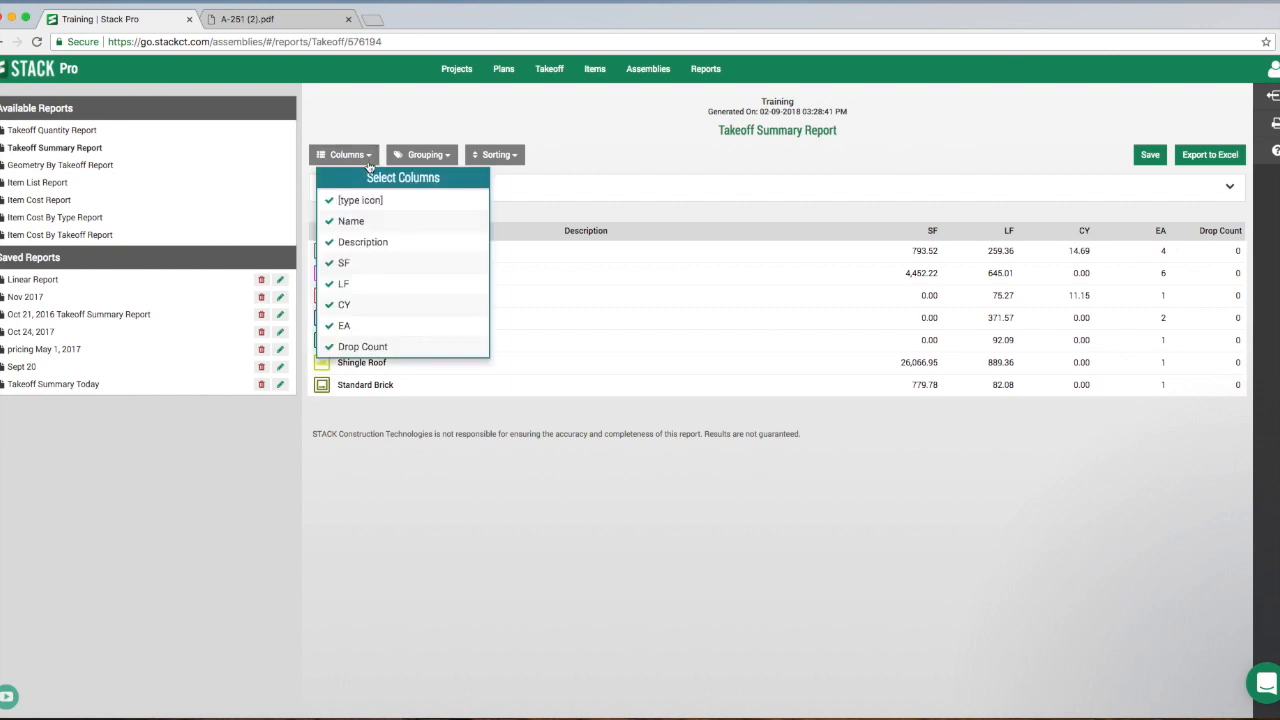
{"action": "left_click", "coordinate": [362, 350]}
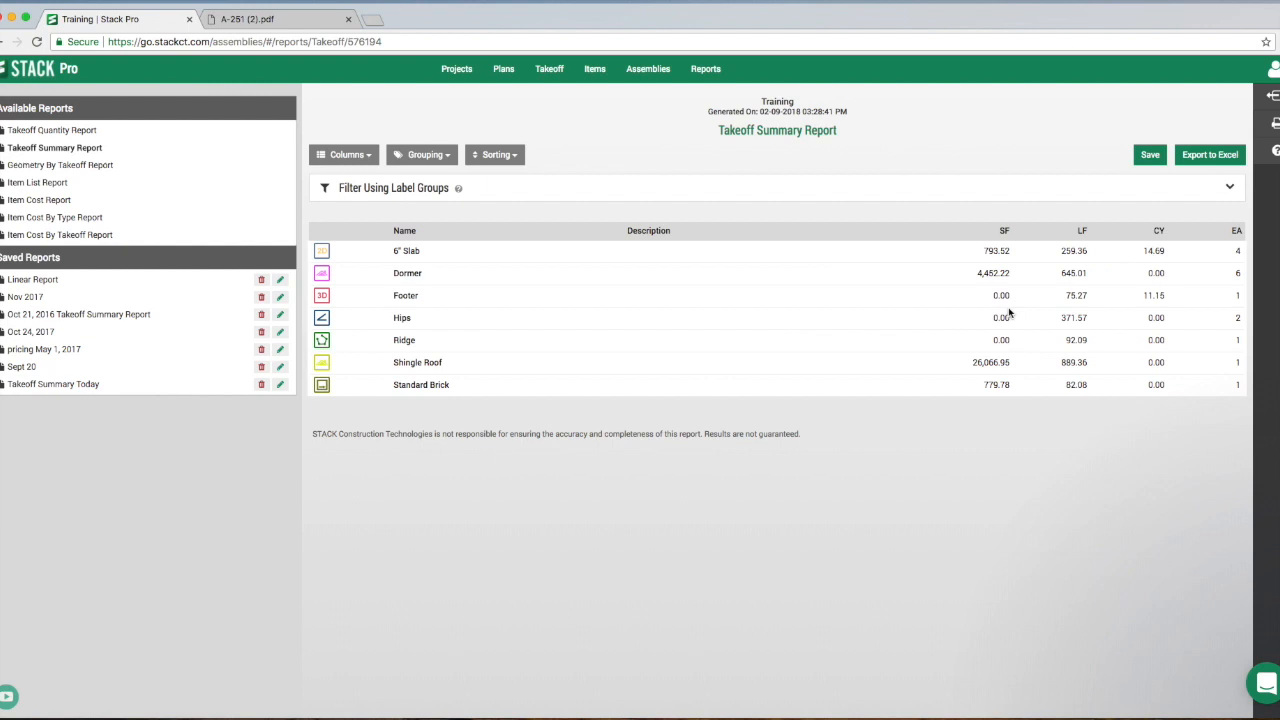
- Group the Takeoff Summary Report by Plan Name and export it to Excel
{"action": "left_click", "coordinate": [1180, 164]}
{"action": "left_click", "coordinate": [430, 156]}
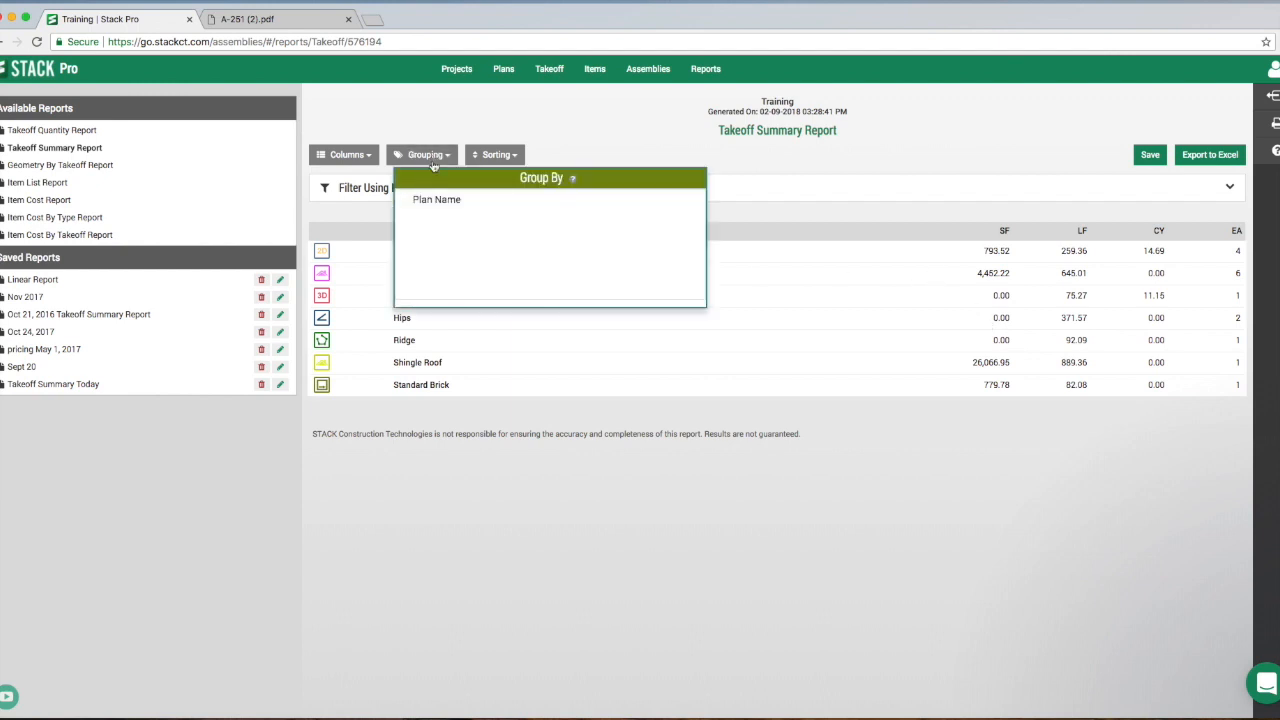
{"action": "left_click", "coordinate": [450, 204]}
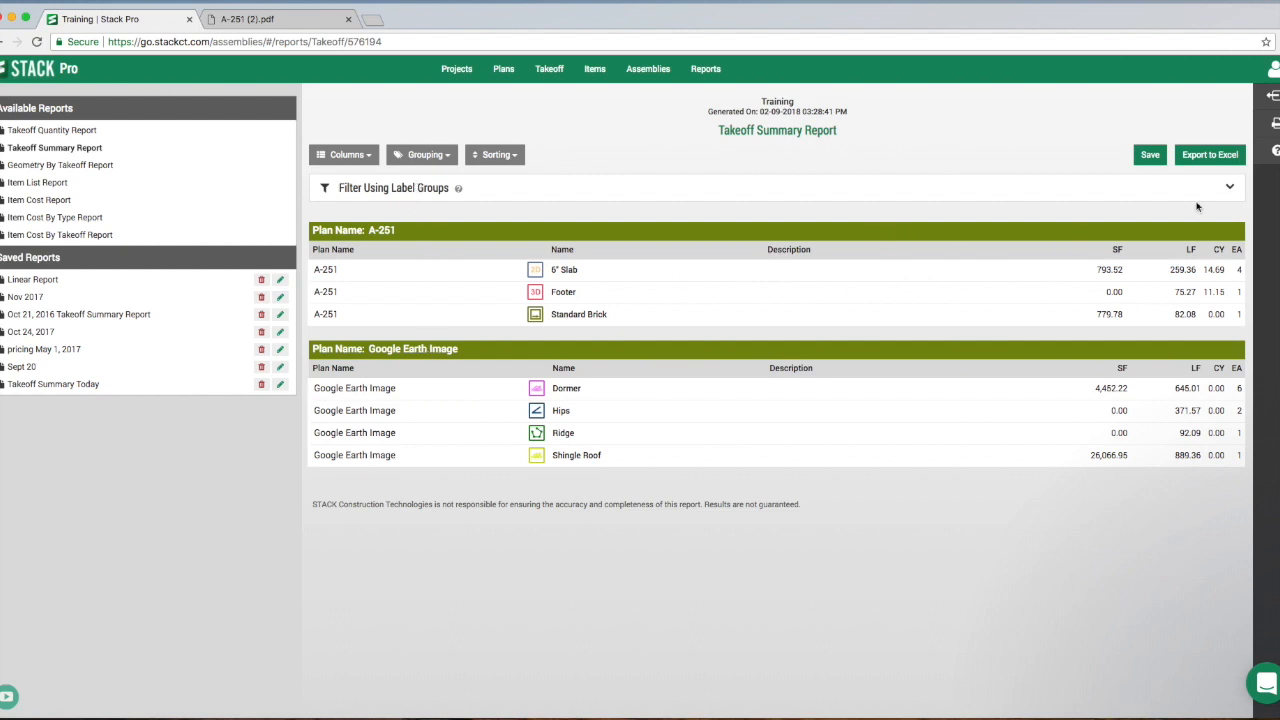
{"action": "left_click", "coordinate": [1229, 156]}
- Remove the Plan Name grouping from the Takeoff Summary Report and return to the takeoff view of plan A-251
{"action": "left_click", "coordinate": [430, 158]}
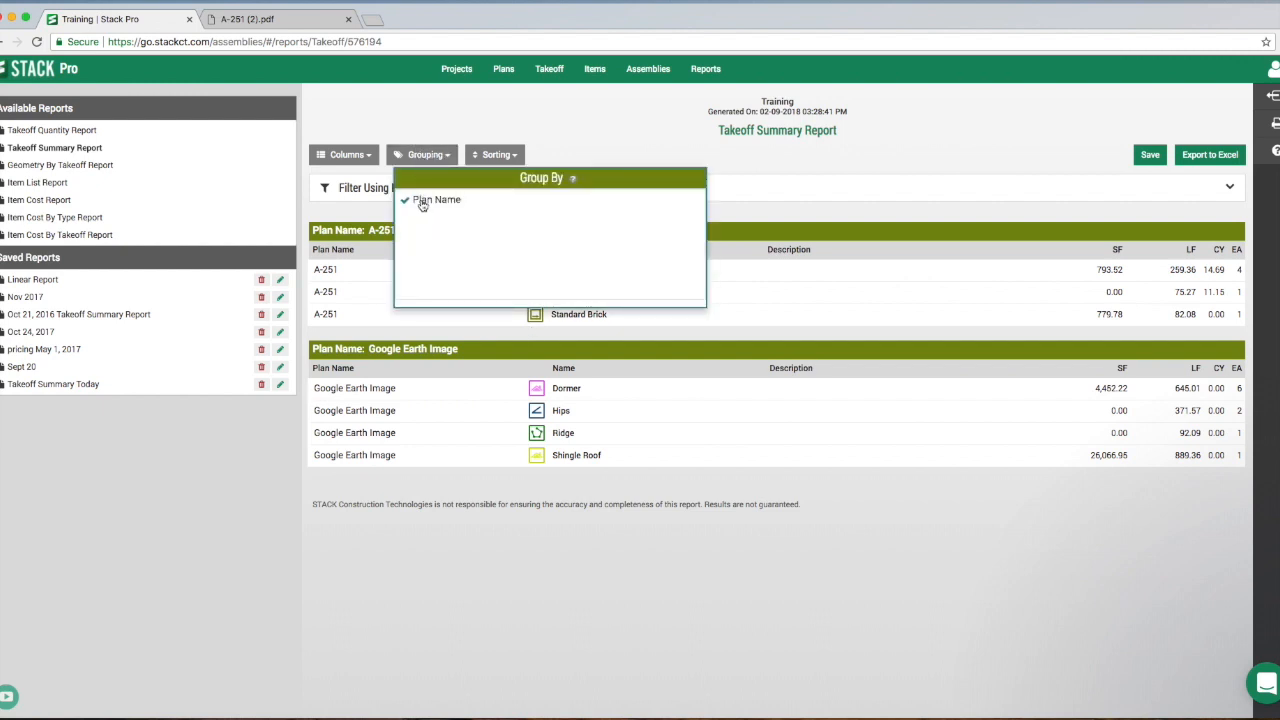
{"action": "left_click", "coordinate": [423, 202]}
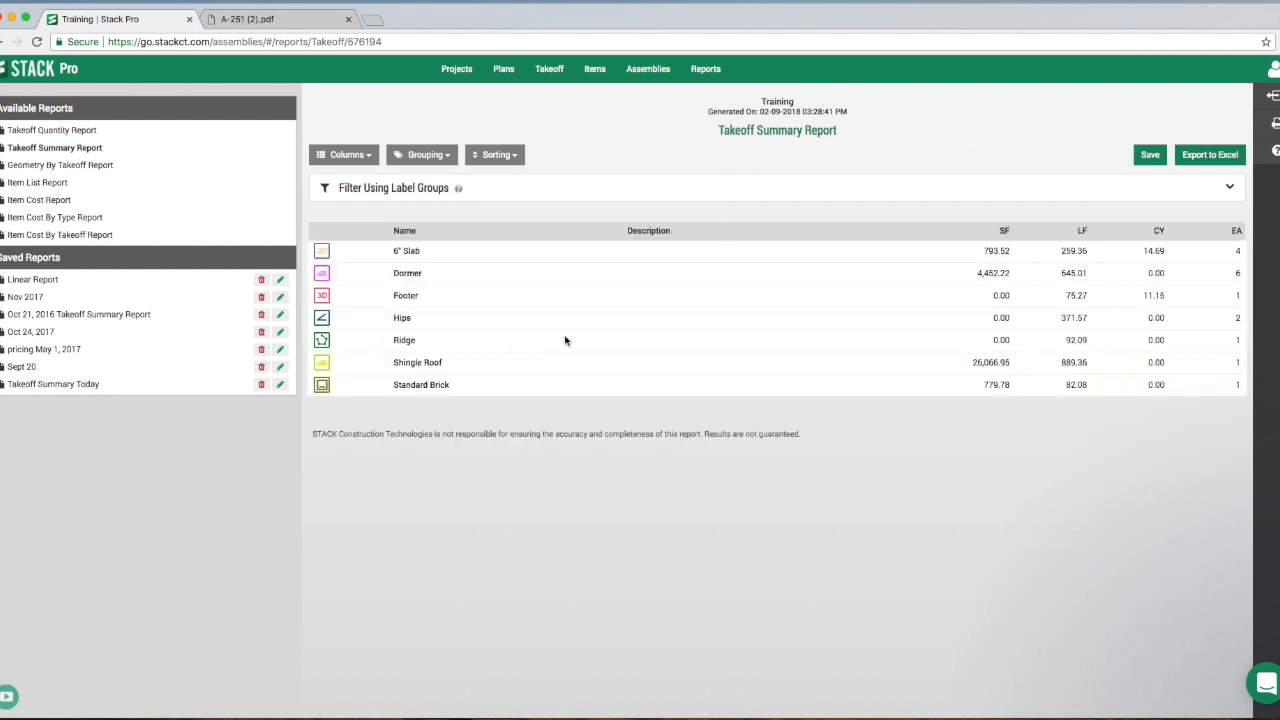
{"action": "left_click", "coordinate": [550, 72]}
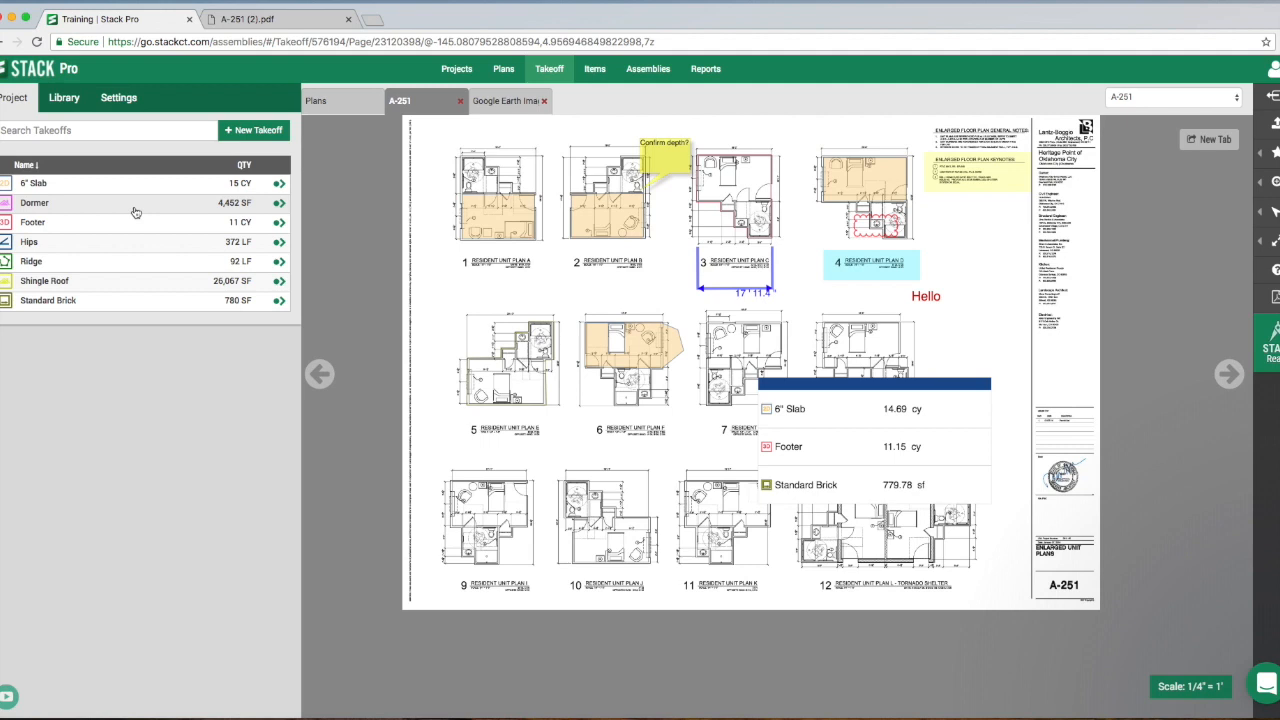
- Look through the in-app help videos, view the Multi-Select tutorial window and return to the video list
{"action": "mouse_move", "coordinate": [1274, 272]}
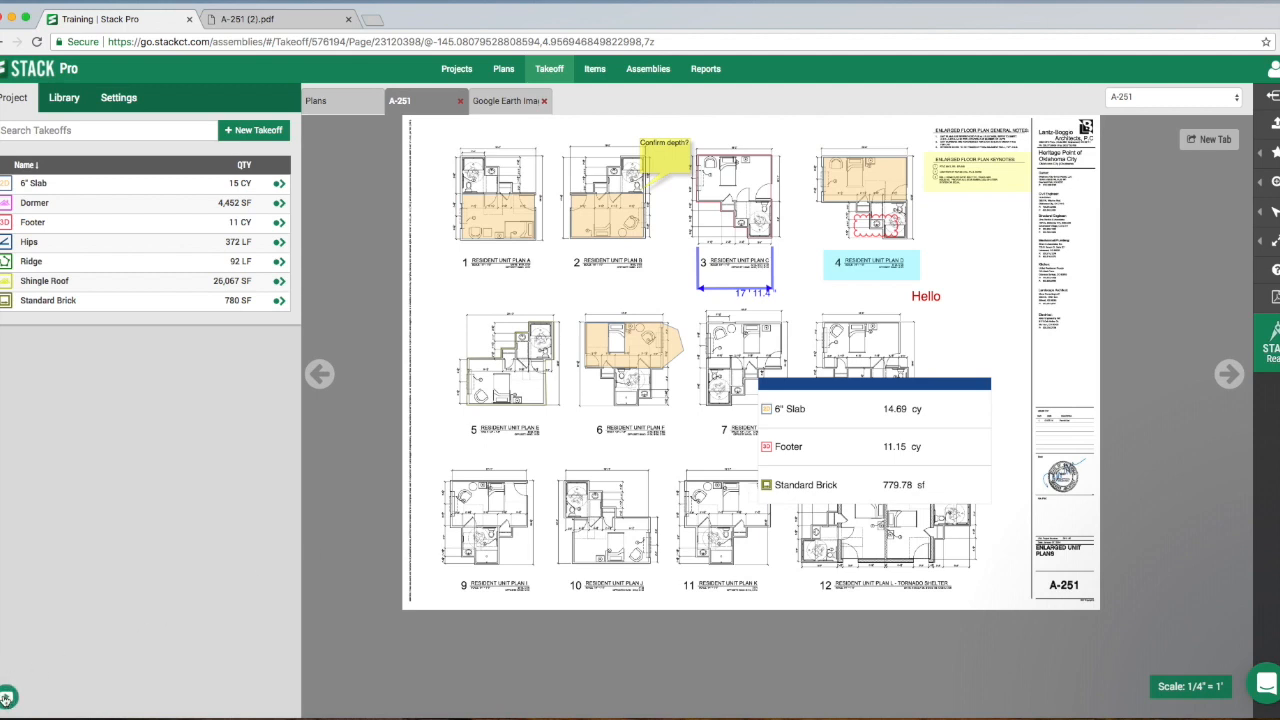
{"action": "left_click", "coordinate": [8, 697]}
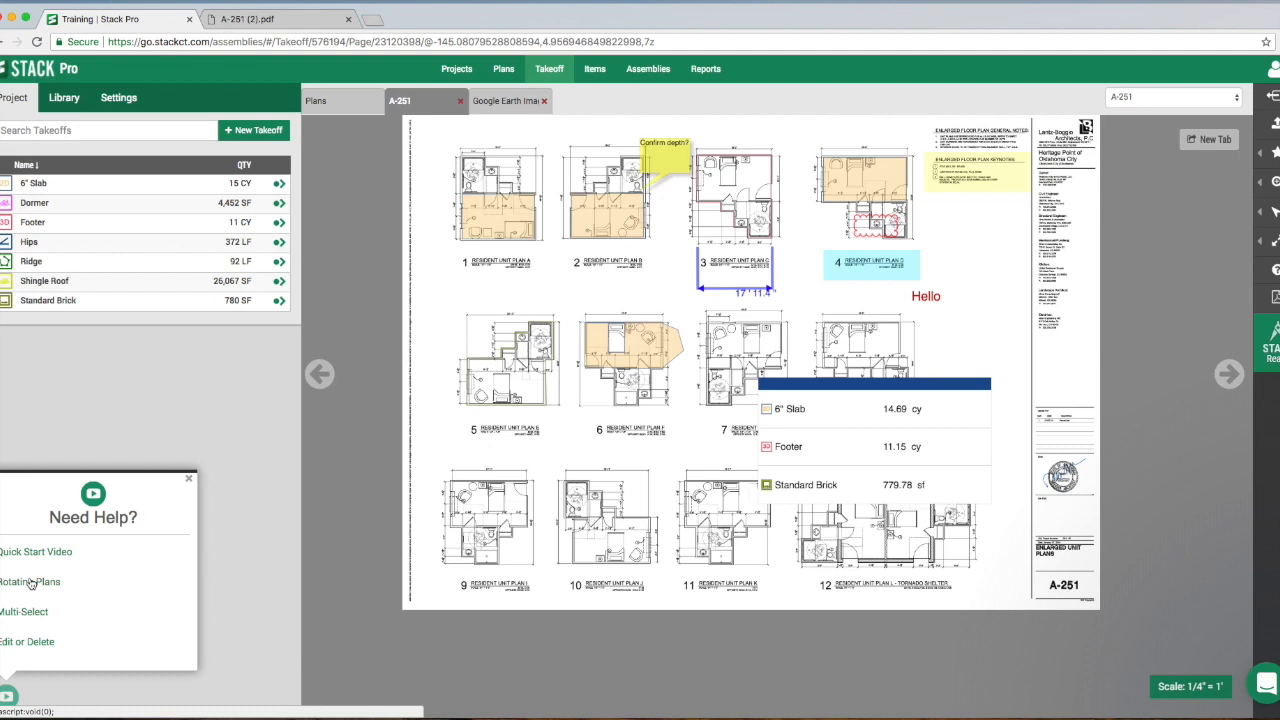
{"action": "scroll", "coordinate": [30, 600], "scroll_direction": "down", "scroll_amount": 3}
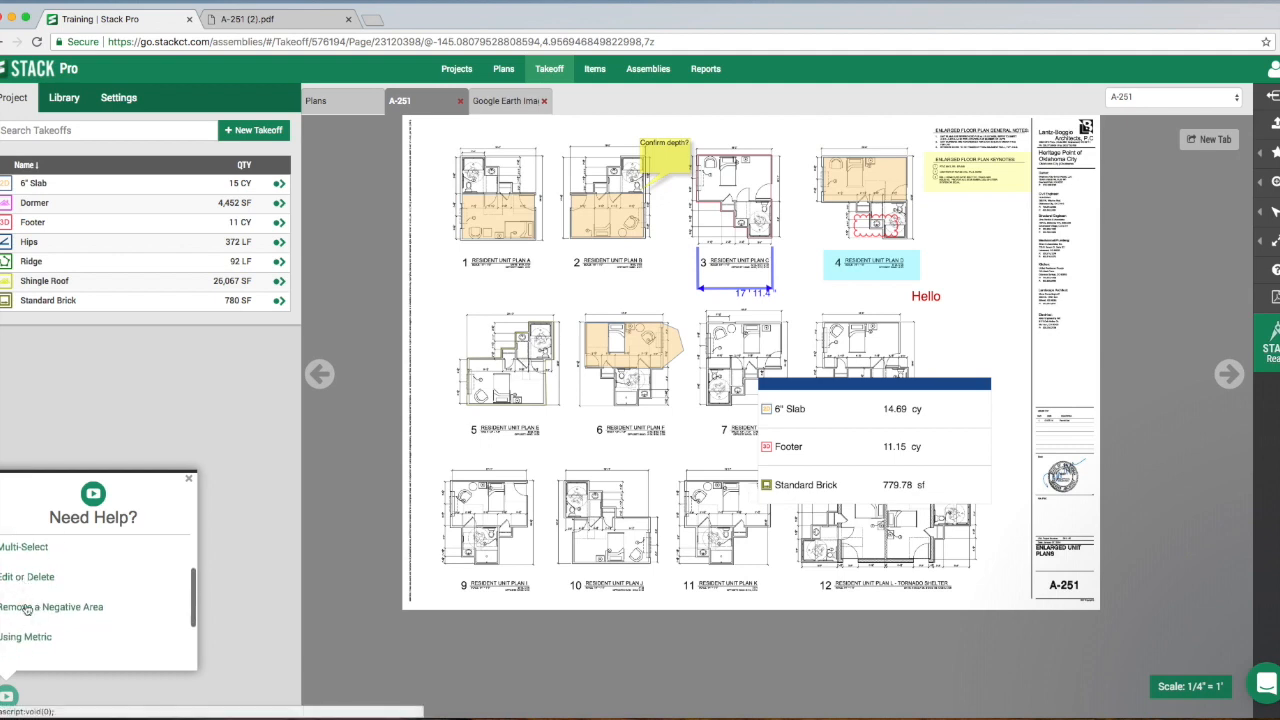
{"action": "scroll", "coordinate": [25, 640], "scroll_direction": "up", "scroll_amount": 1}
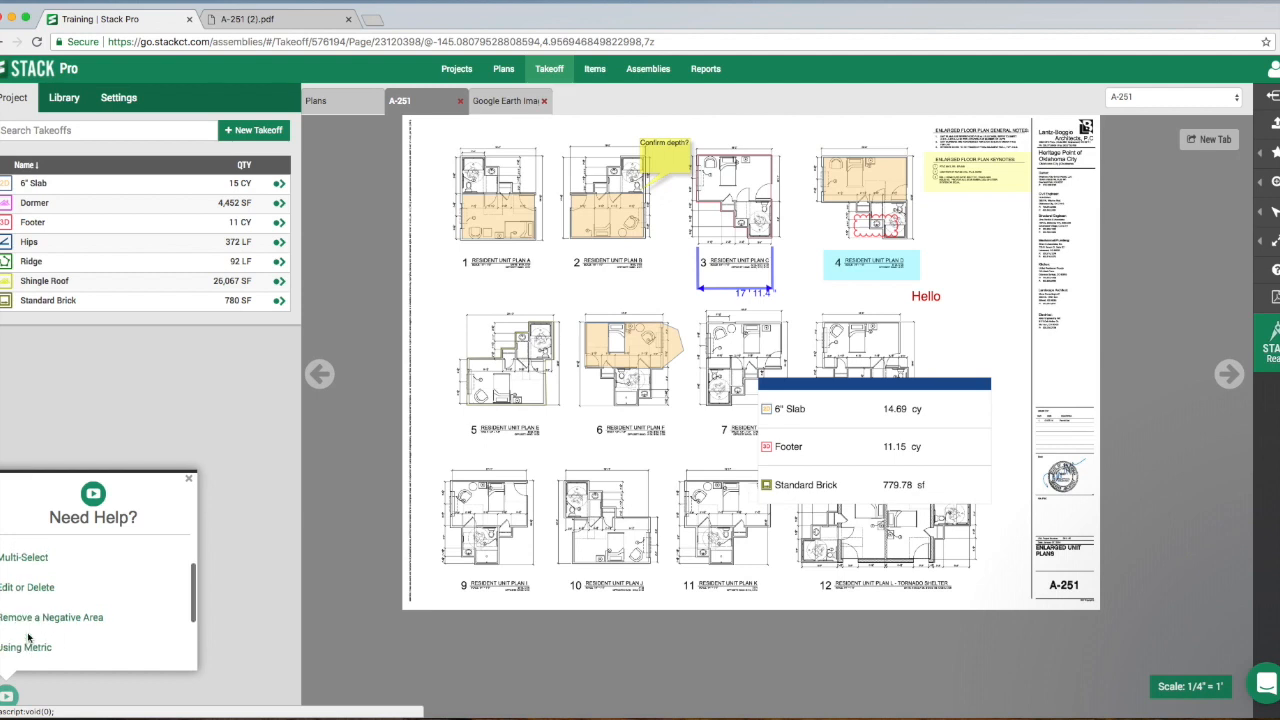
{"action": "left_click", "coordinate": [28, 563]}
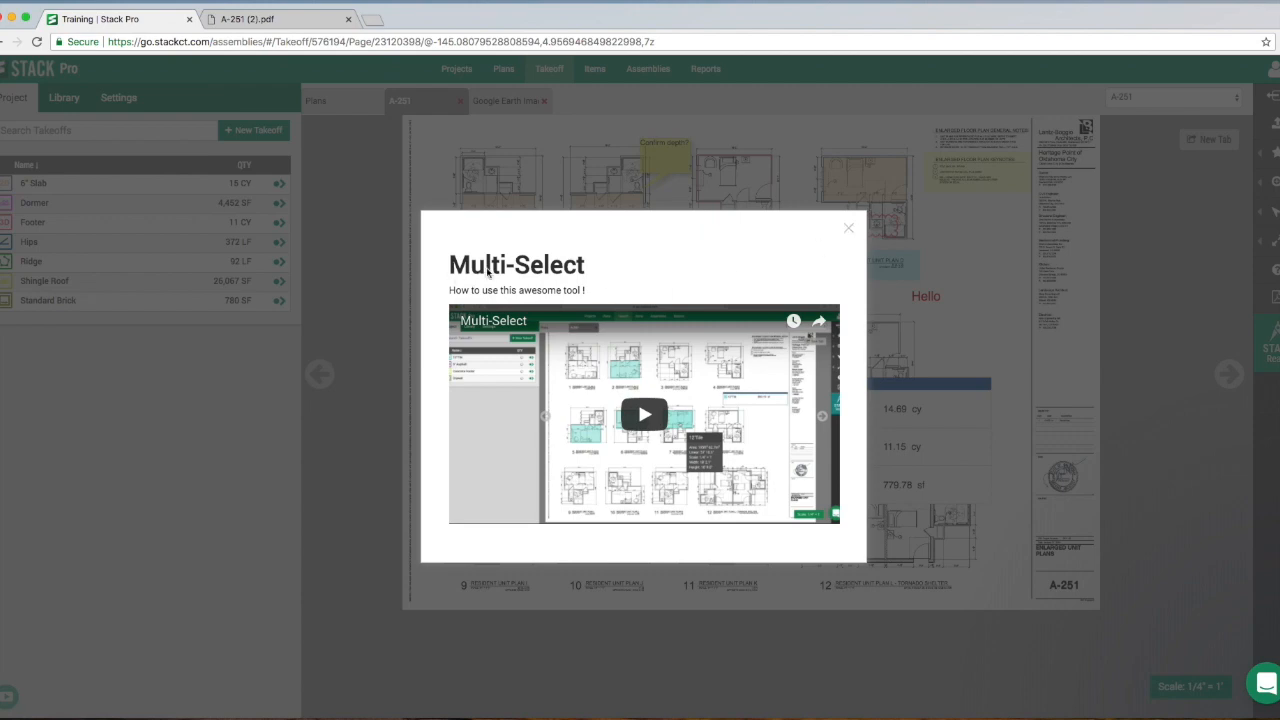
{"action": "left_click", "coordinate": [846, 227]}
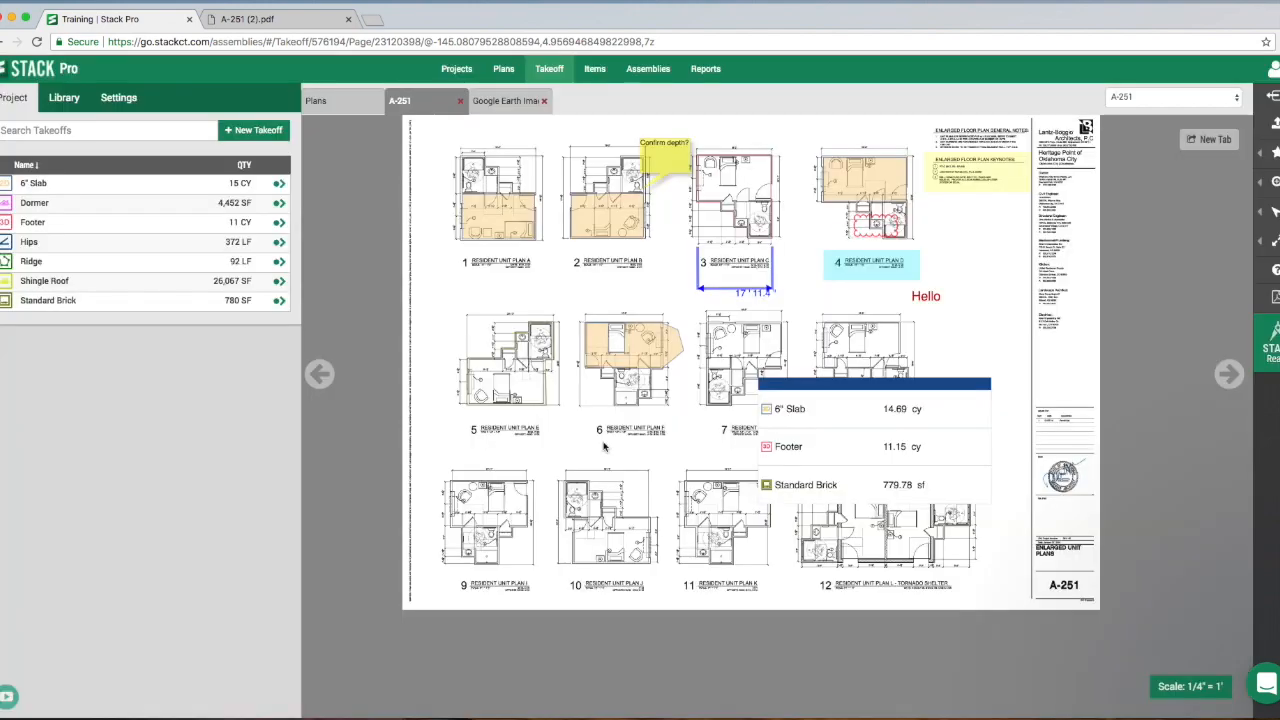
{"action": "left_click", "coordinate": [8, 697]}
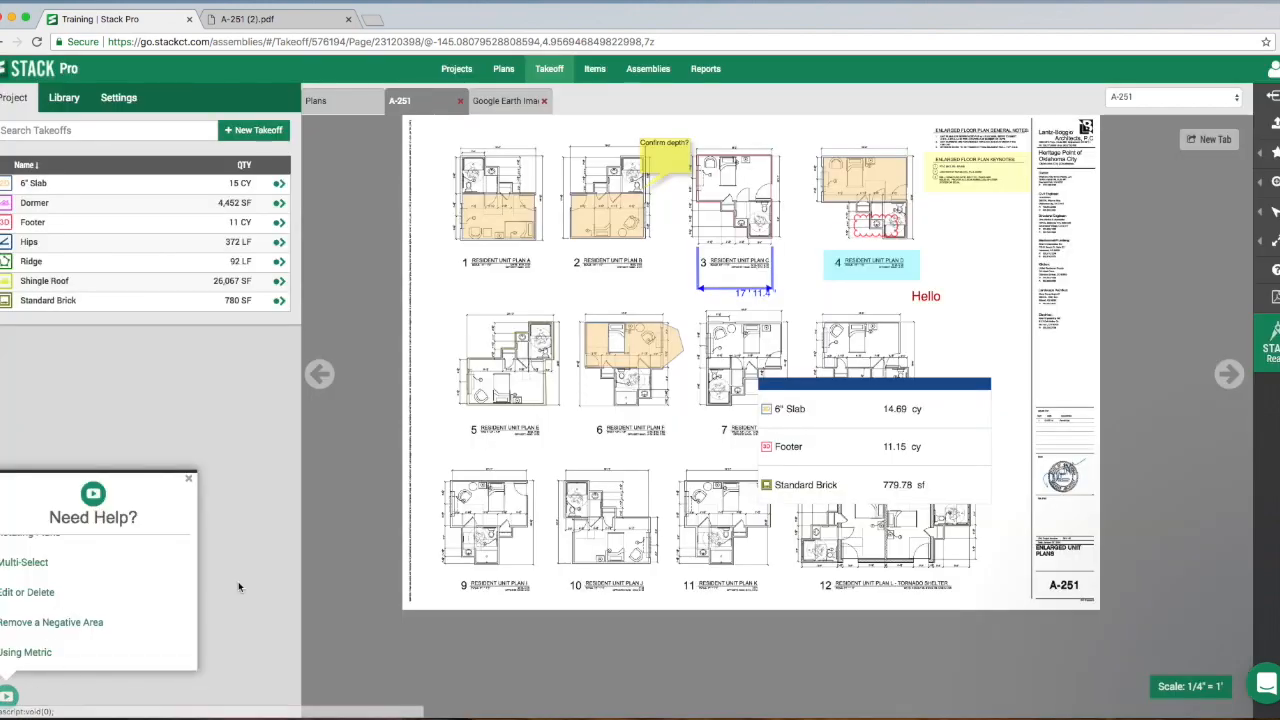
- Open the online help center through Support and browse the How-To Video Guides collection
{"action": "left_click", "coordinate": [1274, 271]}
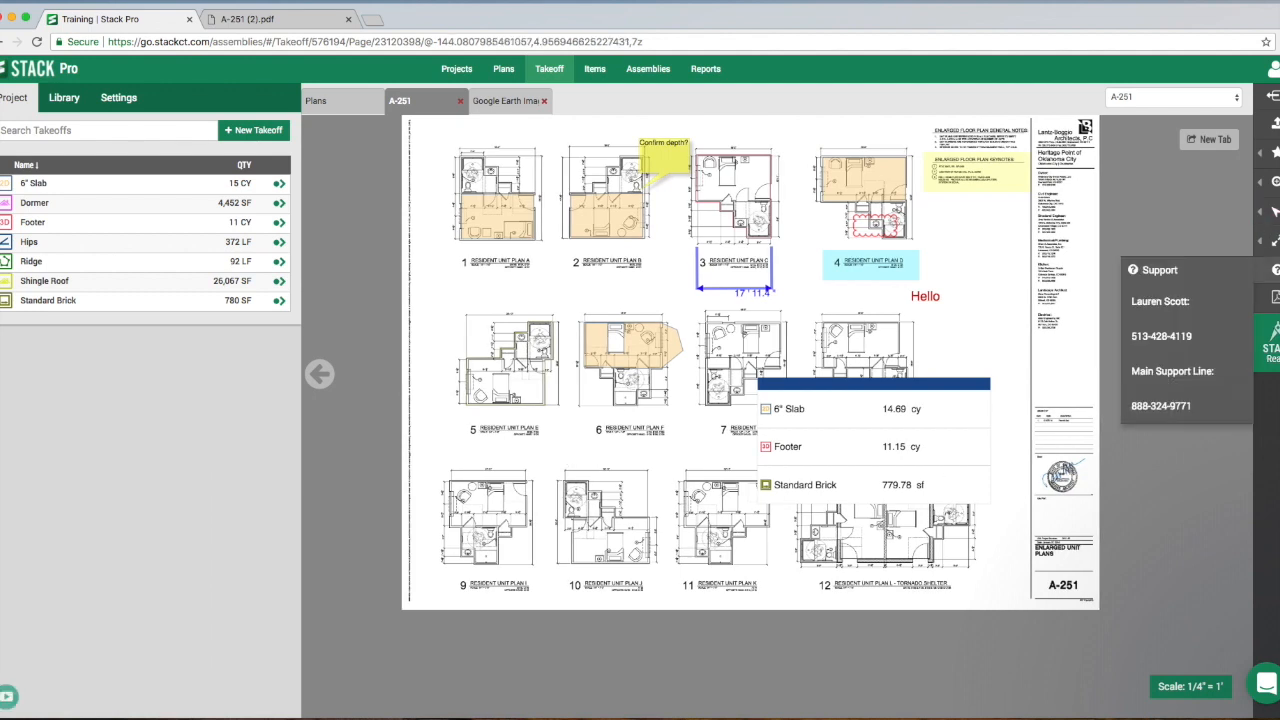
{"action": "left_click", "coordinate": [1158, 272]}
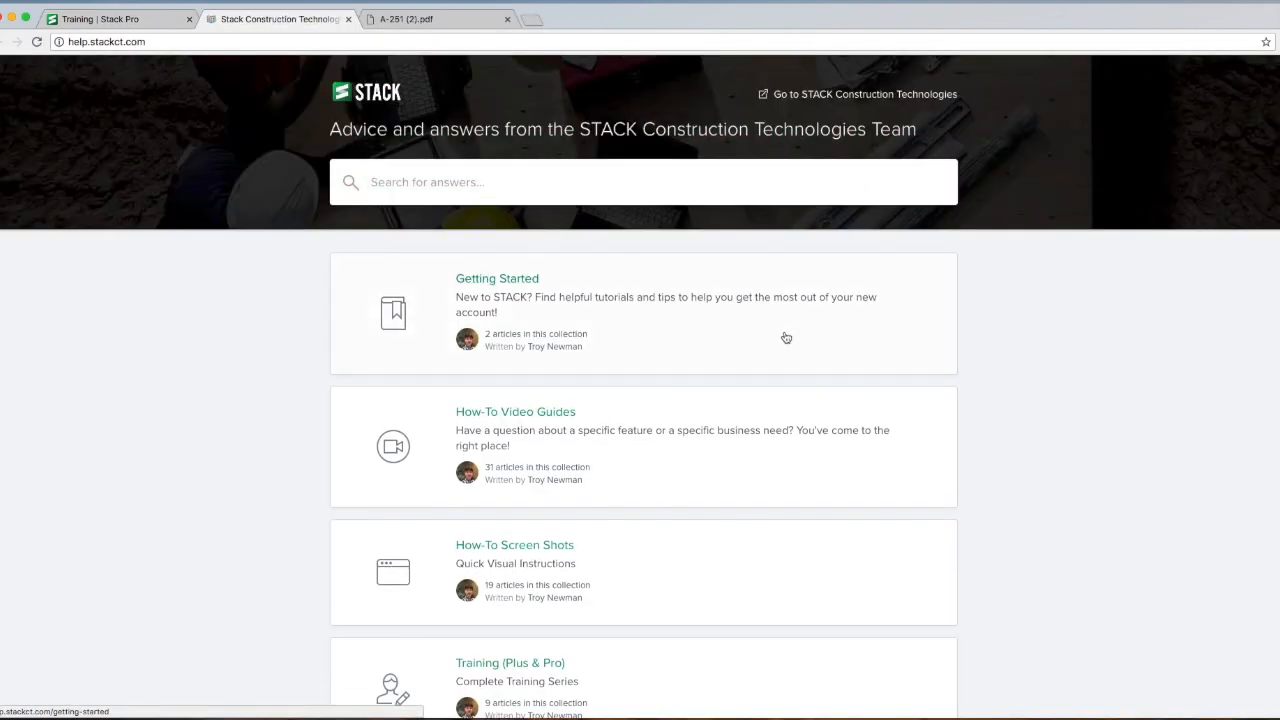
{"action": "scroll", "coordinate": [681, 413], "scroll_direction": "down", "scroll_amount": 5}
{"action": "left_click", "coordinate": [675, 421]}
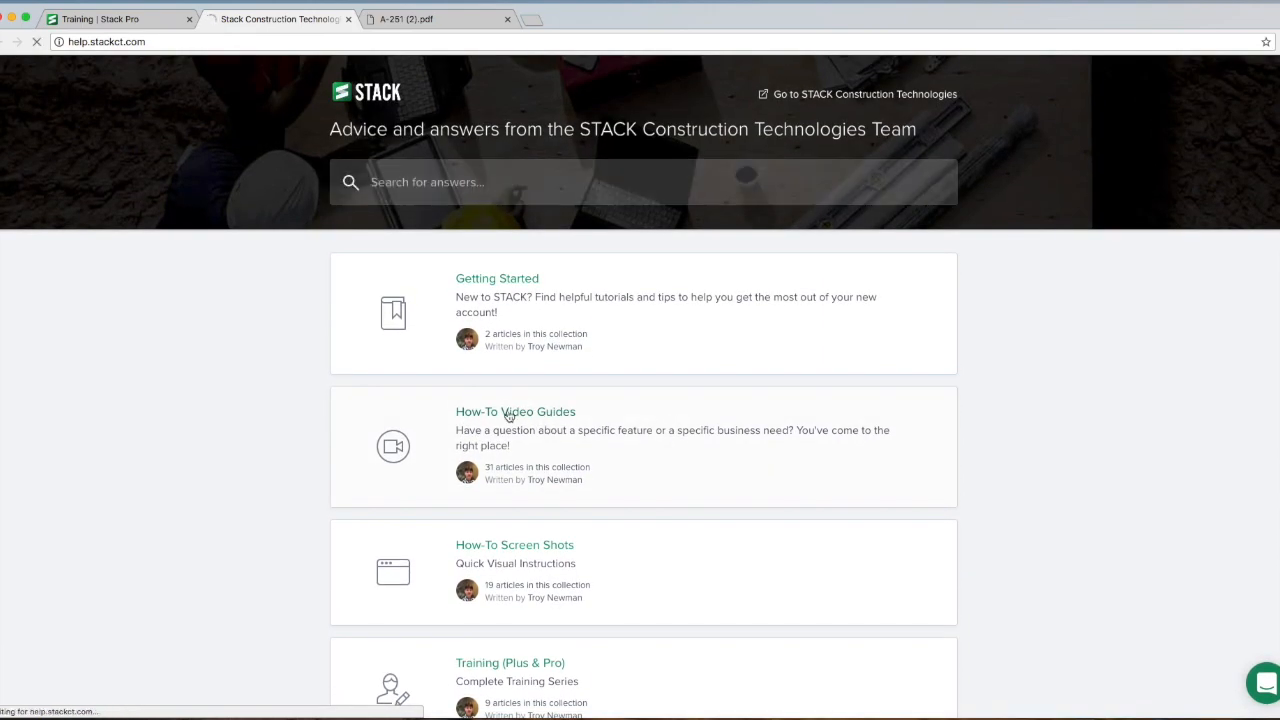
{"action": "left_click", "coordinate": [509, 416]}
{"action": "scroll", "coordinate": [640, 442], "scroll_direction": "down", "scroll_amount": 5}
{"action": "scroll", "coordinate": [640, 442], "scroll_direction": "down", "scroll_amount": 10}
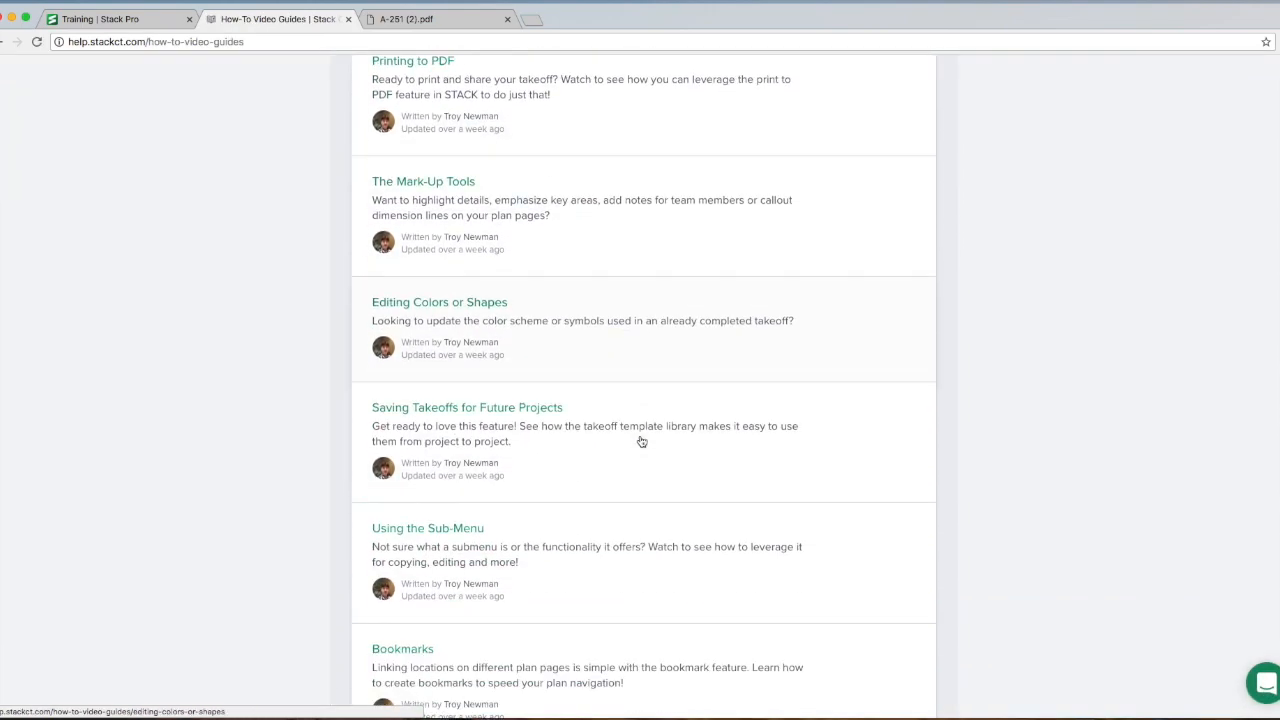
{"action": "scroll", "coordinate": [640, 442], "scroll_direction": "up", "scroll_amount": 15}
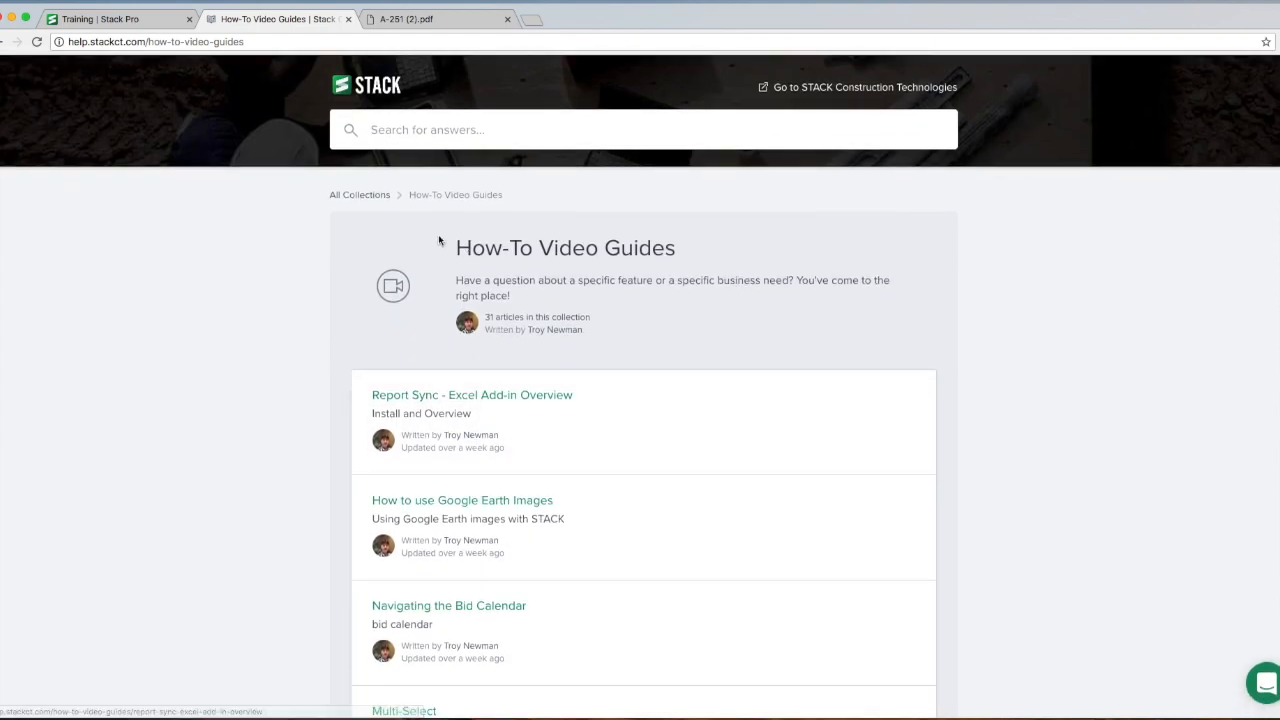
- Search all help center collections for "rotate" and return to the Training project in STACK Pro
{"action": "left_click", "coordinate": [372, 195]}
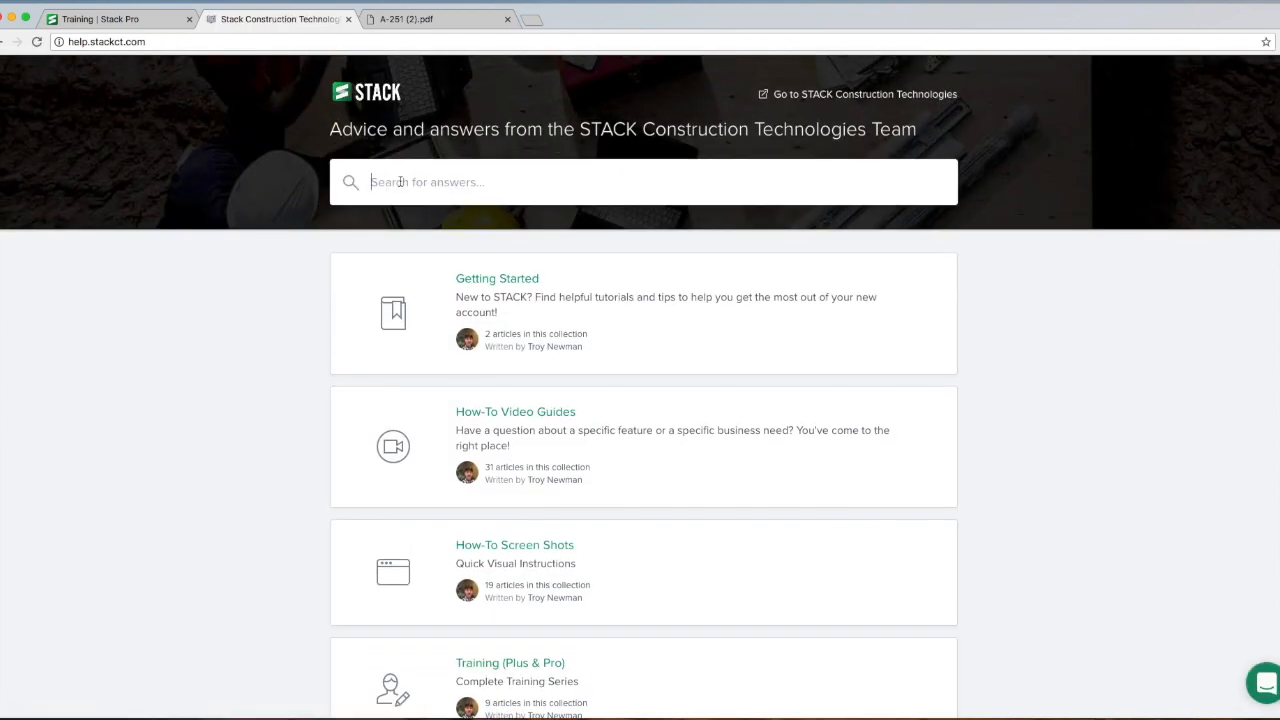
{"action": "left_click", "coordinate": [400, 181]}
{"action": "type", "text": "rotate"}
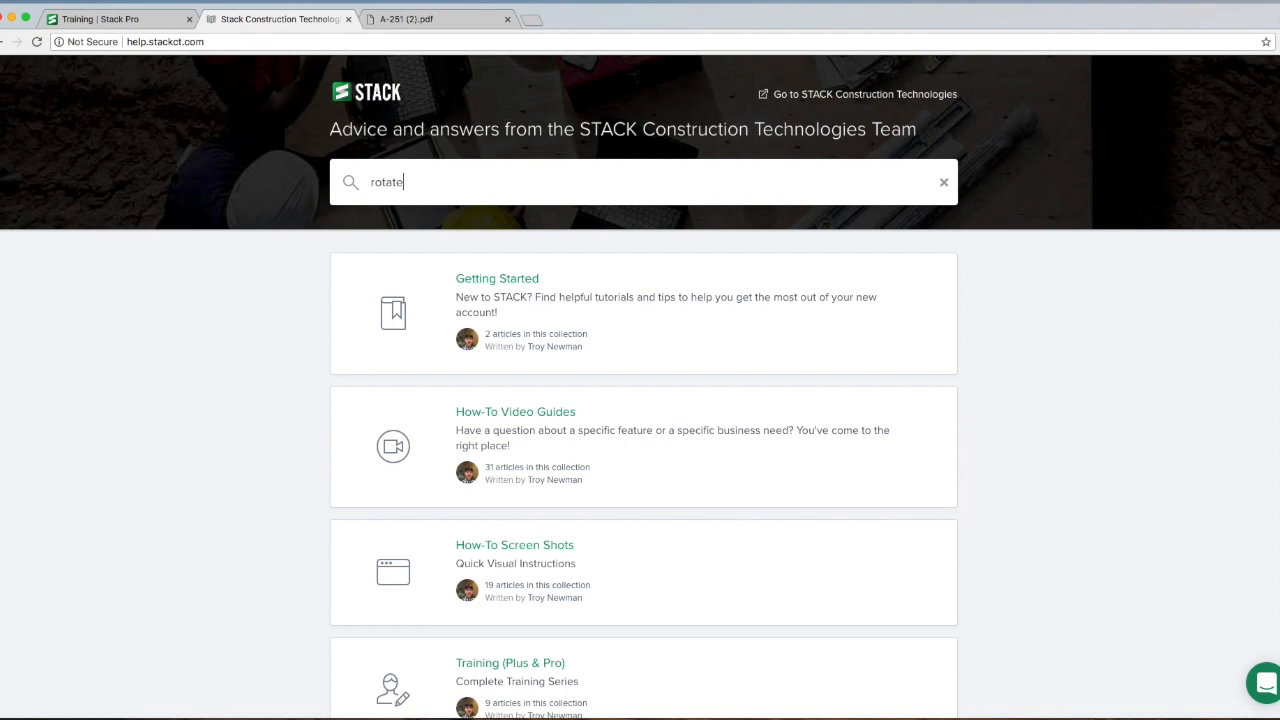
{"action": "key", "text": "Return"}
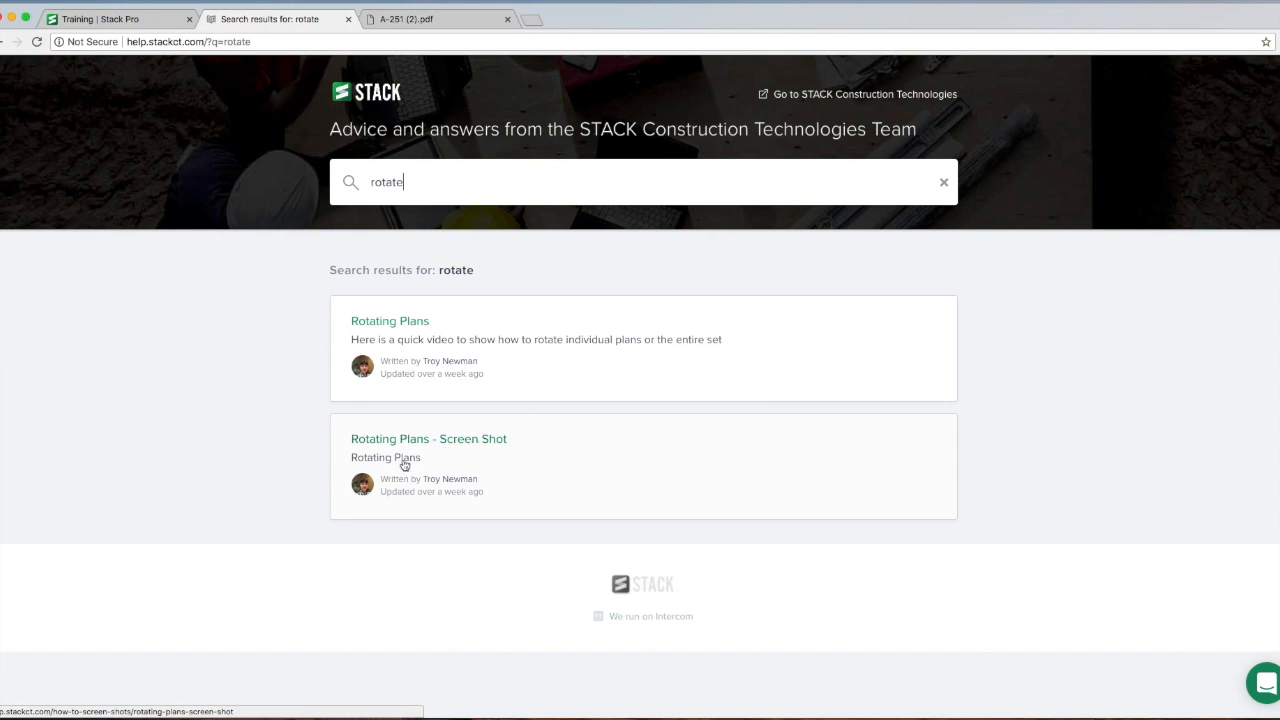
{"action": "left_click", "coordinate": [153, 21]}
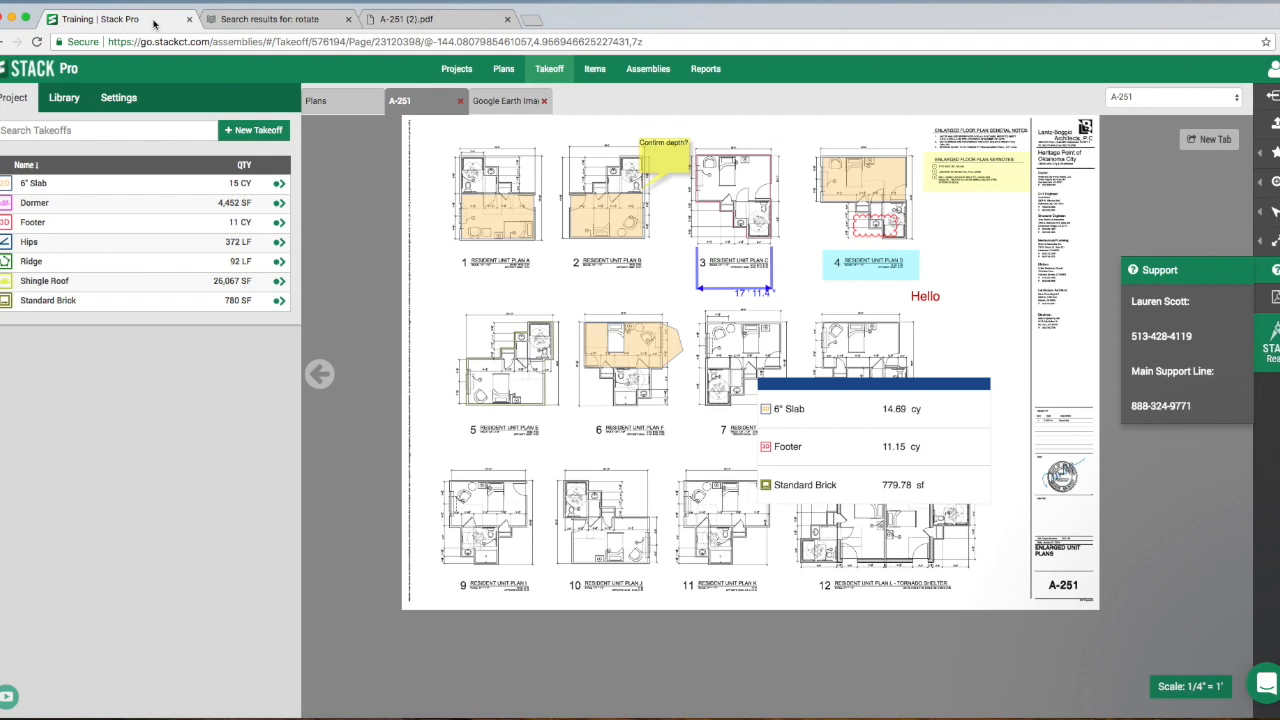